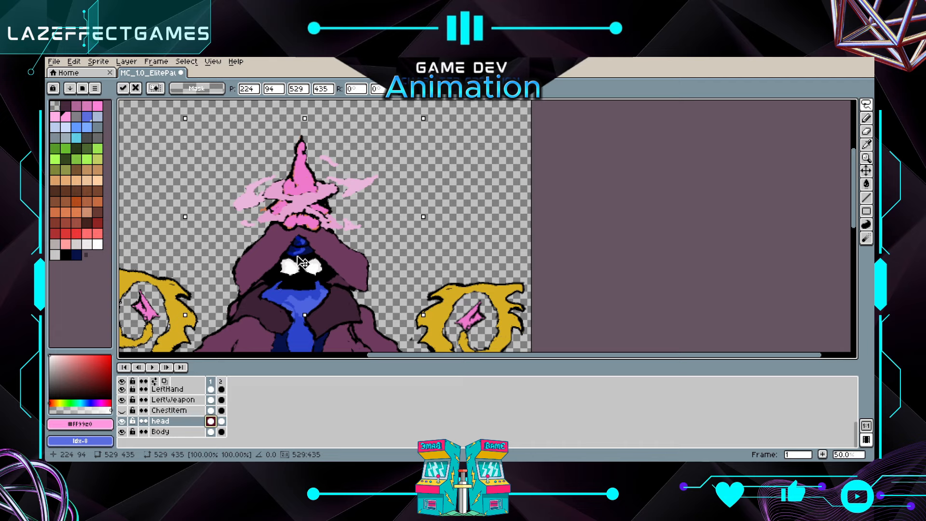
Undo the head move in frame 1 and shift the head down about 8 px in frame 2
drag(302, 263, 303, 258)
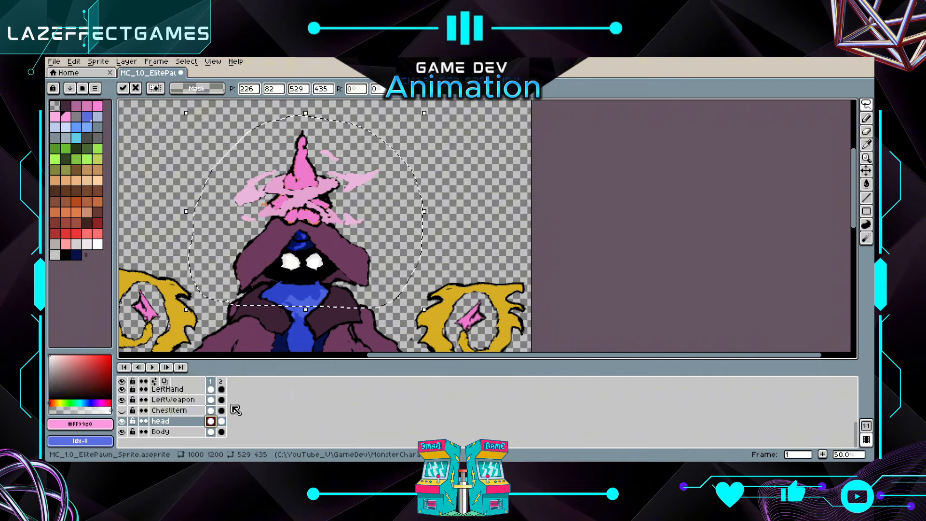
key(ctrl+z)
click(222, 421)
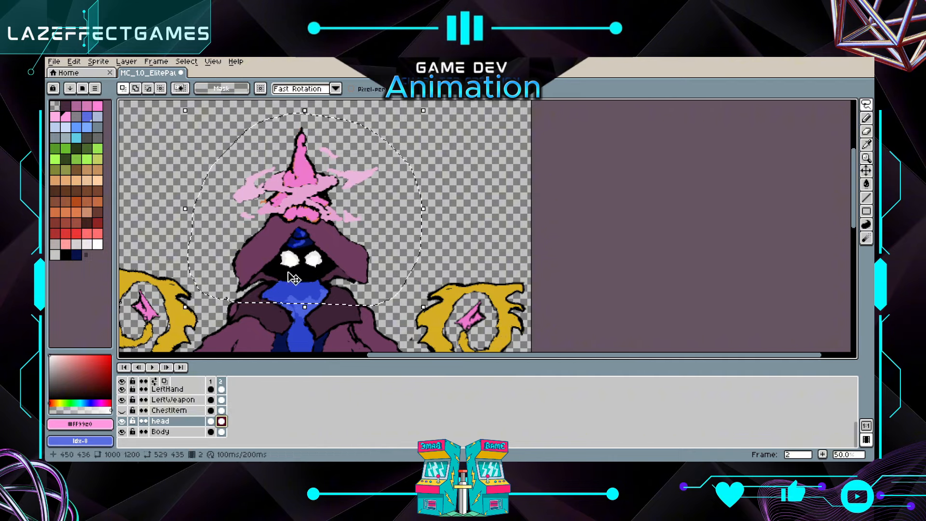
drag(290, 317, 291, 321)
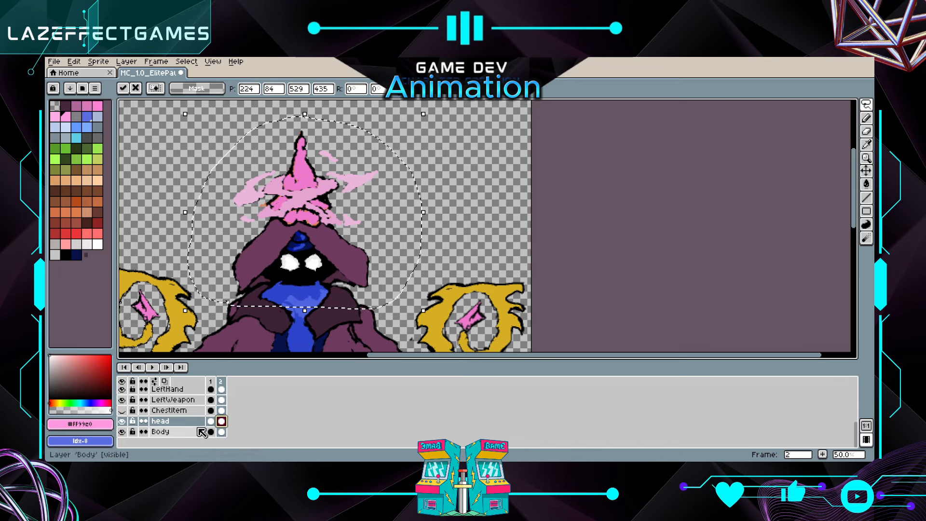
Deselect the head, set the Eraser to 1 px and try to erase the blue collar's tip on the Body layer in frame 2
click(181, 432)
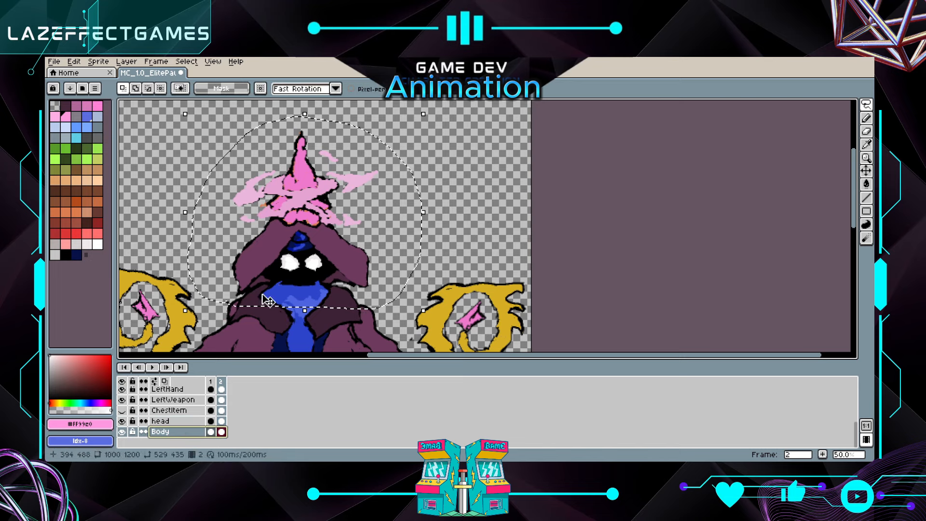
click(868, 135)
key(ctrl+d)
click(867, 132)
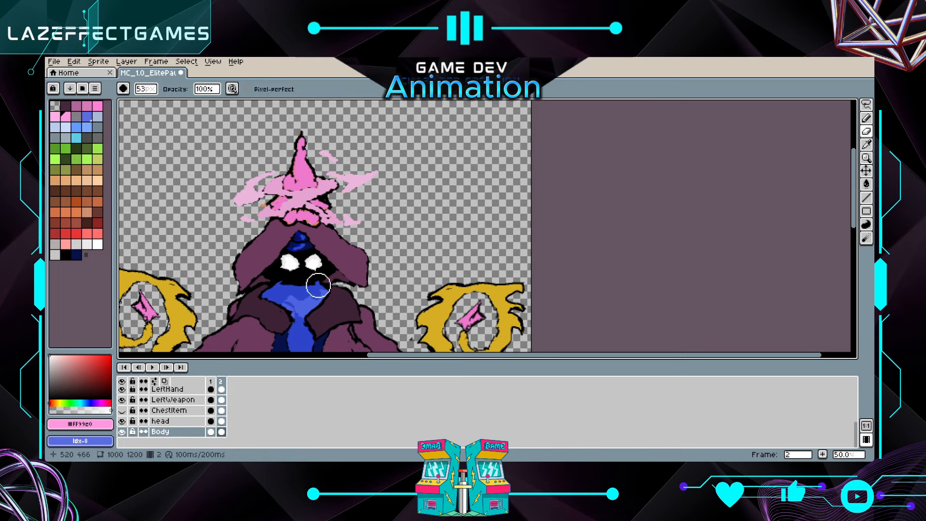
click(146, 90)
click(137, 105)
scroll(305, 275, up, 2)
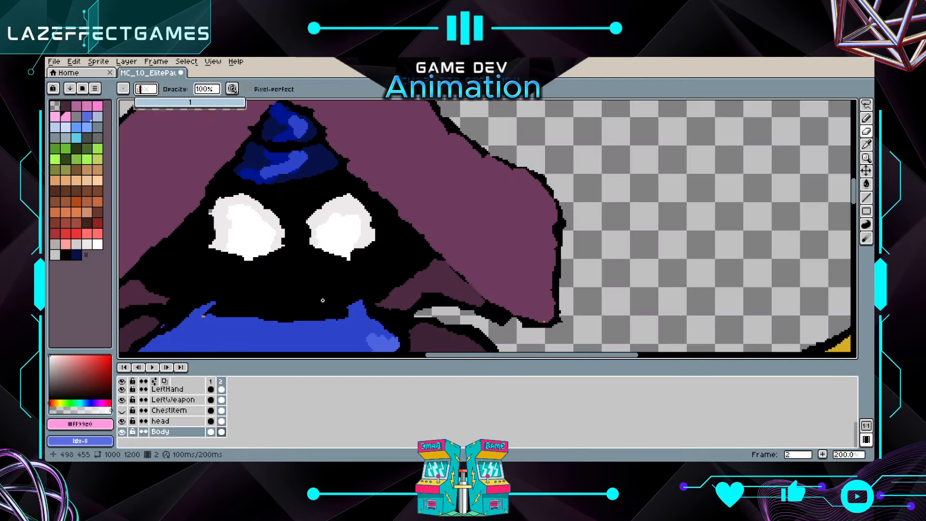
drag(367, 312, 355, 315)
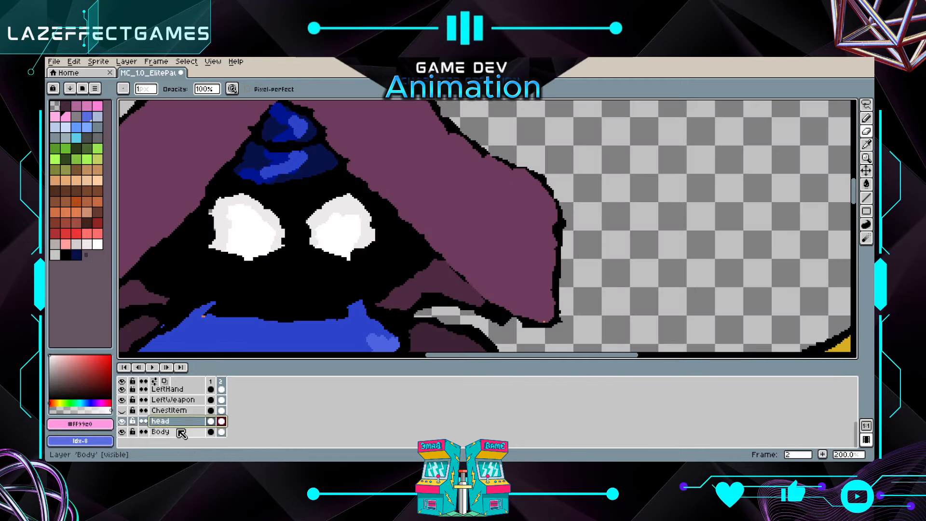
Toggle the Body layer's visibility to check its contents, and make the Neck layer active in frame 2
click(122, 432)
click(122, 432)
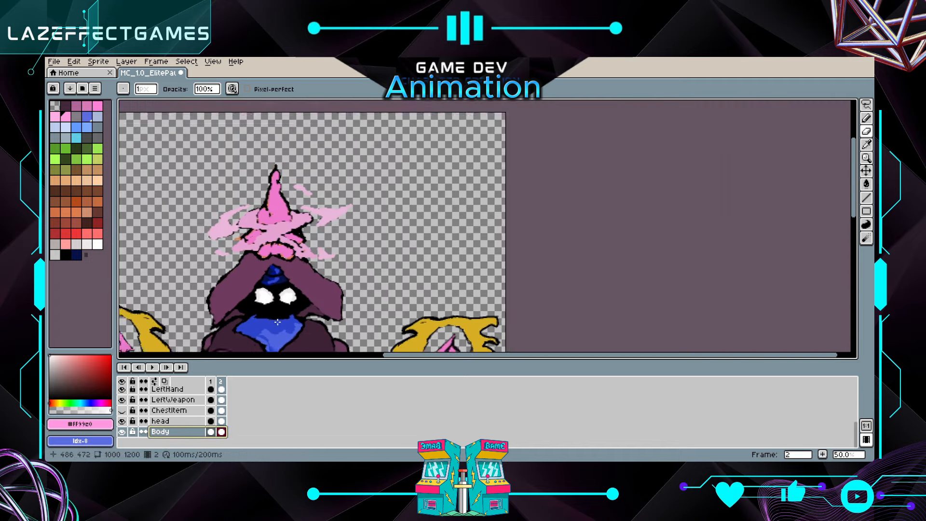
key(minus)
key(minus)
scroll(164, 413, up, 3)
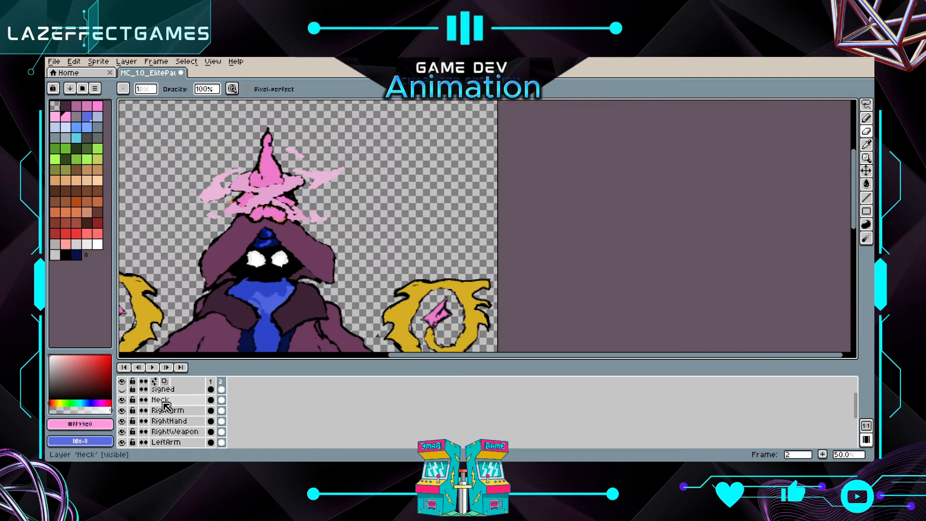
click(161, 400)
scroll(291, 288, up, 2)
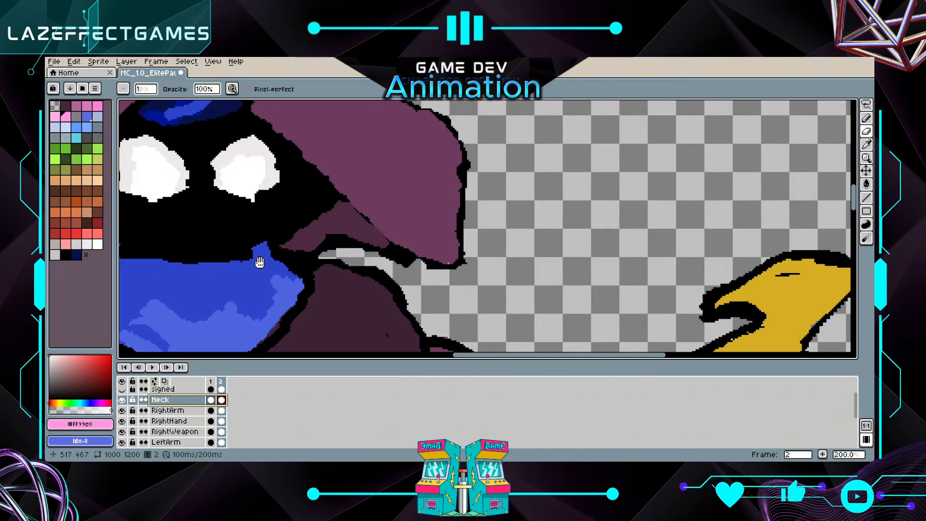
drag(260, 262, 286, 305)
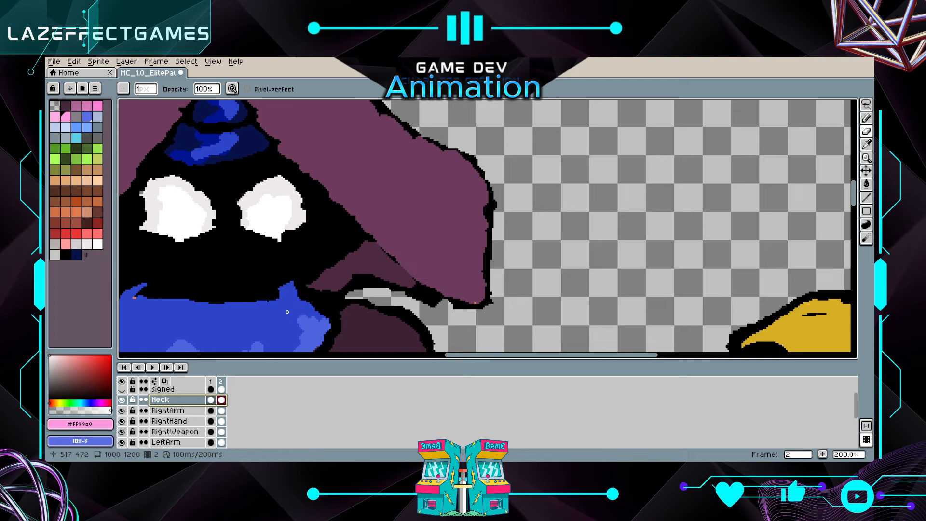
Compare the head's position in frames 1 and 2, and return to the Neck layer in frame 2
scroll(218, 420, down, 3)
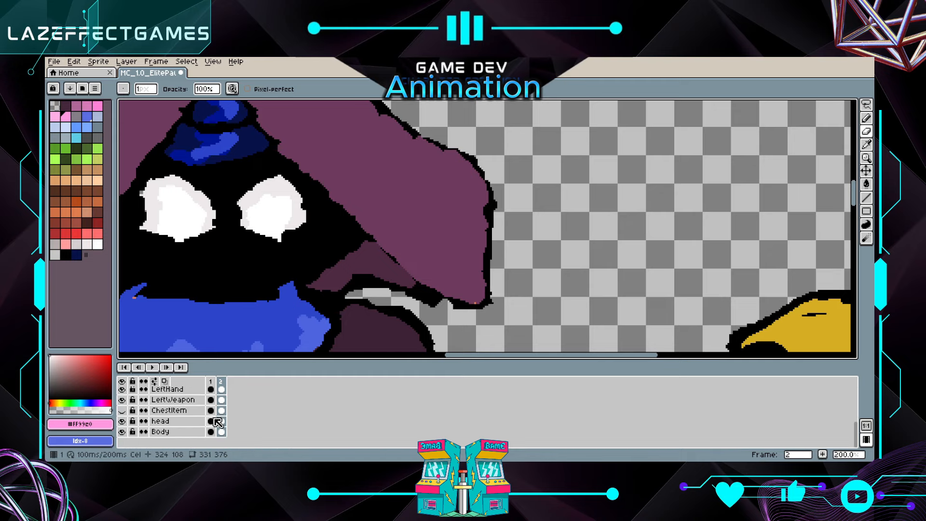
click(218, 423)
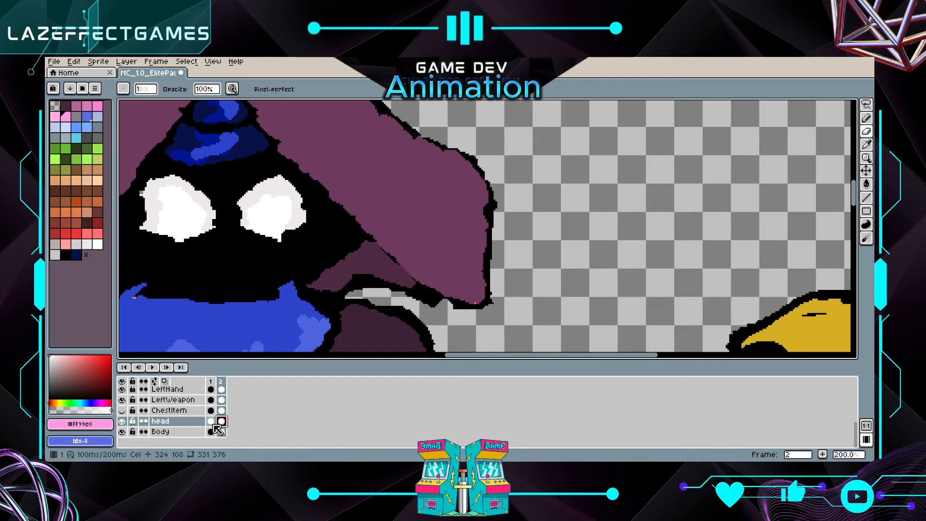
click(212, 422)
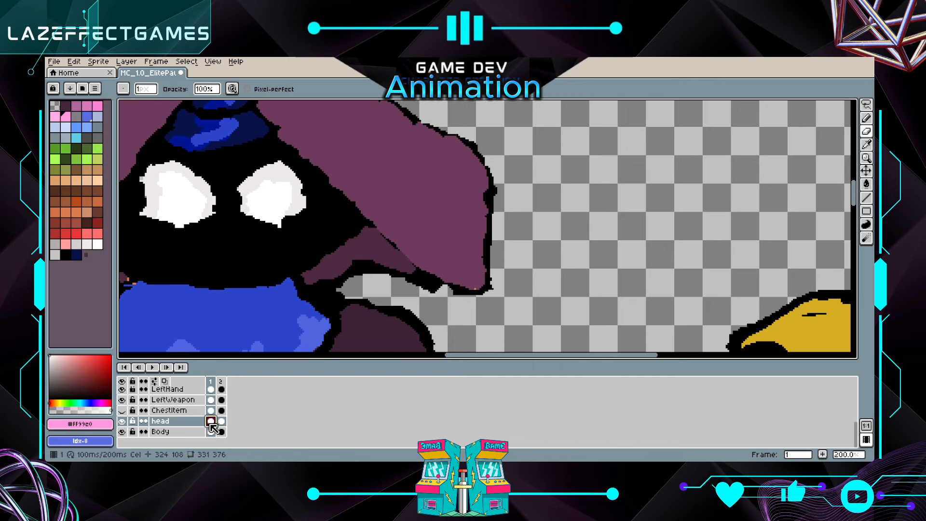
click(221, 422)
scroll(223, 424, up, 3)
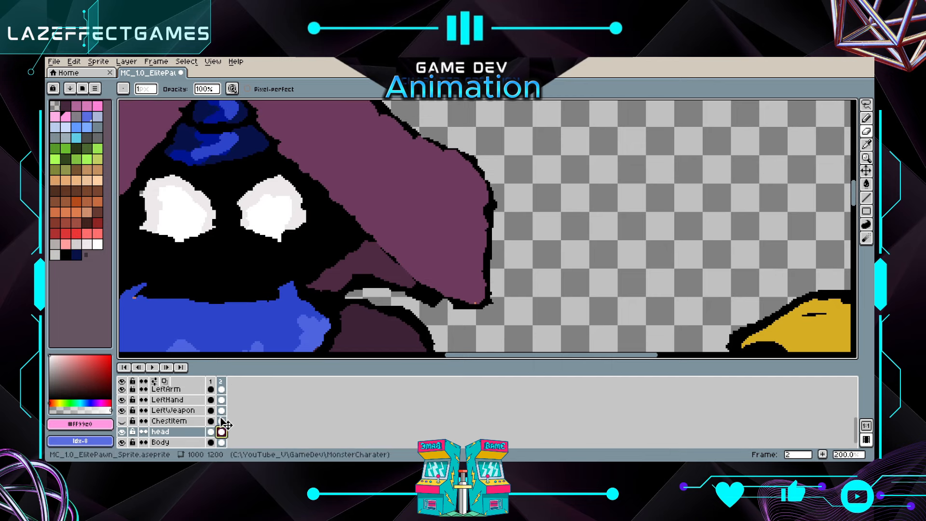
scroll(225, 423, up, 1)
click(221, 410)
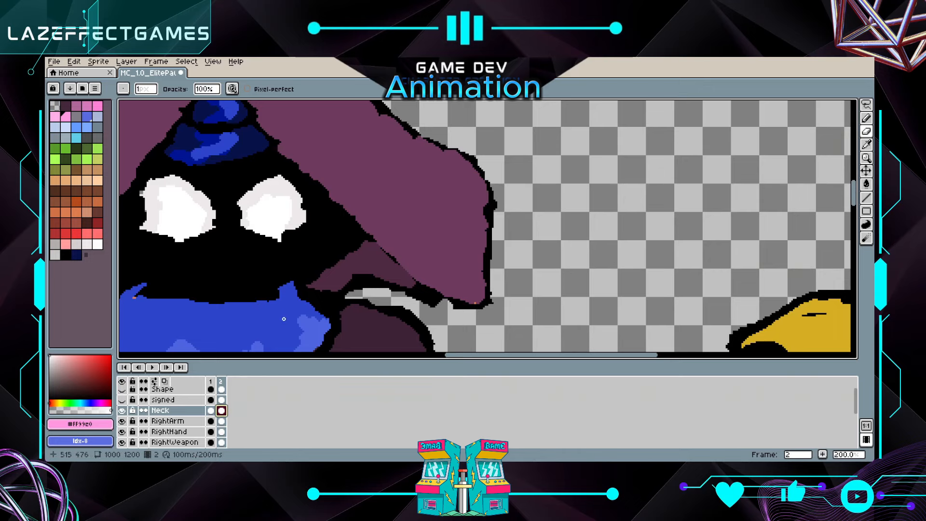
Erase the blue collar tips overlapping the face on the Neck layer in frame 2 with a 2 px Eraser
scroll(279, 294, up, 2)
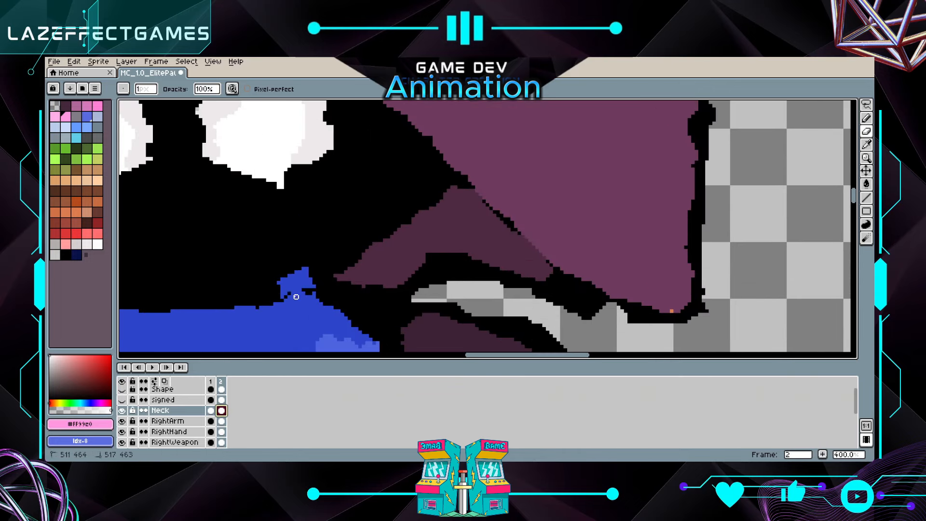
key(e)
drag(279, 282, 277, 278)
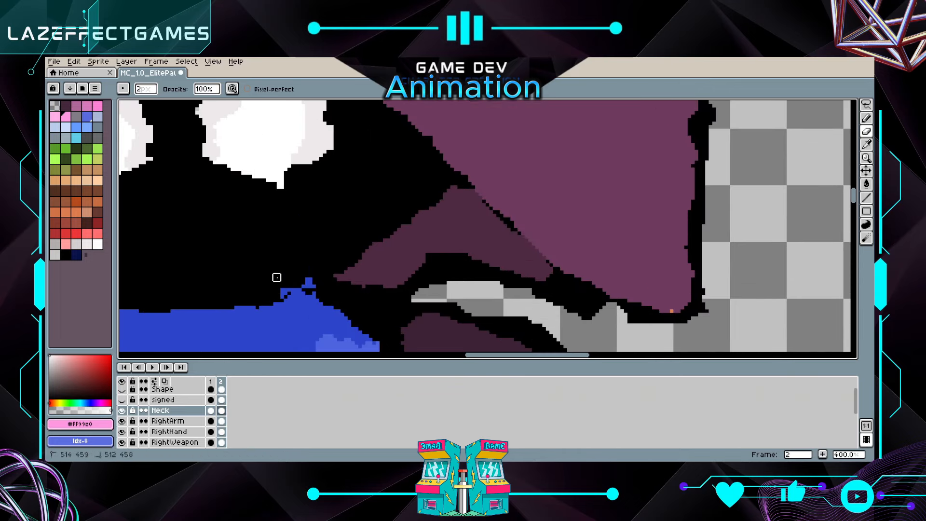
scroll(259, 288, left, 3)
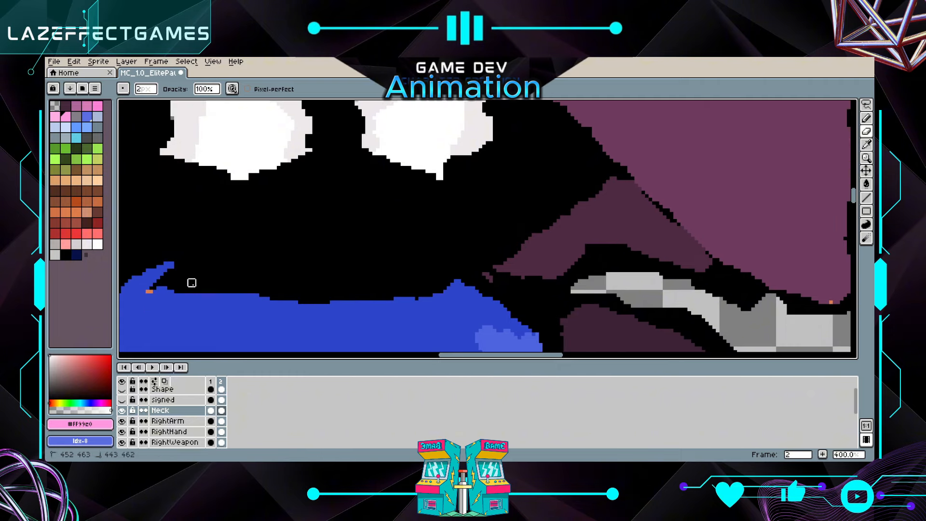
scroll(246, 270, left, 2)
scroll(265, 283, down, 1)
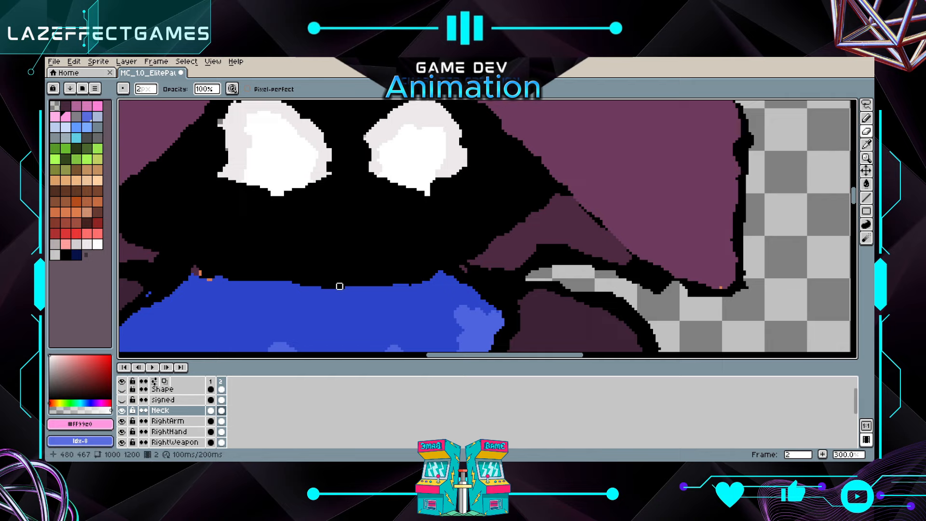
Switch to the head layer and compare frames 1 and 2, ending on frame 1
scroll(337, 286, down, 2)
scroll(171, 425, down, 1)
scroll(171, 424, down, 3)
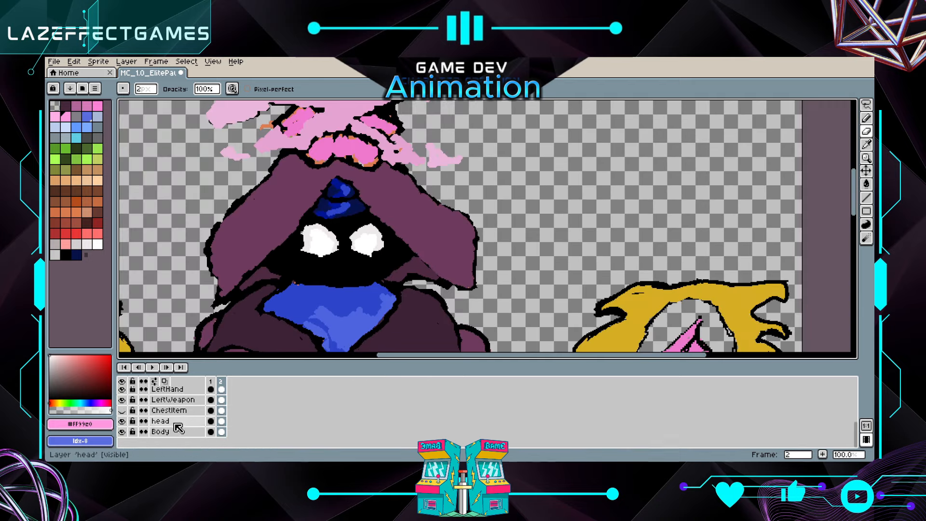
click(173, 422)
click(211, 422)
click(222, 421)
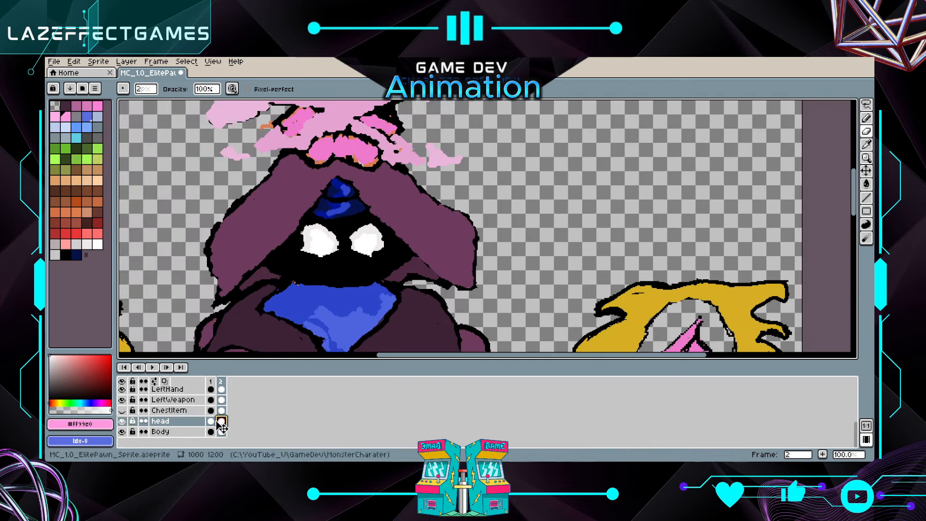
click(211, 421)
Paint the stray orange pixels above the blue collar black on the head layer in frame 1, using a 2 px Pencil
scroll(309, 277, up, 3)
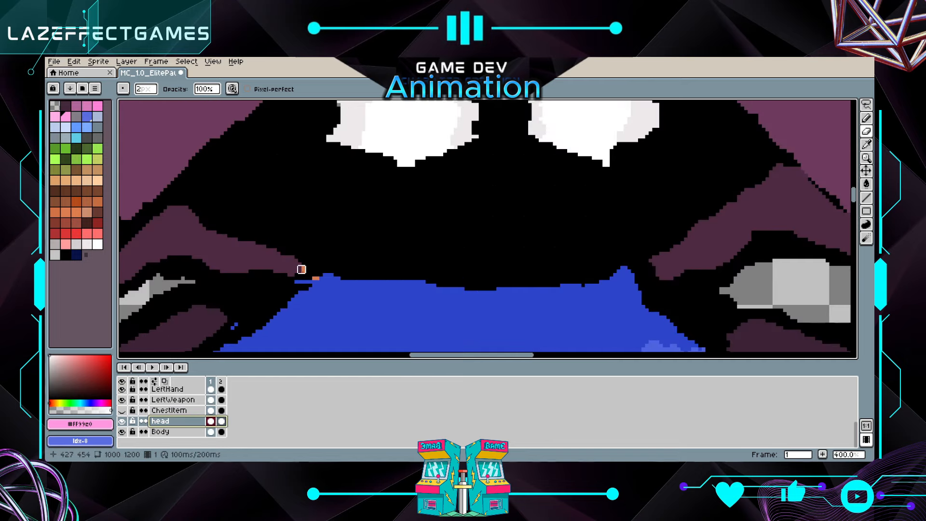
click(67, 254)
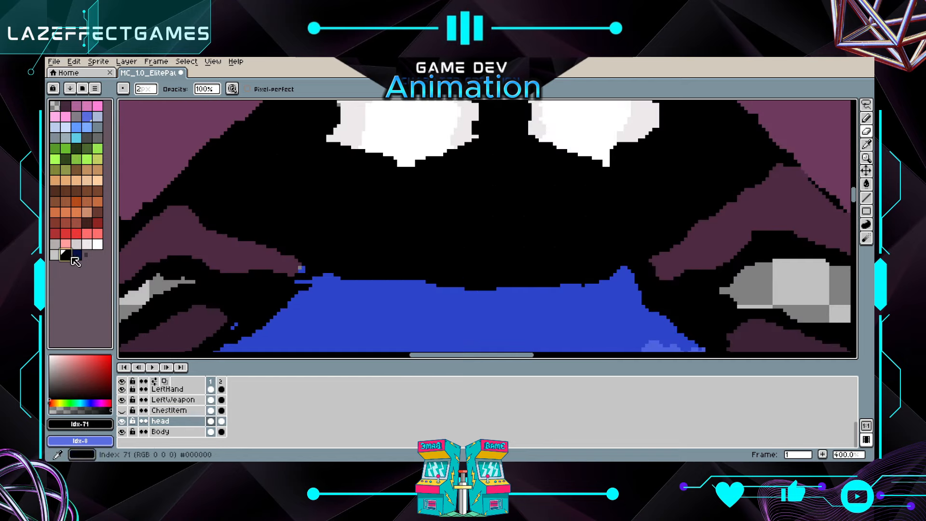
click(301, 267)
click(867, 118)
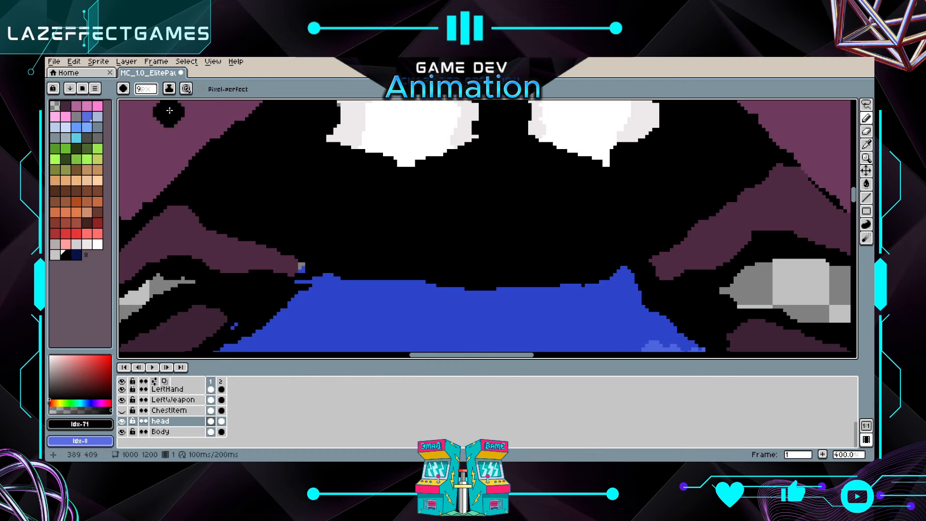
click(142, 89)
text(2)
key(Return)
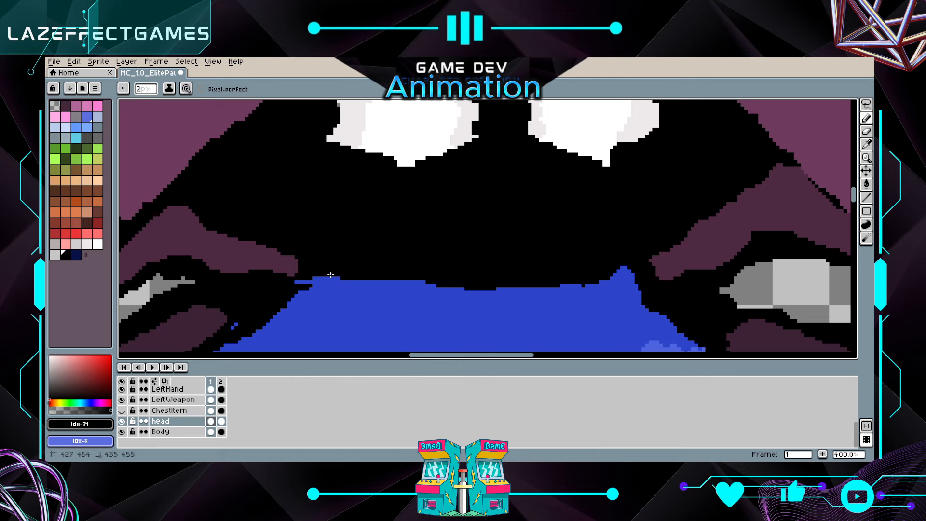
scroll(333, 273, down, 3)
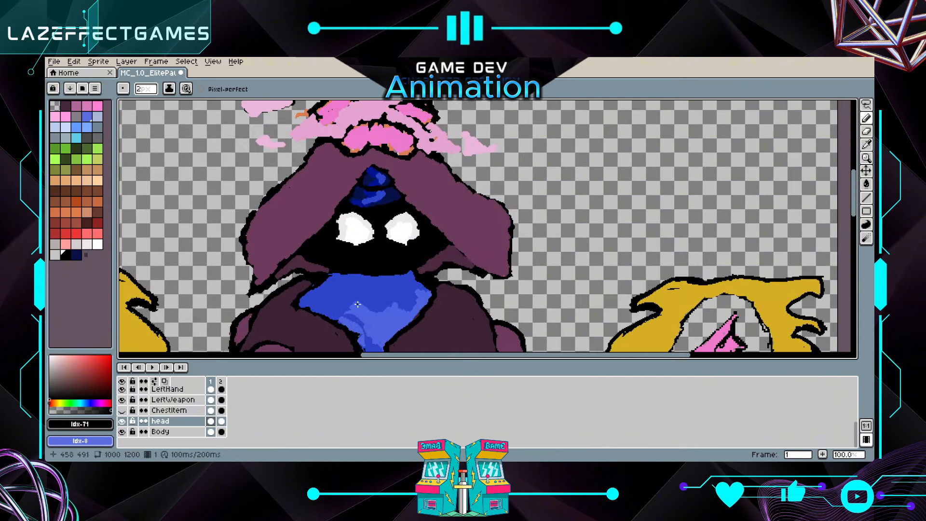
scroll(358, 305, up, 3)
scroll(335, 274, down, 1)
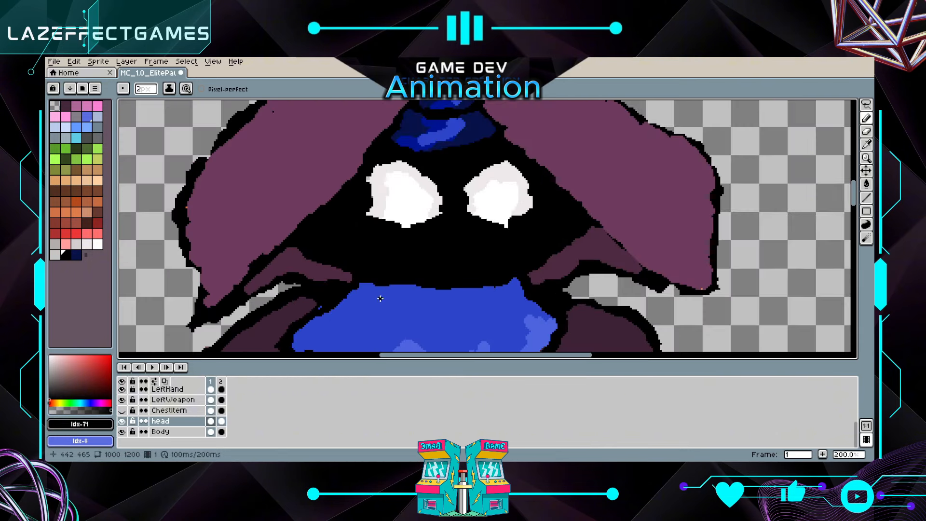
Paint the stray orange and purple pixels above the collar's left tip black on the head layer in frame 2
click(221, 421)
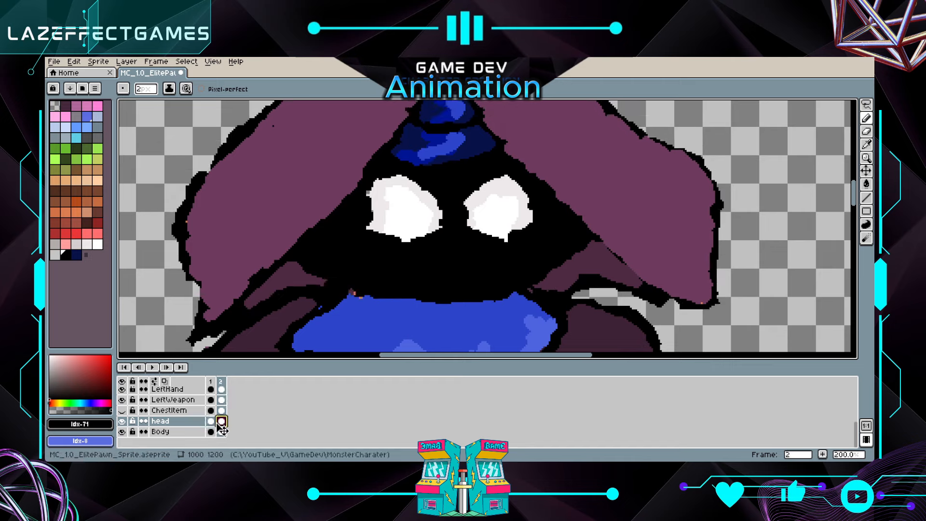
click(211, 421)
click(222, 421)
scroll(352, 298, up, 3)
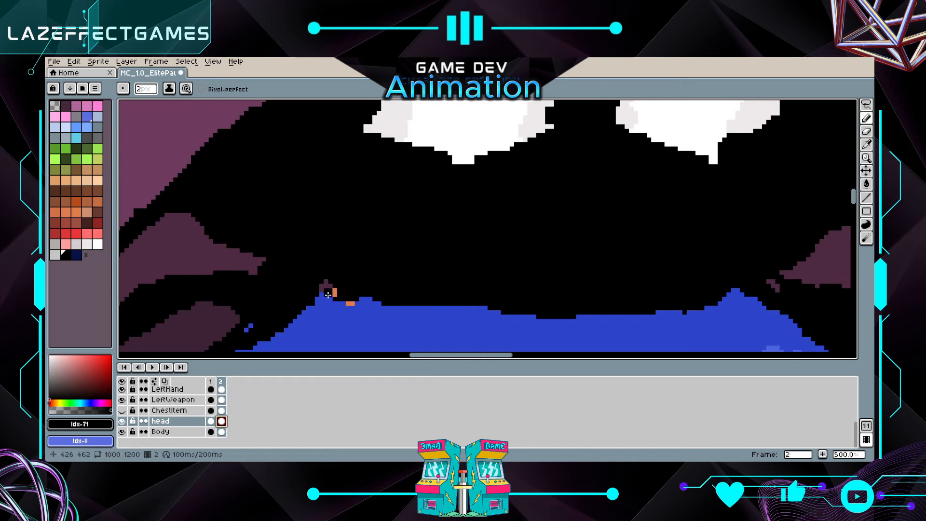
drag(333, 294, 328, 294)
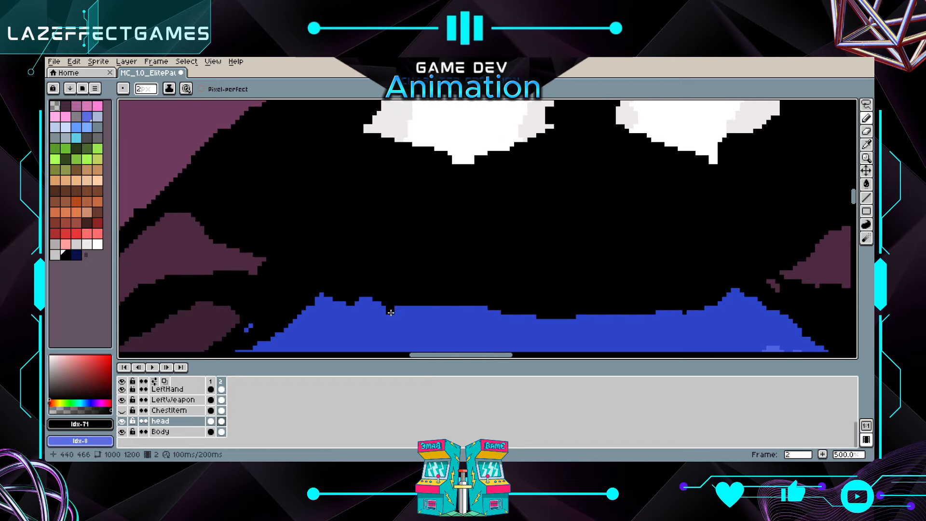
scroll(336, 289, down, 2)
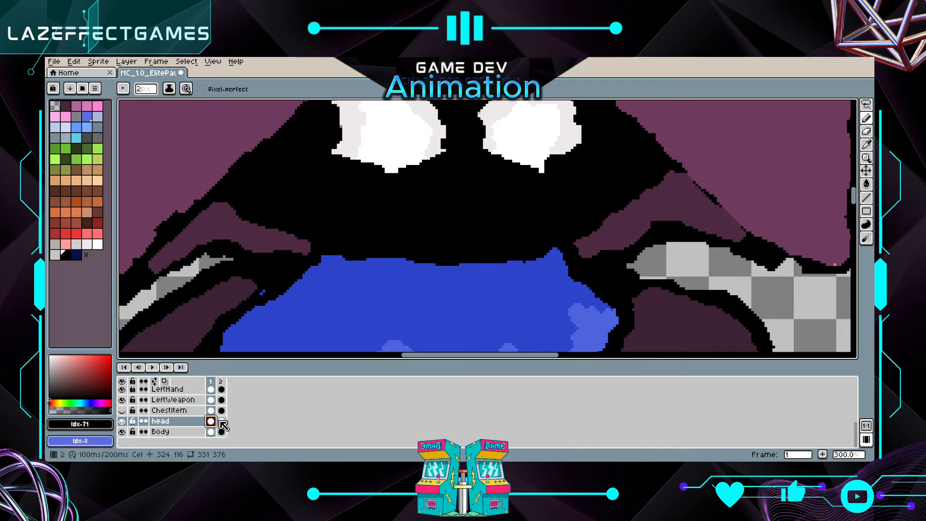
Flip repeatedly between frames 1 and 2 of the head layer to review the head's up-and-down motion
key(1)
key(Left)
click(220, 424)
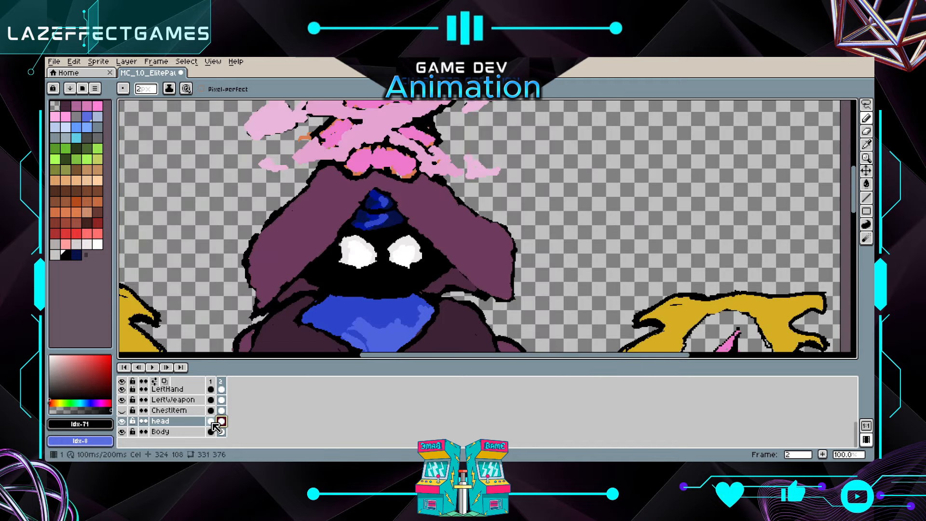
click(213, 422)
click(221, 423)
click(214, 423)
click(221, 422)
click(212, 422)
click(221, 422)
click(212, 422)
click(221, 422)
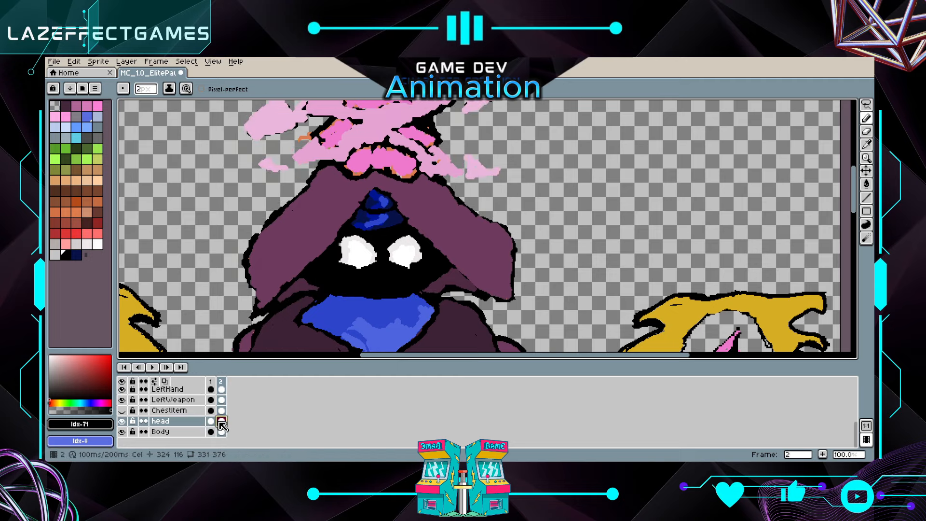
key(minus)
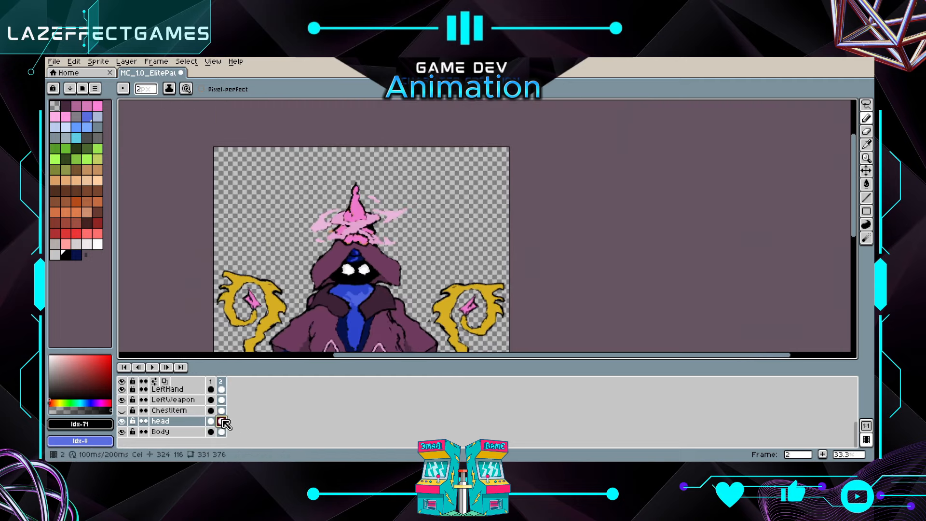
Sample the ring's pink (#e5a3d1) and paint over the black outline on its right tip with a 2 px Pencil in frame 2
key(plus)
key(plus)
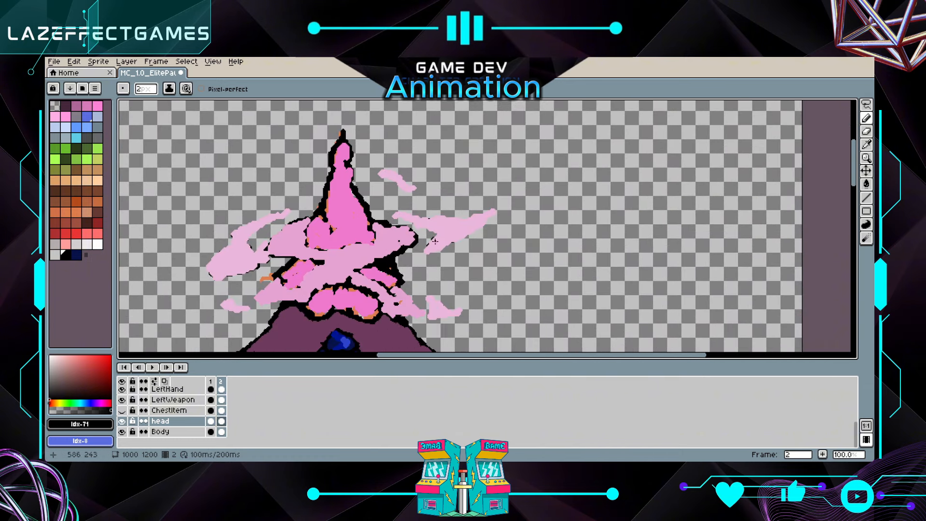
key(i)
click(386, 243)
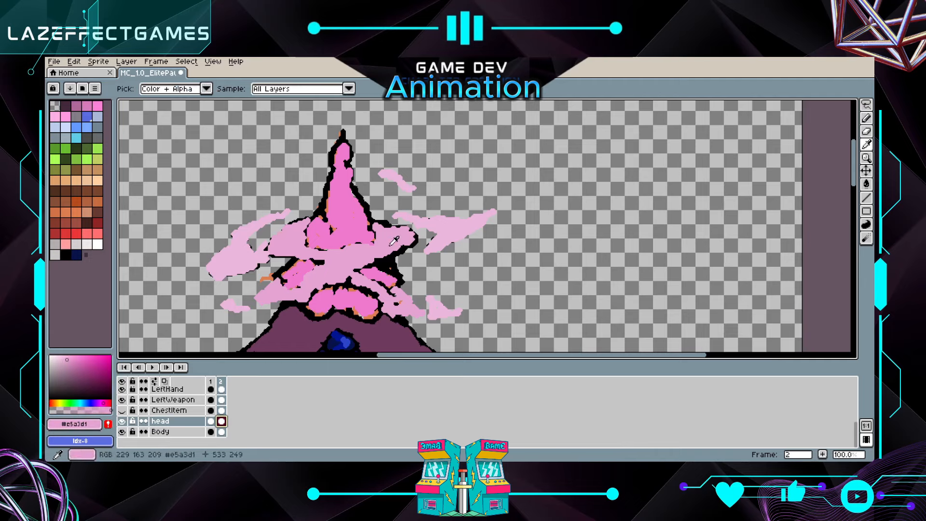
click(867, 118)
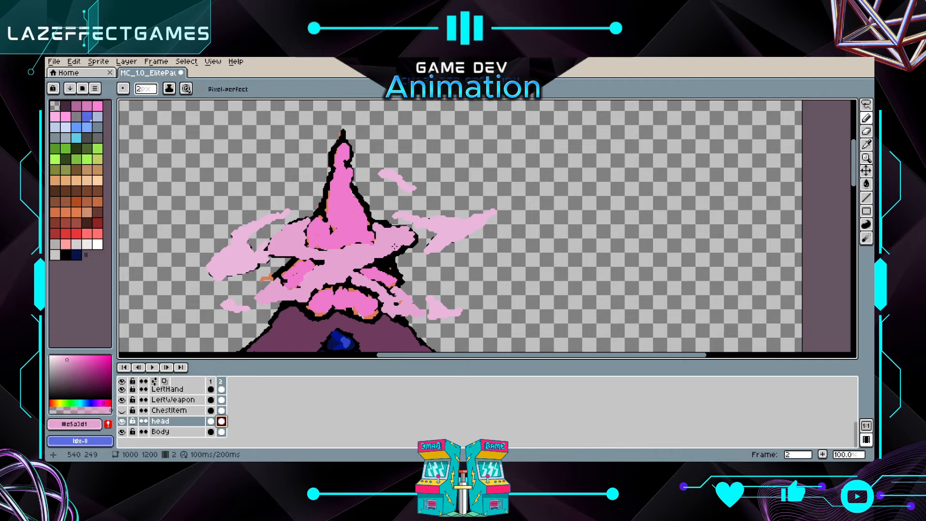
scroll(395, 246, up, 1)
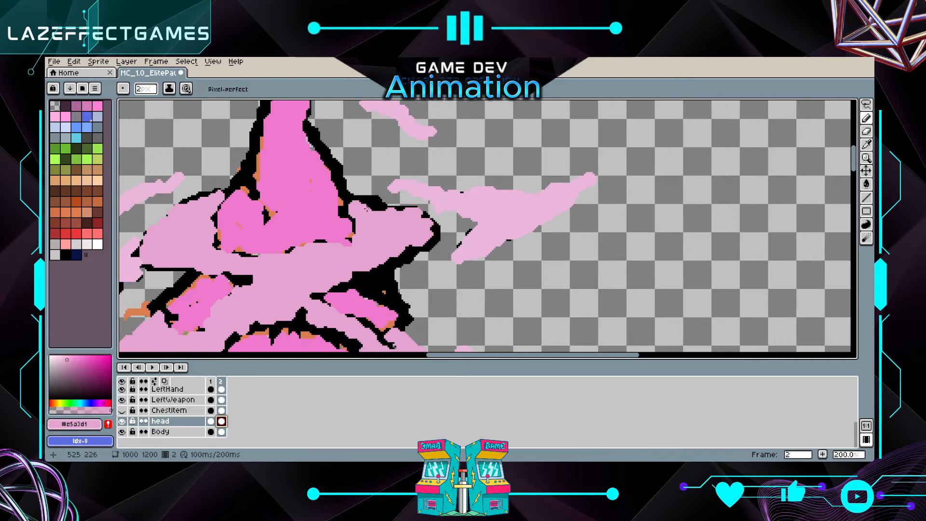
drag(393, 214, 405, 209)
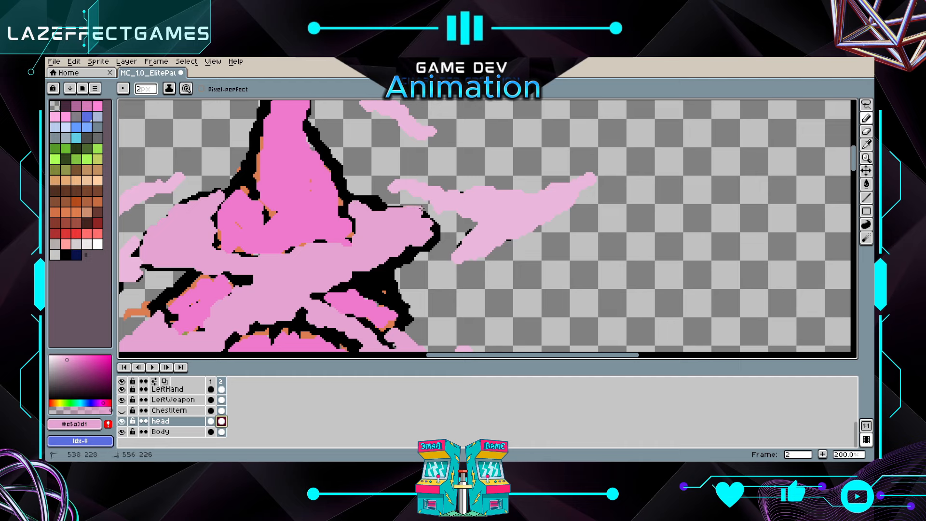
Erase the dark edge pixels around the pale pink wisps to the right of the flame
key(e)
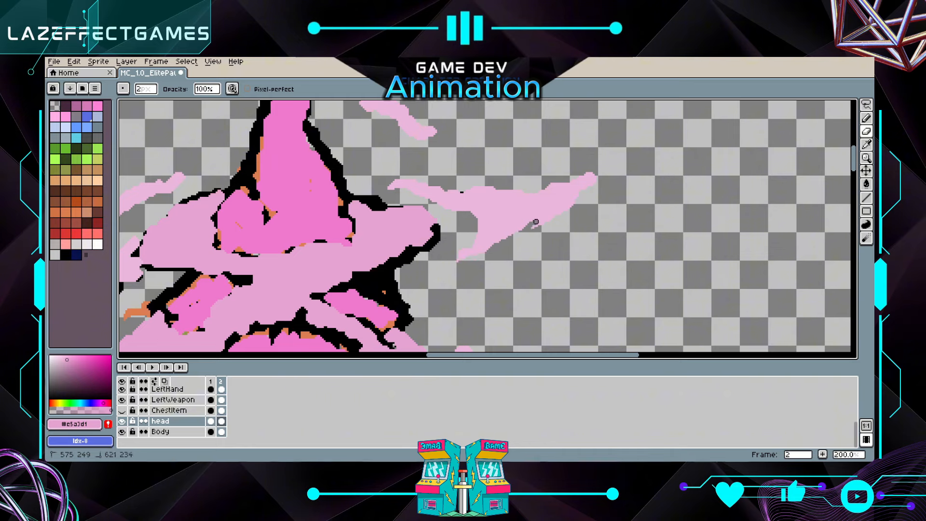
scroll(507, 193, up, 3)
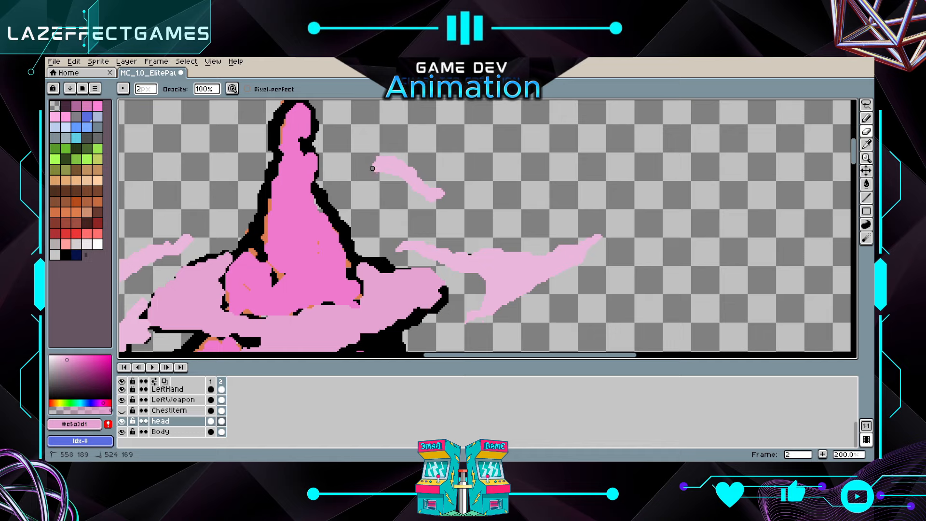
scroll(419, 238, down, 5)
Enlarge the Eraser to 6 px and erase the black edge pixels beneath the pale wisp left of the flame
scroll(419, 237, left, 10)
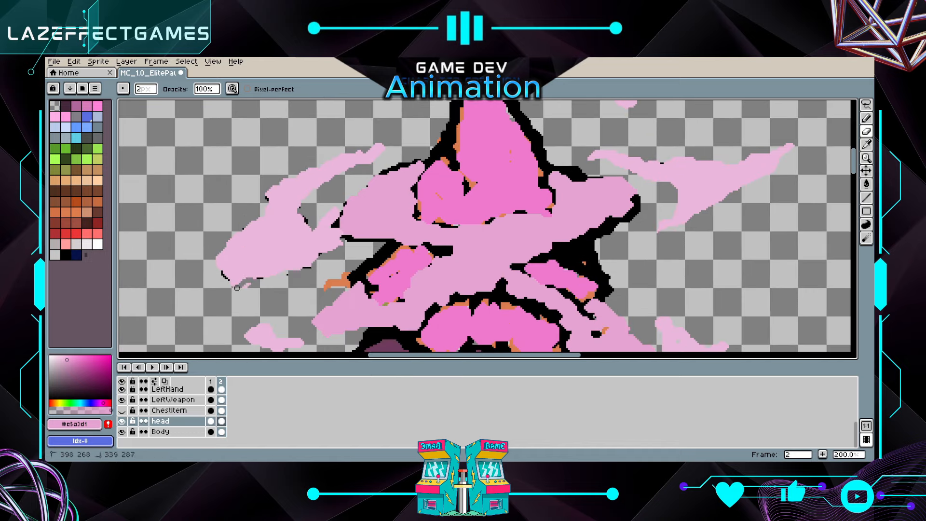
key(plus)
key(plus)
key(plus)
key(plus)
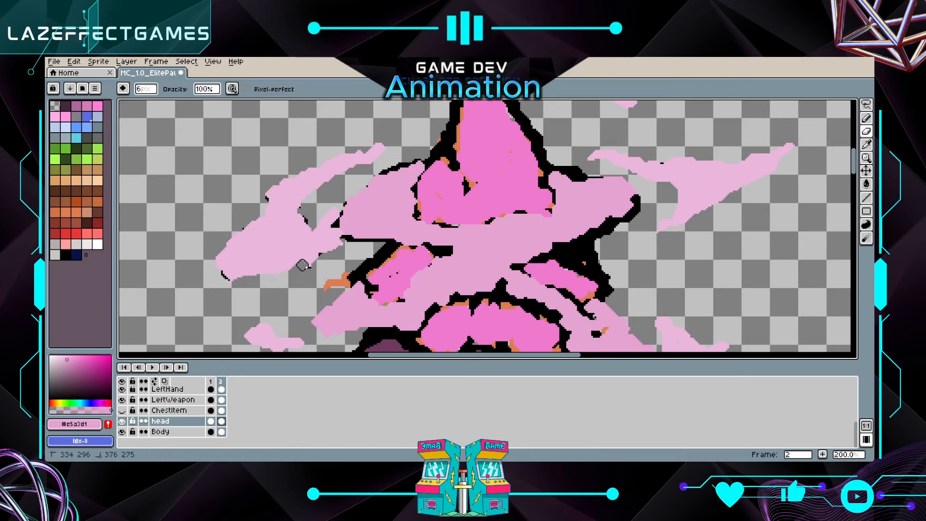
drag(346, 246, 363, 240)
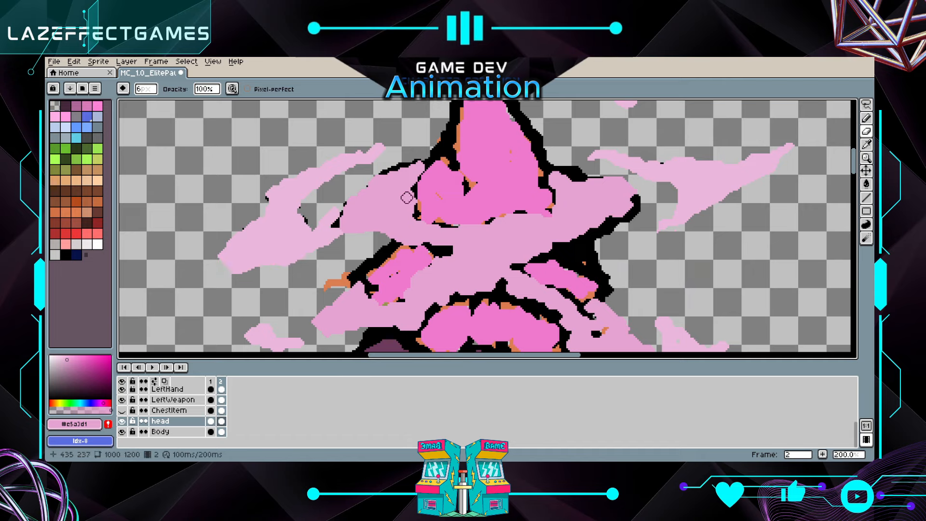
Thicken the pink ring's left end and the band across the flame's base in #e5a3d1 with an 11 px Pencil
scroll(366, 231, up, 1)
key(i)
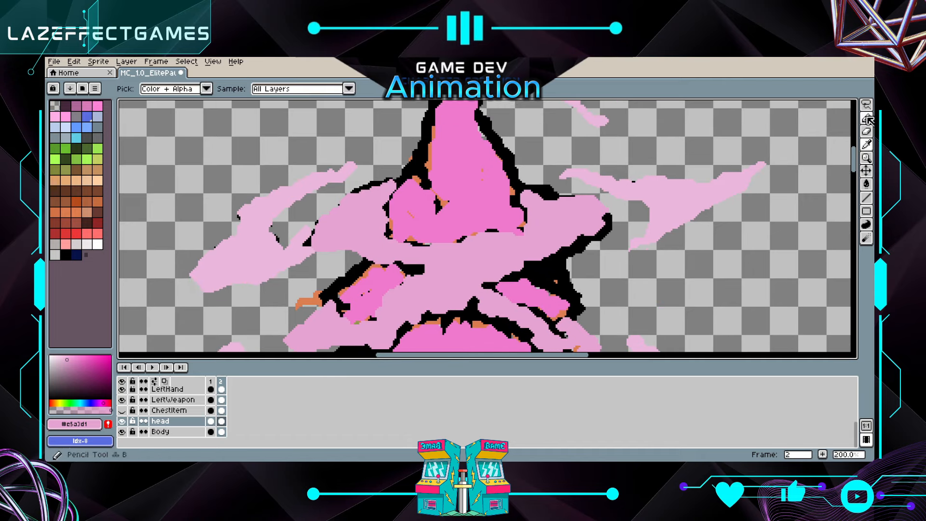
key(b)
click(322, 225)
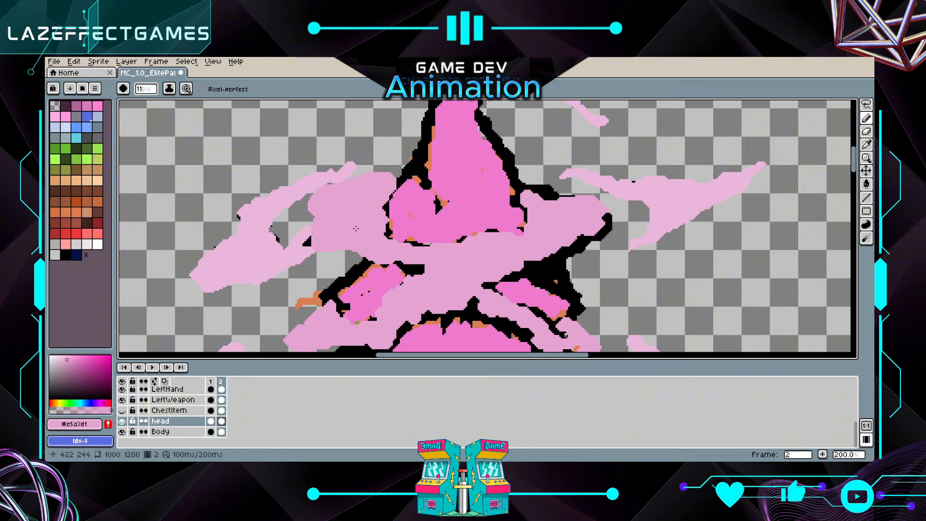
drag(425, 246, 420, 240)
drag(481, 233, 532, 237)
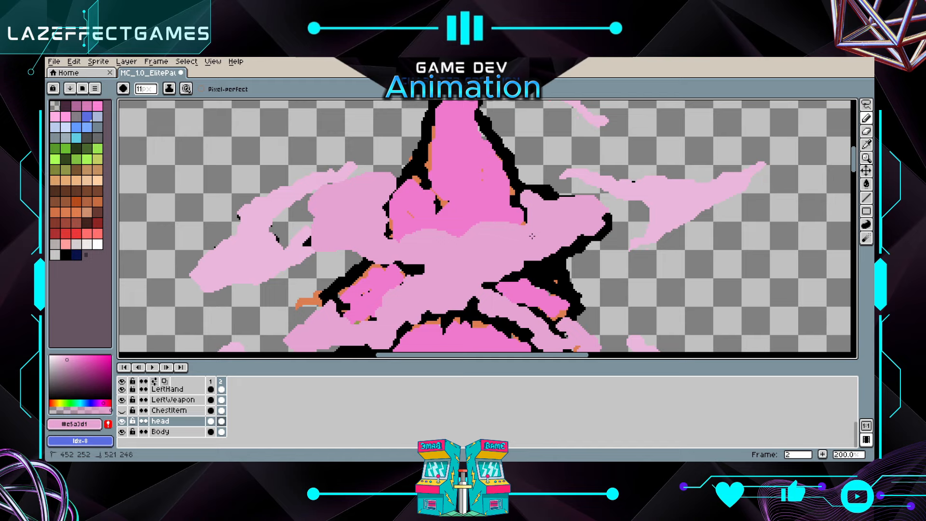
drag(452, 269, 433, 250)
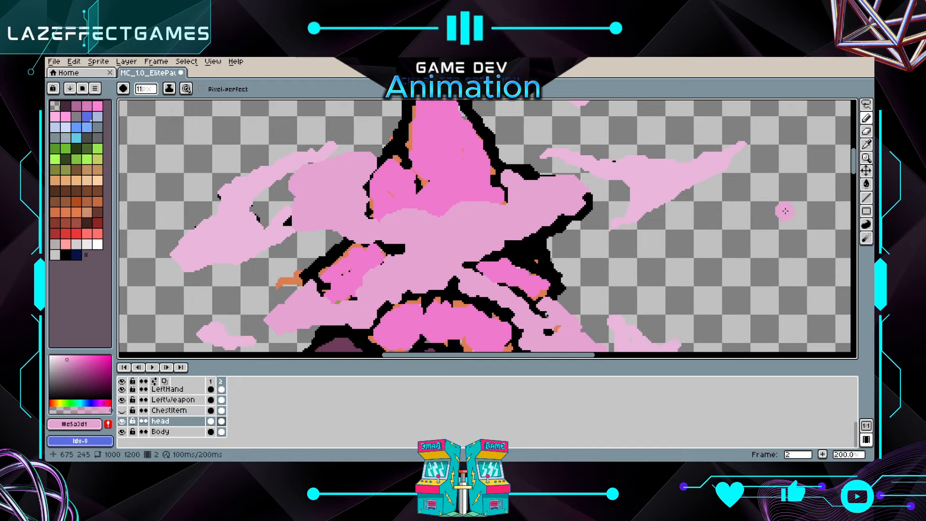
Erase the black outline and fringe between the ring and the bright pink patch below its left side, using a 6 px Eraser
click(869, 135)
drag(372, 253, 334, 231)
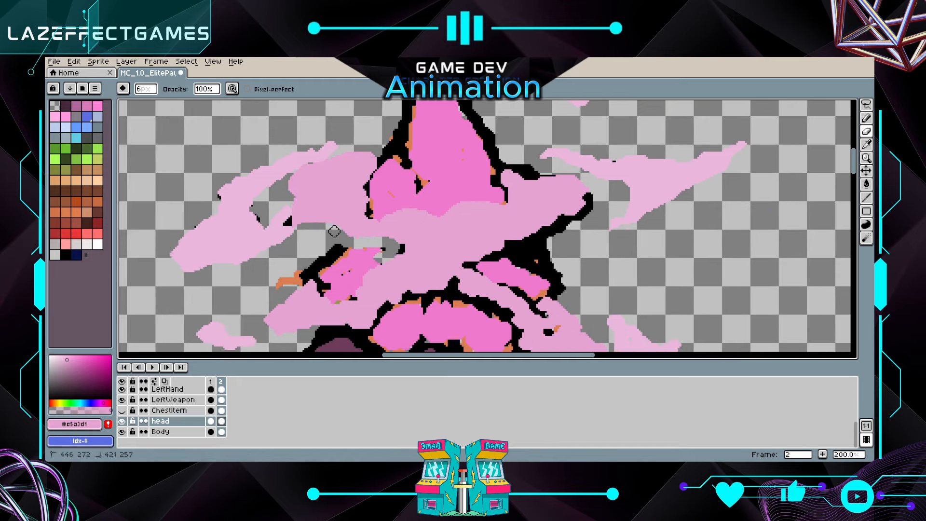
mouse_move(361, 292)
mouse_down()
mouse_move(395, 265)
mouse_move(405, 240)
mouse_up()
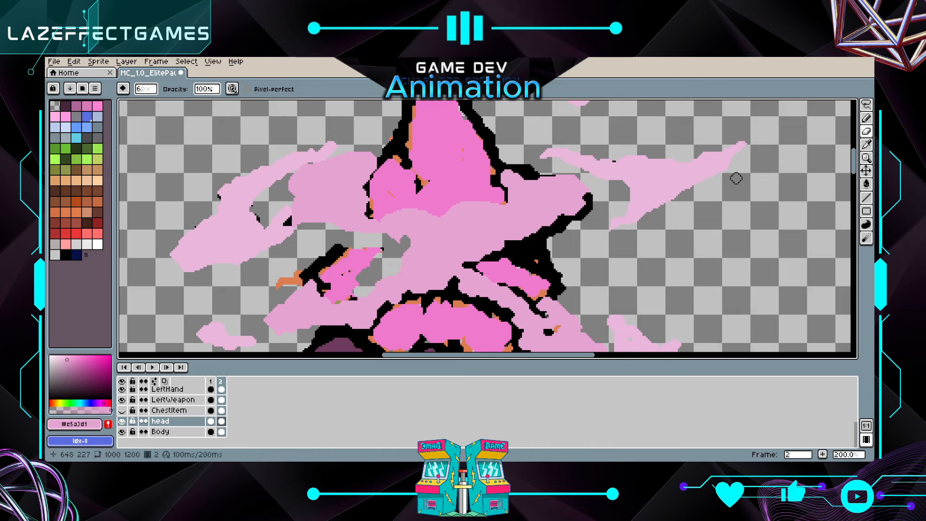
Sample the bright pink (#ef79cc) and extend the lower-left flame patch up to the ring with an 11 px Pencil
click(867, 119)
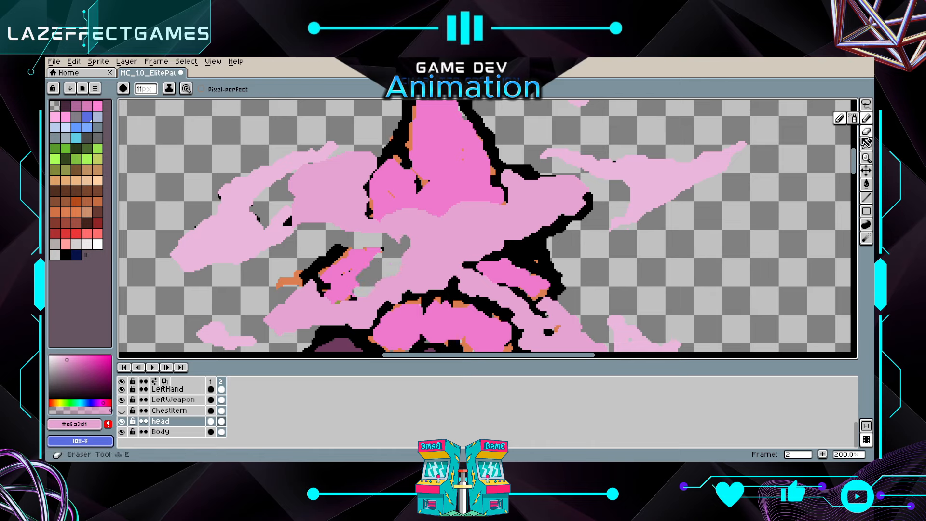
alt+click(359, 274)
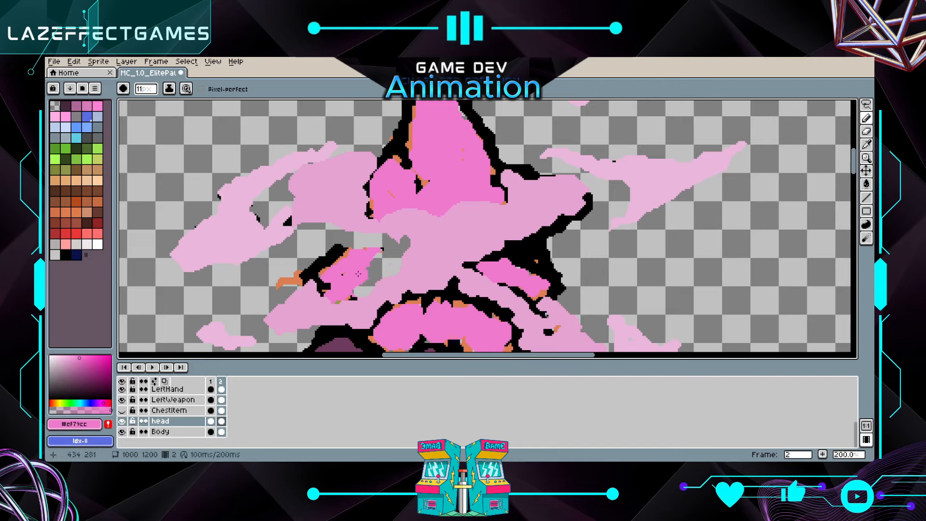
drag(359, 274, 368, 281)
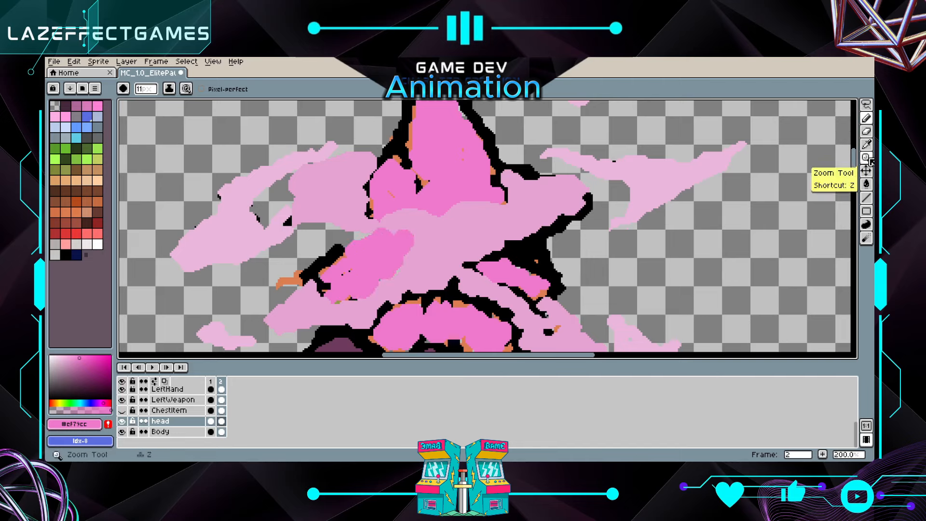
Outline the lower-left patch's upper edge and cover the orange pixels along the flame's left outline in black with a 4 px Pencil
click(867, 144)
click(766, 127)
click(866, 118)
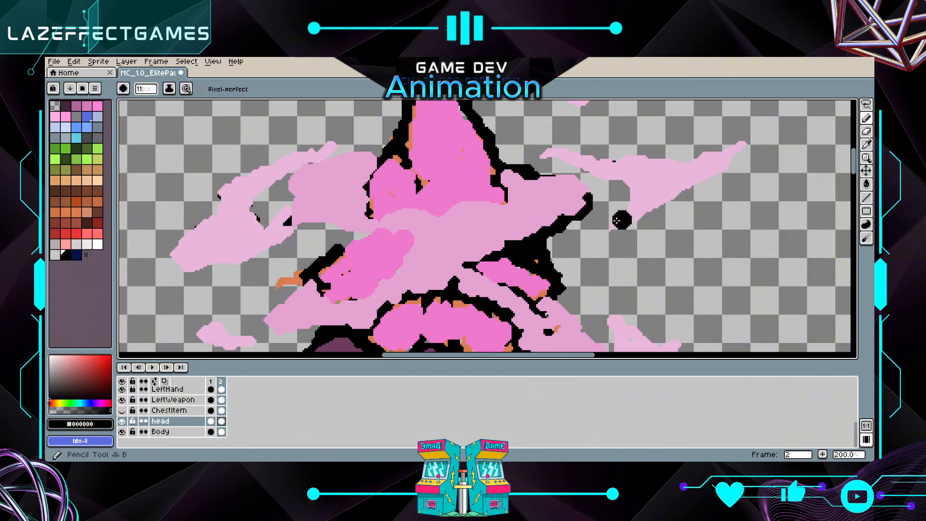
click(146, 89)
drag(333, 251, 369, 236)
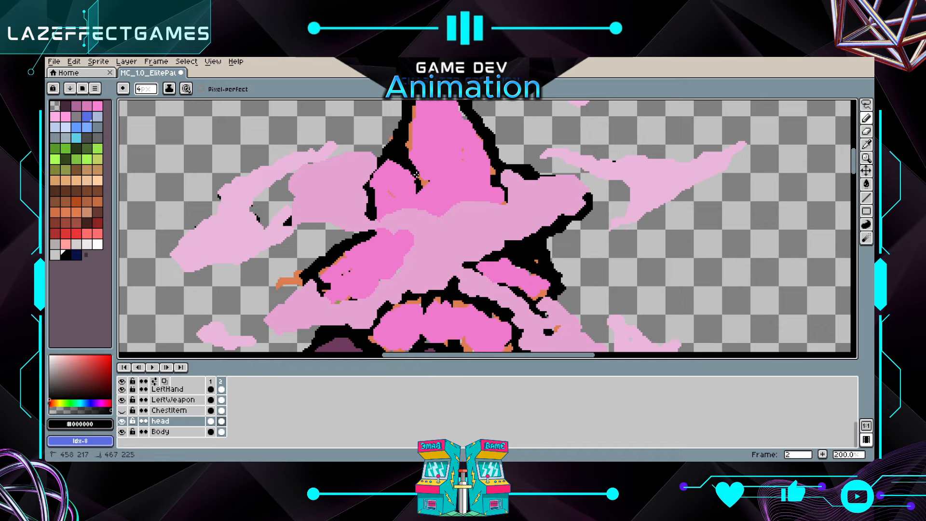
scroll(407, 159, up, 3)
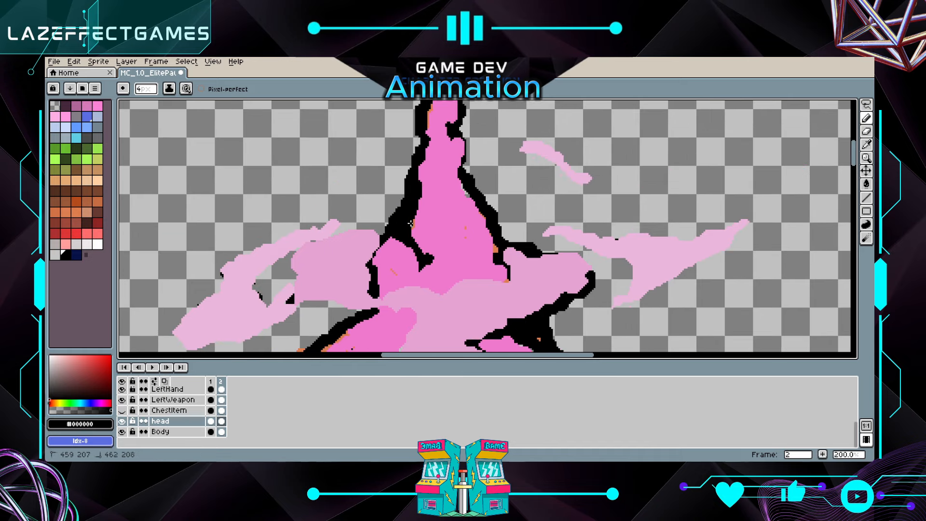
scroll(434, 196, up, 3)
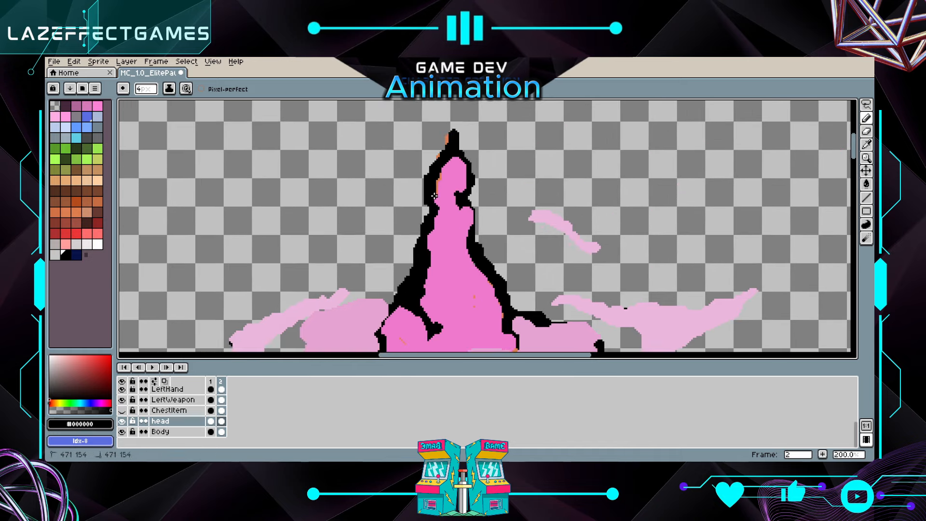
Sample #ef79cc and paint over the orange pixels and black notches in the flame lobe above the hood
scroll(437, 186, down, 2)
scroll(414, 285, up, 4)
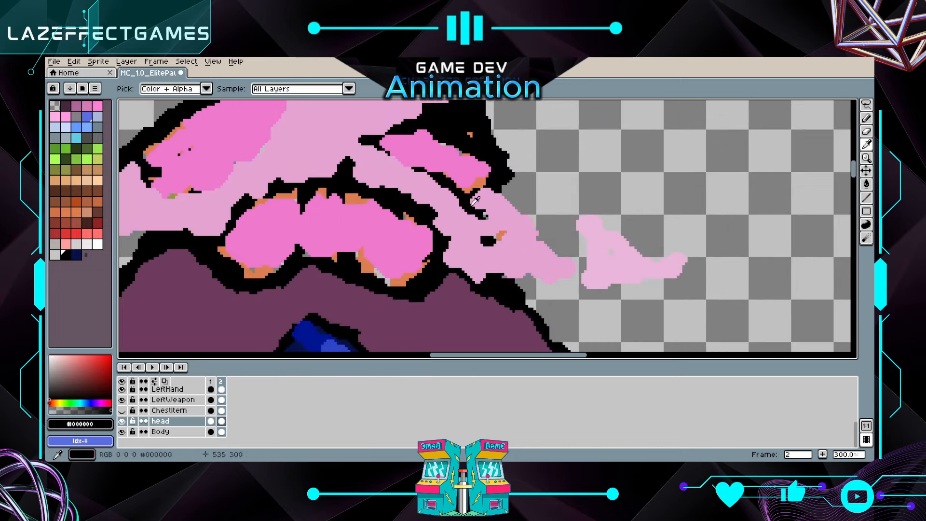
alt+click(401, 251)
click(845, 121)
drag(381, 279, 414, 279)
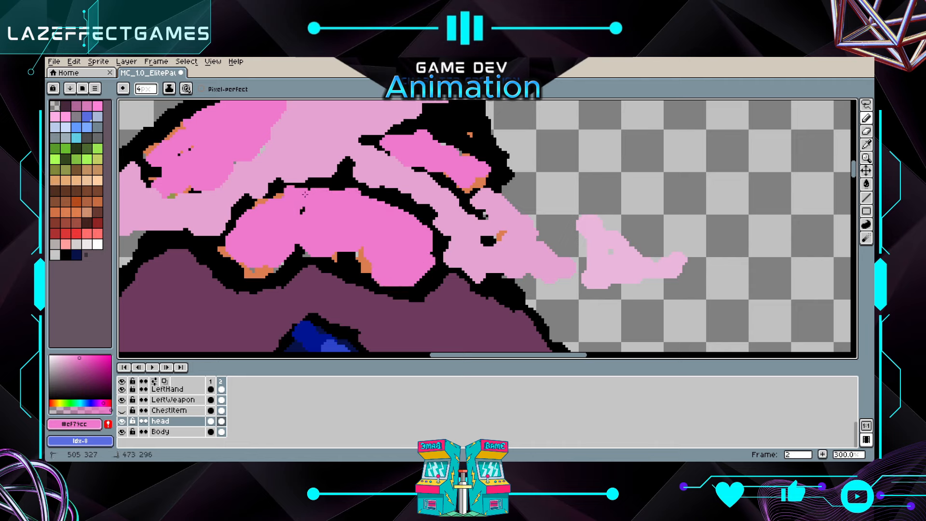
drag(284, 192, 263, 203)
drag(329, 259, 350, 257)
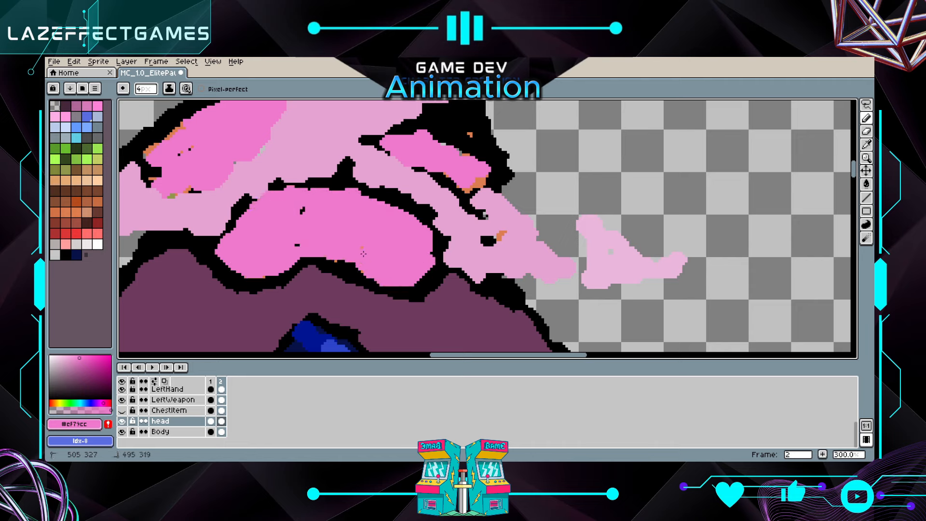
Cover the remaining orange specks in the flame's left and right patches and main body with #ef79cc
scroll(294, 246, left, 5)
scroll(294, 246, up, 3)
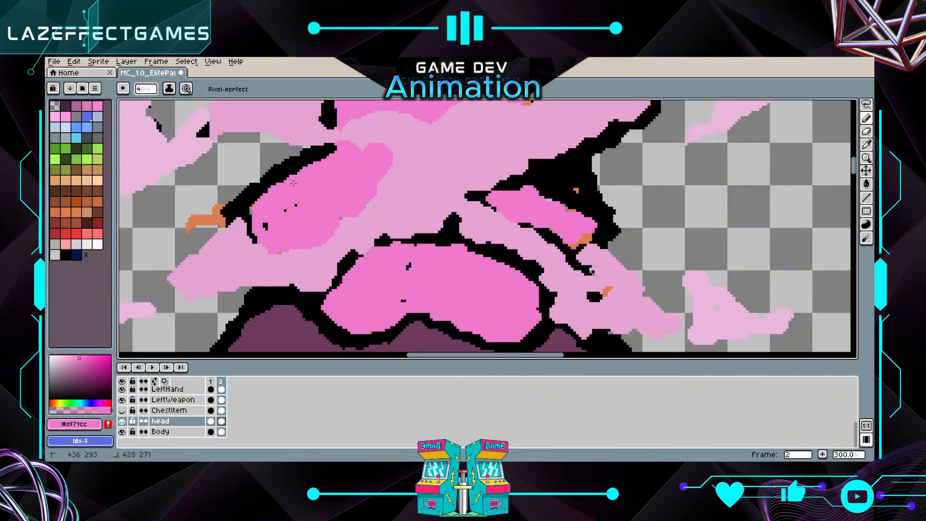
drag(293, 183, 248, 217)
drag(569, 253, 587, 241)
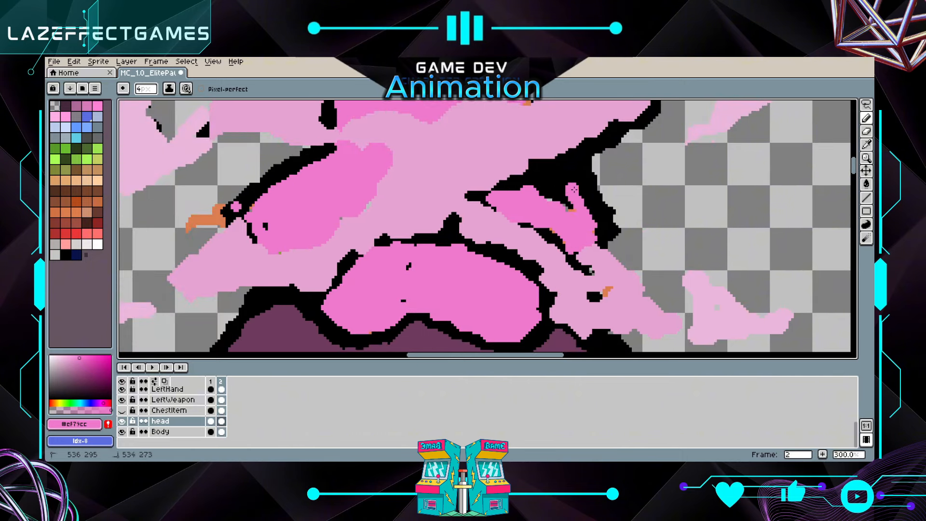
drag(673, 276, 676, 400)
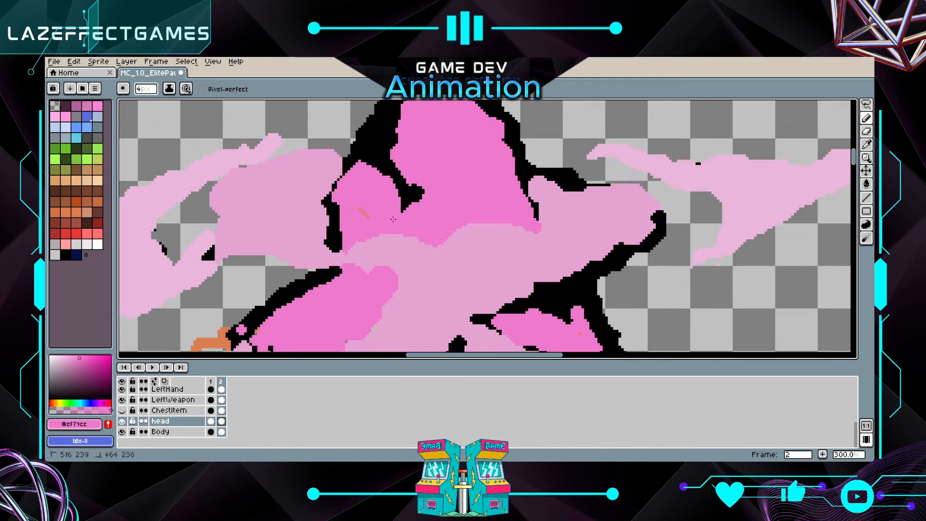
Erase the small wisp at the flame's lower right and paint a new one slightly higher in pale pink #eab7db
scroll(393, 219, down, 2)
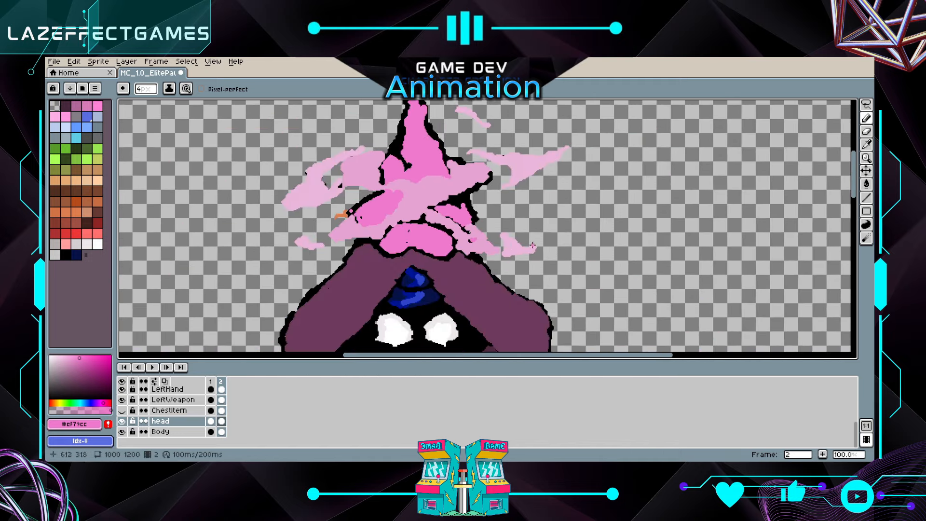
scroll(532, 246, up, 1)
key(e)
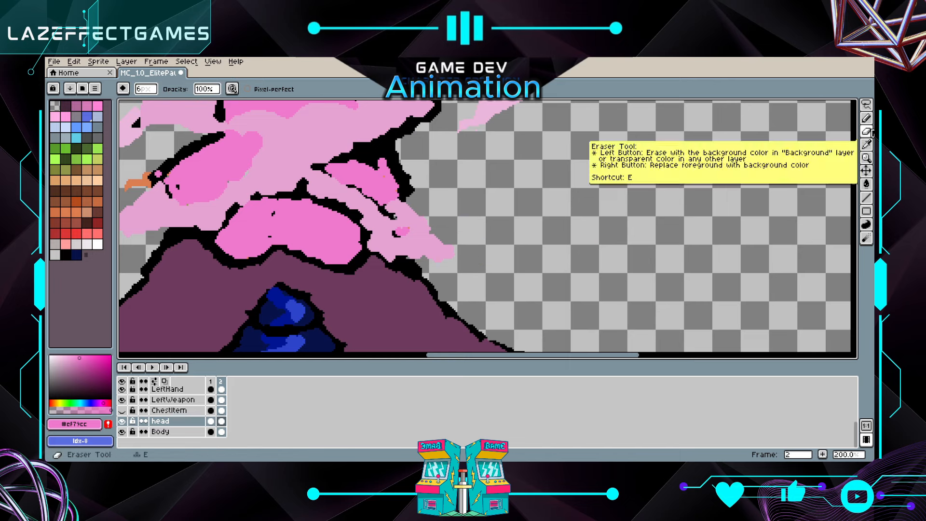
key(i)
click(491, 168)
click(867, 118)
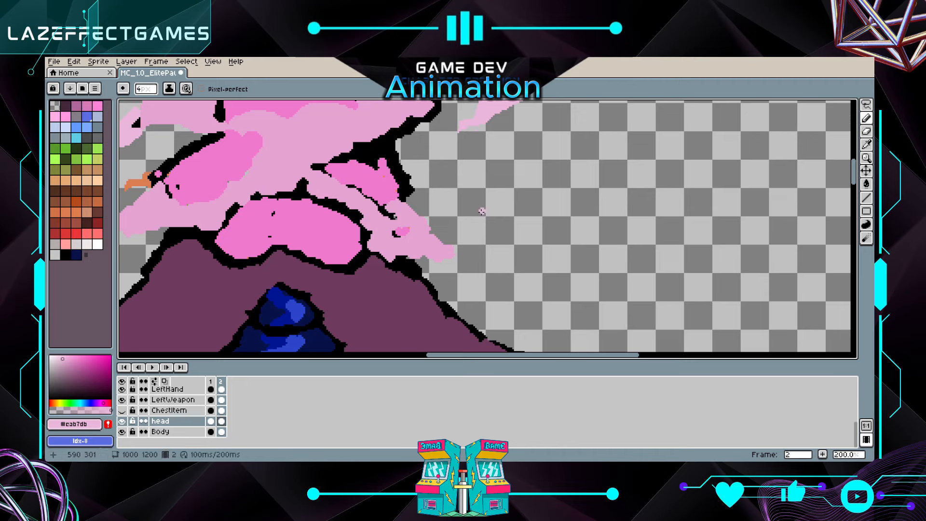
drag(512, 202, 499, 215)
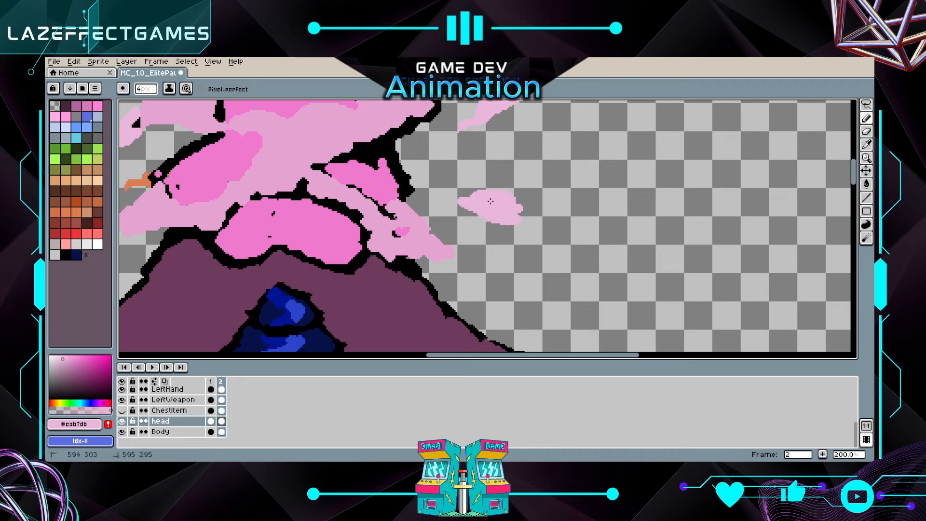
Switch between frames 1 and 2 of the head layer to compare the flame's shape across the whole sprite
click(211, 423)
click(222, 424)
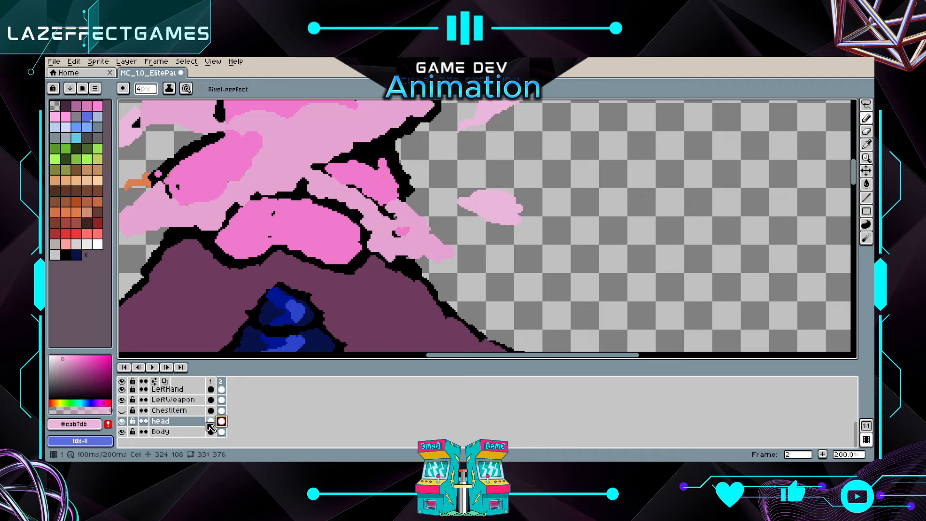
scroll(323, 303, down, 3)
click(211, 421)
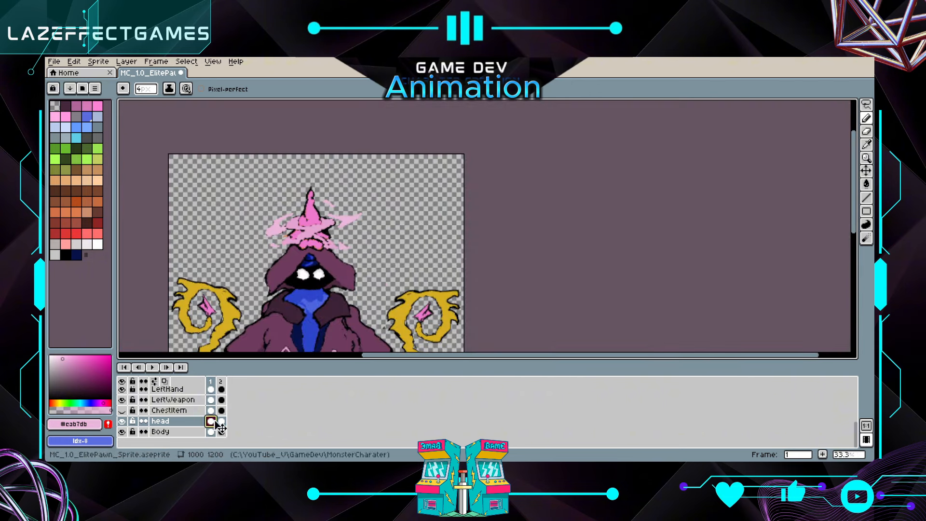
Alternate between frames 1 and 2 of the head layer and play the two-frame animation to check the head and flame motion
click(222, 424)
click(211, 422)
click(222, 423)
click(211, 422)
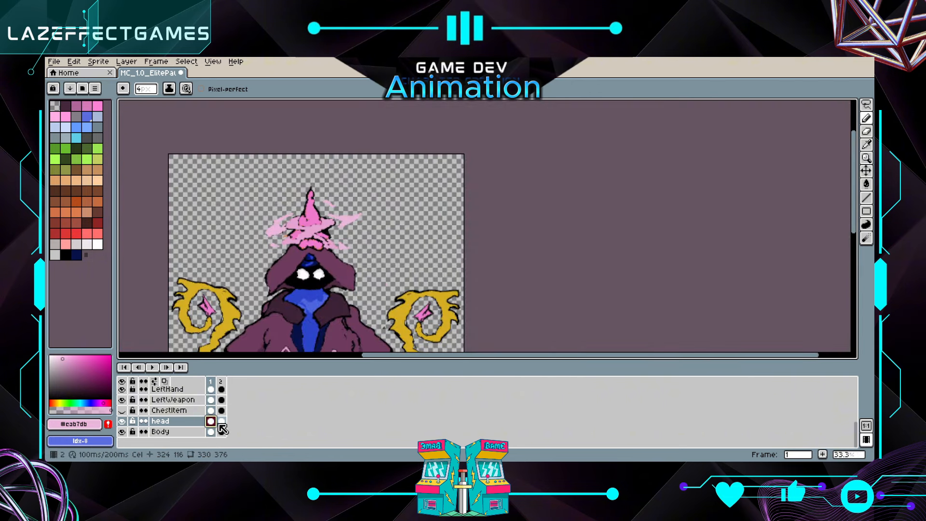
click(223, 424)
key(Return)
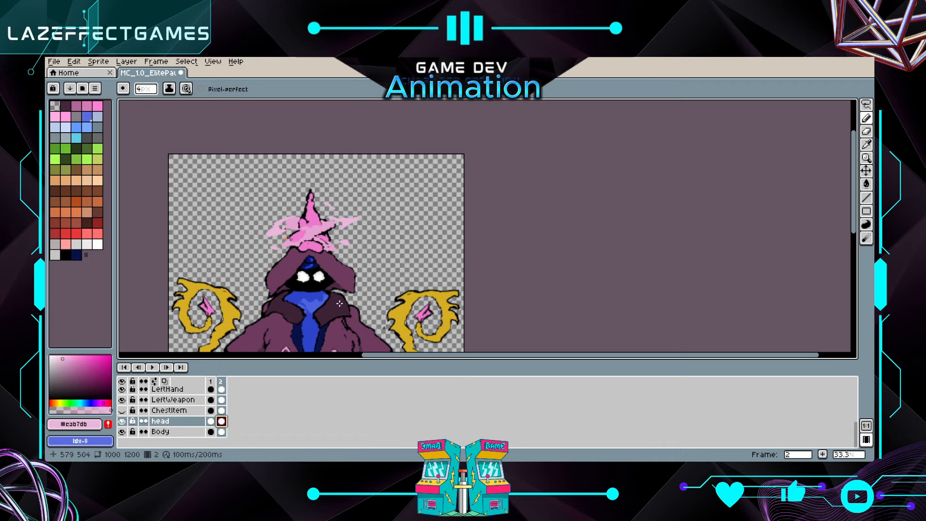
scroll(340, 303, down, 3)
key(Return)
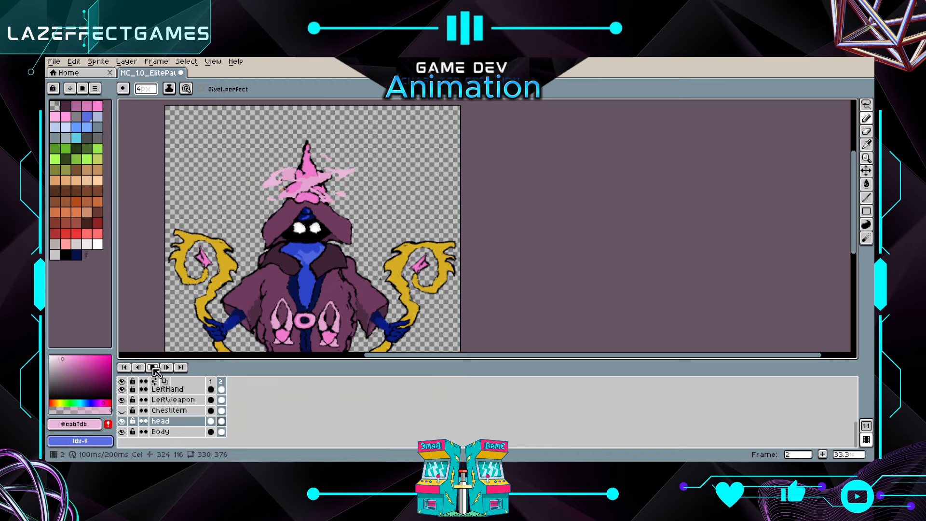
click(222, 422)
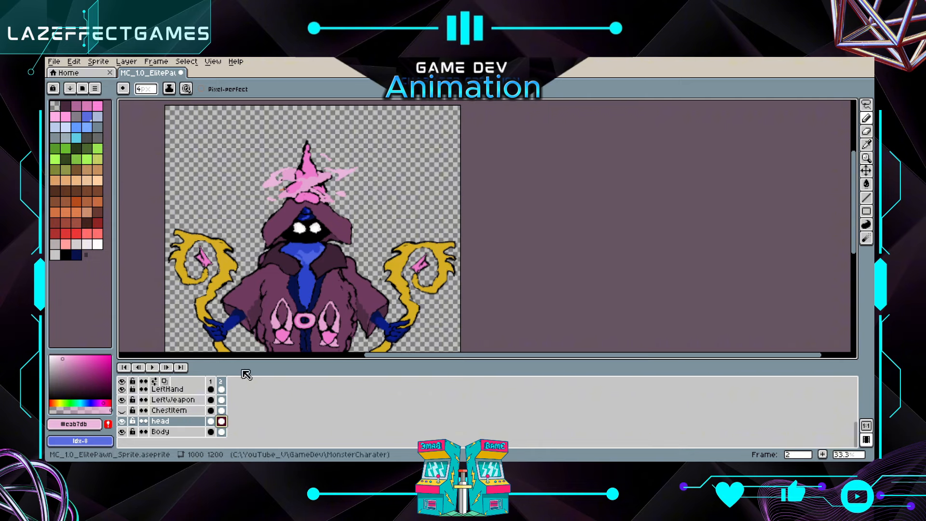
Add frames 3 and 4, and lasso the hooded head with its flame in frame 1 of the head layer to copy it
click(823, 455)
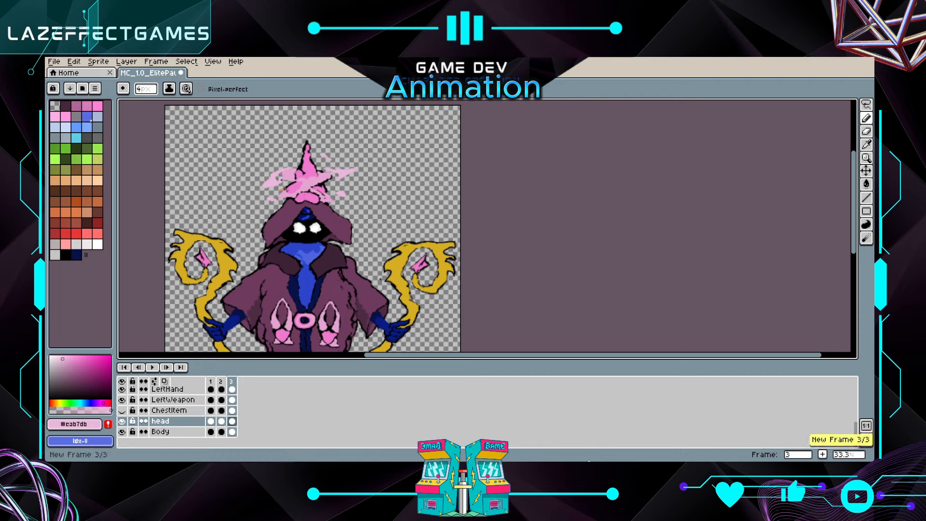
click(823, 454)
click(211, 422)
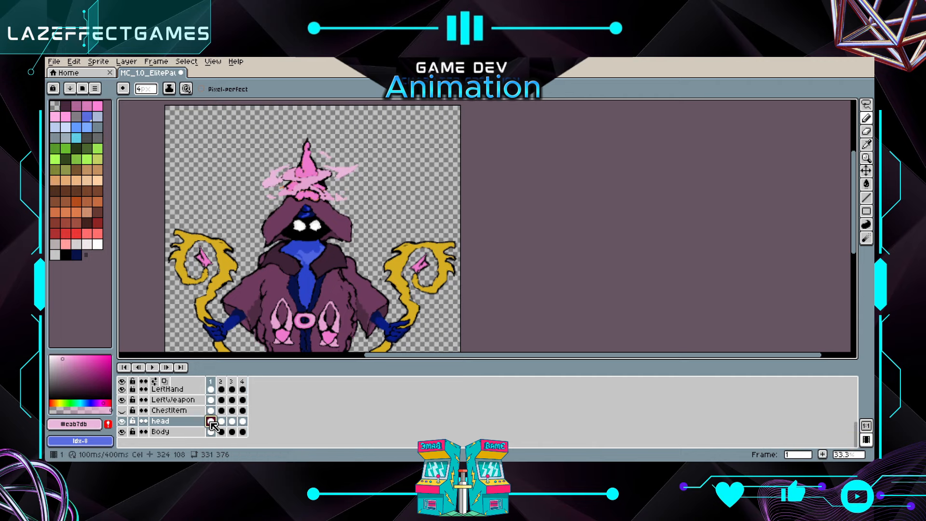
click(867, 104)
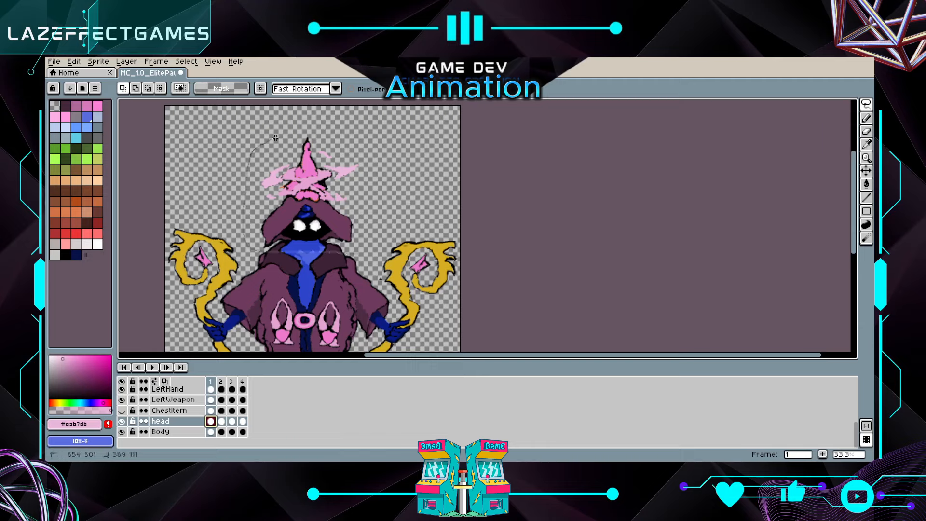
drag(352, 254, 355, 254)
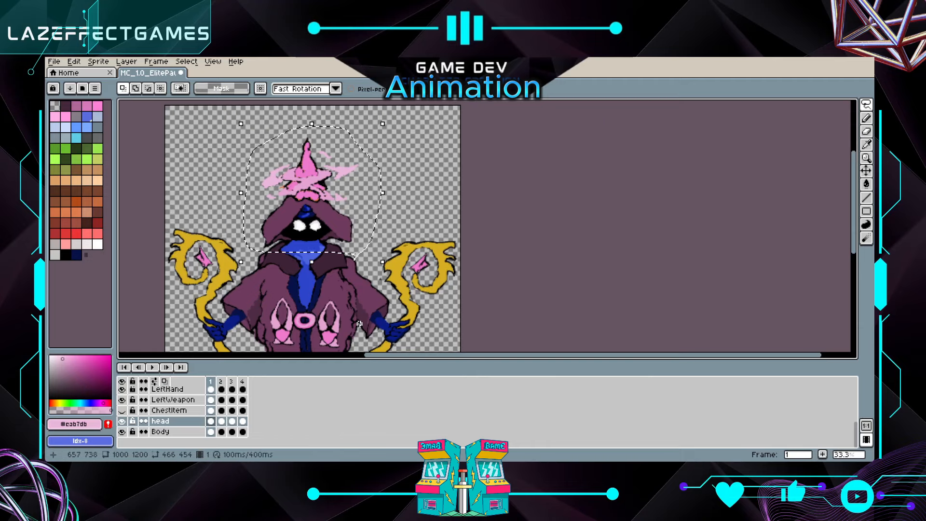
Try to paste the copied frame 1 head over the existing head in frame 4
click(243, 421)
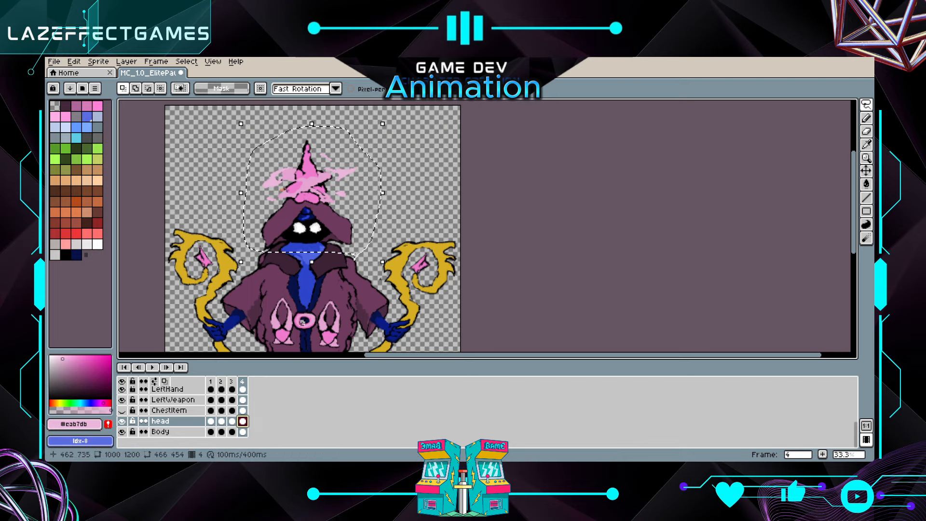
click(338, 255)
scroll(338, 255, up, 3)
scroll(338, 256, down, 2)
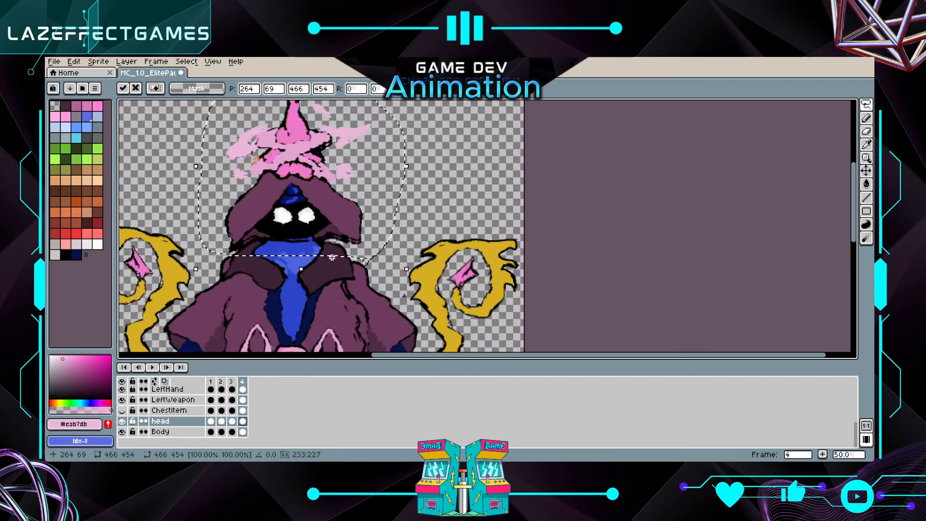
key(Return)
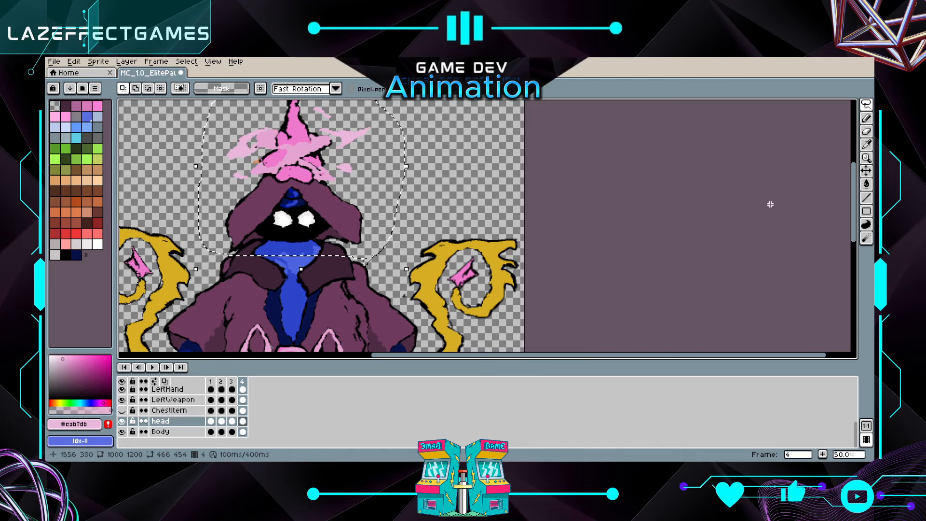
Erase the lower part of the old head in frame 4 with a 24 px eraser and paste the frame 1 head in place
click(868, 133)
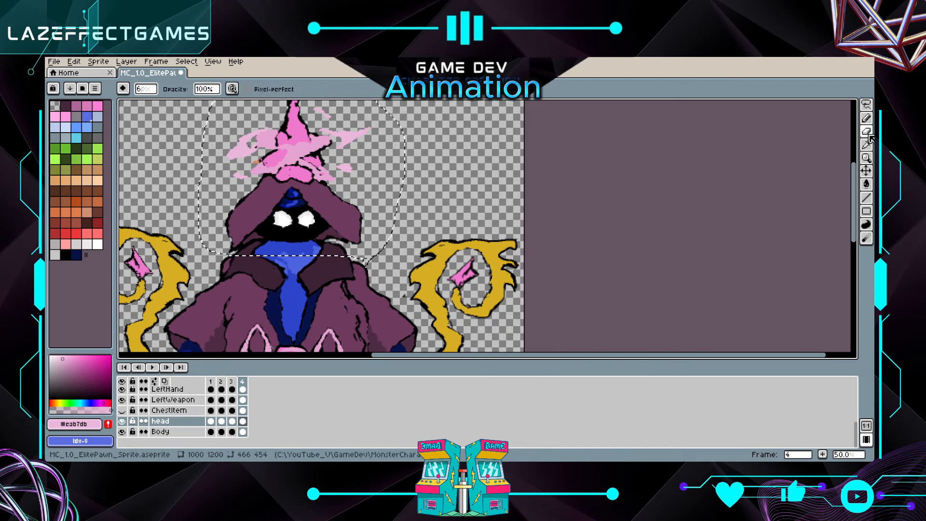
click(147, 88)
text(24)
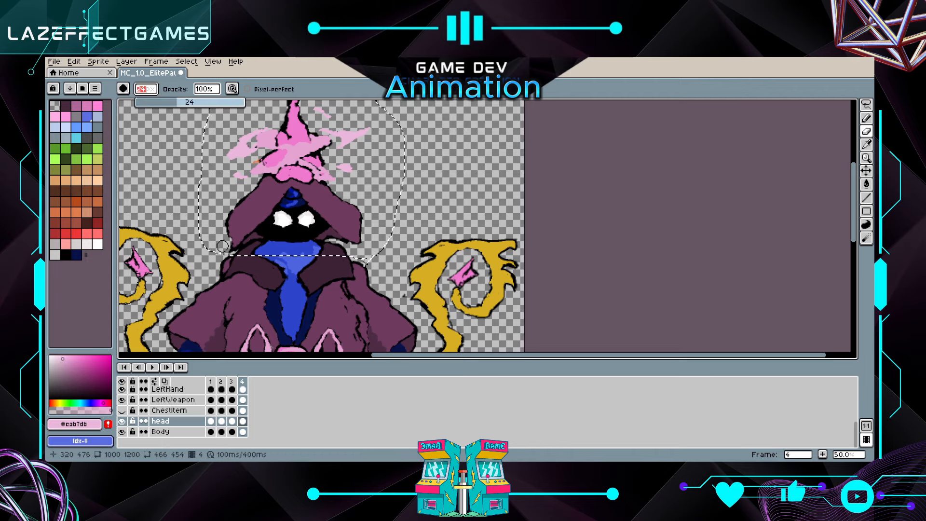
mouse_move(218, 246)
mouse_down()
mouse_move(334, 242)
mouse_move(309, 236)
mouse_move(366, 248)
mouse_move(203, 229)
mouse_up()
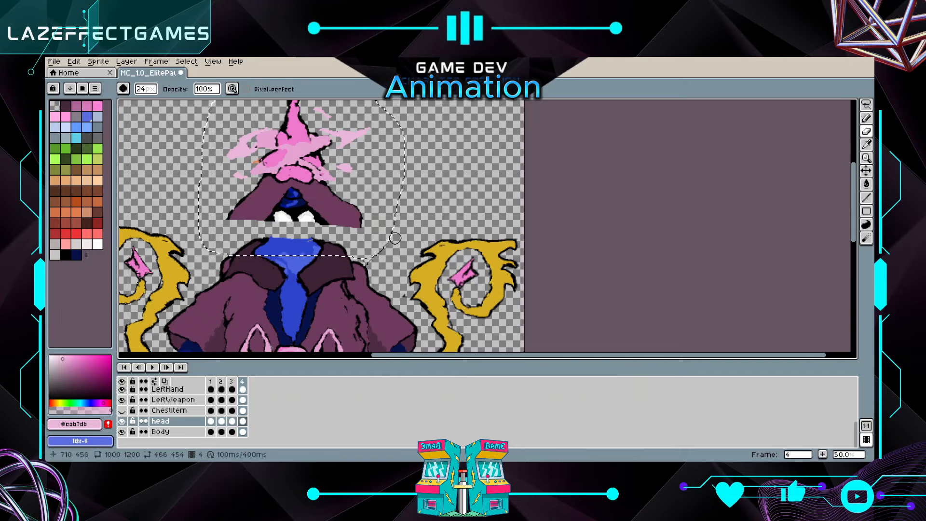
drag(361, 231, 366, 240)
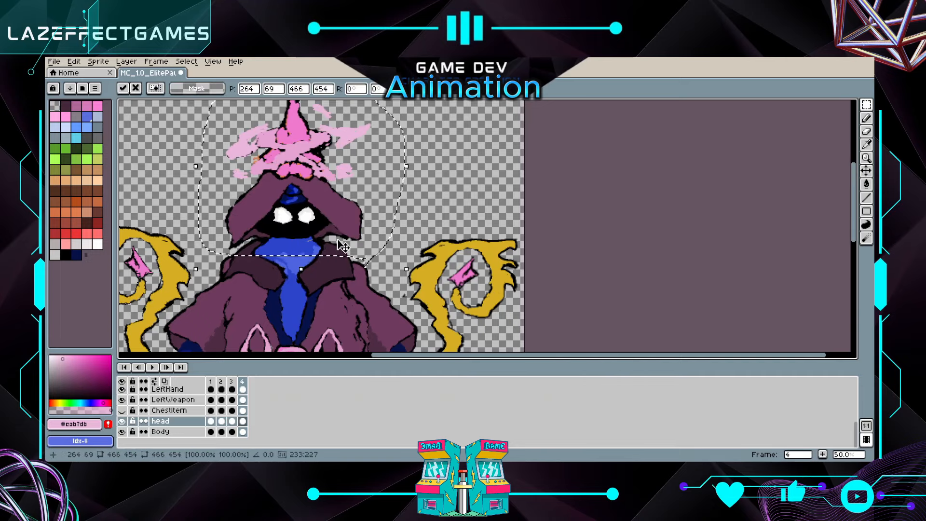
Deselect the head, sample blue #2c45cb and paint over the gap at the collar's edge on the Neck layer in frame 4
scroll(342, 246, up, 2)
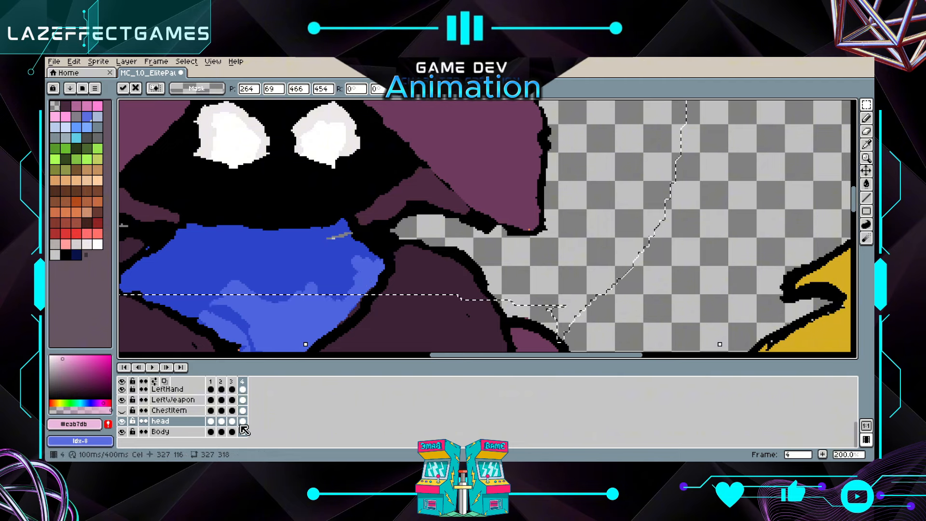
scroll(245, 425, up, 6)
click(243, 400)
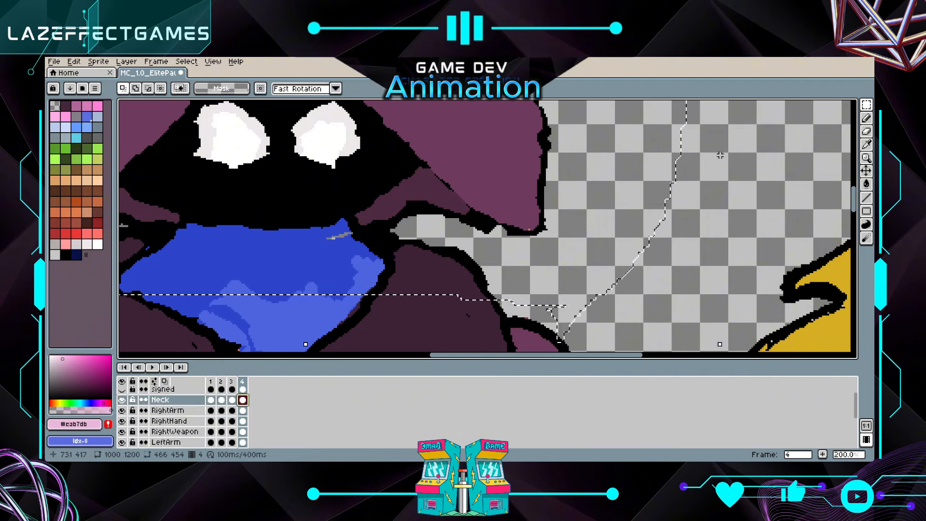
key(ctrl+d)
click(866, 145)
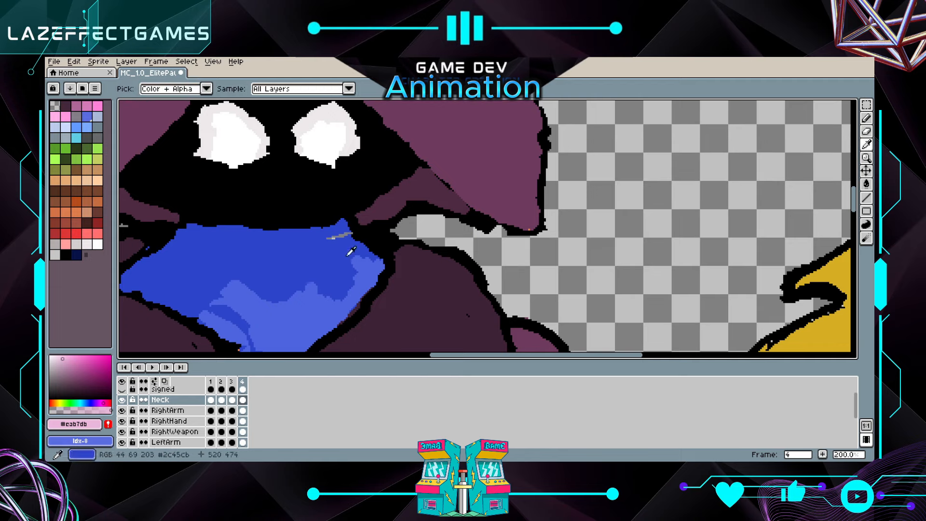
click(351, 251)
click(867, 117)
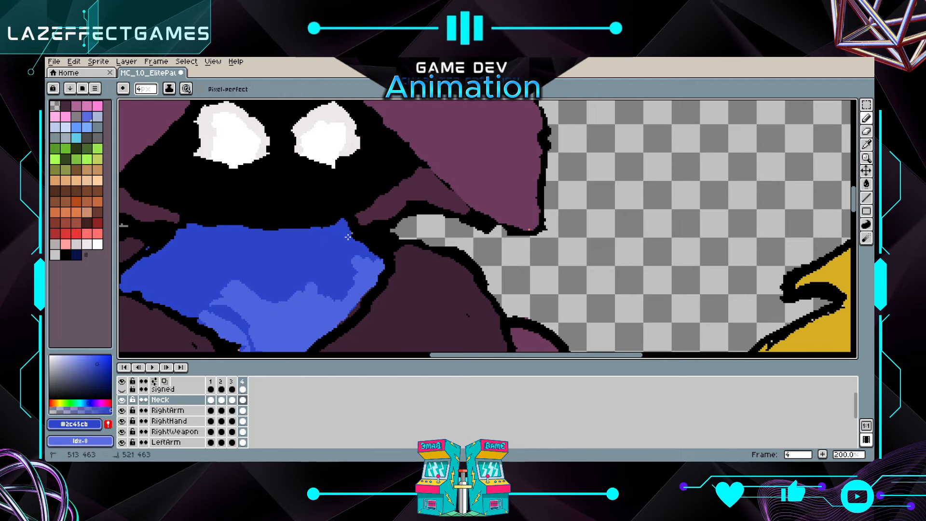
Inspect the flame and head in frame 4 up close and play the four-frame animation
scroll(267, 245, down, 4)
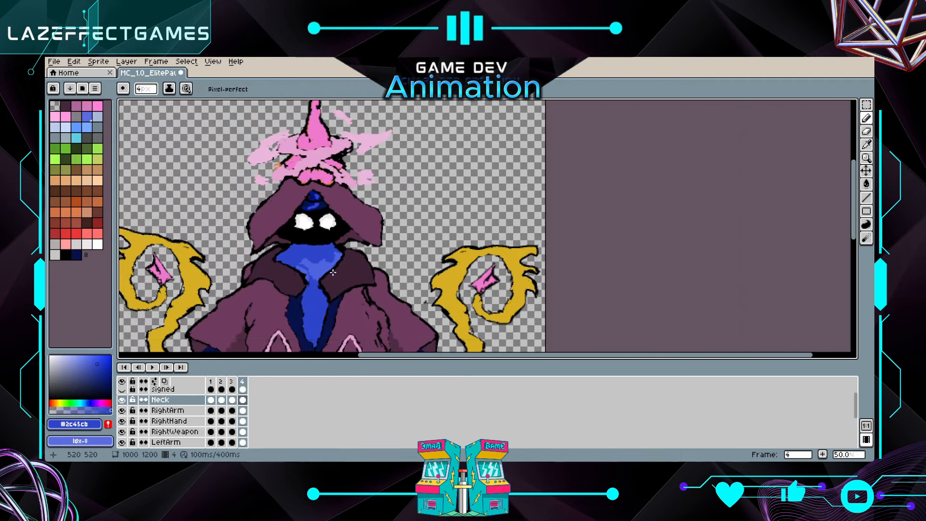
scroll(312, 225, up, 3)
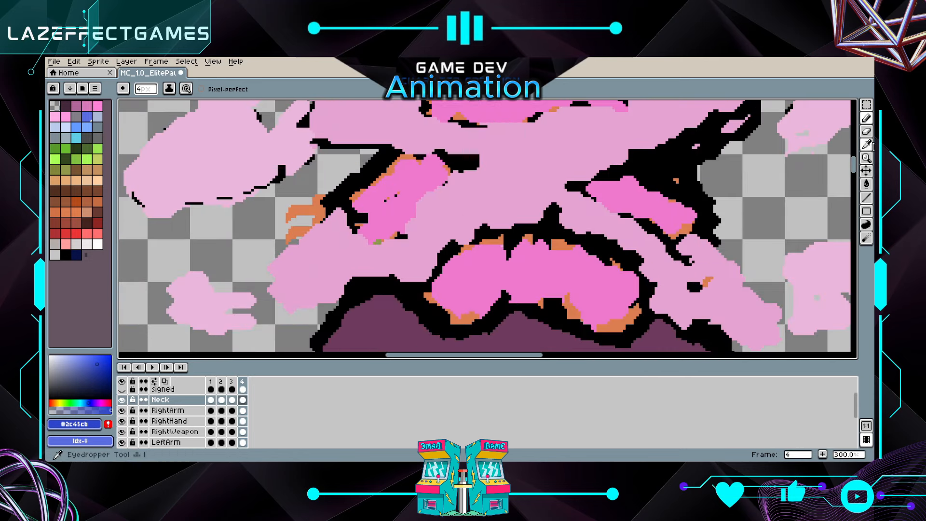
scroll(559, 271, down, 4)
scroll(560, 272, up, 1)
scroll(560, 272, down, 1)
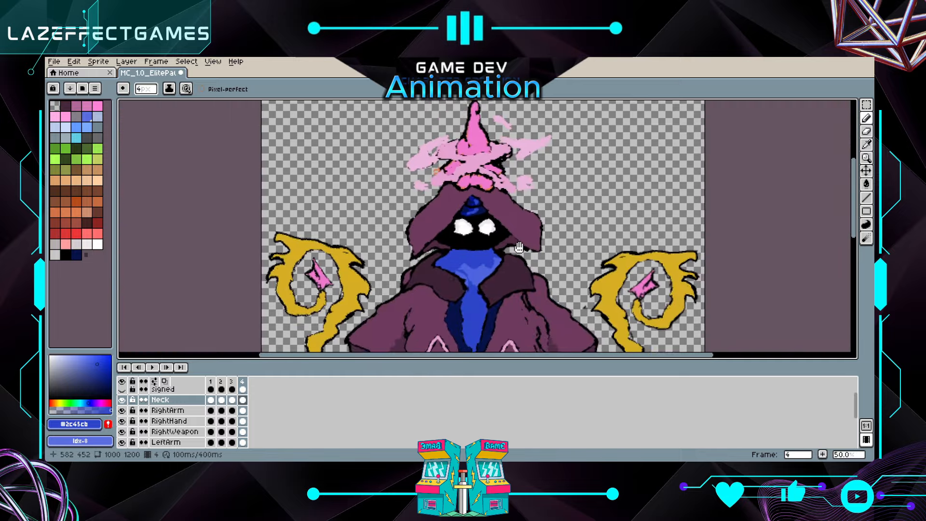
drag(541, 278, 400, 310)
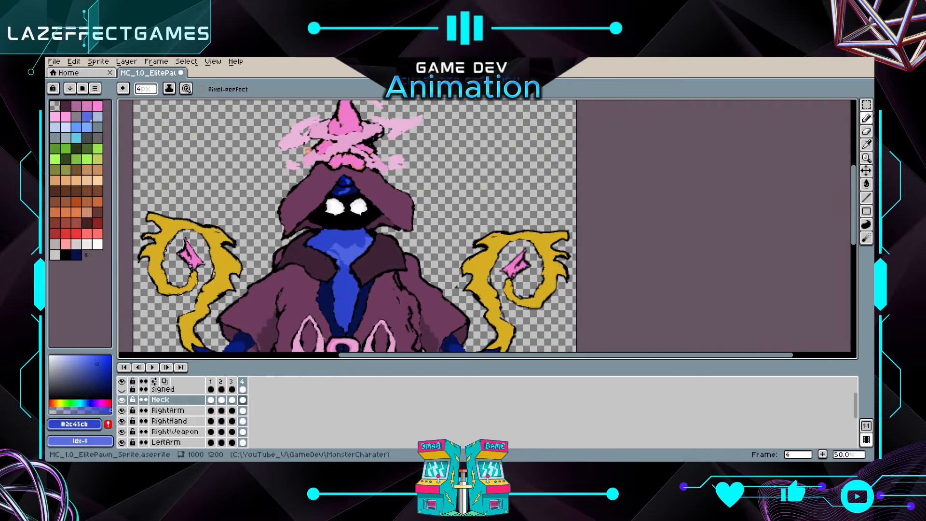
click(153, 368)
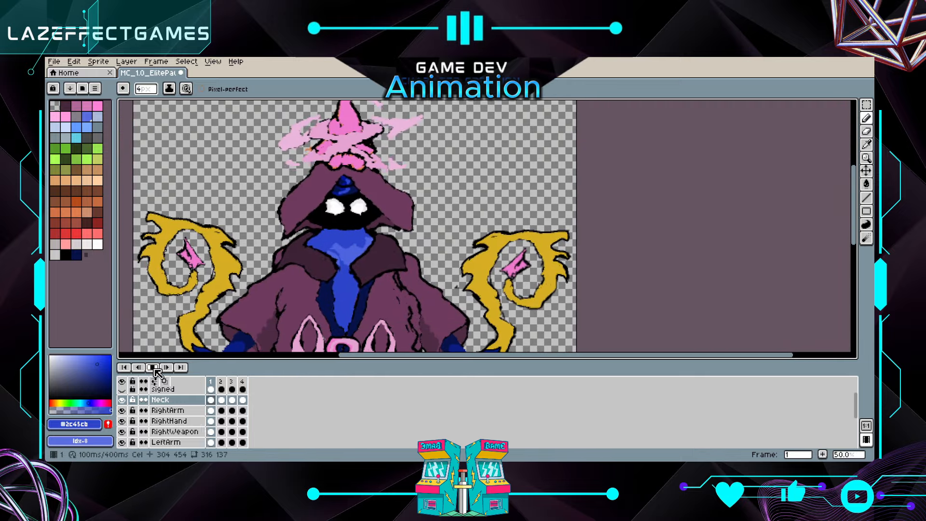
scroll(374, 286, down, 1)
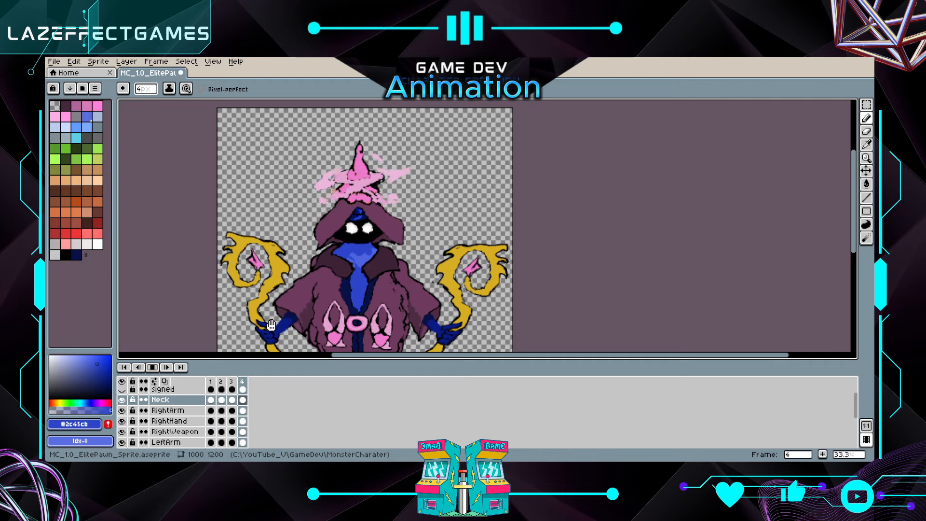
click(153, 368)
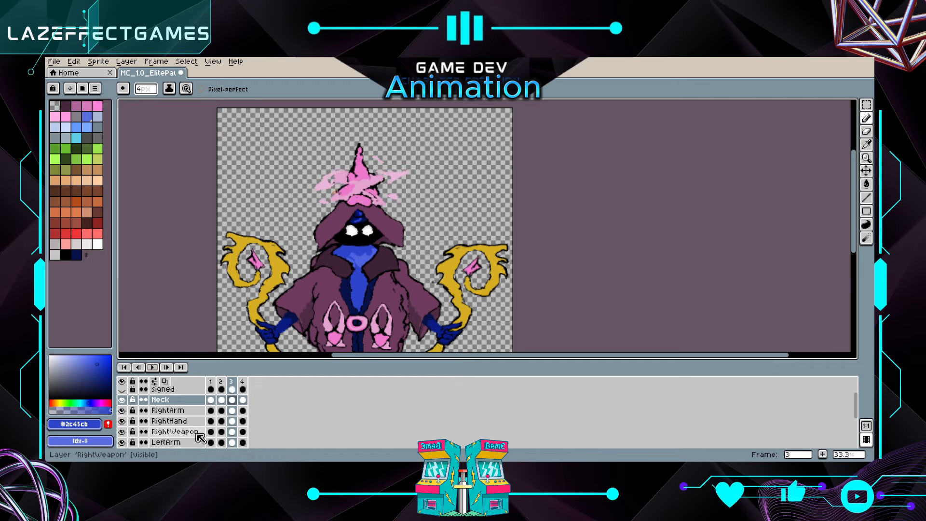
Add frame 5 after frame 4, and lasso the hooded head and flame in frame 3 of the head layer
scroll(195, 433, down, 3)
click(243, 421)
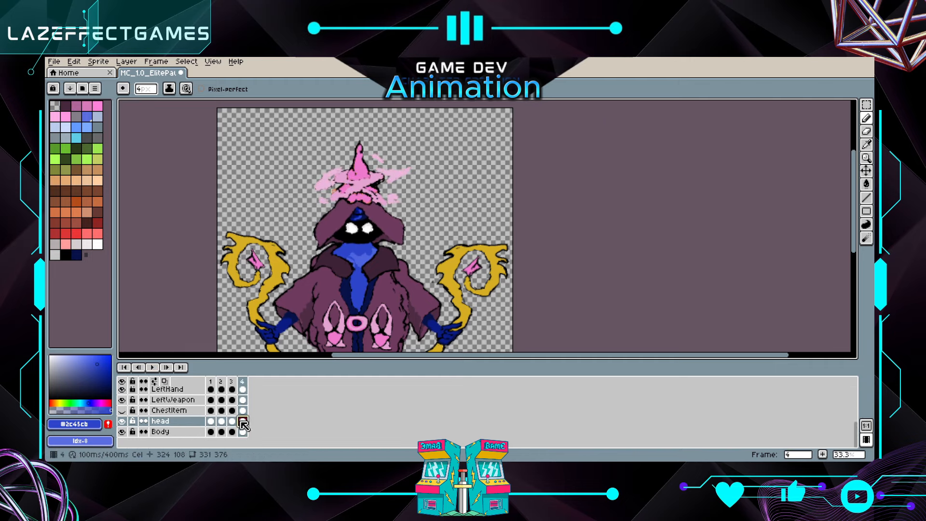
click(823, 455)
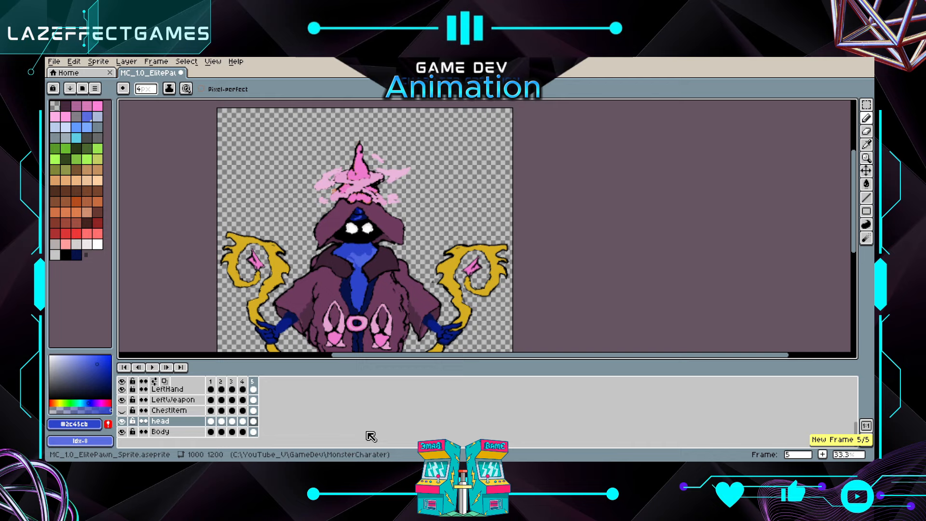
click(232, 422)
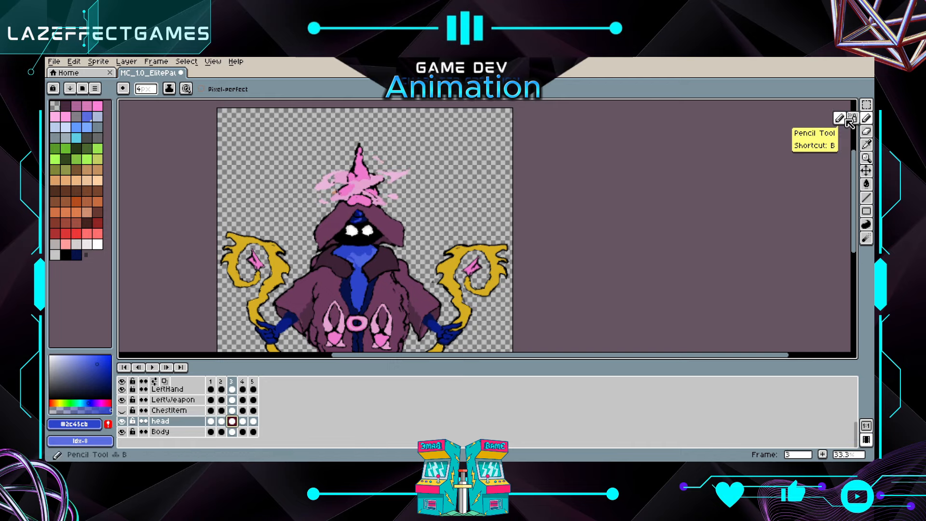
key(q)
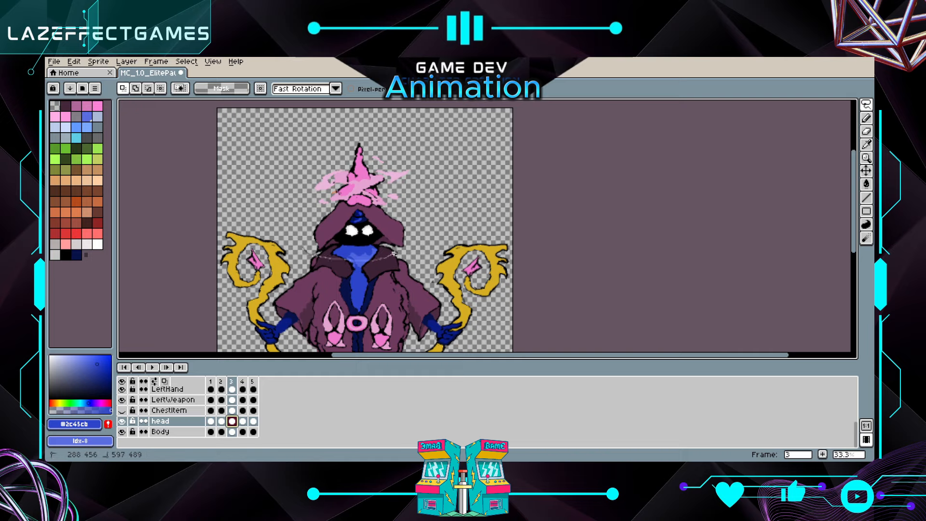
drag(297, 204, 318, 258)
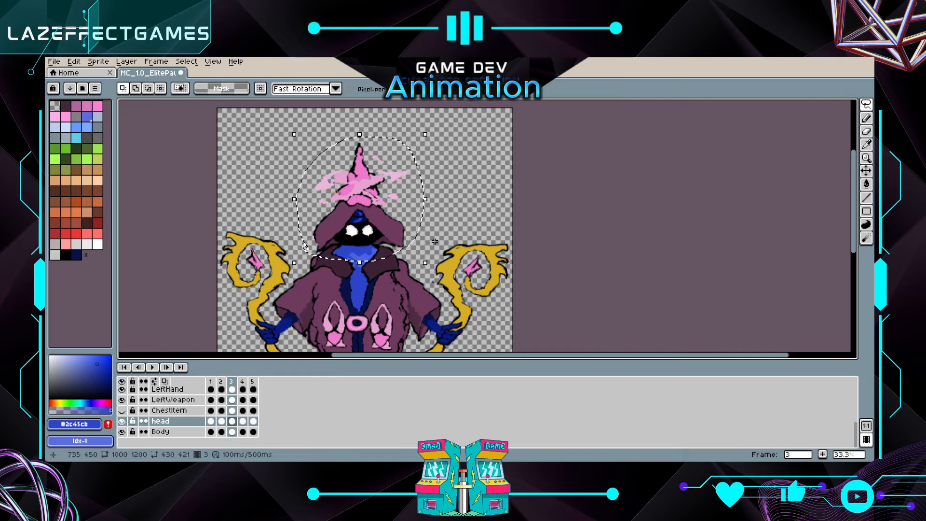
Add frame 6 after frame 5 and delete the surplus frame 7
click(254, 421)
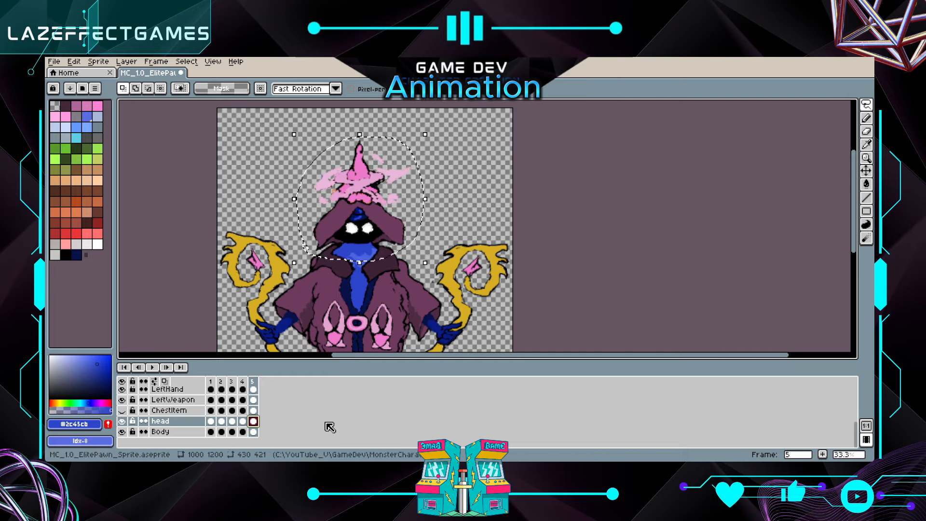
click(823, 455)
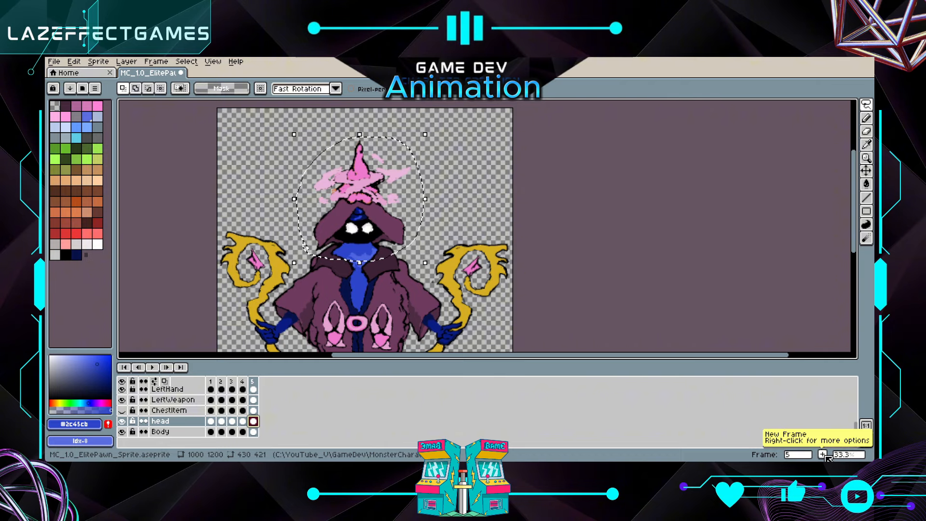
click(823, 455)
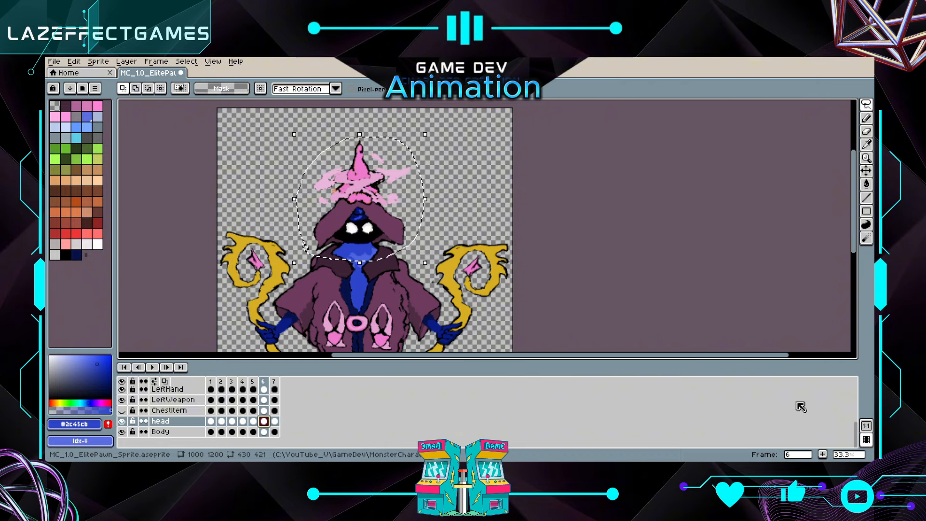
click(275, 382)
right_click(277, 386)
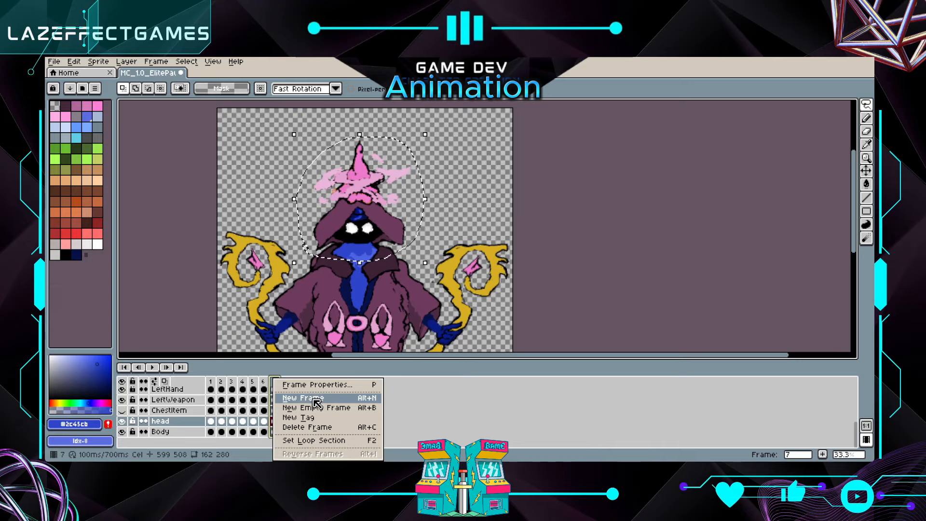
click(328, 429)
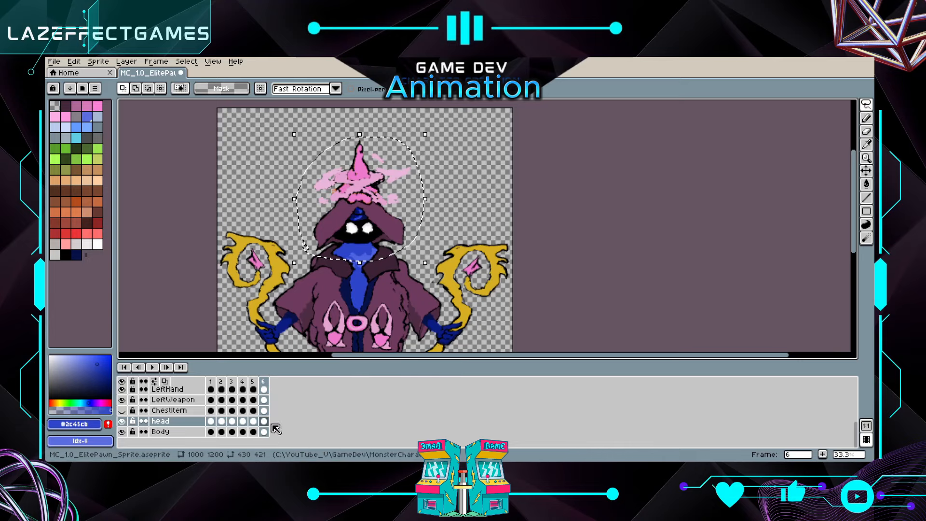
Clear the lasso selection around the head in frame 6
click(867, 118)
click(866, 105)
click(473, 164)
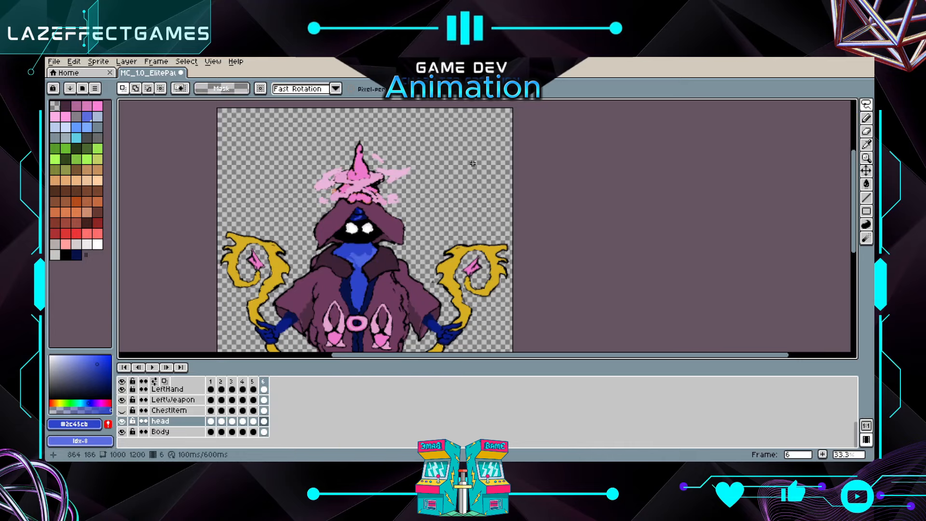
Try to erase the hood's lower edge in frame 6 of the head layer with the 24 px eraser
click(867, 132)
scroll(395, 253, up, 2)
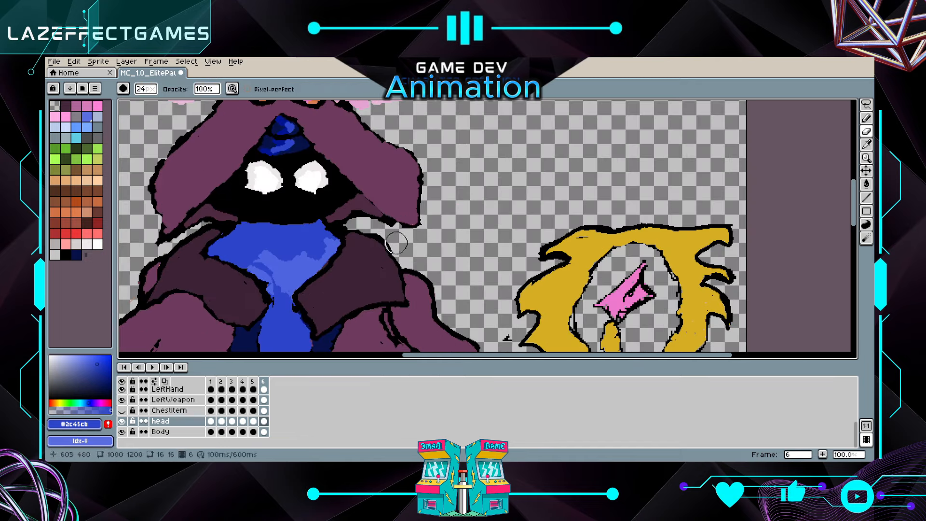
click(265, 422)
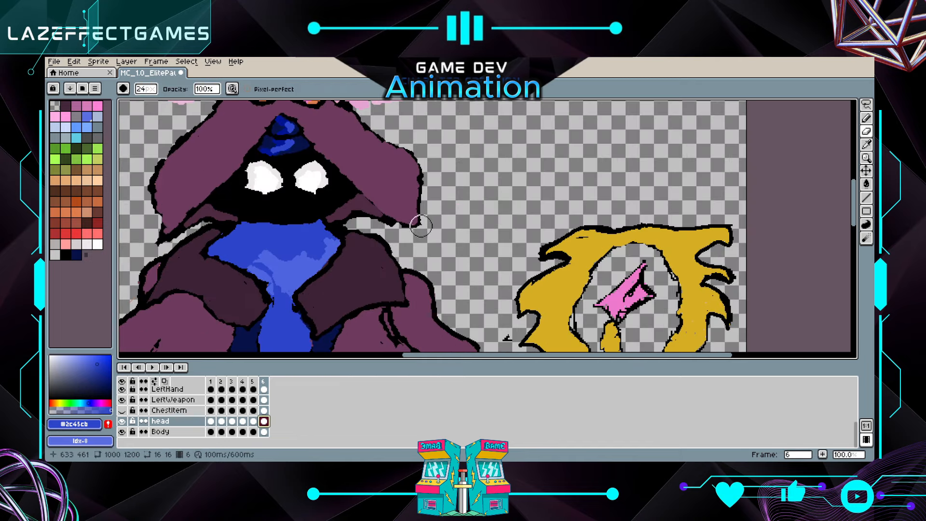
drag(395, 215, 166, 221)
scroll(241, 281, down, 2)
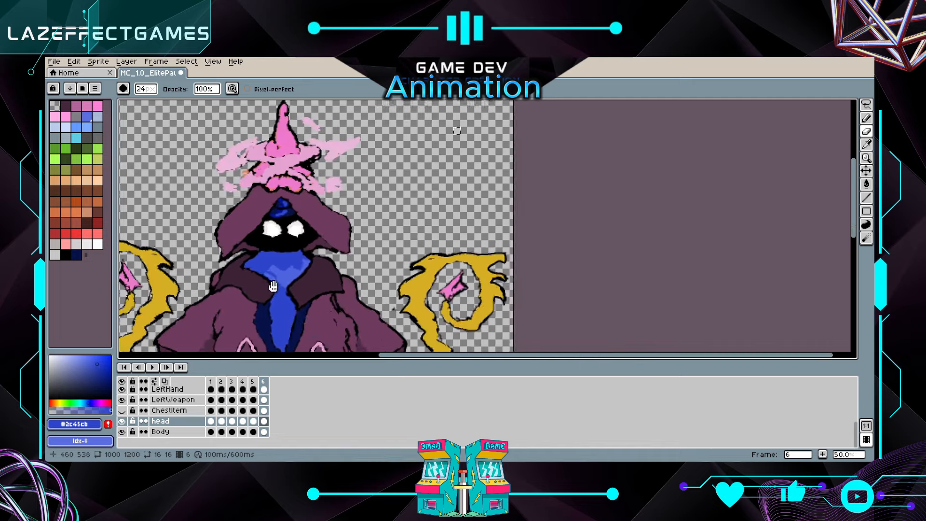
click(265, 421)
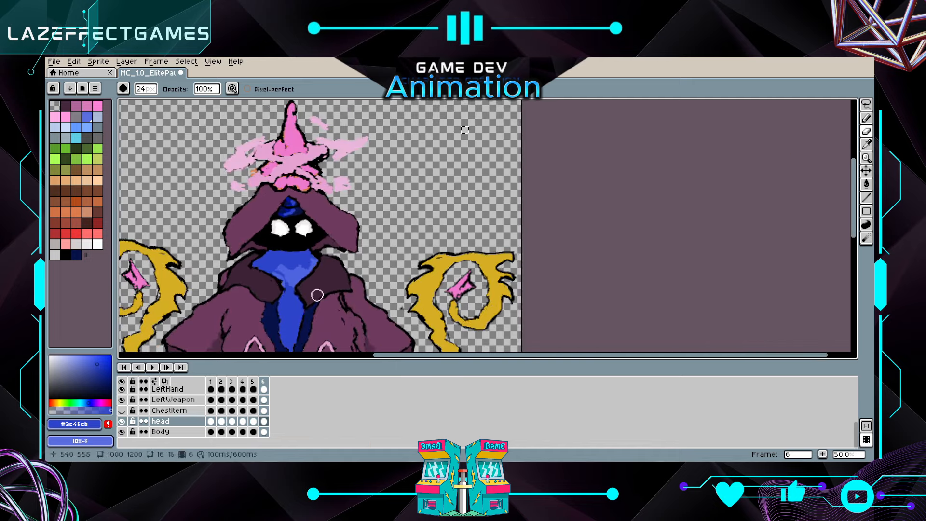
Play the animation and step through the head cels of frames 1 to 6 to compare the head poses
click(221, 421)
click(211, 422)
click(152, 367)
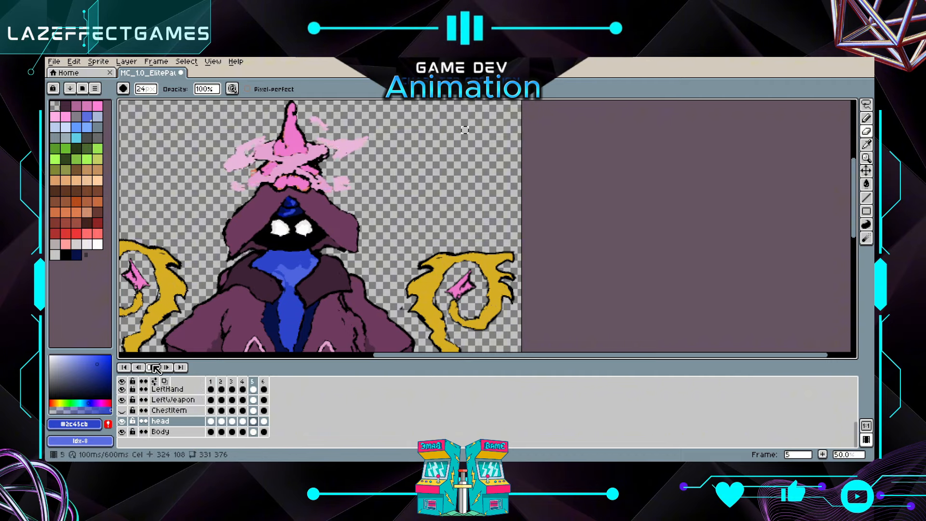
click(211, 422)
click(222, 422)
click(233, 422)
click(243, 422)
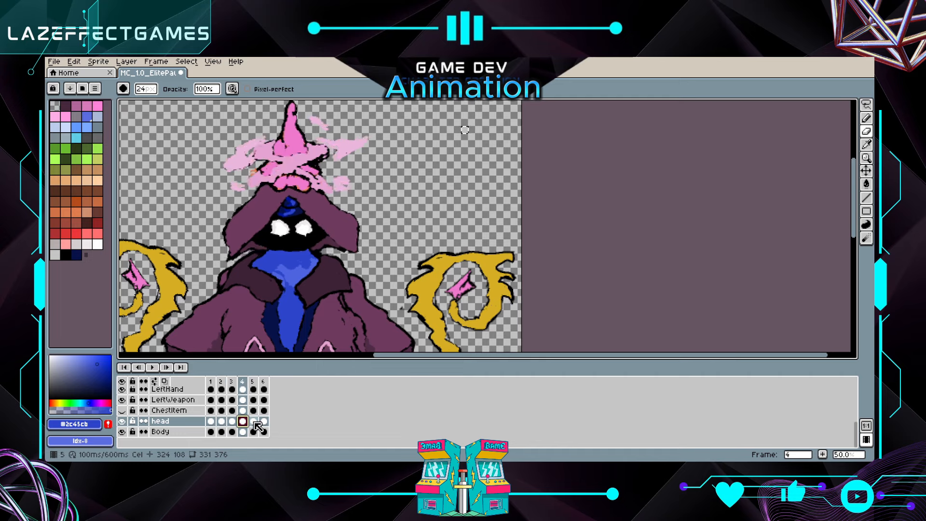
click(254, 423)
click(264, 422)
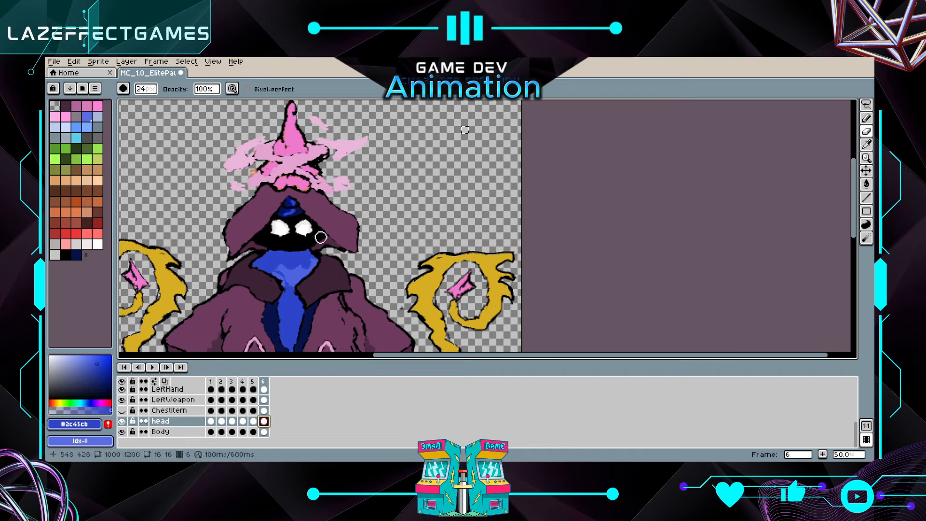
Erase the hood's lower edge on the head layer in frame 6 with the 24 px eraser
click(867, 107)
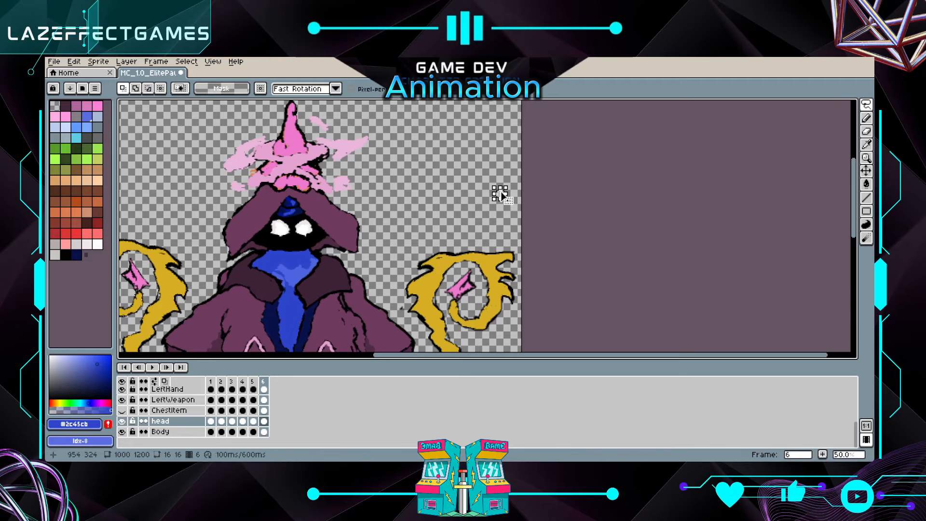
click(867, 132)
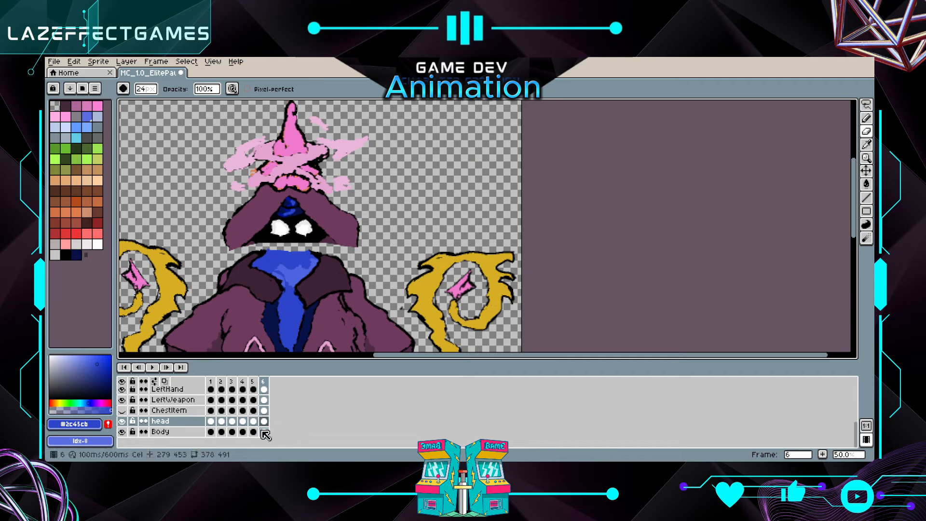
Try pasting the copied frame 3 head over the old head in frame 6, and undo the paste
key(ctrl+v)
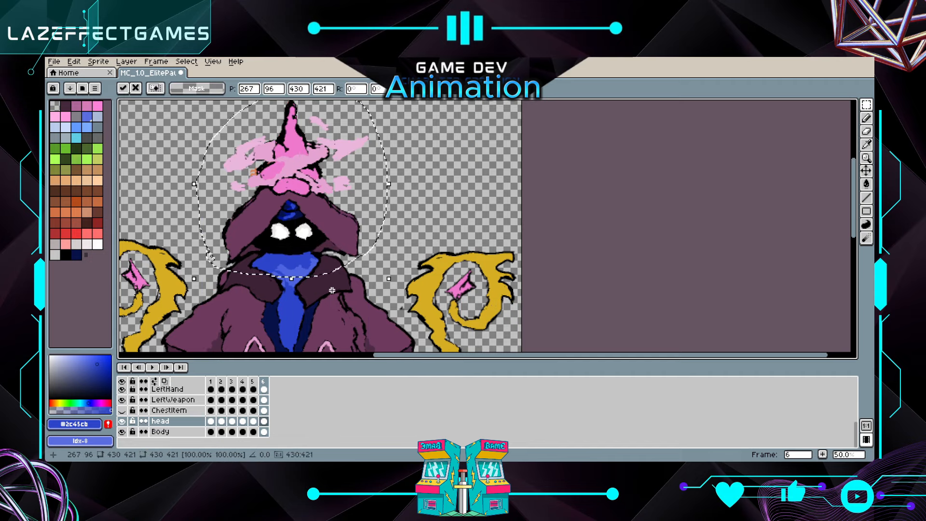
click(489, 200)
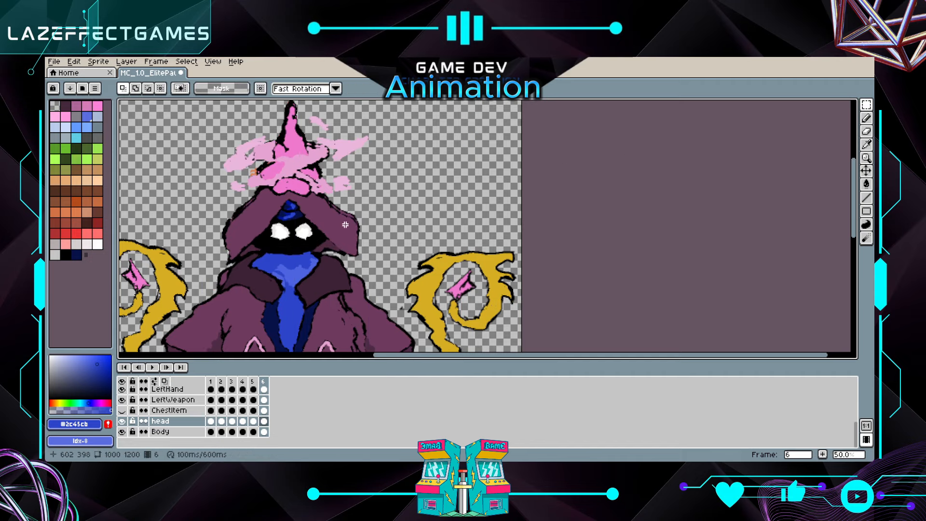
key(ctrl+z)
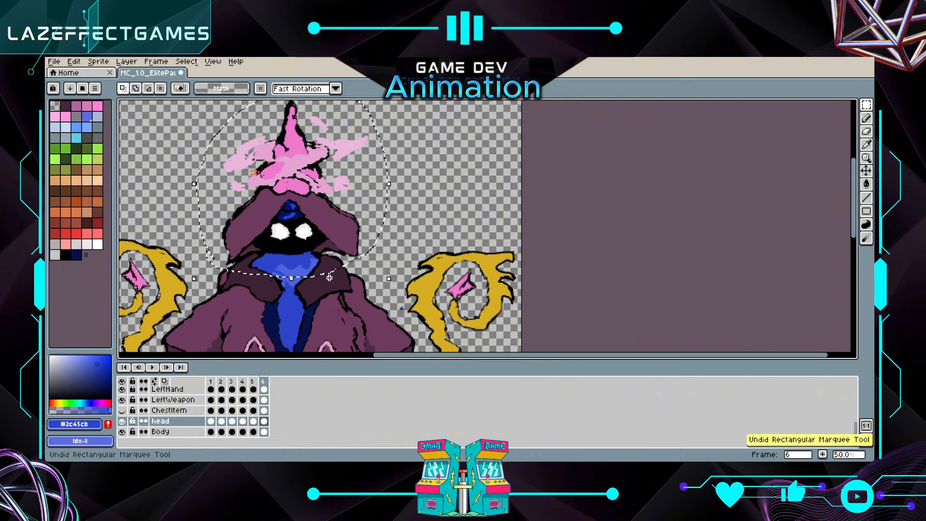
key(ctrl+z)
Erase the flame and upper hood in frame 6 with the 24 px eraser, paste the frame 3 head in place and deselect it
key(b)
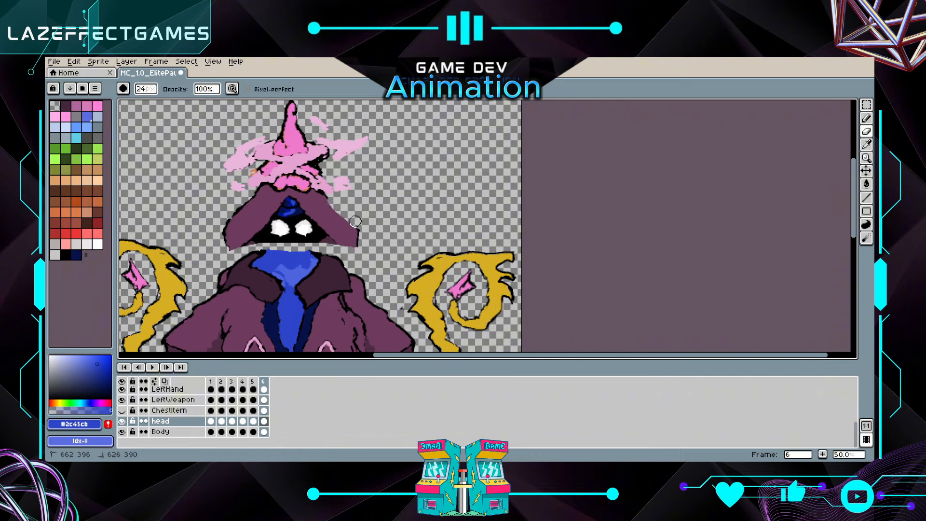
mouse_move(355, 221)
mouse_down()
mouse_move(329, 194)
mouse_move(244, 215)
mouse_move(257, 198)
mouse_up()
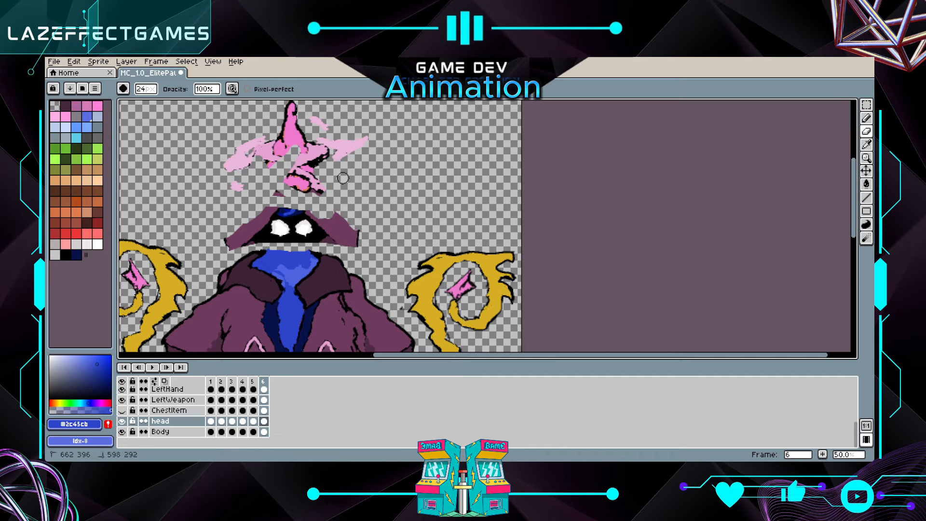
mouse_move(300, 104)
mouse_down()
mouse_move(359, 131)
mouse_move(265, 153)
mouse_move(399, 150)
mouse_up()
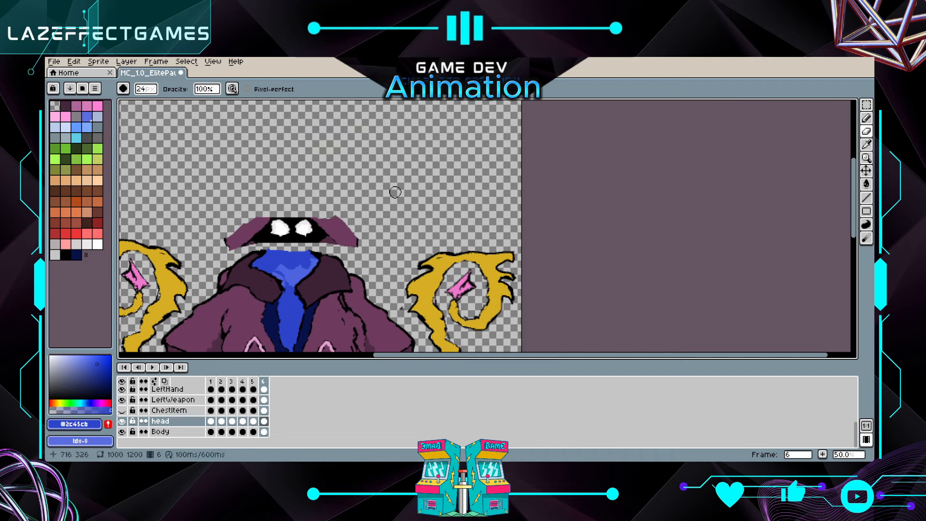
key(ctrl+v)
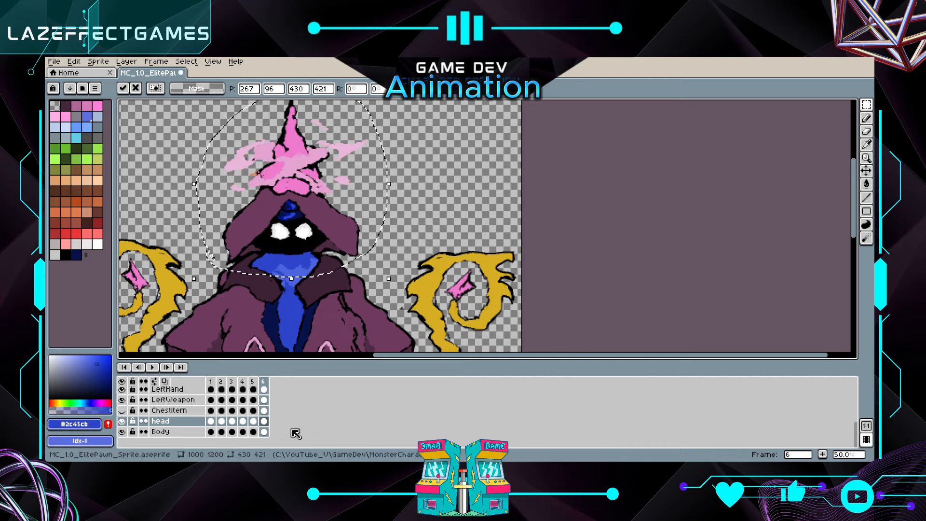
key(ctrl+d)
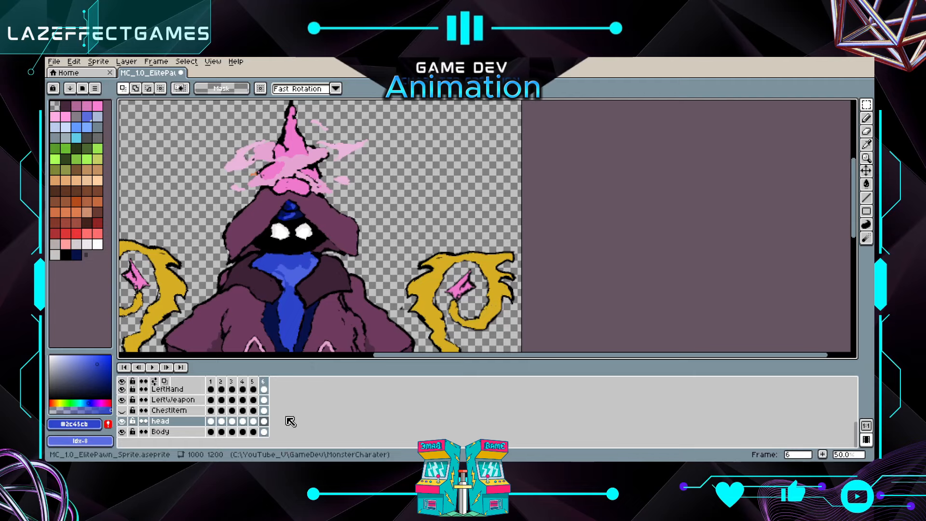
click(825, 455)
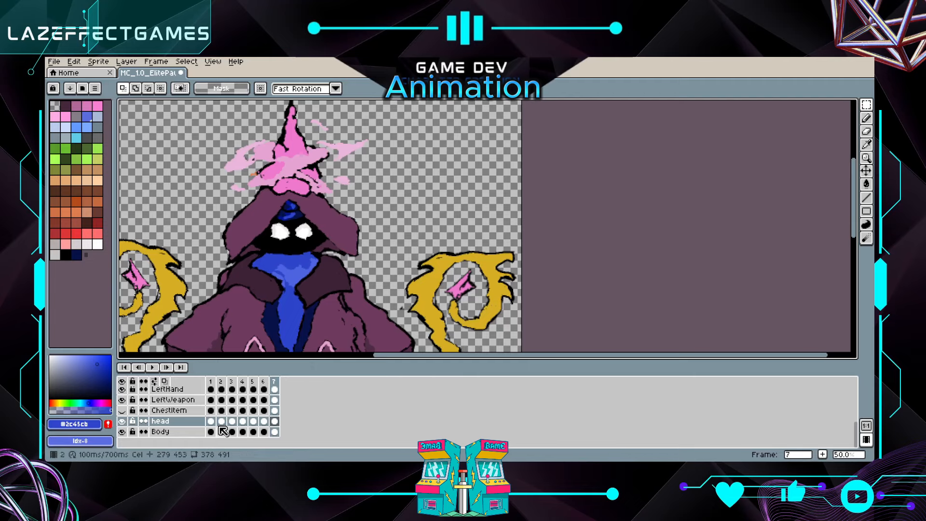
right_click(274, 382)
click(324, 429)
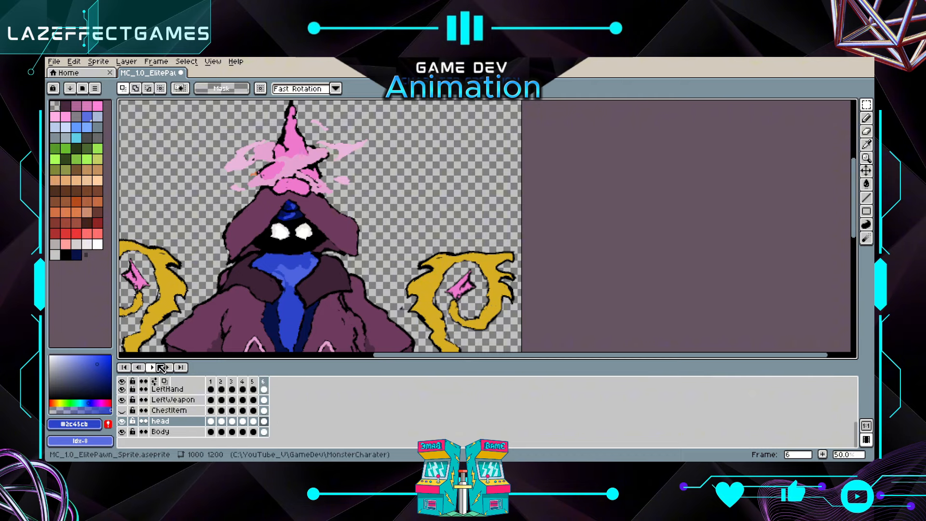
Play the six-frame animation to check the alternating head motion
click(159, 368)
key(minus)
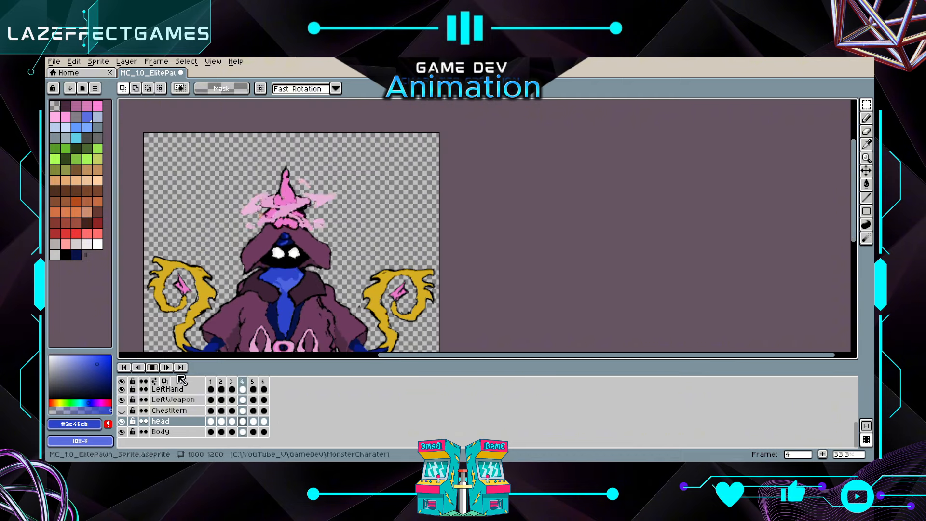
Set the Z-Index of the head layer's cel in frame 1 to 2
click(211, 421)
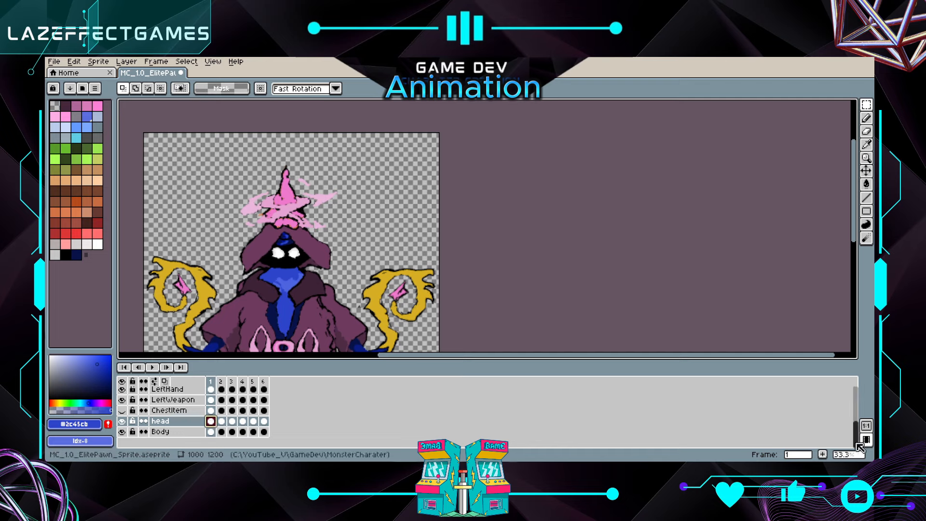
right_click(211, 421)
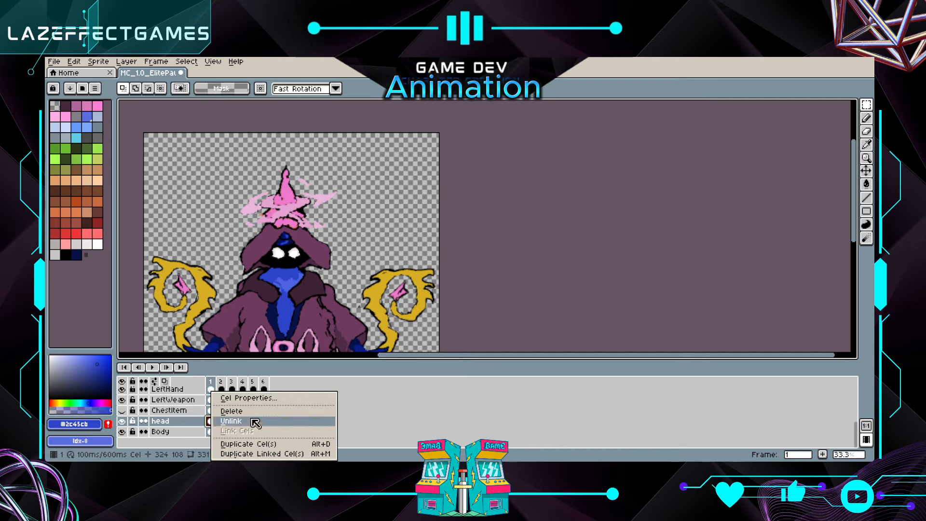
click(270, 398)
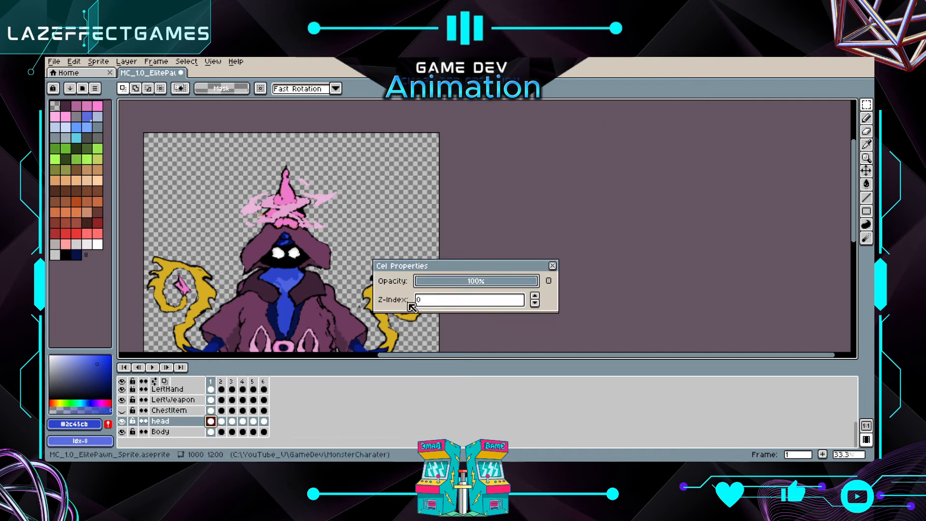
click(536, 296)
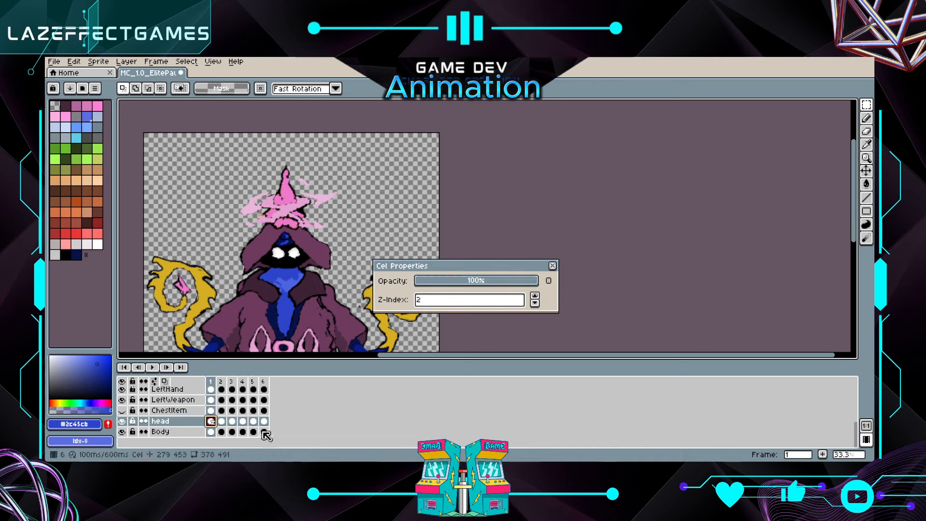
Set the Z-Index of the head cels in frames 2 to 6 to 2, and play the animation
click(222, 422)
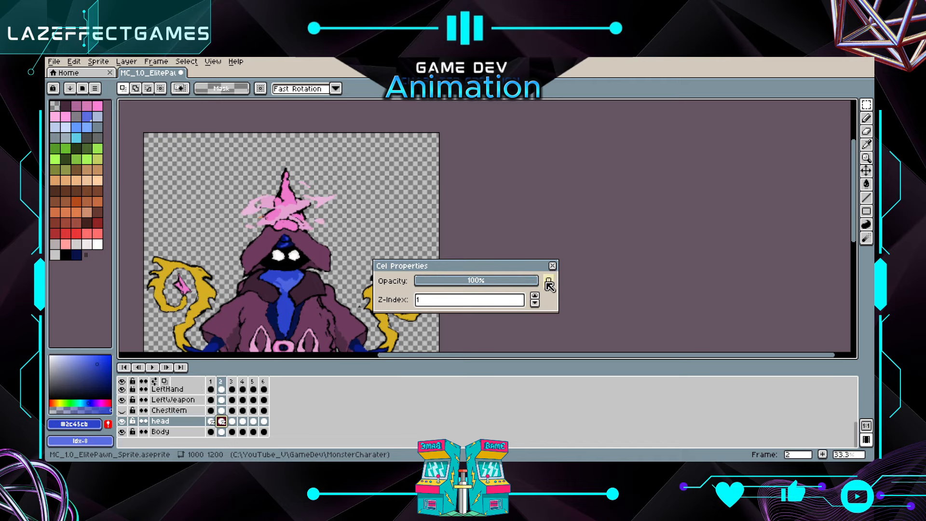
key(Right)
click(535, 297)
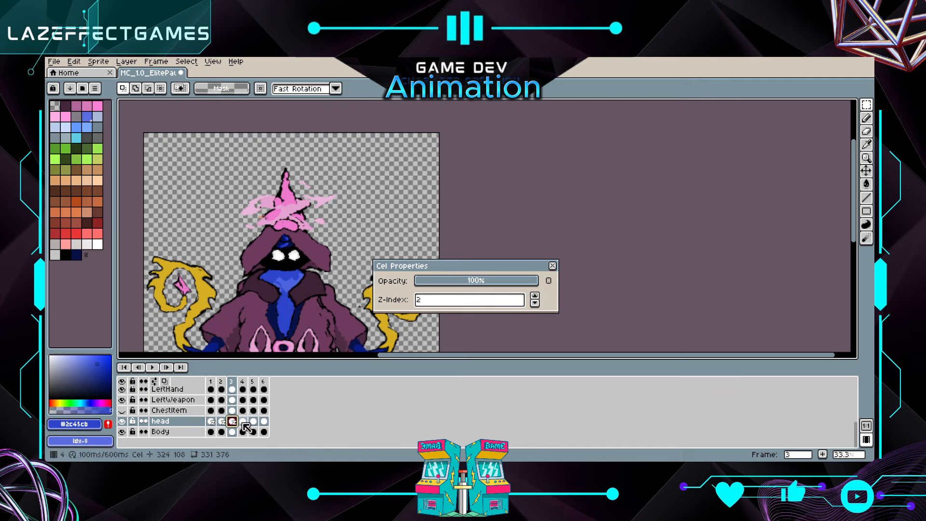
key(Right)
click(535, 297)
key(Right)
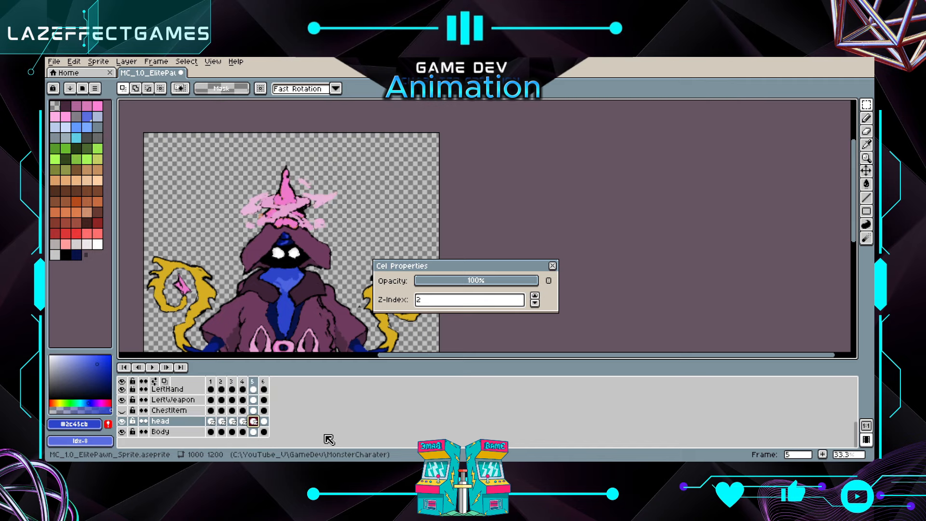
click(553, 266)
key(Right)
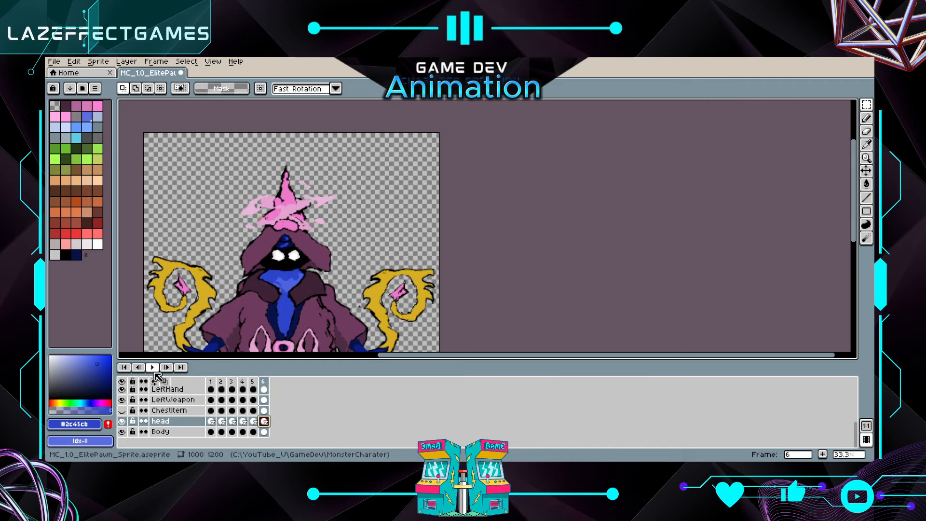
click(153, 368)
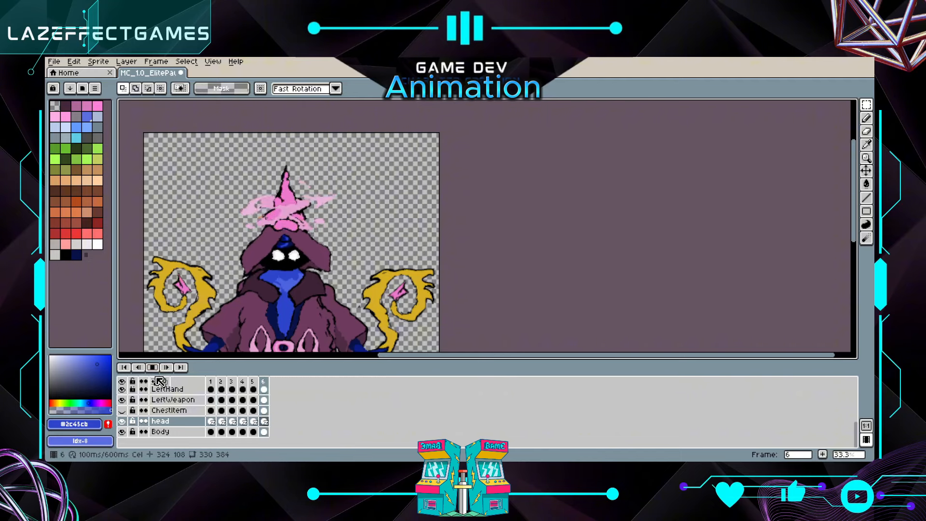
Set the Z-Index of the head cels in frames 1 to 6 to 5 and play the animation
click(152, 367)
double_click(211, 422)
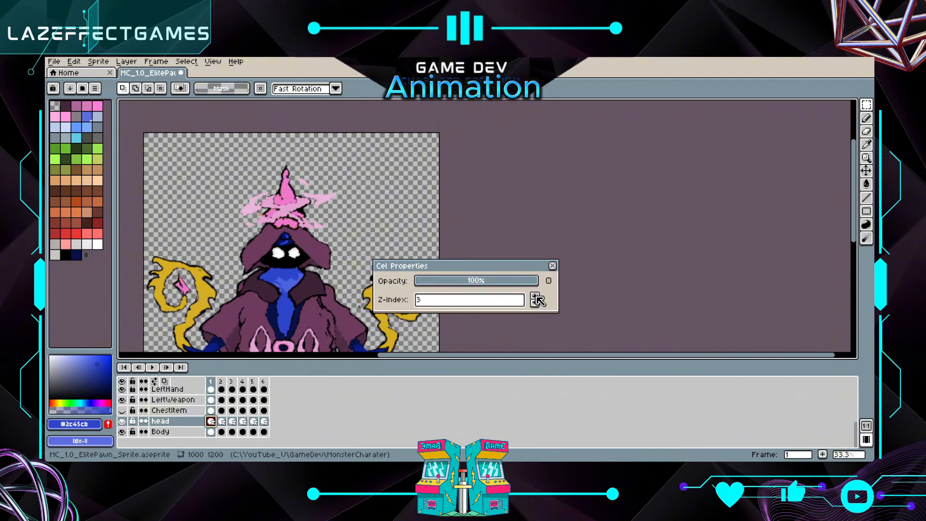
click(553, 266)
double_click(222, 421)
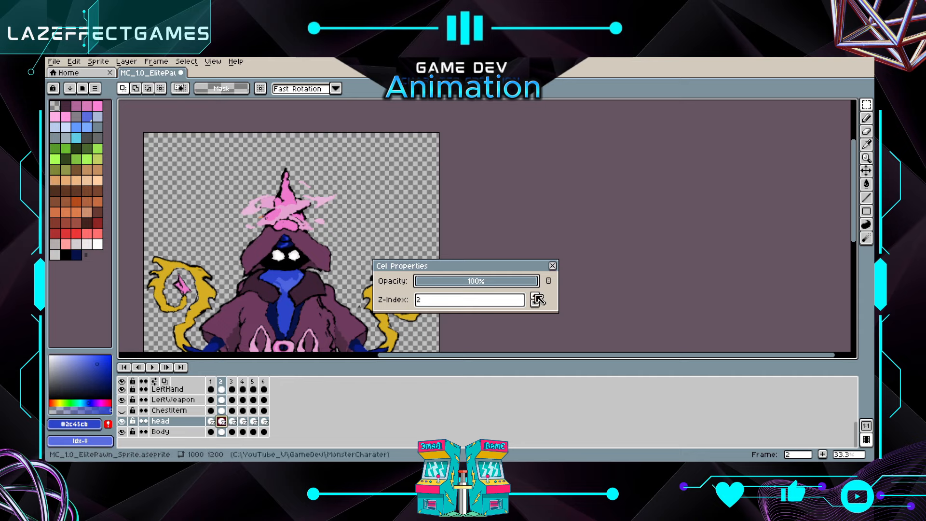
key(Right)
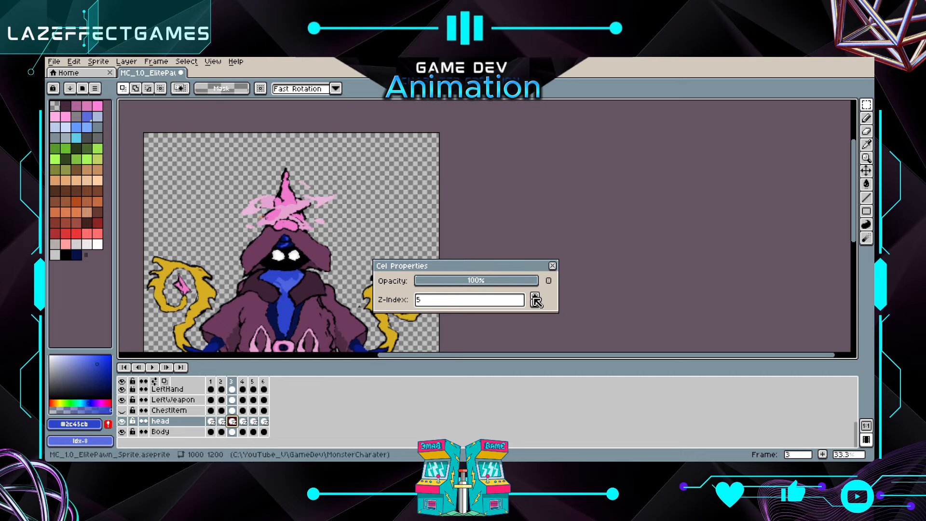
key(Right)
key(Right)
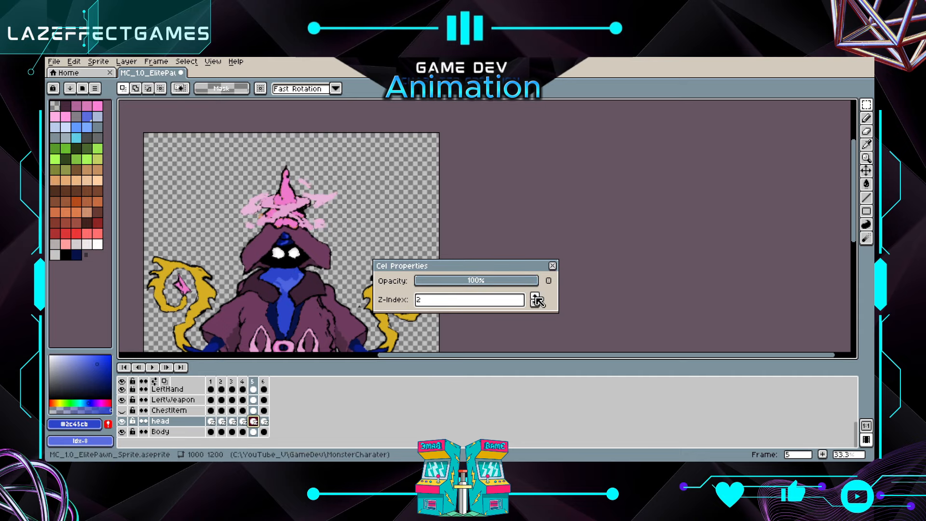
key(Right)
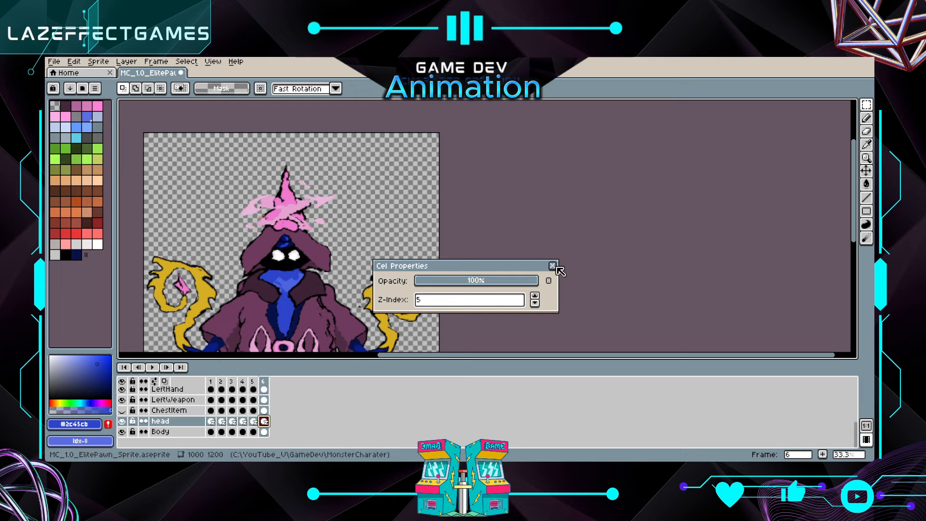
click(553, 265)
click(152, 367)
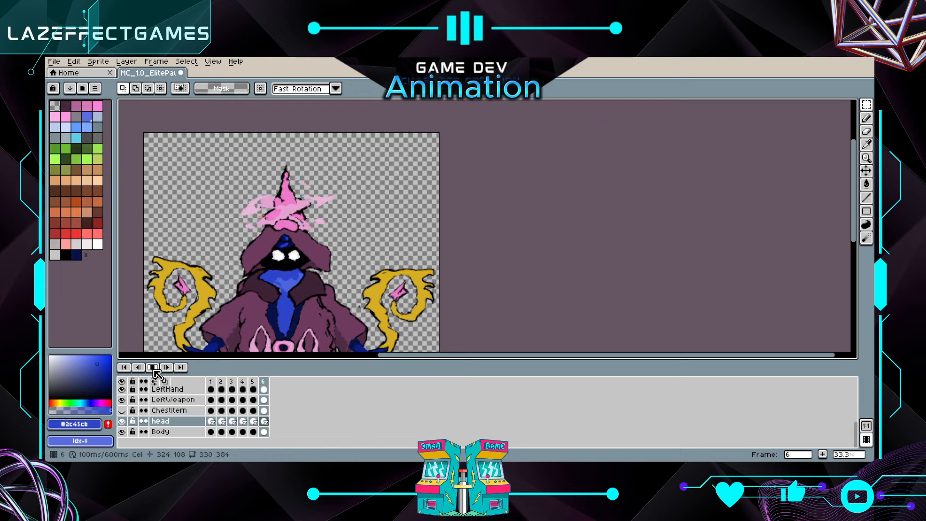
Set the Z-Index of the head cel in frame 6 to 4 and replay the animation
double_click(264, 421)
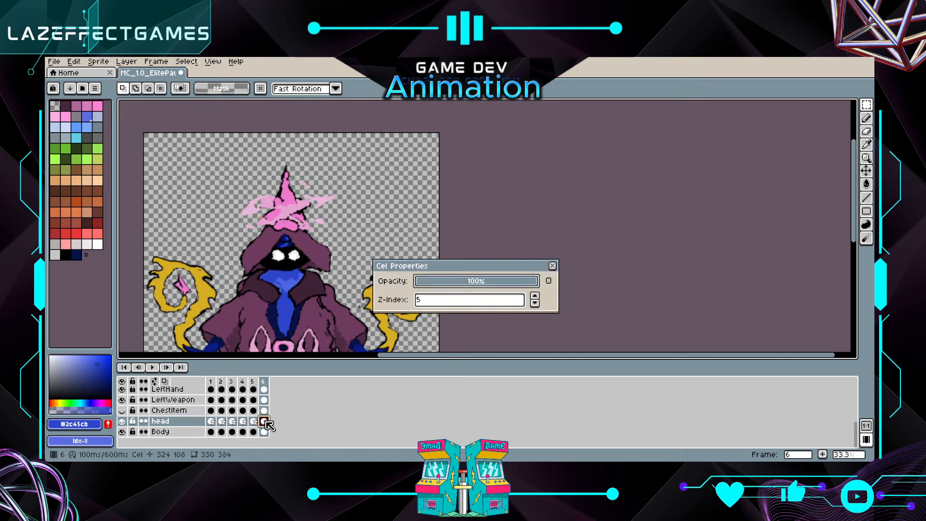
click(553, 267)
key(Return)
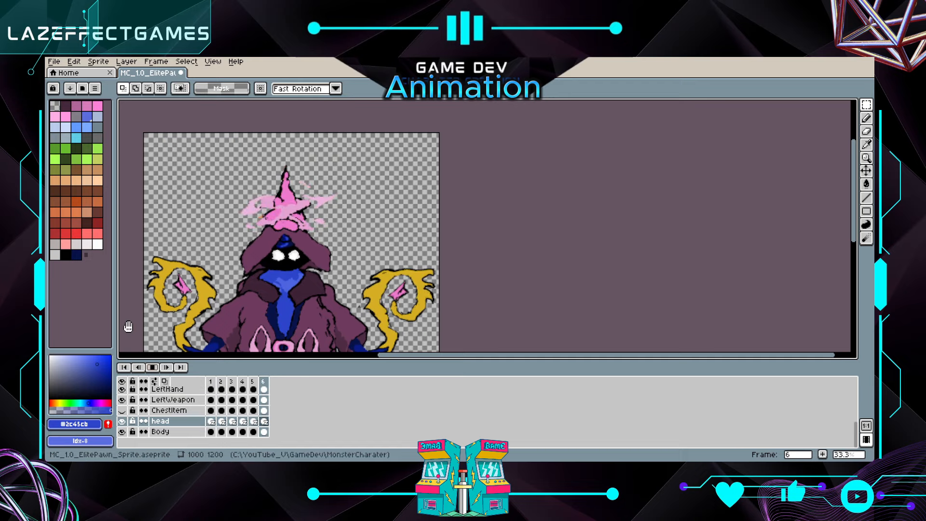
click(265, 423)
double_click(266, 423)
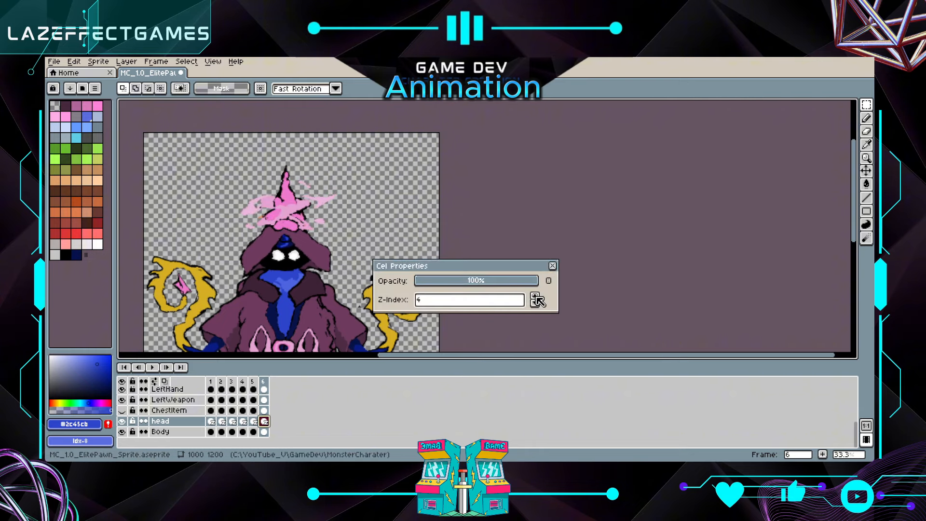
click(551, 266)
click(154, 368)
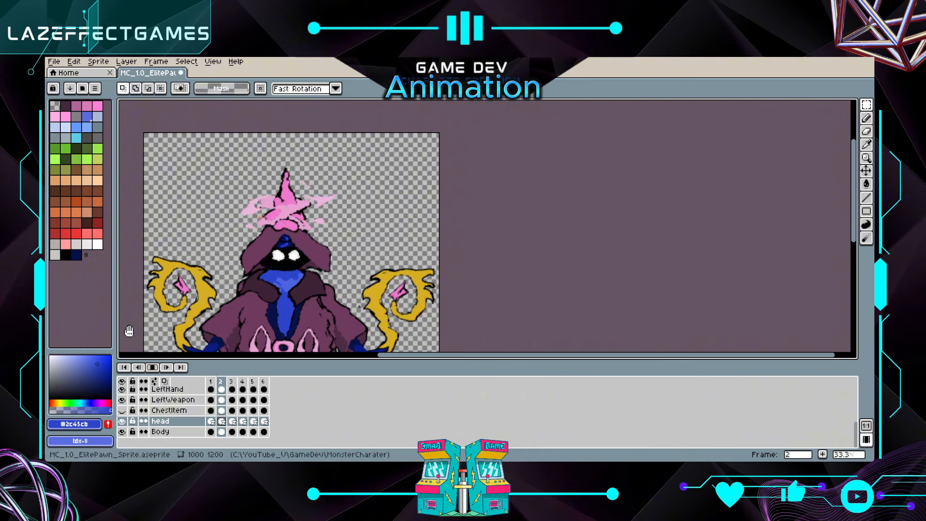
Review the Z-Index of the head cels in frames 3, 4 and 6, replaying the animation to check the head's stacking
double_click(232, 421)
click(552, 266)
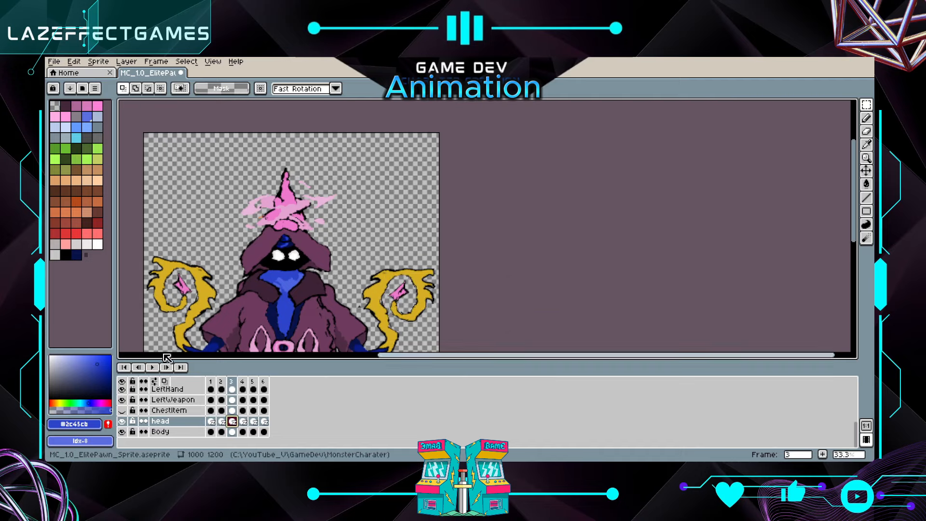
click(152, 368)
scroll(238, 305, down, 2)
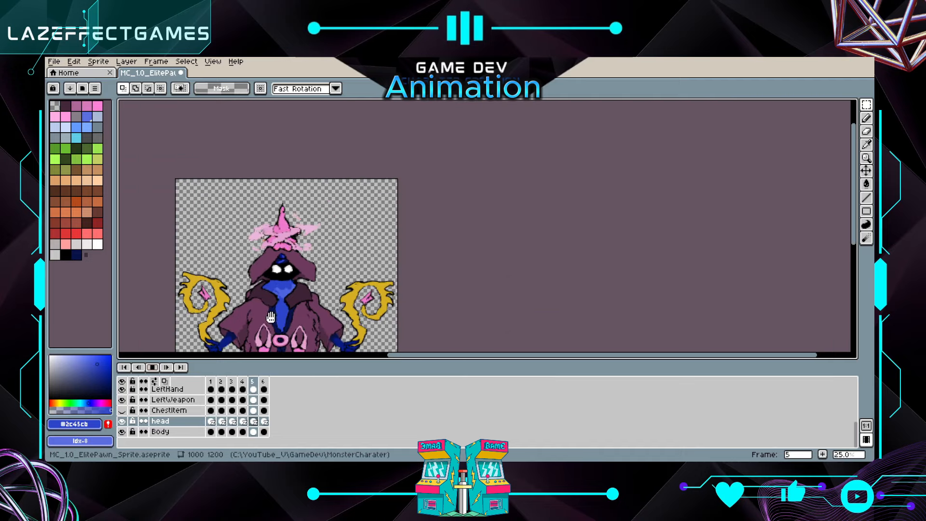
scroll(237, 304, up, 1)
double_click(243, 422)
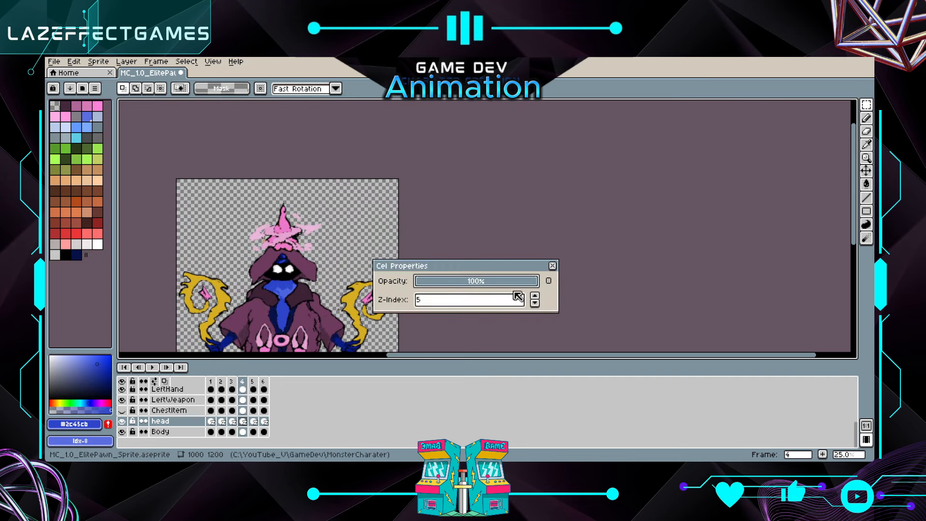
click(553, 265)
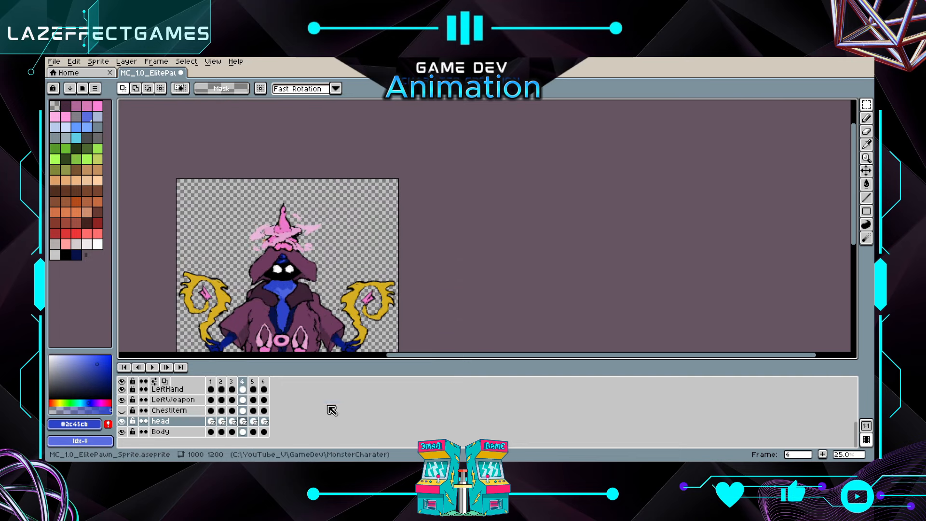
double_click(232, 422)
click(553, 266)
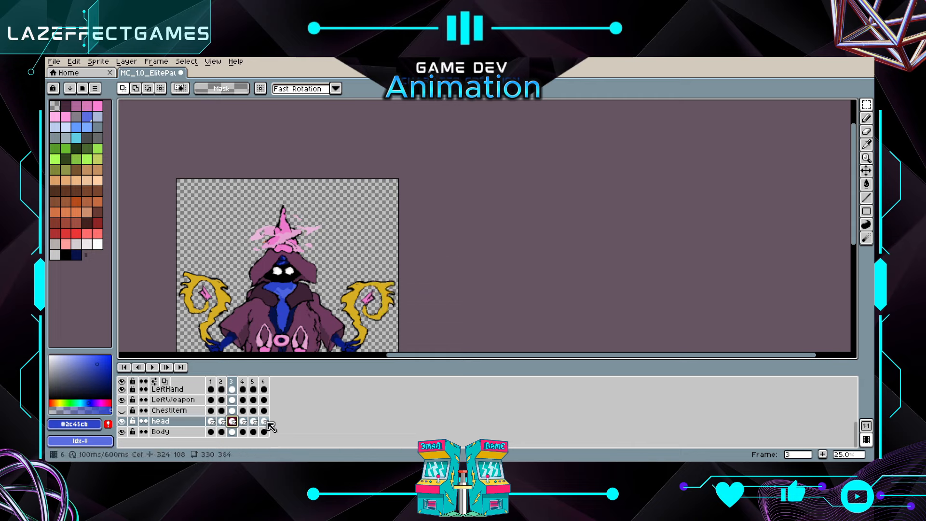
double_click(264, 421)
key(Escape)
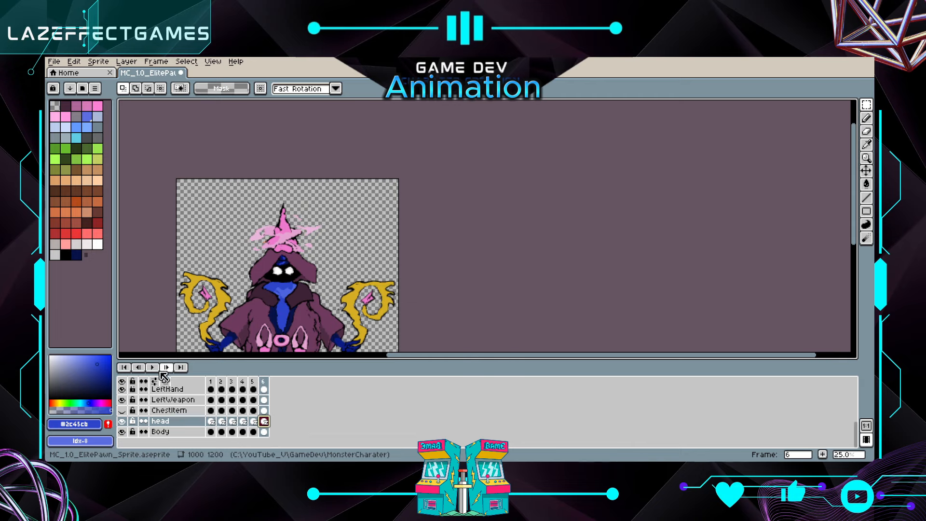
click(153, 367)
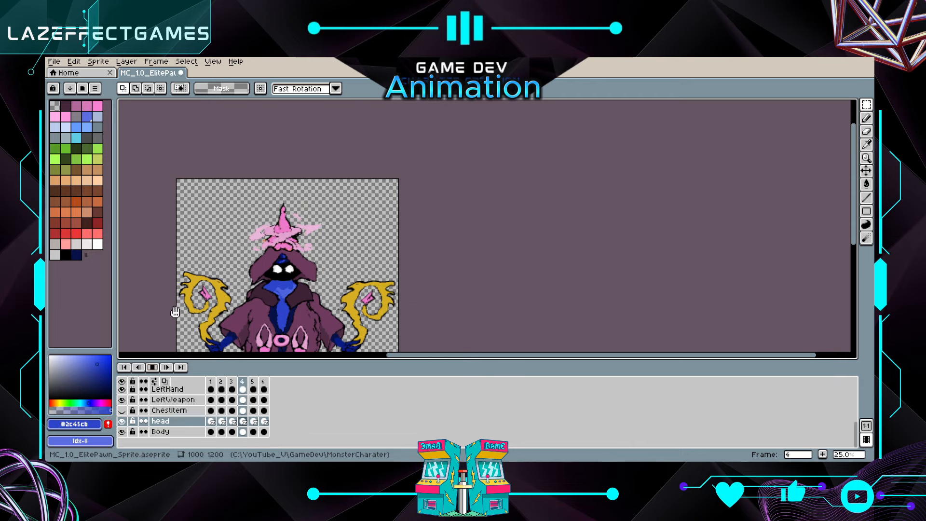
Raise the head cels' Z-Index to 10 in frames 2 and 5, 25 in frame 6 and 23 in frame 3, and play the animation
double_click(221, 422)
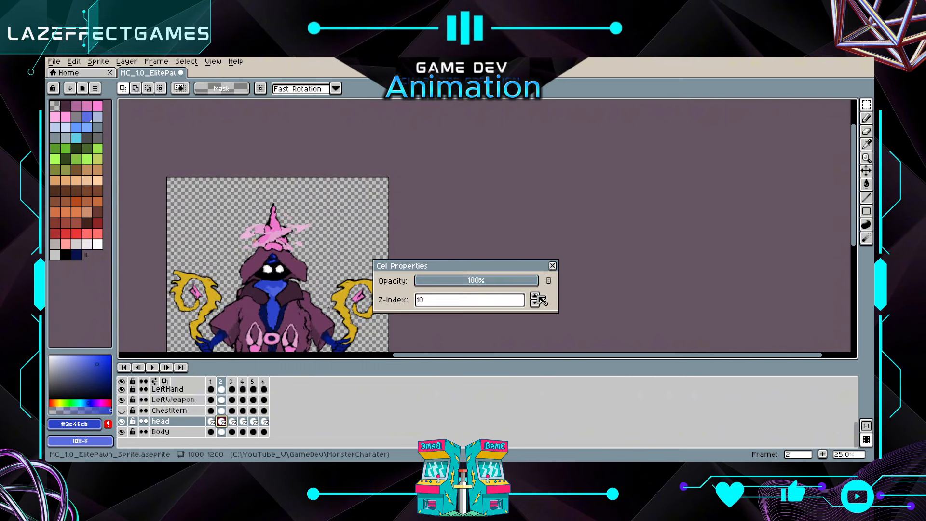
click(553, 266)
double_click(254, 421)
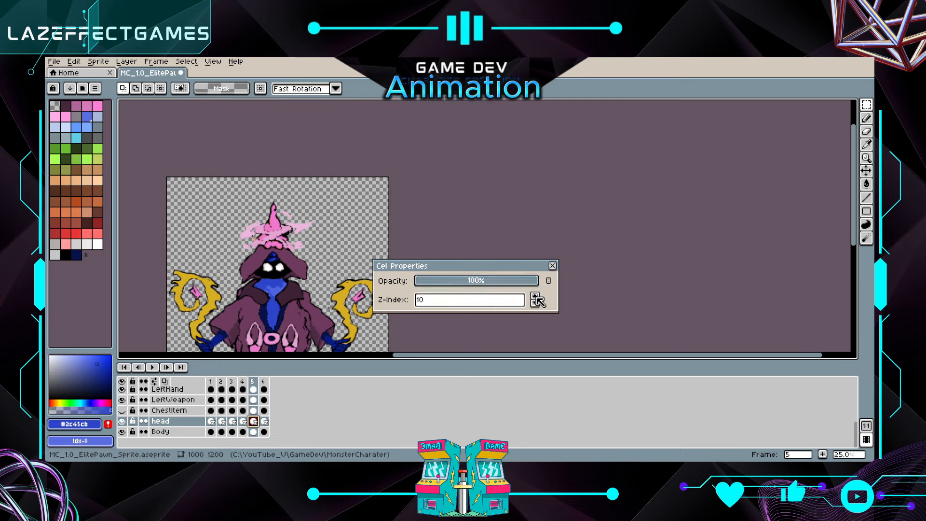
click(264, 421)
click(537, 300)
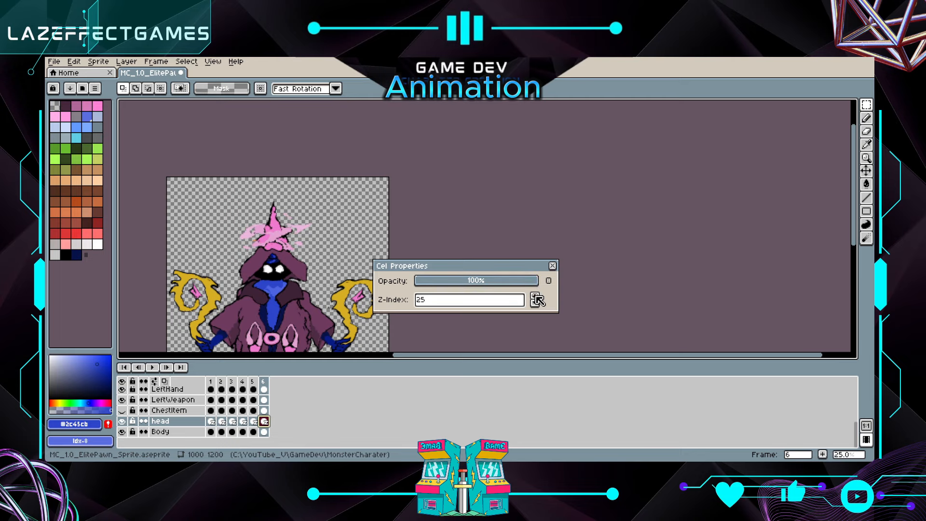
click(233, 421)
click(535, 295)
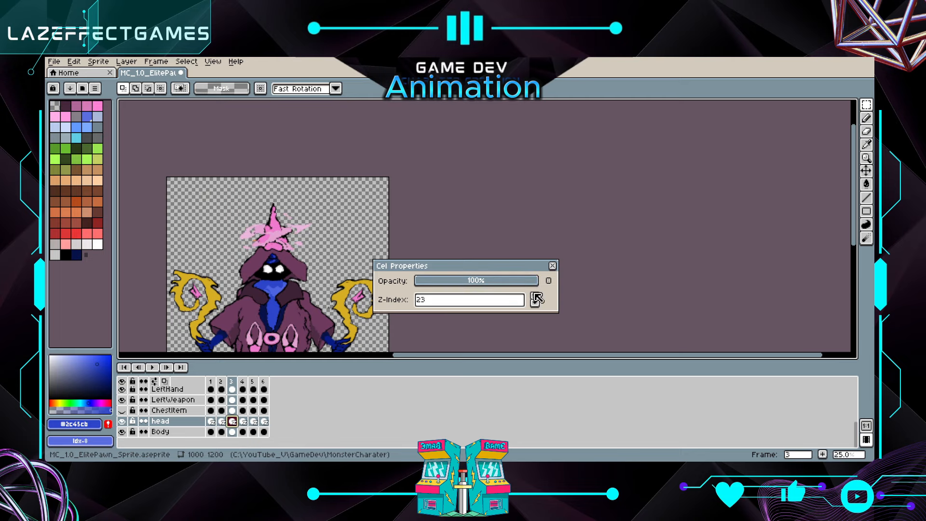
click(553, 266)
click(152, 368)
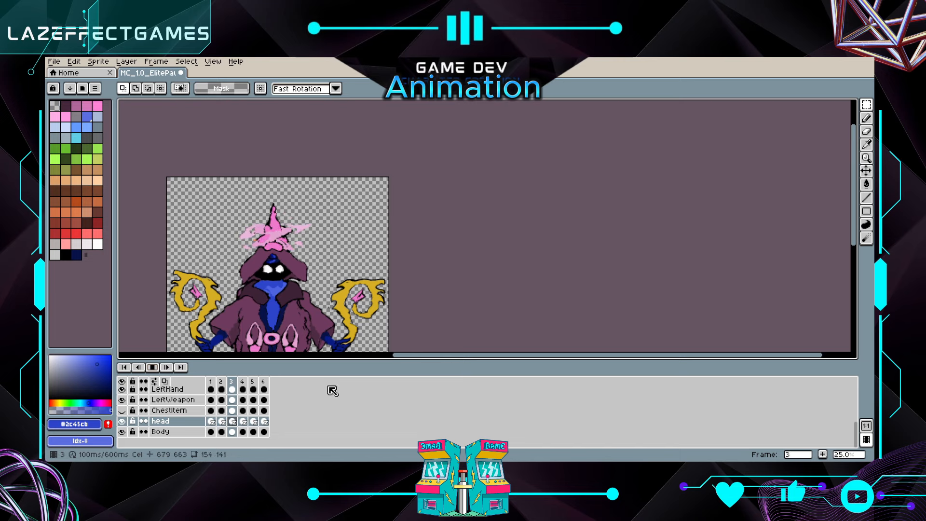
Set the Z-Index of the head cels in frames 2 and 1 to 40
double_click(221, 432)
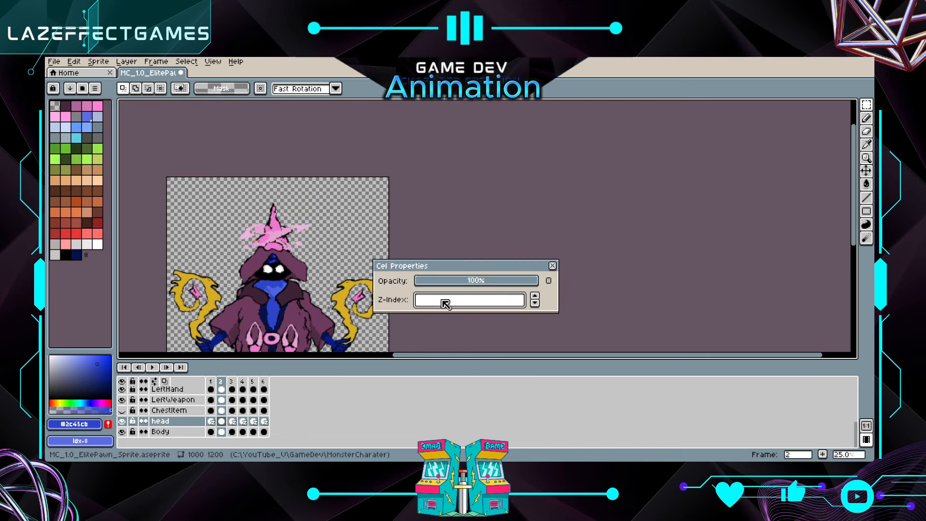
text(40)
key(Return)
key(Up)
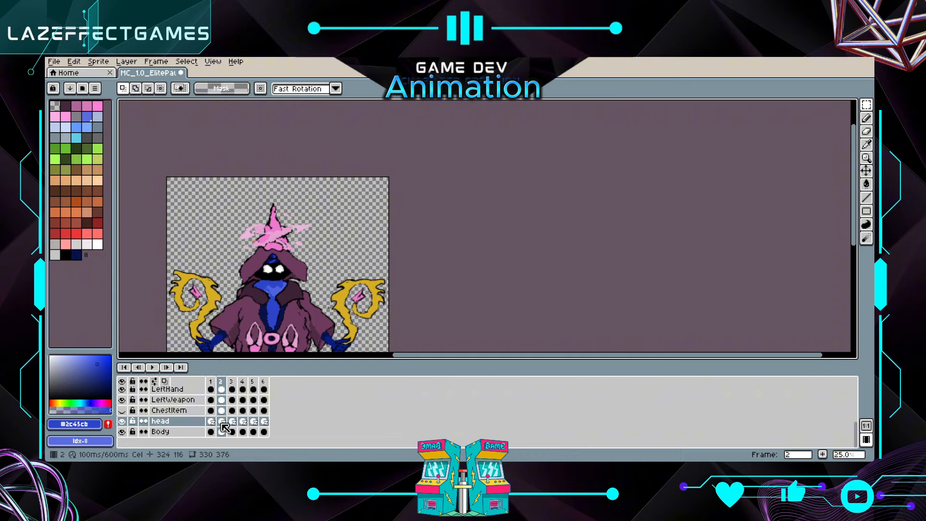
key(Left)
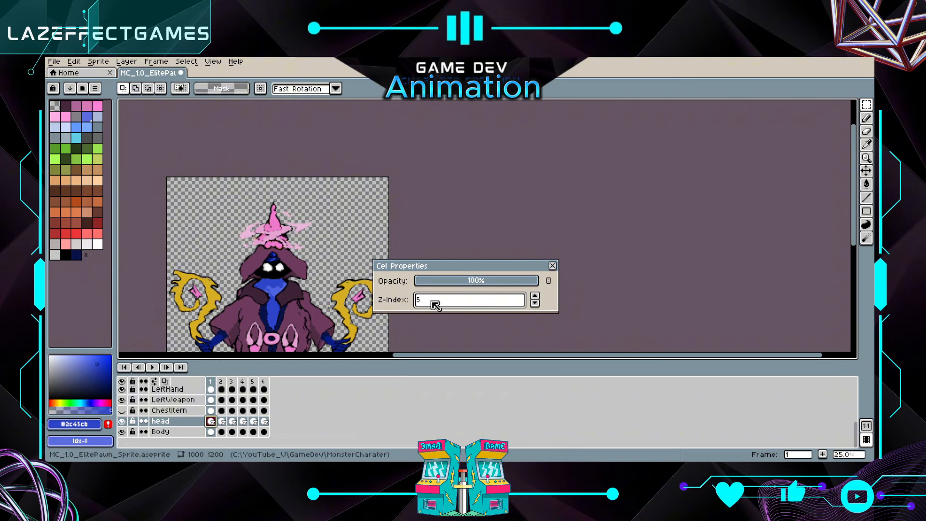
key(Return)
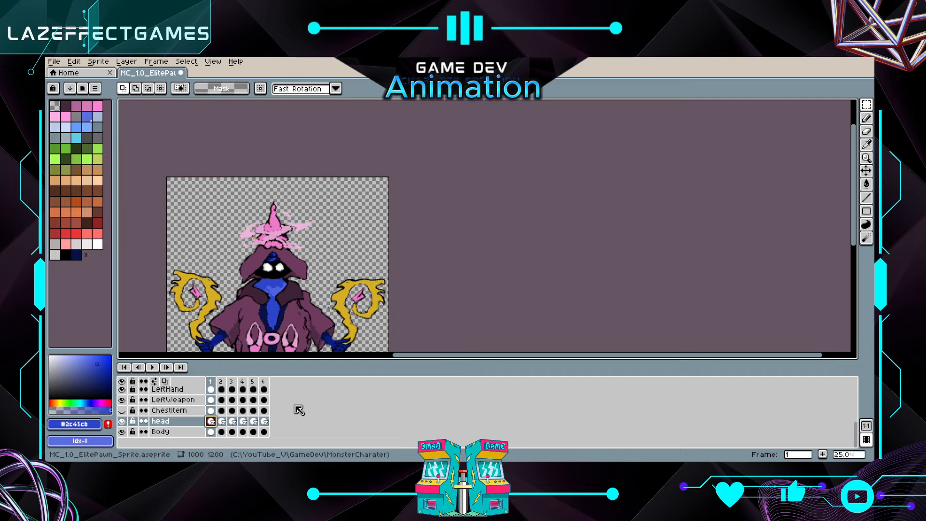
Set the Z-Index of the head cels in frames 3 to 6 to 40, and play the animation
double_click(232, 421)
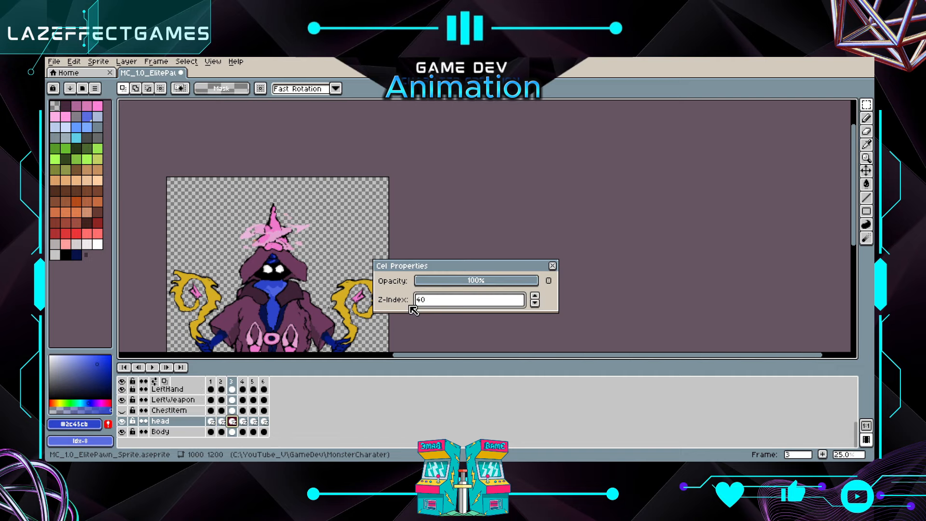
text(40)
click(553, 266)
double_click(243, 421)
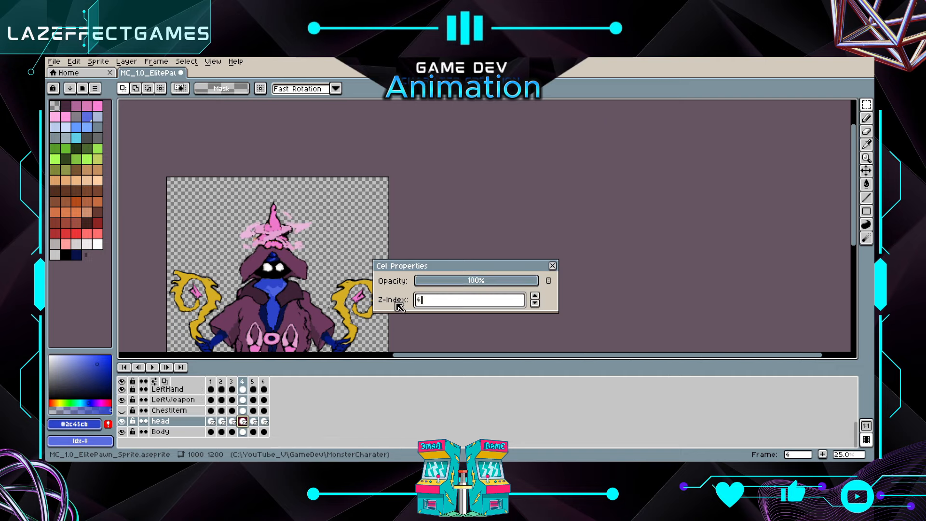
click(553, 266)
double_click(253, 422)
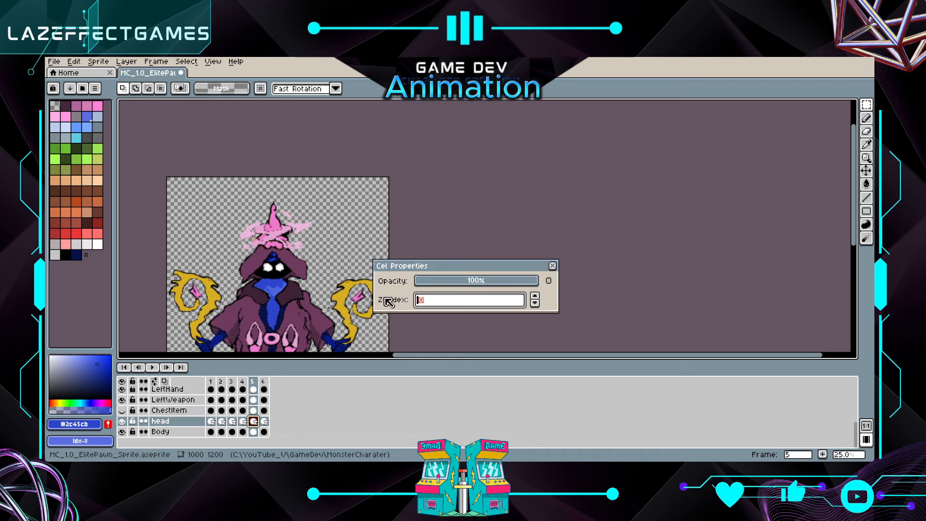
text(40)
click(552, 266)
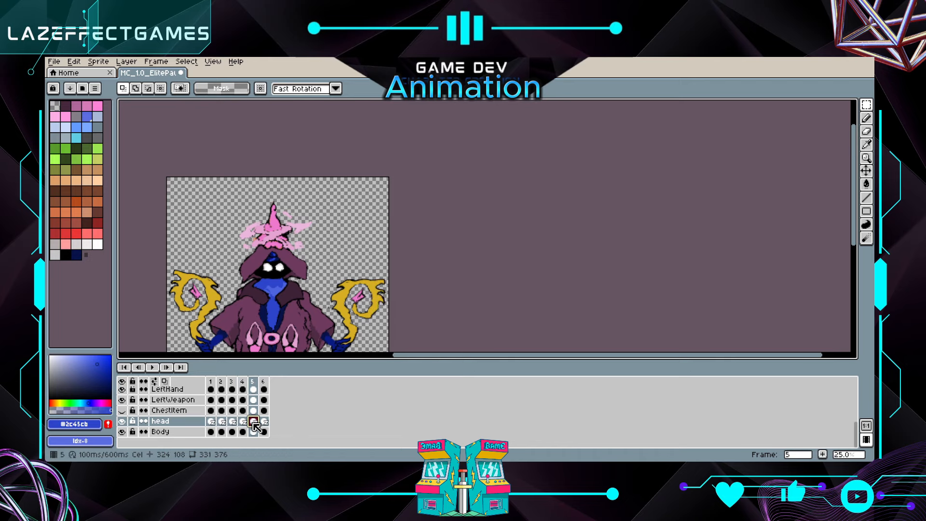
double_click(264, 421)
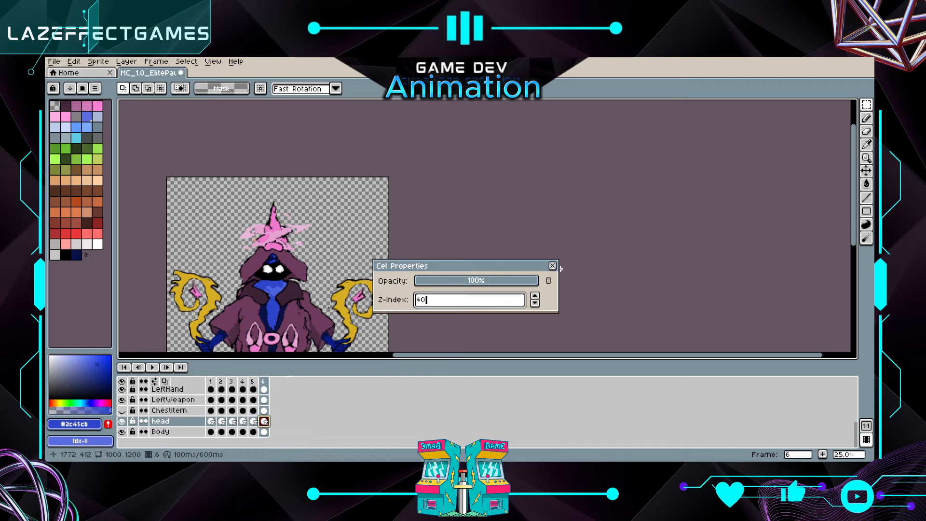
key(Return)
key(Return)
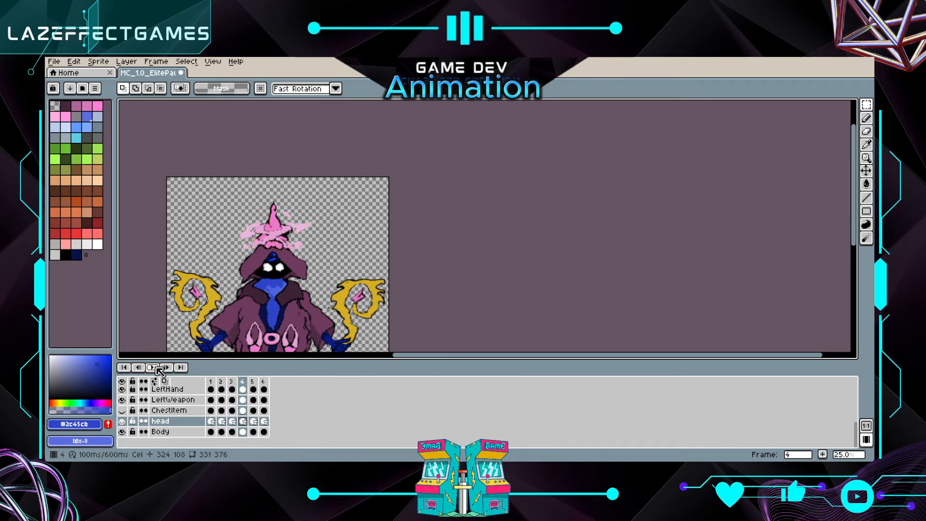
key(Return)
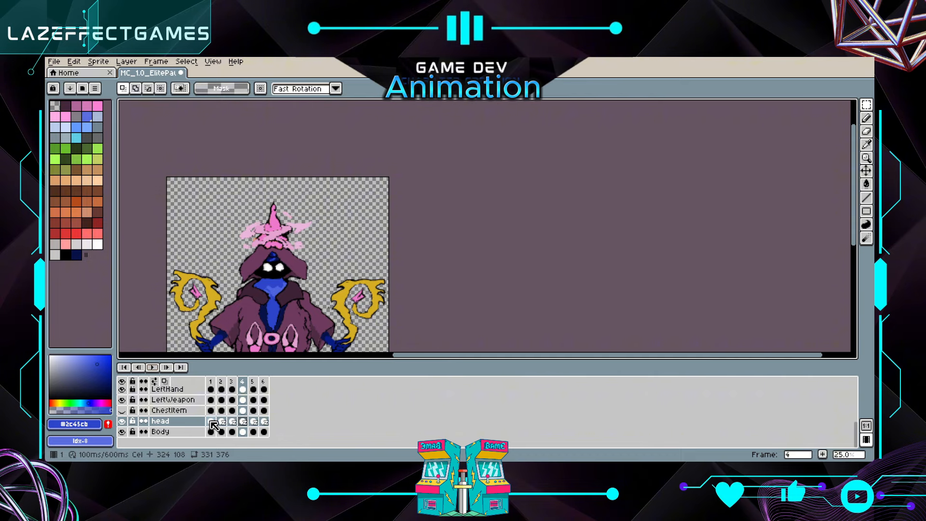
right_click(212, 423)
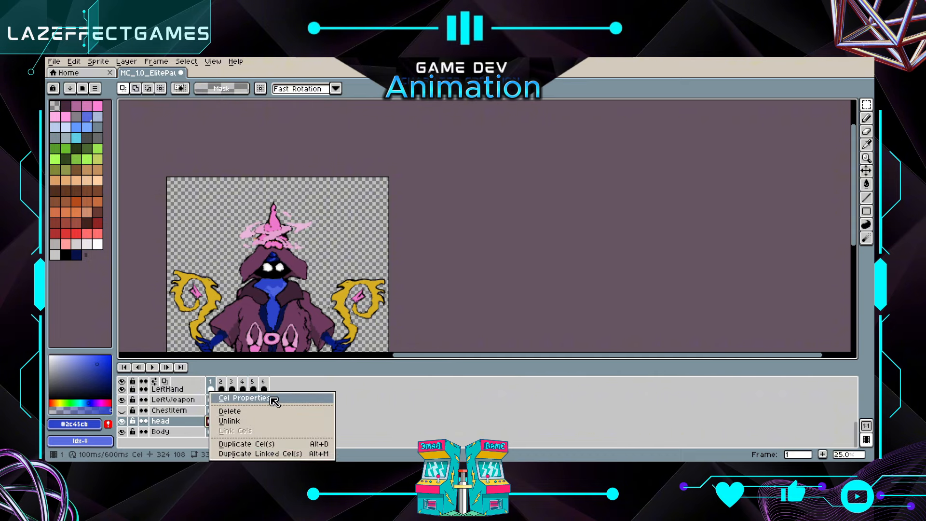
click(284, 448)
right_click(211, 381)
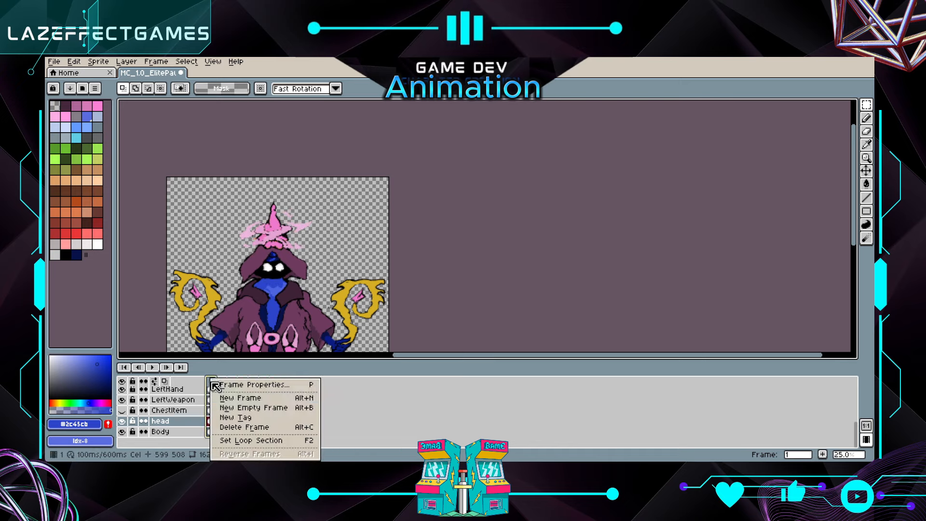
click(295, 441)
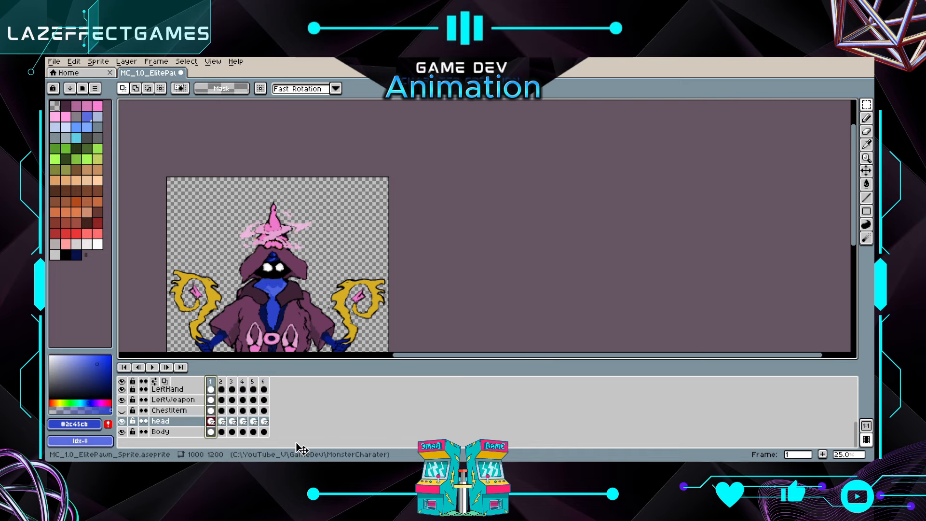
key(Return)
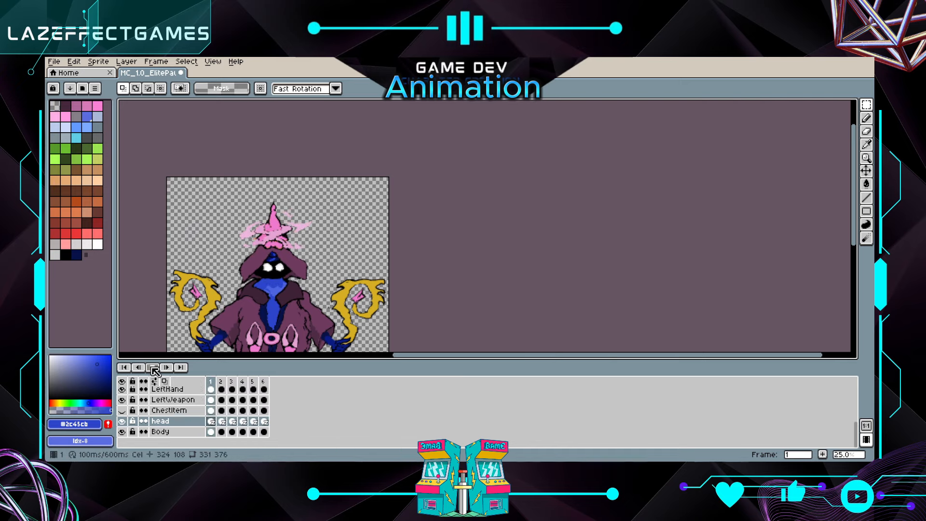
Review the Z-Index of the head cel in frame 1 in its cel properties
click(212, 422)
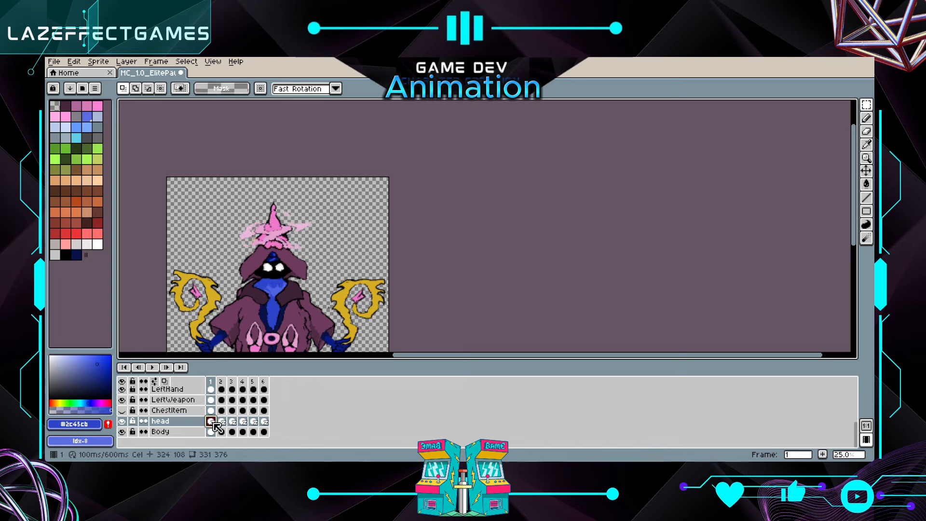
right_click(213, 422)
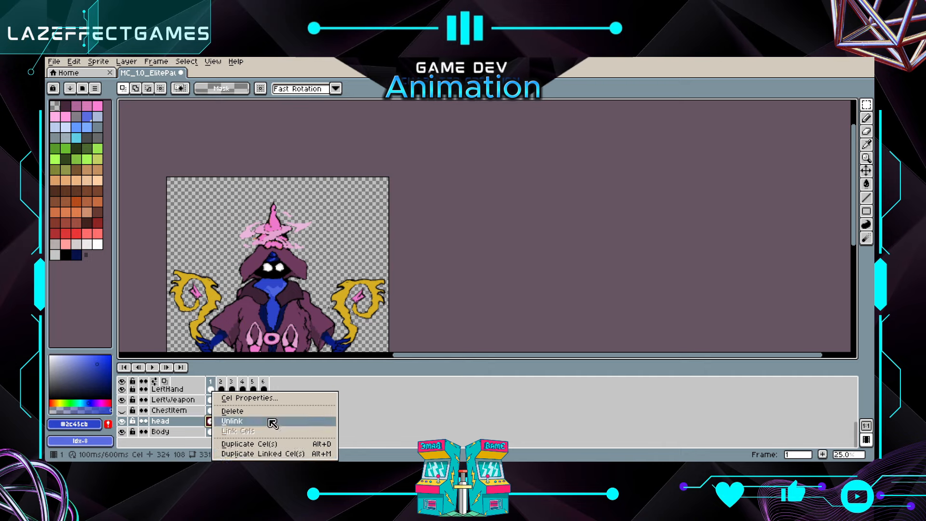
click(250, 398)
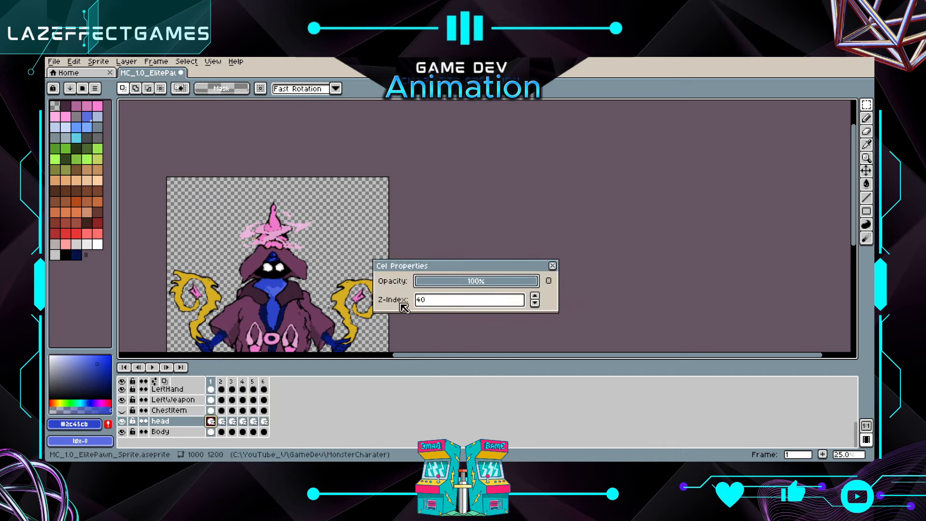
click(553, 266)
right_click(214, 421)
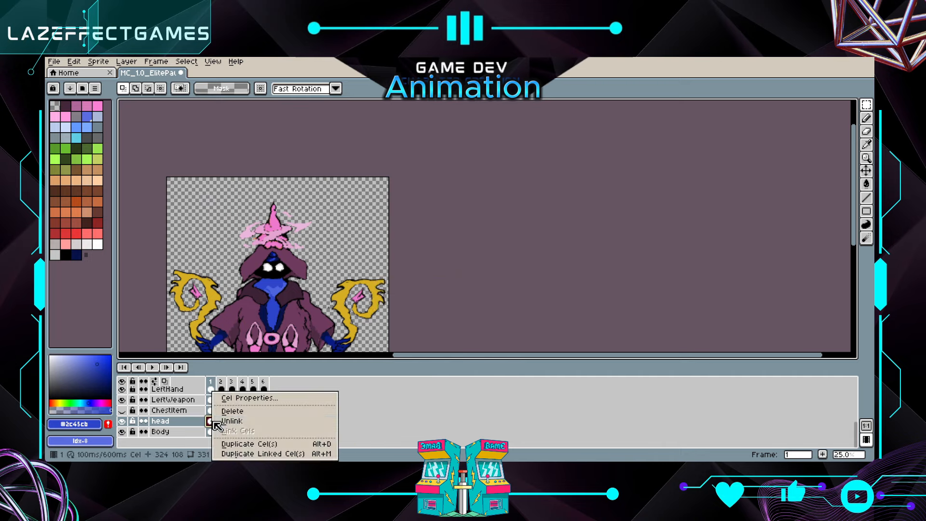
click(249, 398)
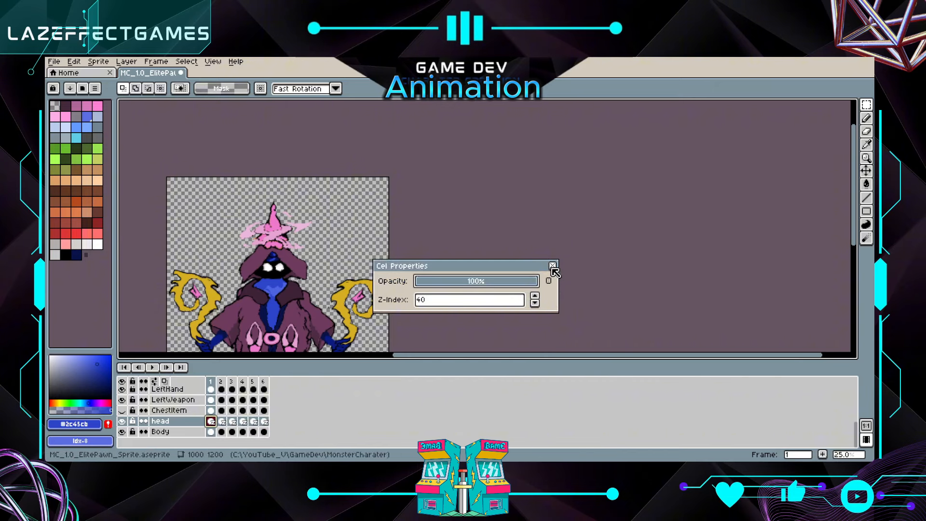
click(552, 266)
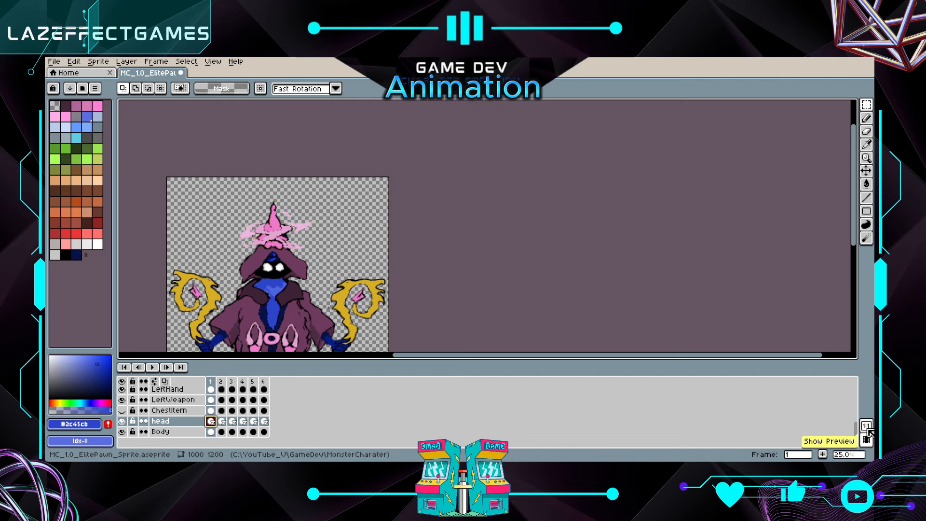
Play the animation and examine the hood and robe up close to check the head's stacking
click(867, 432)
click(855, 232)
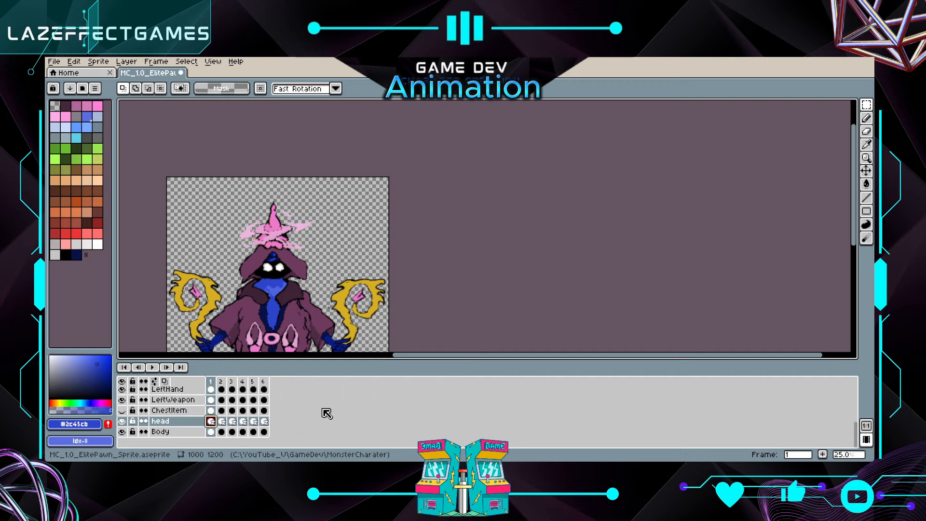
click(153, 368)
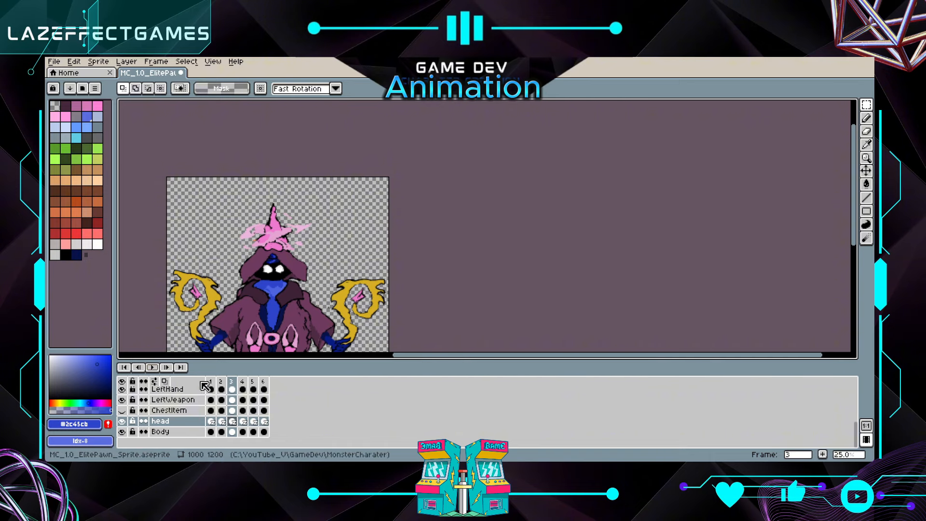
scroll(278, 315, up, 2)
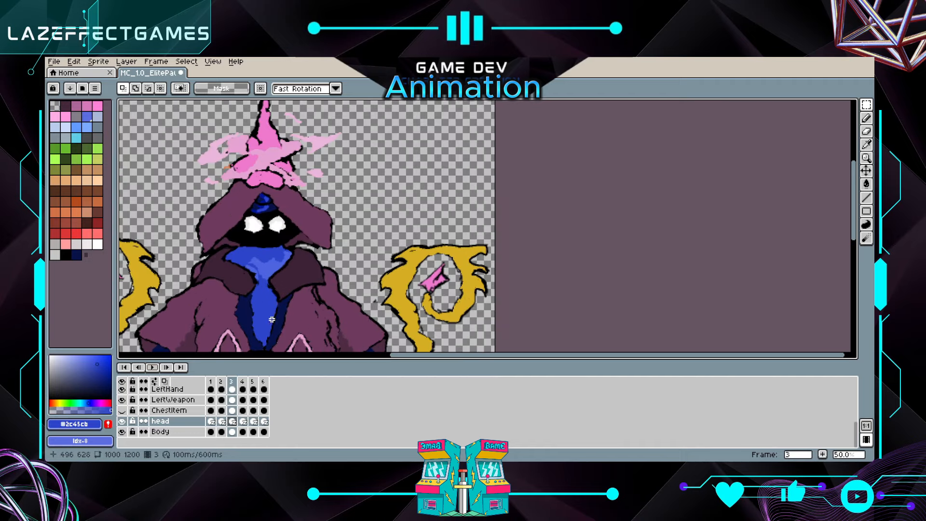
click(153, 367)
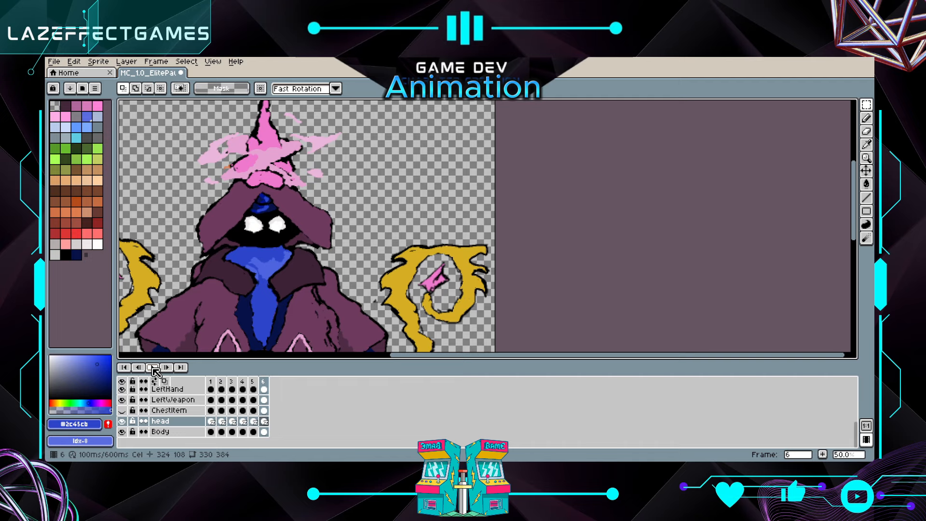
drag(226, 322, 220, 262)
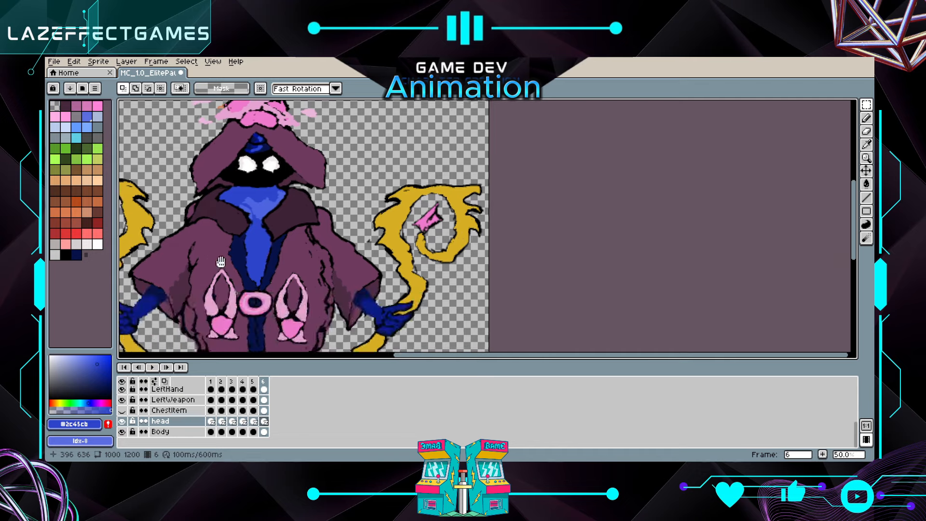
scroll(221, 262, down, 1)
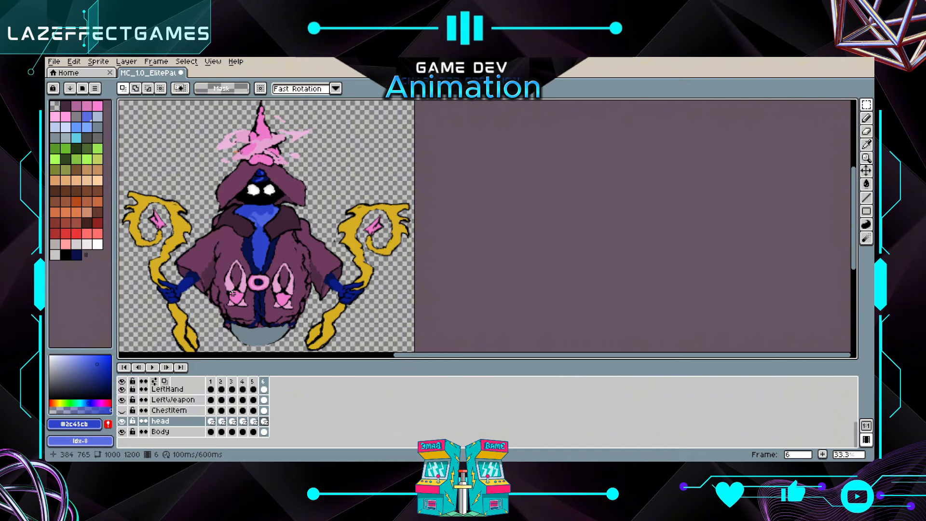
Lasso the staff on the LeftWeapon layer and try rotating it about 3.9° in frame 1
click(177, 400)
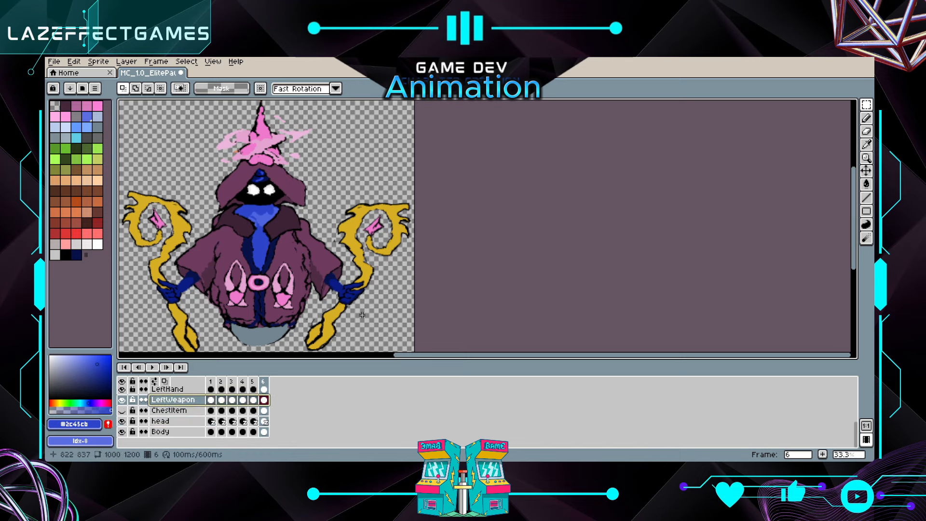
scroll(374, 305, down, 2)
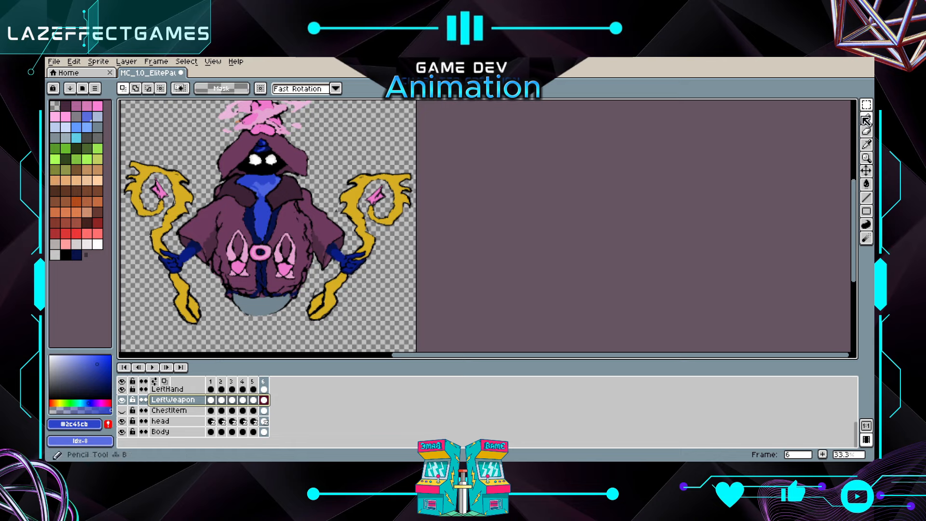
key(shift+q)
click(338, 169)
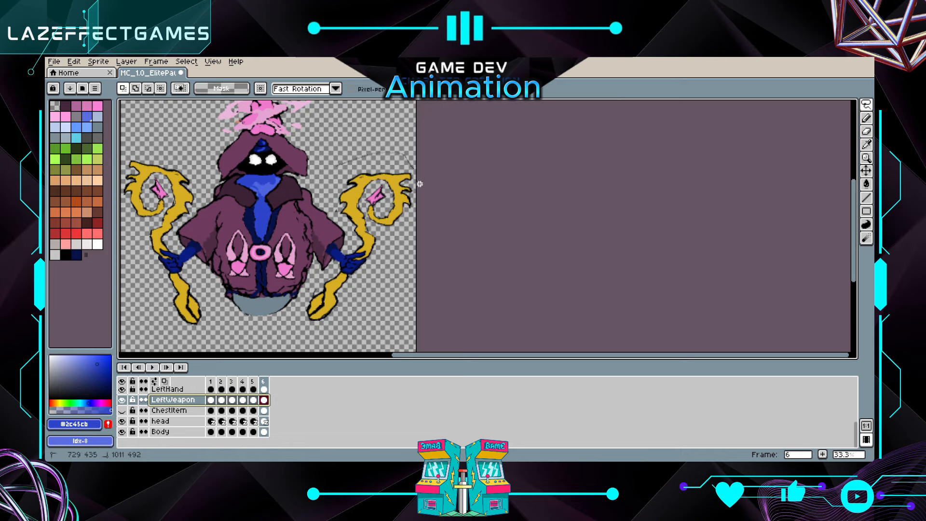
mouse_move(419, 184)
mouse_down()
mouse_move(420, 228)
mouse_move(340, 337)
mouse_move(295, 319)
mouse_move(313, 282)
mouse_move(328, 198)
mouse_up()
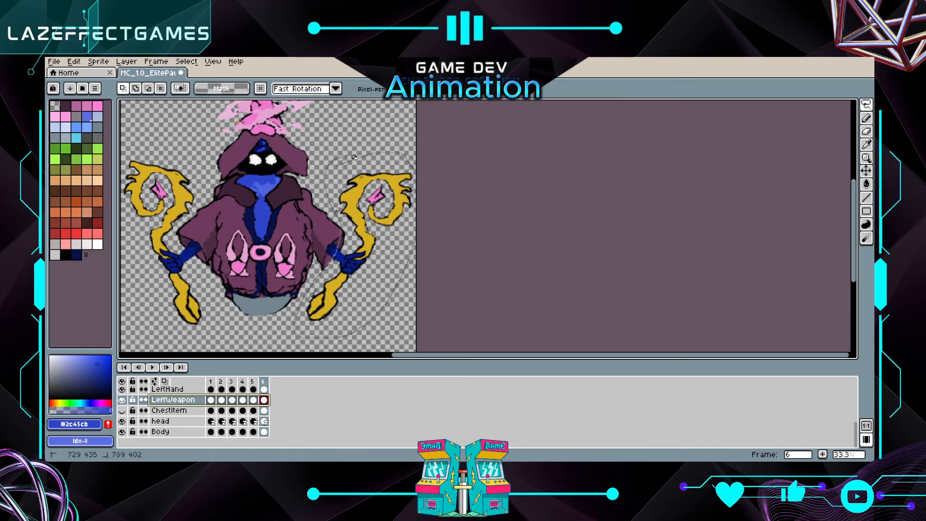
drag(354, 157, 356, 153)
click(211, 400)
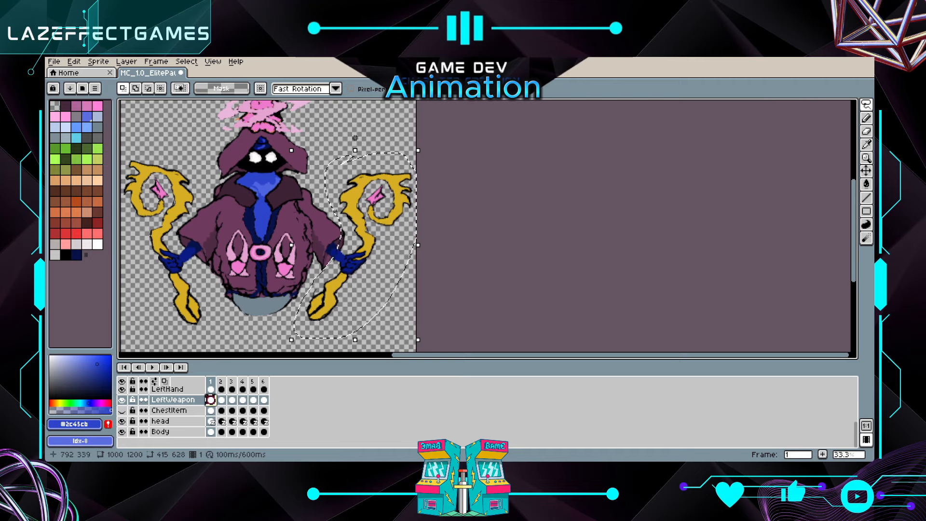
click(421, 144)
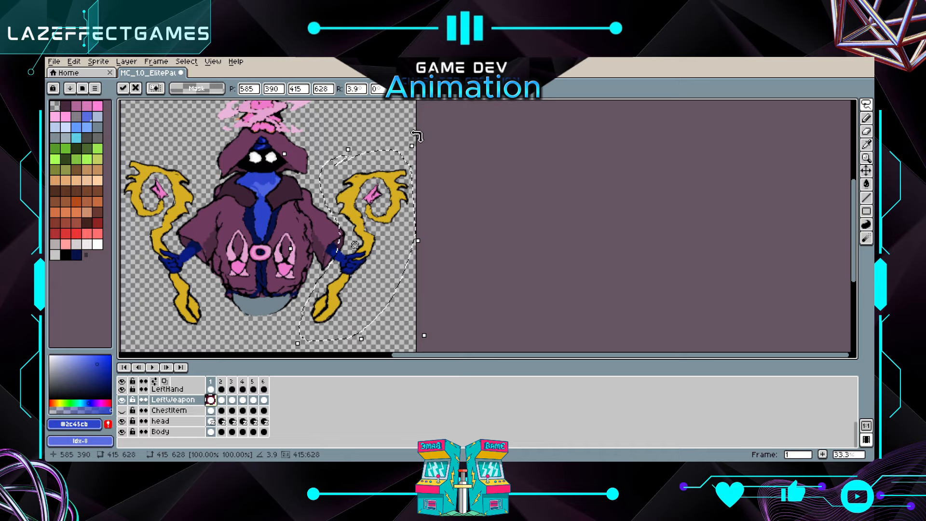
Compare the staff's pose in frames 1 and 2, and undo the last staff rotation
click(222, 401)
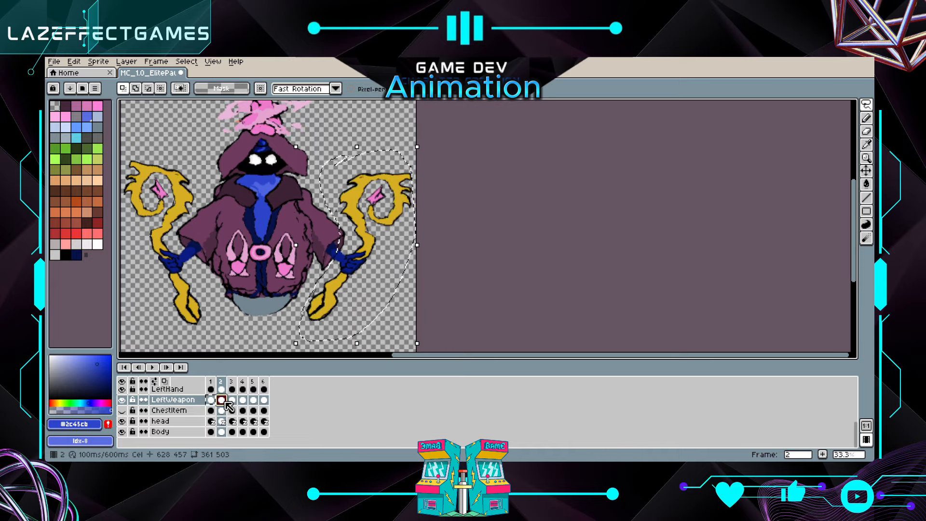
key(Left)
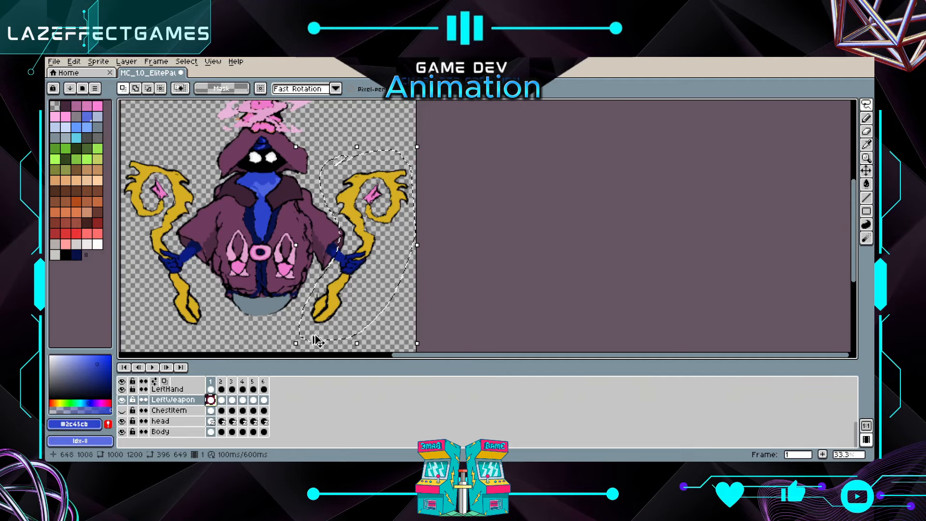
key(Right)
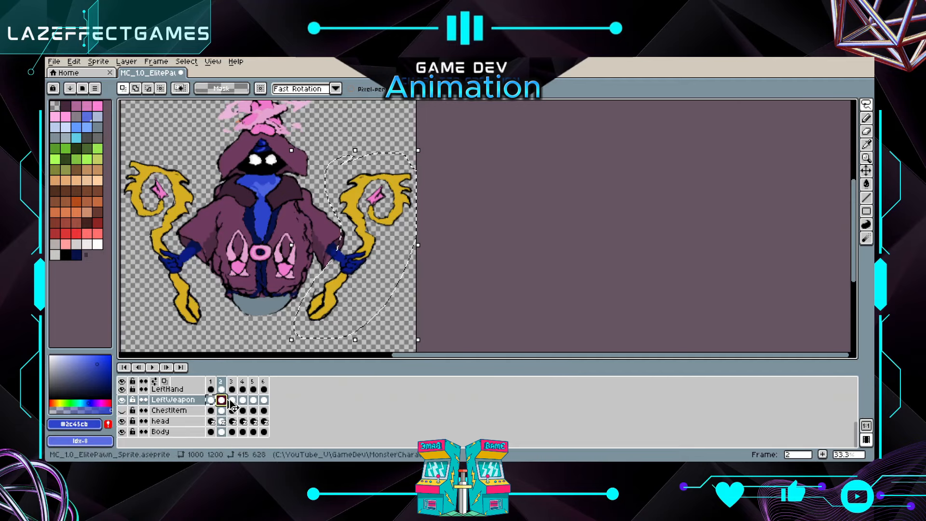
Clear the selection, try erasing the LeftWeapon staff in frame 2 with a 55 px eraser, and undo the erasing
key(e)
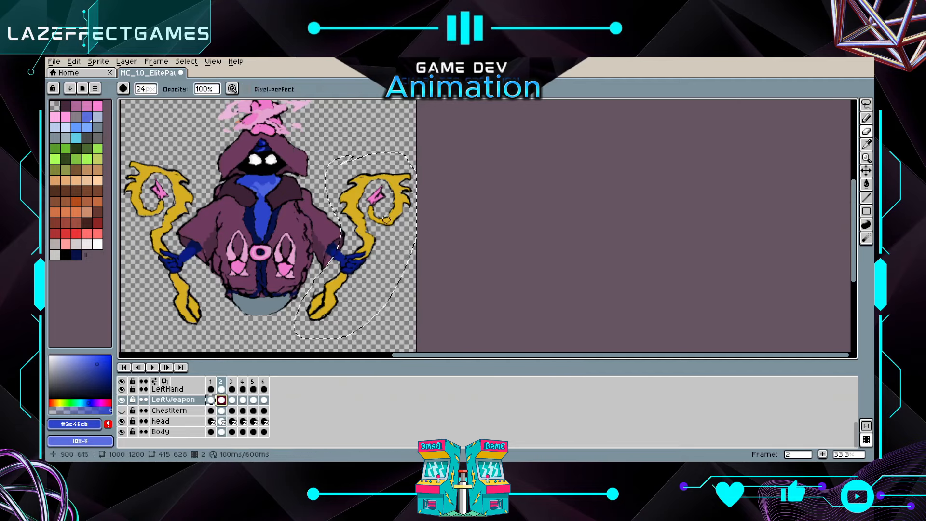
click(867, 104)
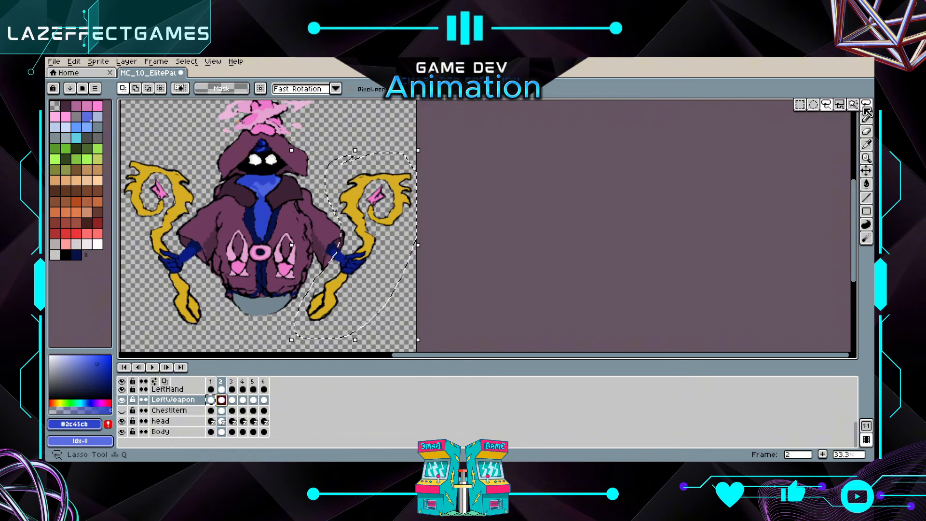
click(368, 126)
click(867, 131)
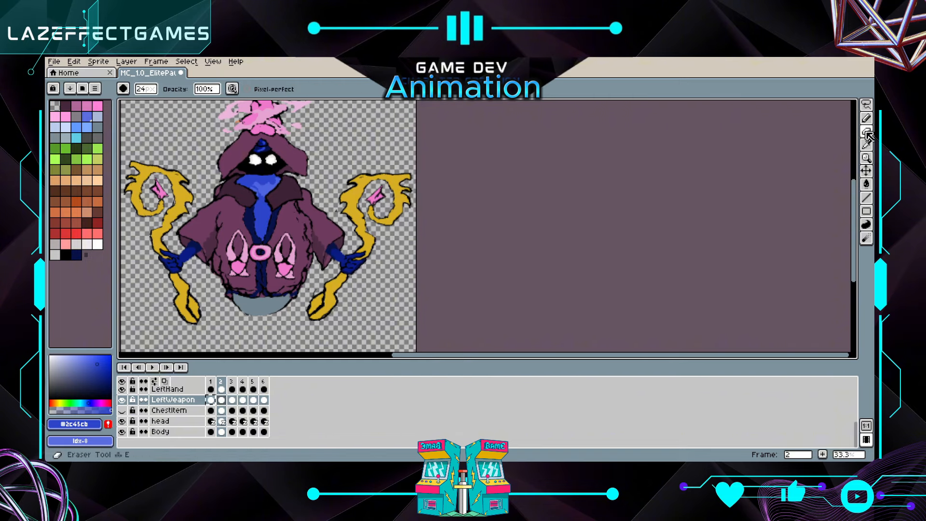
mouse_move(421, 180)
mouse_down()
mouse_move(328, 200)
mouse_move(394, 192)
mouse_move(396, 221)
mouse_move(369, 217)
mouse_move(355, 275)
mouse_move(321, 307)
mouse_move(346, 286)
mouse_up()
click(146, 90)
click(229, 102)
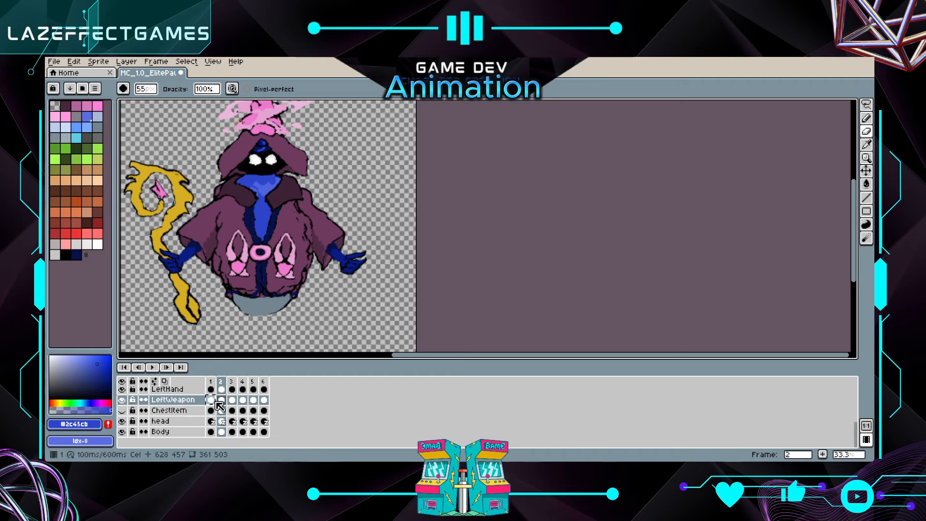
key(ctrl+z)
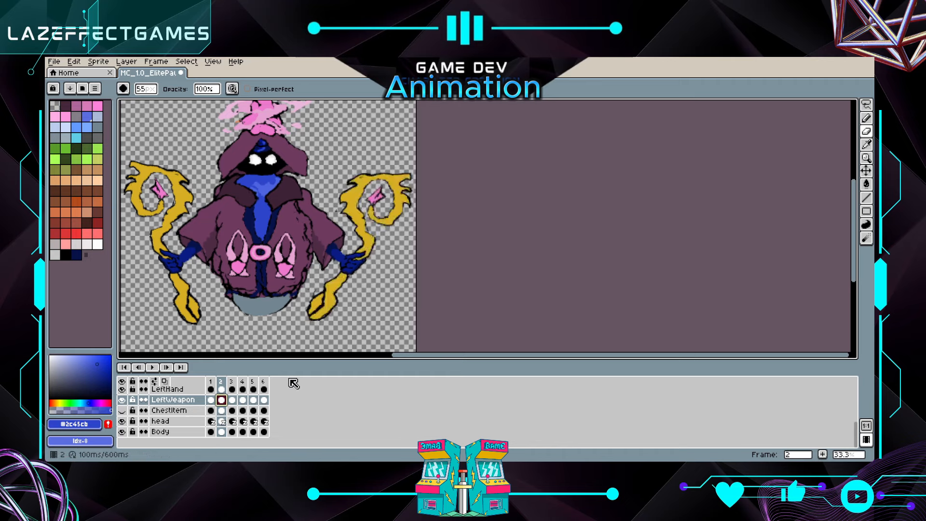
Compare the LeftWeapon cels of frames 1 and 2 by switching back and forth between them
key(Left)
key(Right)
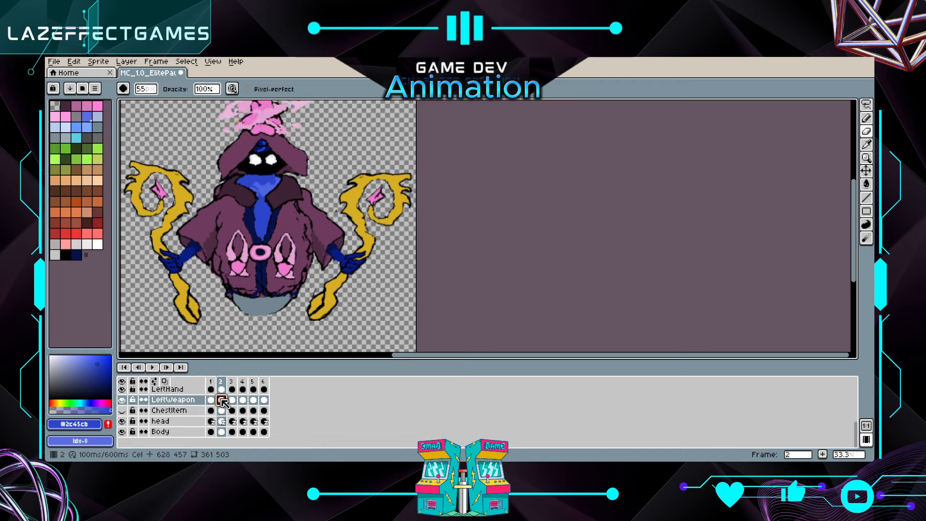
key(Left)
click(224, 404)
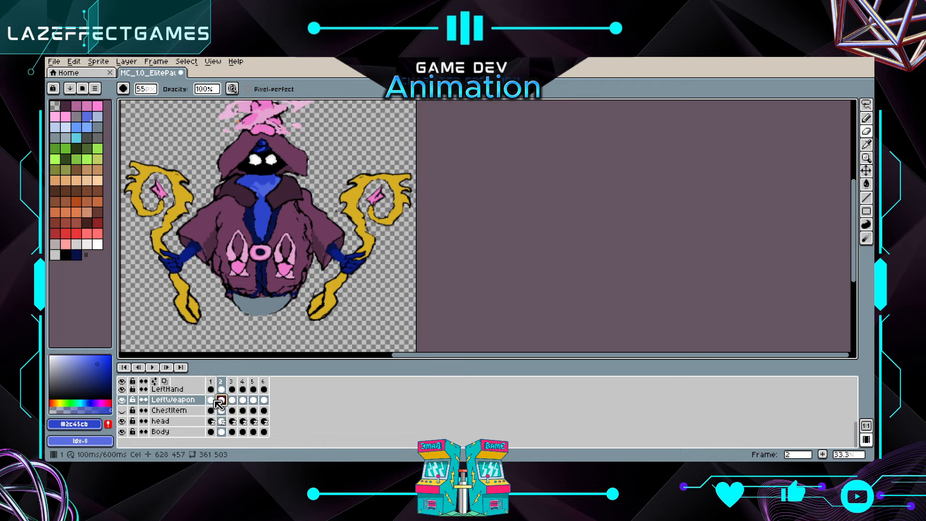
key(Left)
key(Right)
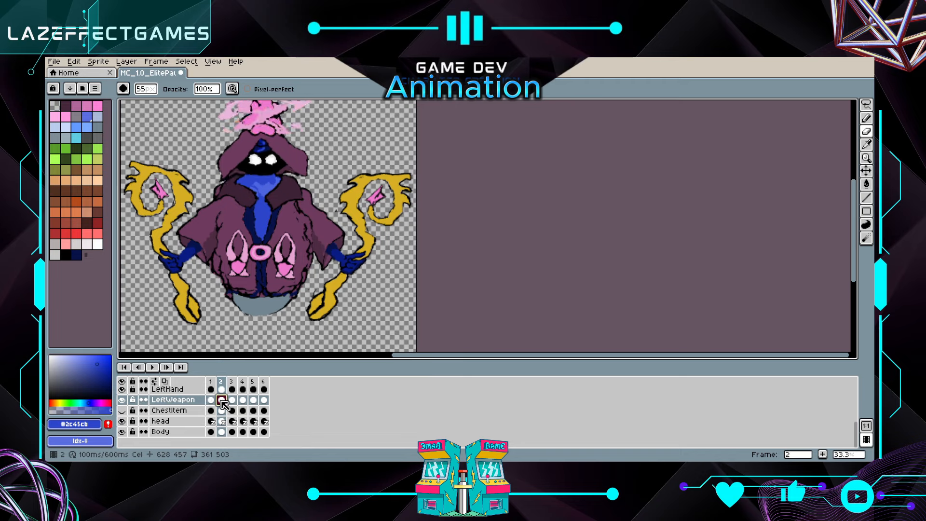
key(Left)
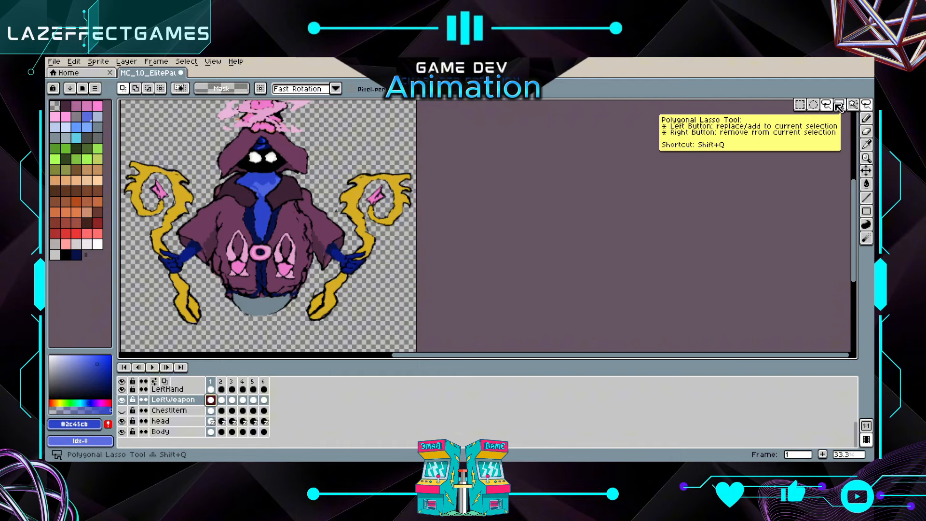
Lasso the LeftWeapon staff in frame 1 and rotate it about 4.8° toward the body
click(866, 104)
mouse_move(323, 157)
mouse_down()
mouse_move(448, 170)
mouse_move(336, 331)
mouse_up()
mouse_move(324, 260)
mouse_down()
mouse_move(343, 303)
mouse_move(430, 191)
mouse_move(429, 145)
mouse_up()
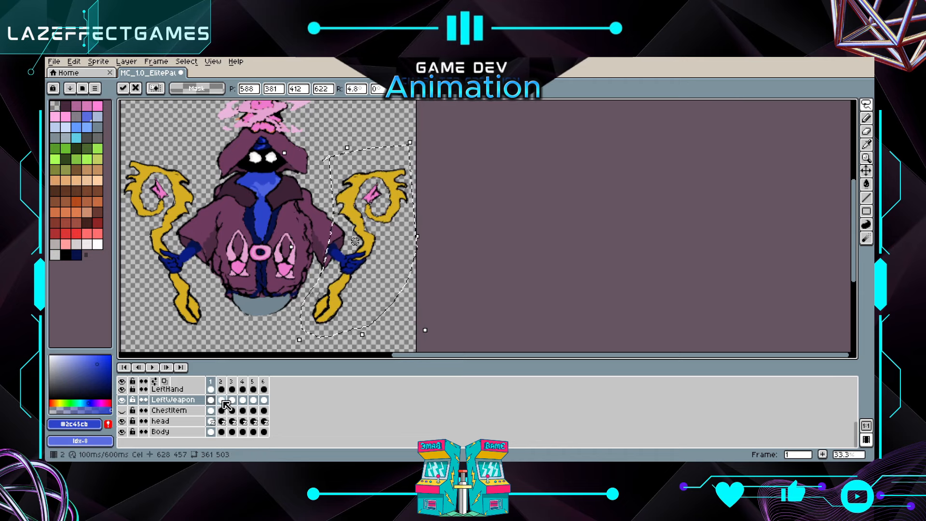
Copy the rotated LeftWeapon staff and undo its rotation in frame 1
click(211, 401)
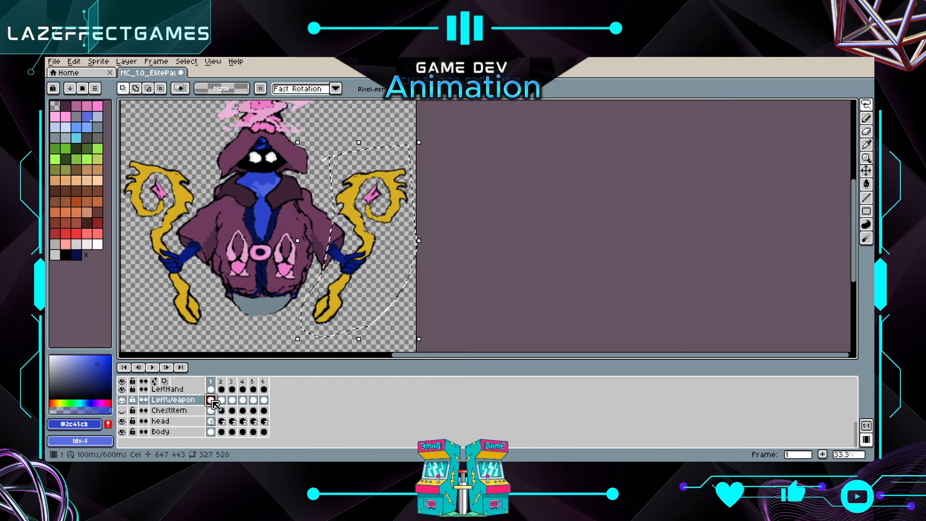
key(ctrl+z)
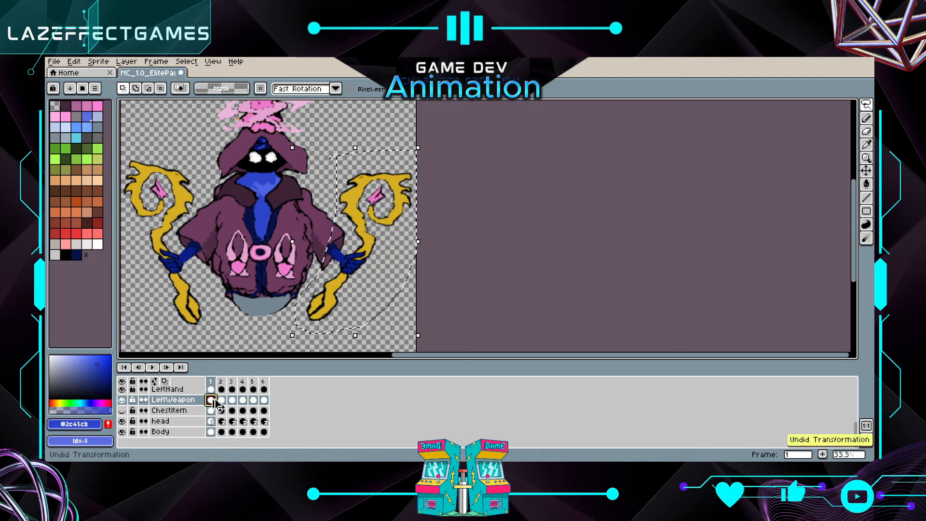
Clear the selection and erase the whole LeftWeapon staff in frame 2 with the 55 px eraser
click(222, 400)
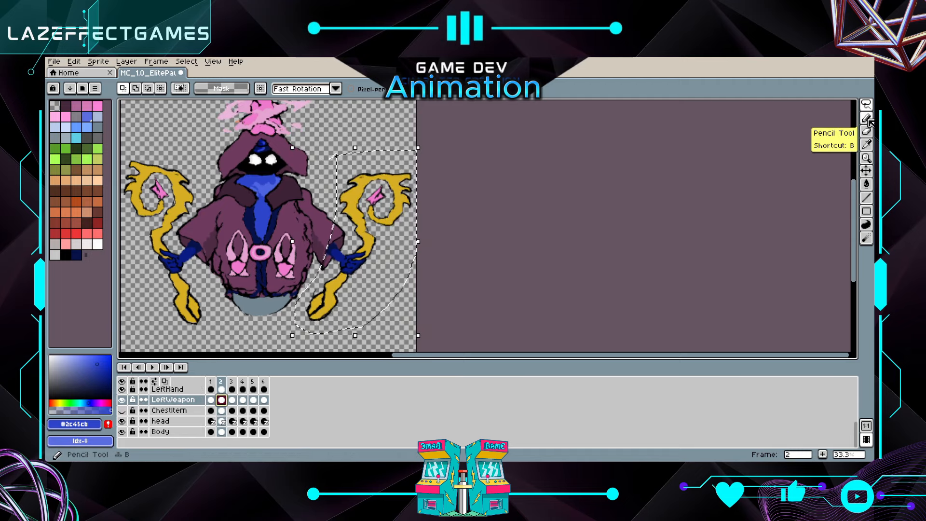
key(ctrl+d)
click(867, 104)
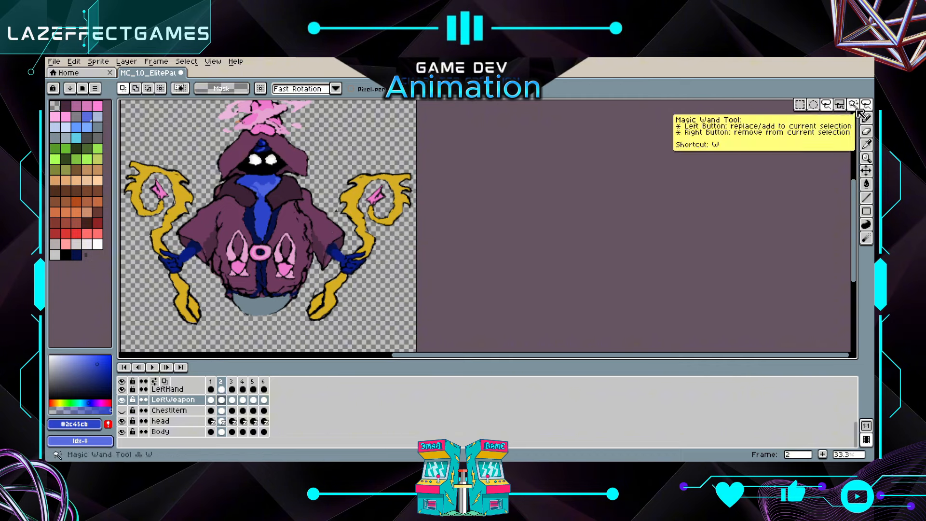
click(866, 131)
drag(403, 182, 371, 190)
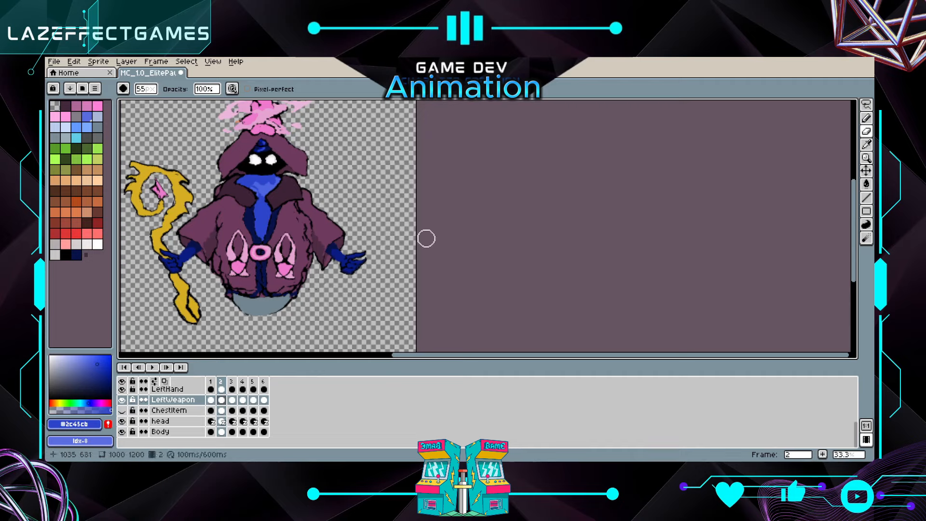
Paste the rotated staff into the LeftWeapon cel of frame 2 and compare its pose with frame 1
key(m)
key(ctrl+z)
key(ctrl+z)
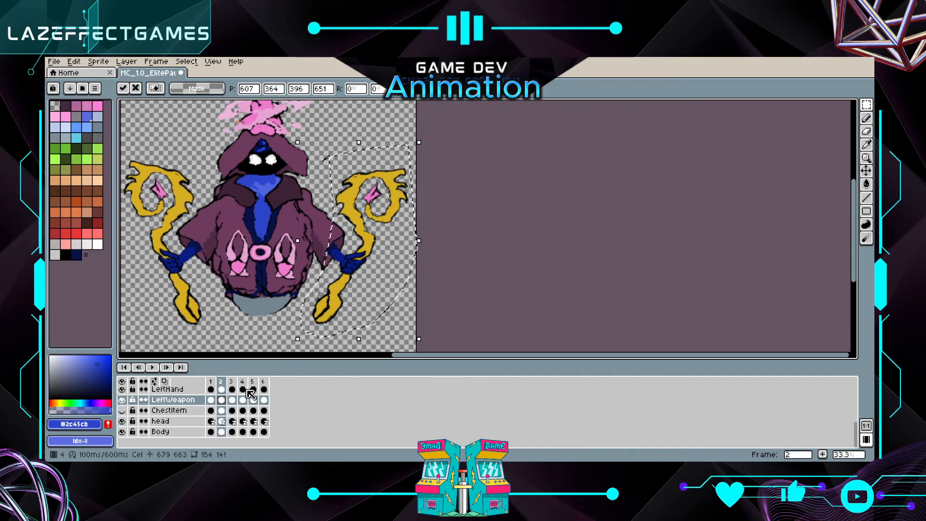
click(211, 400)
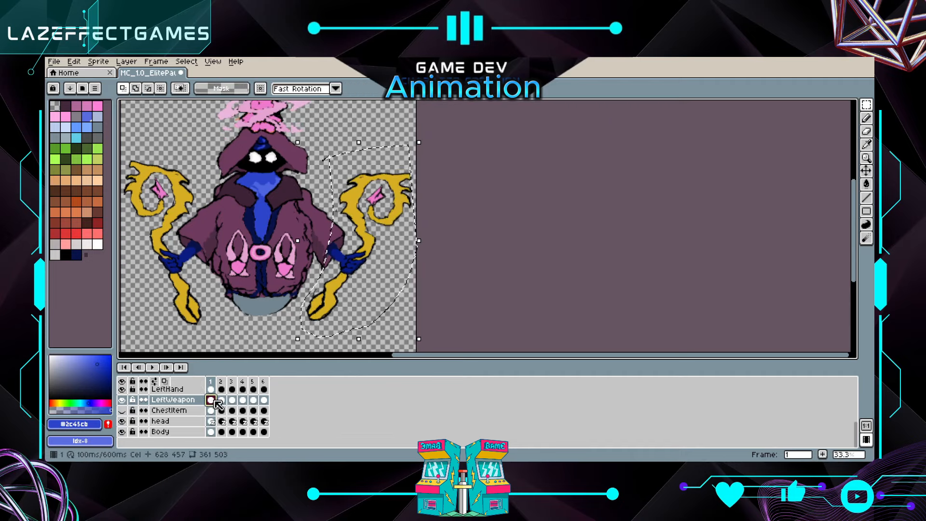
click(224, 402)
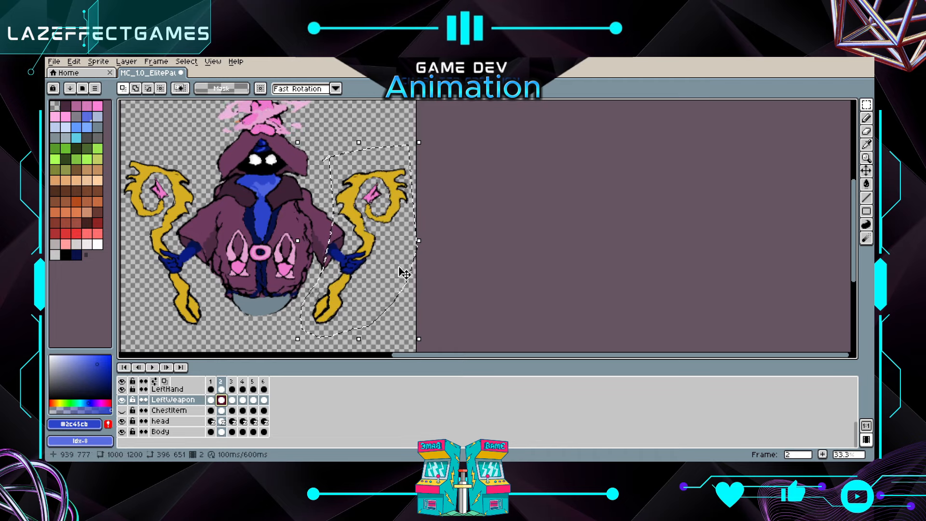
Erase the LeftWeapon staff in frame 3 with the 55 px eraser and paste the rotated staff in its place
click(232, 400)
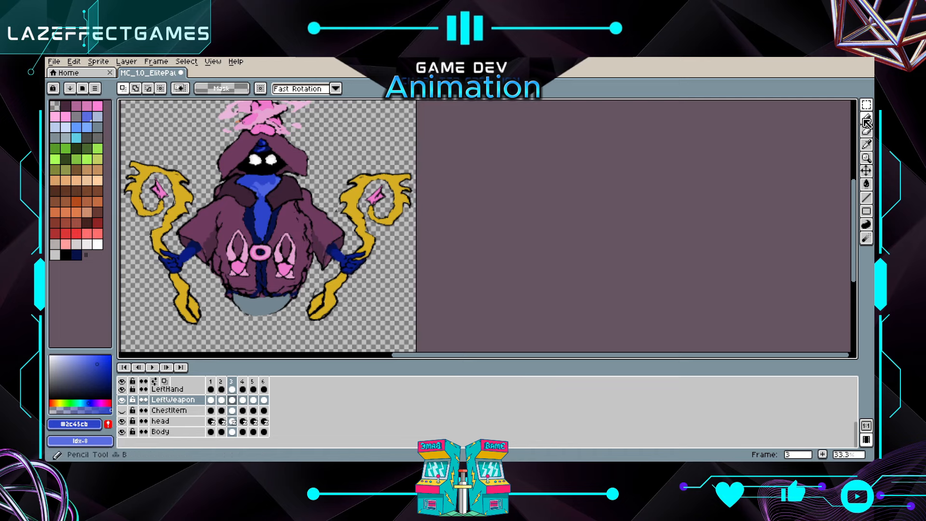
click(867, 131)
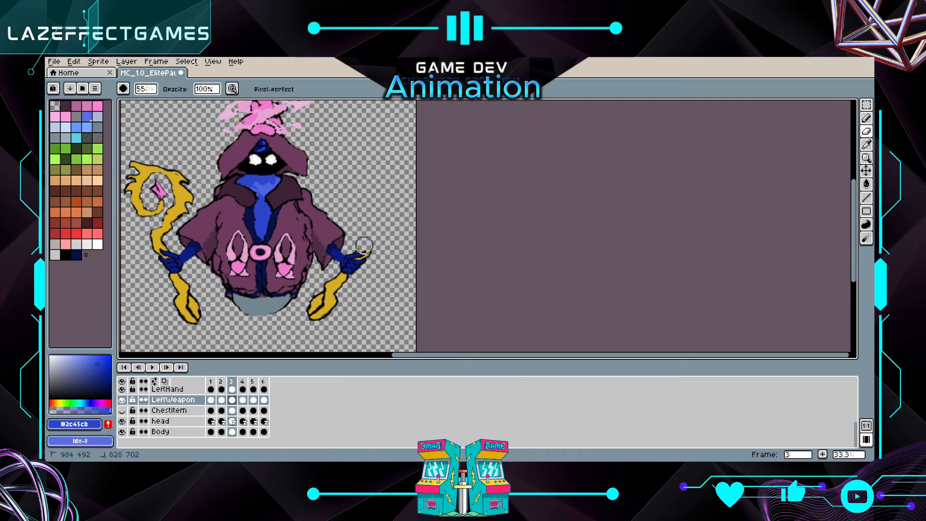
mouse_move(364, 246)
mouse_down()
mouse_move(313, 313)
mouse_move(333, 331)
mouse_up()
key(ctrl+v)
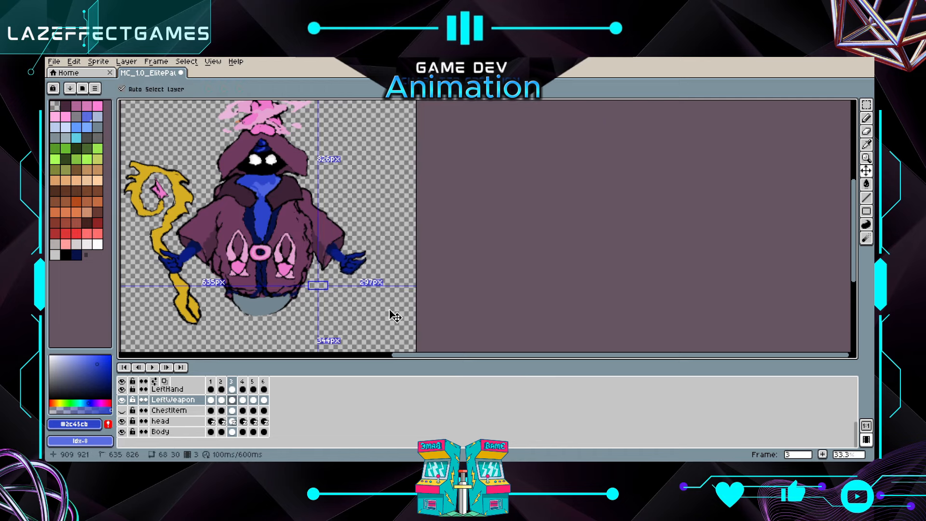
click(473, 127)
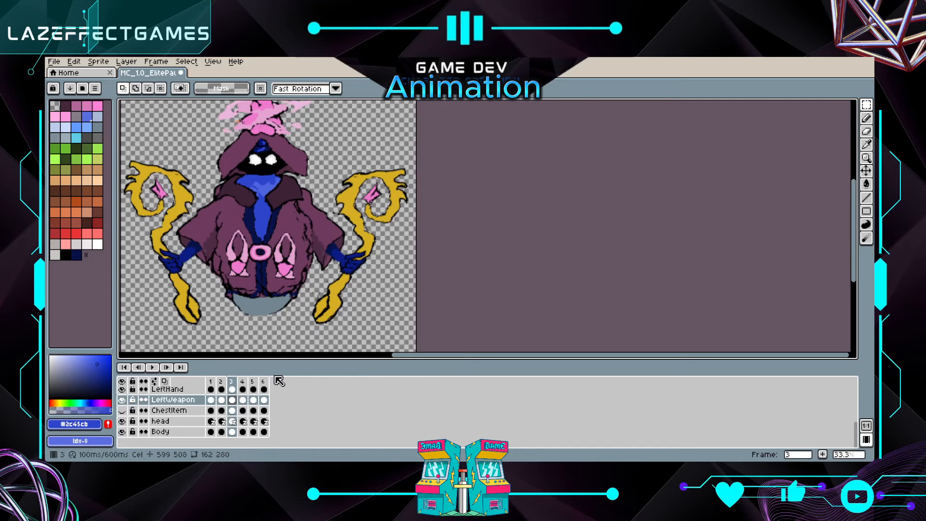
Replace the LeftWeapon staff in frame 6 with the rotated copy and preview the animation
click(264, 400)
key(e)
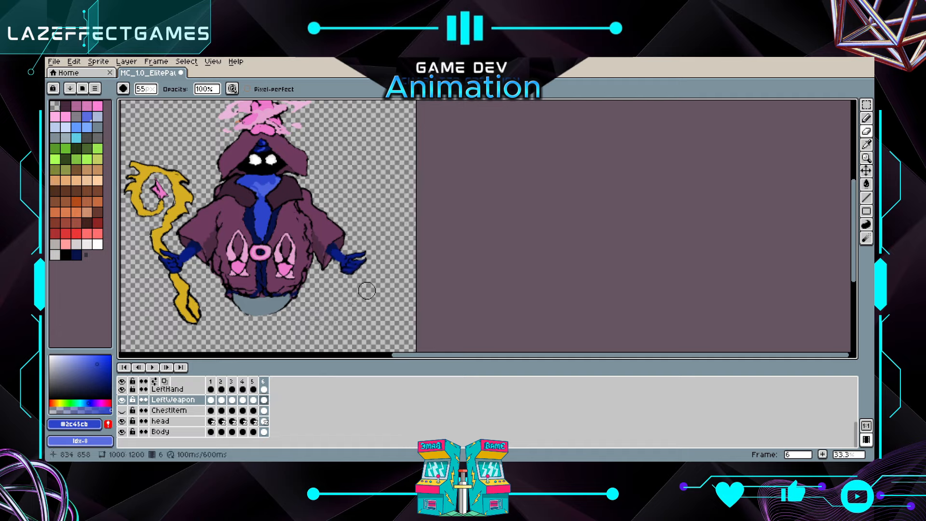
key(ctrl+v)
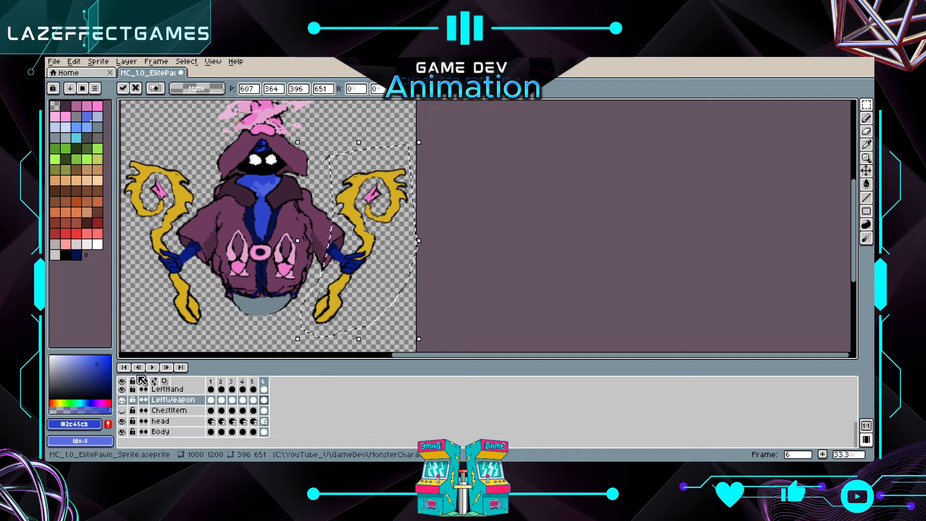
click(151, 368)
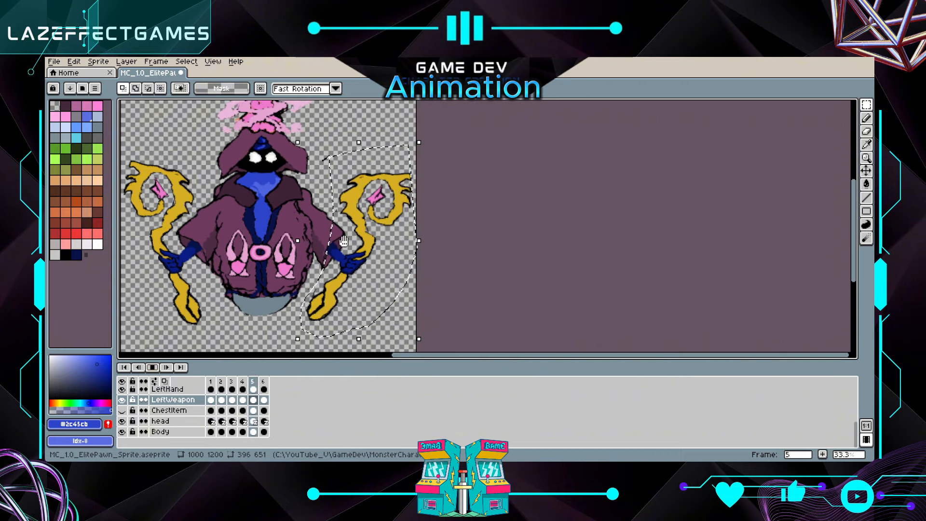
click(152, 367)
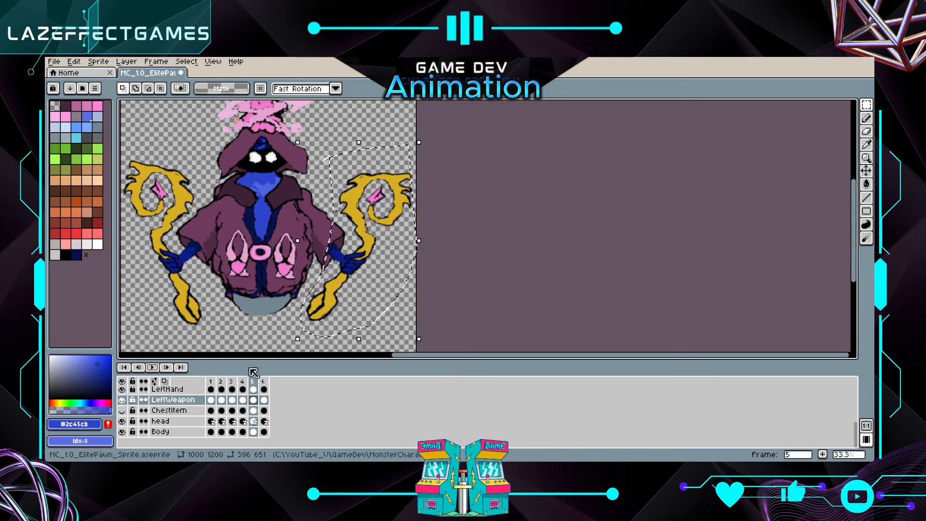
Enclose the left hand on the LeftHand layer in frame 5 with a rectangular selection about 208 by 328 px
scroll(178, 410, up, 1)
click(176, 402)
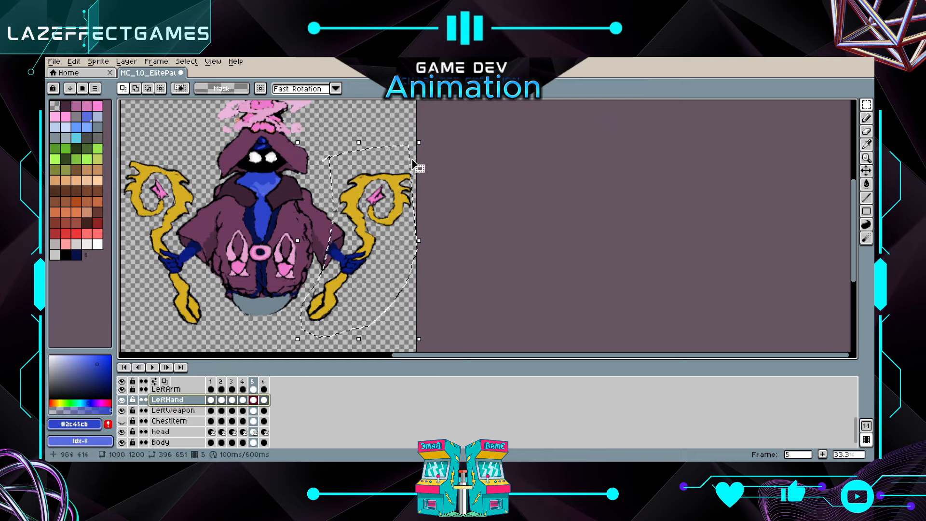
click(866, 104)
click(394, 136)
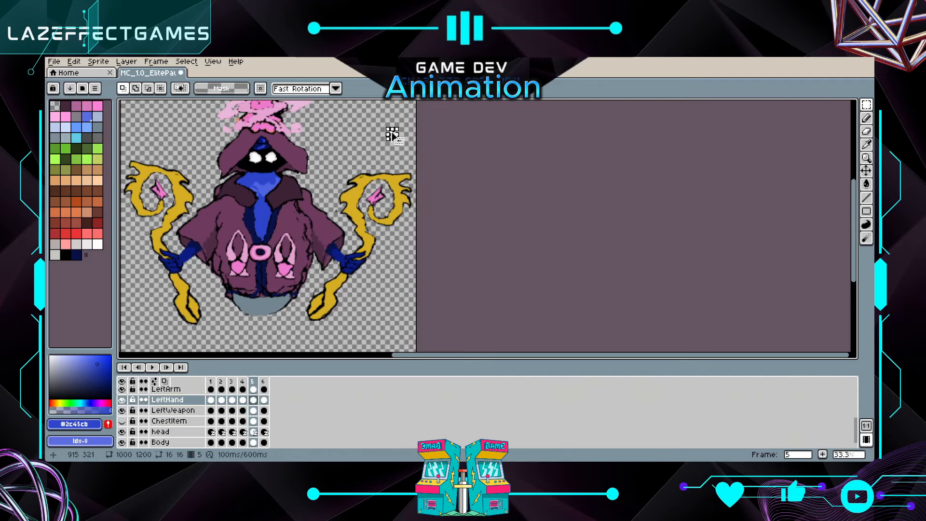
mouse_move(353, 286)
mouse_down()
mouse_move(340, 253)
mouse_move(360, 292)
mouse_up()
drag(348, 305, 377, 231)
drag(365, 319, 337, 239)
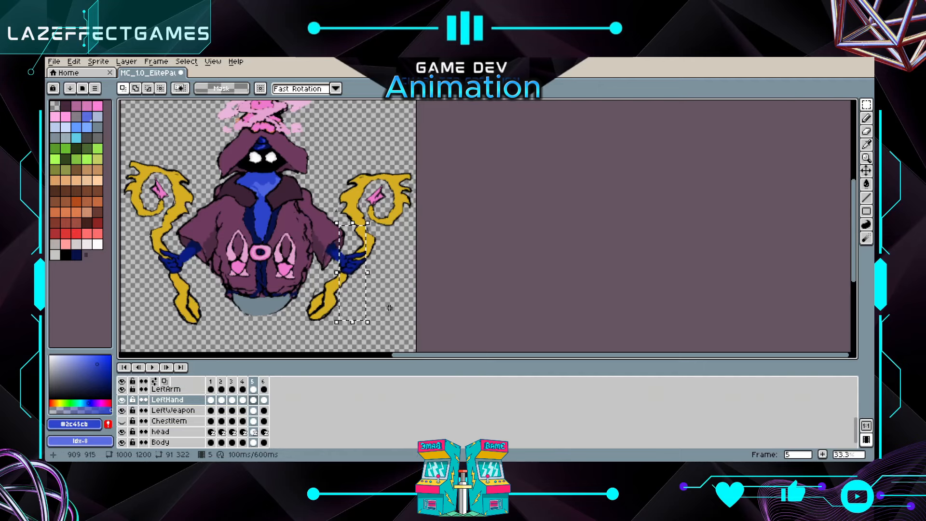
drag(389, 308, 329, 211)
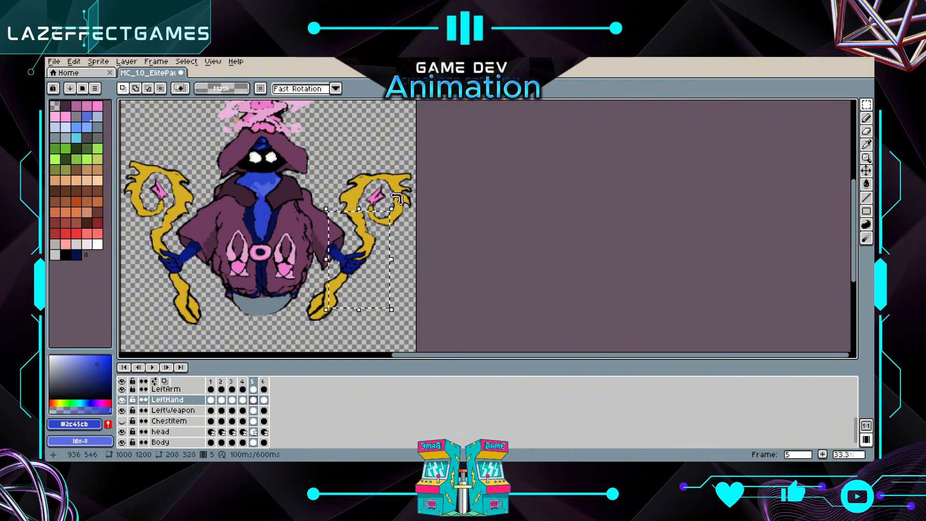
Rotate the selected left hand by about 7.3° and nudge it onto the staff
drag(399, 206, 398, 216)
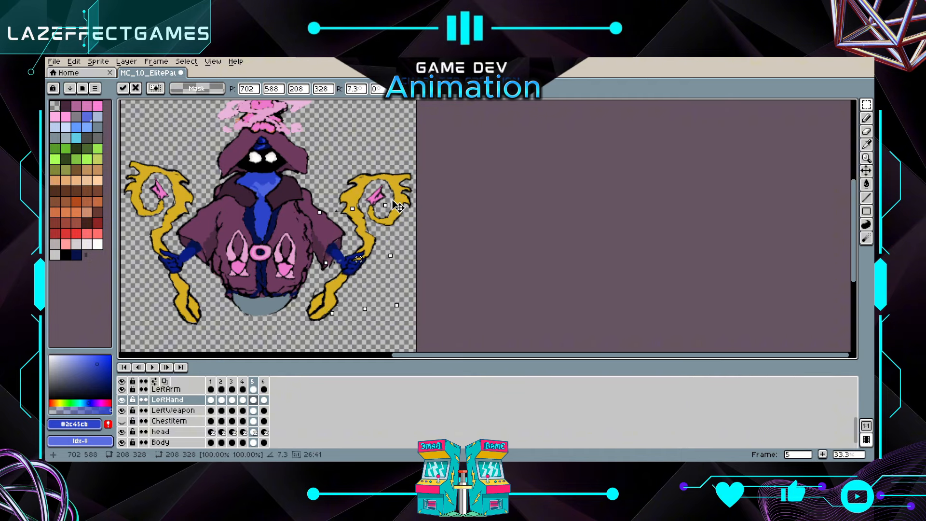
scroll(337, 259, up, 2)
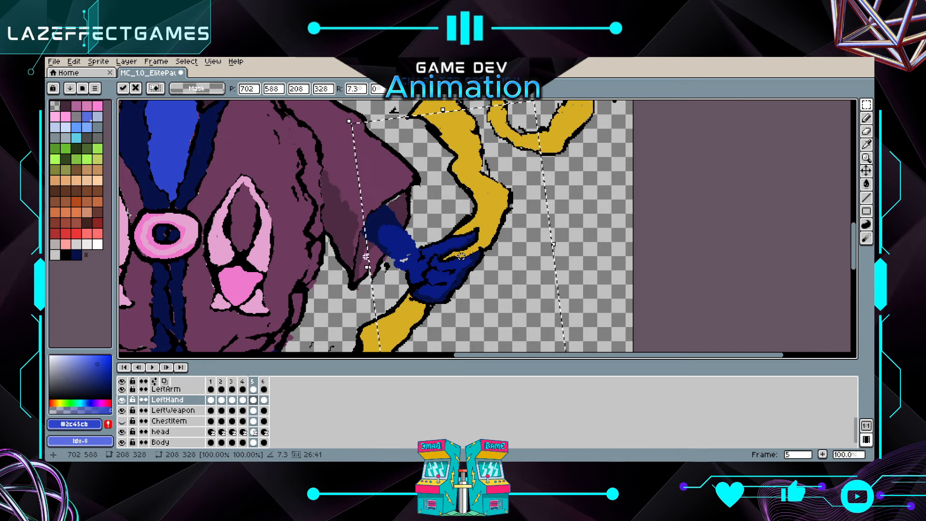
drag(450, 274, 453, 270)
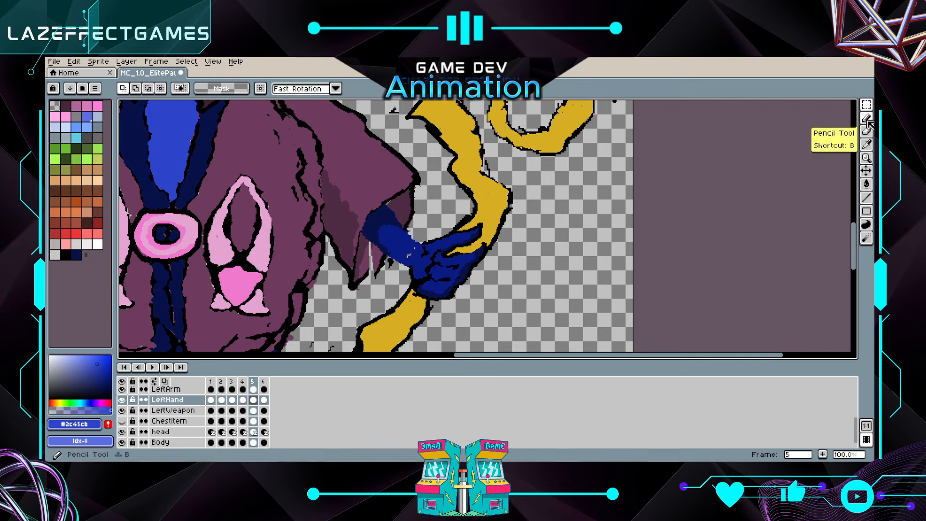
Fill the gap at the left wrist with the Pencil, using blue #091c82 sampled from the arm
click(867, 144)
click(392, 244)
key(b)
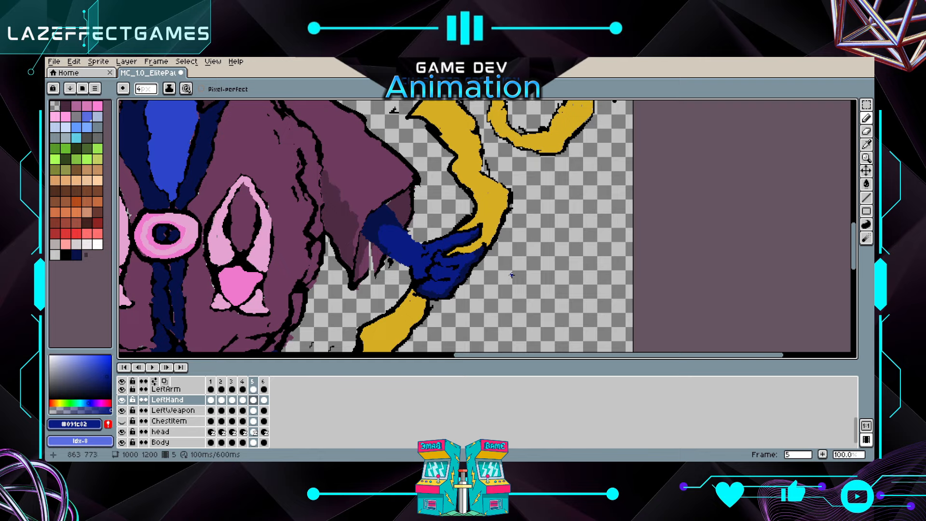
scroll(489, 276, down, 1)
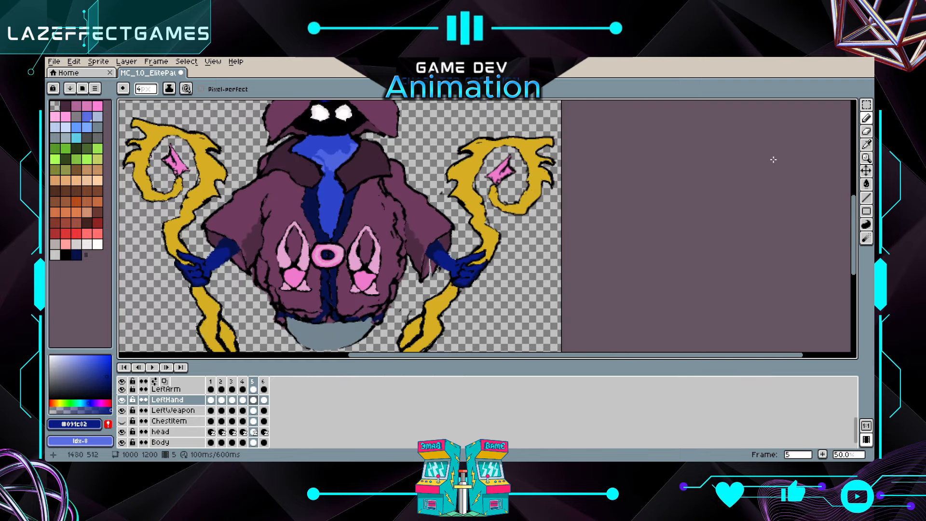
Fill the gap in the torn left sleeve with the Pencil, using purple #6d3b5e sampled from the robe
scroll(394, 278, up, 2)
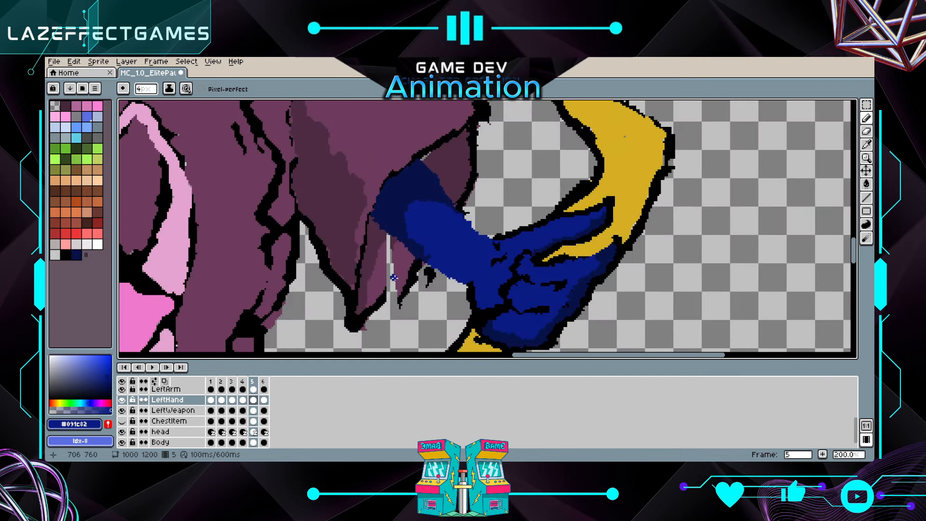
click(867, 144)
click(867, 118)
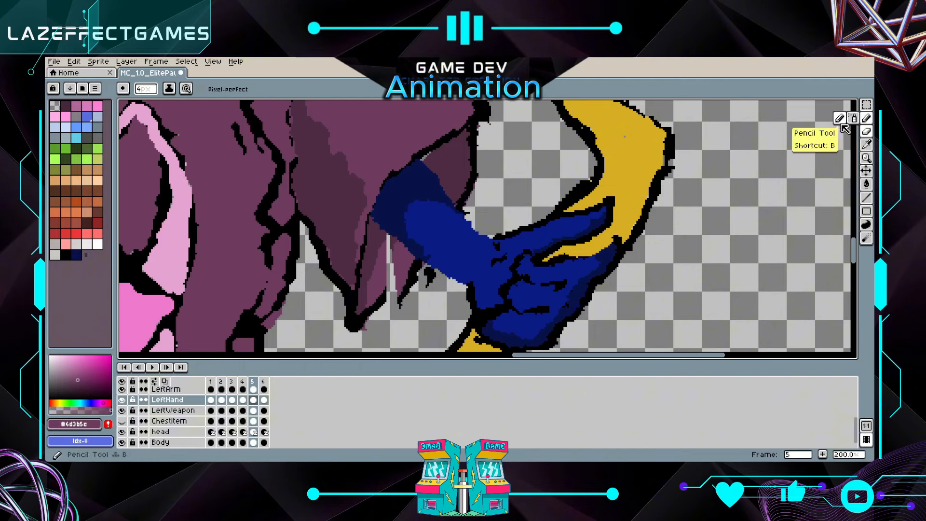
drag(398, 294, 397, 287)
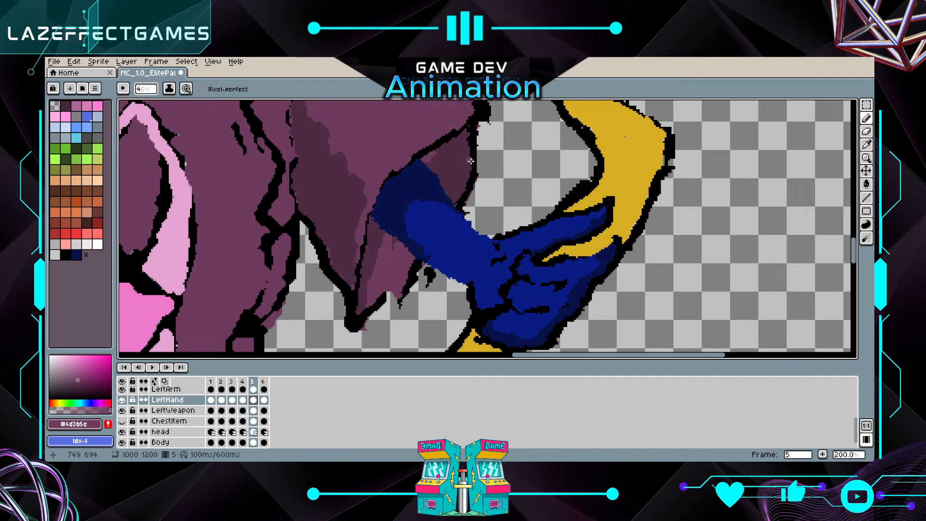
Touch up the shading inside the left sleeve with a dark purple sampled from its shadow
click(867, 144)
click(668, 139)
click(867, 118)
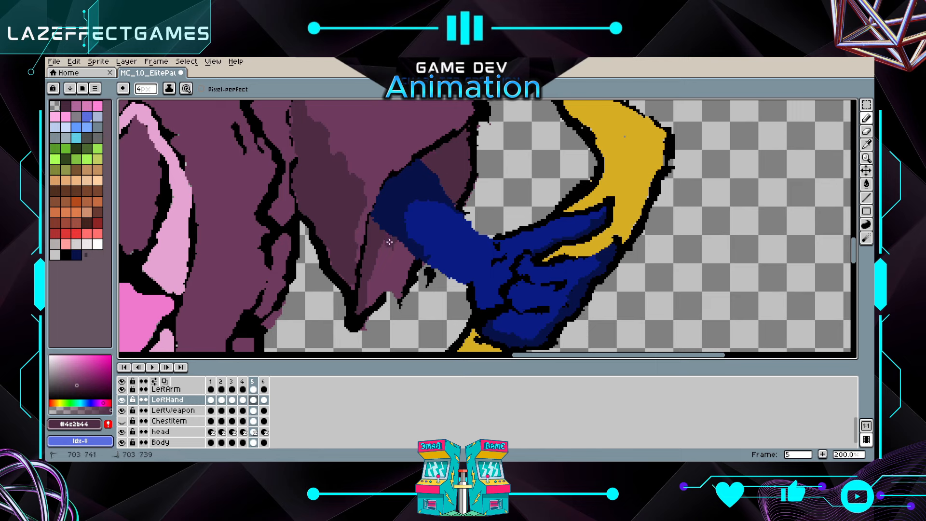
Redraw the outline along the left sleeve's lower edge with the Pencil in black from the palette
alt+click(409, 310)
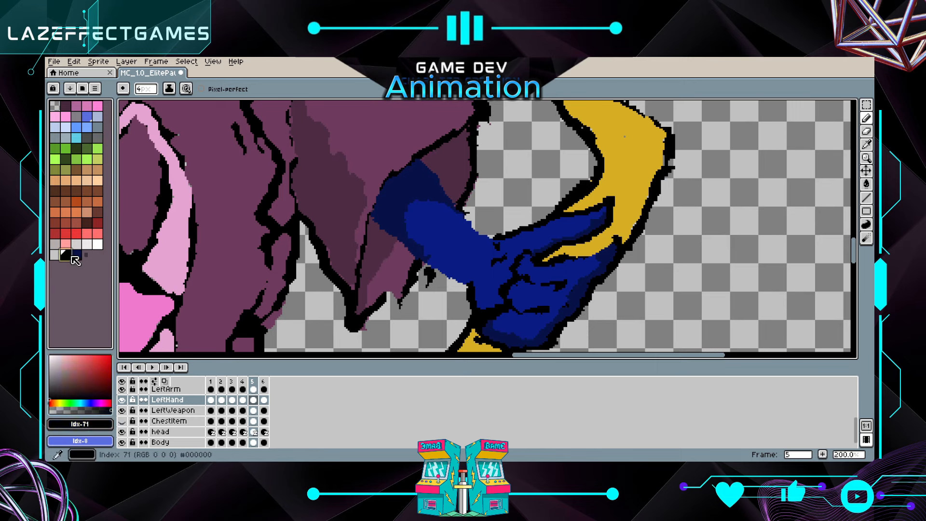
alt+click(399, 300)
mouse_move(400, 300)
mouse_down()
mouse_move(381, 293)
mouse_move(400, 302)
mouse_up()
click(66, 254)
click(381, 302)
click(428, 273)
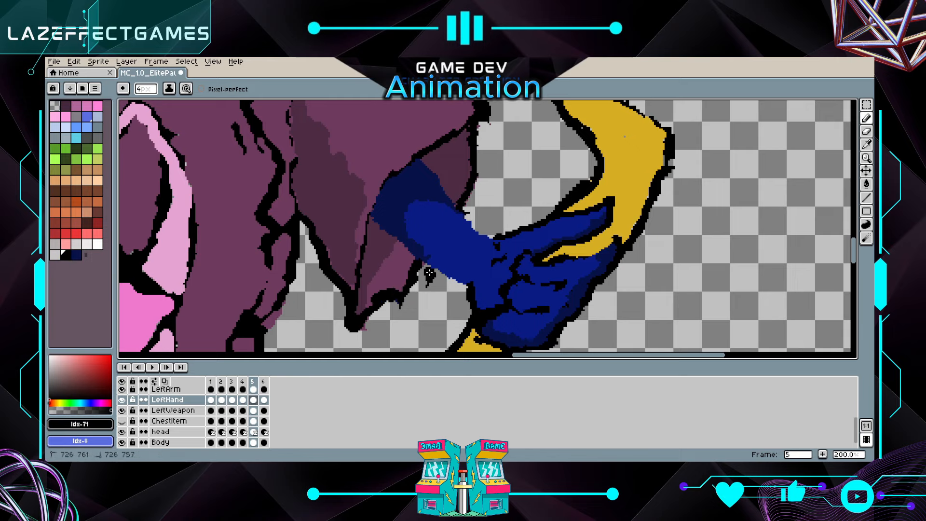
scroll(562, 304, down, 2)
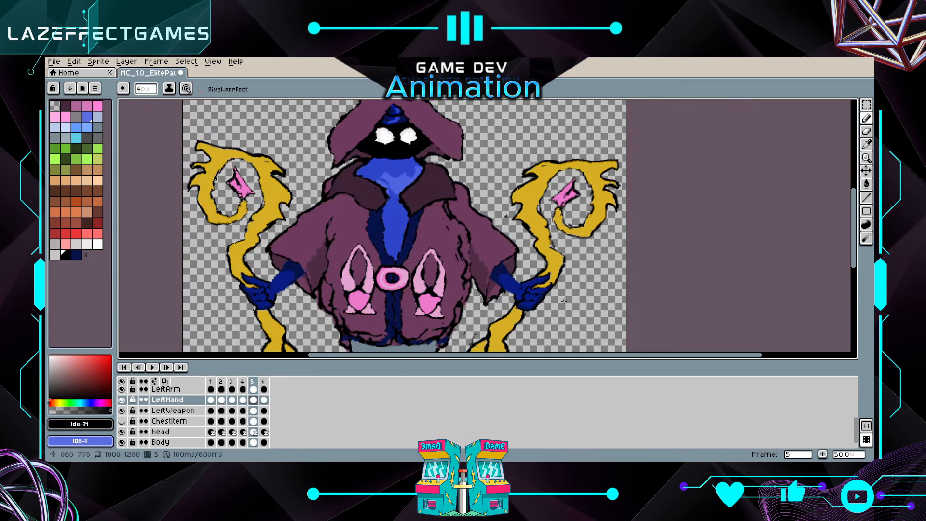
Compare frame 5 with frame 2, then lasso the left hand on frame 5's LeftHand layer and copy it
drag(562, 304, 465, 277)
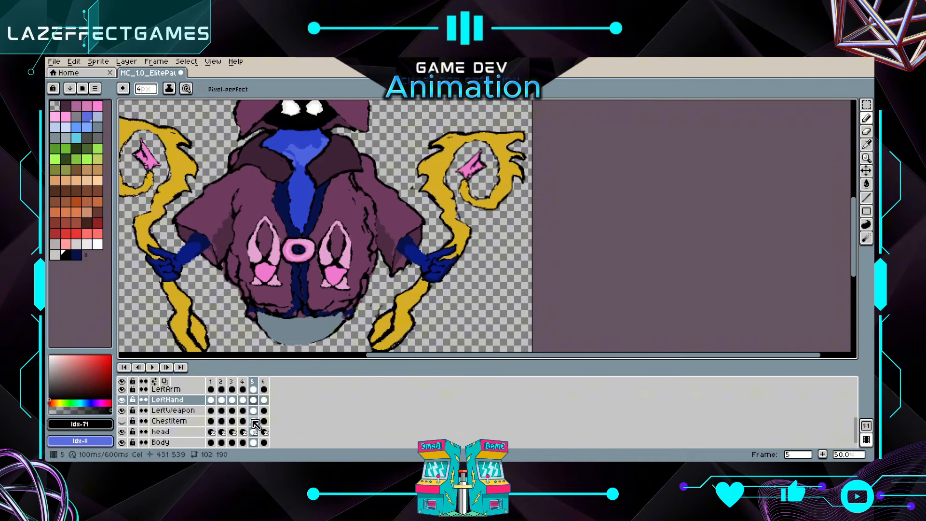
click(221, 405)
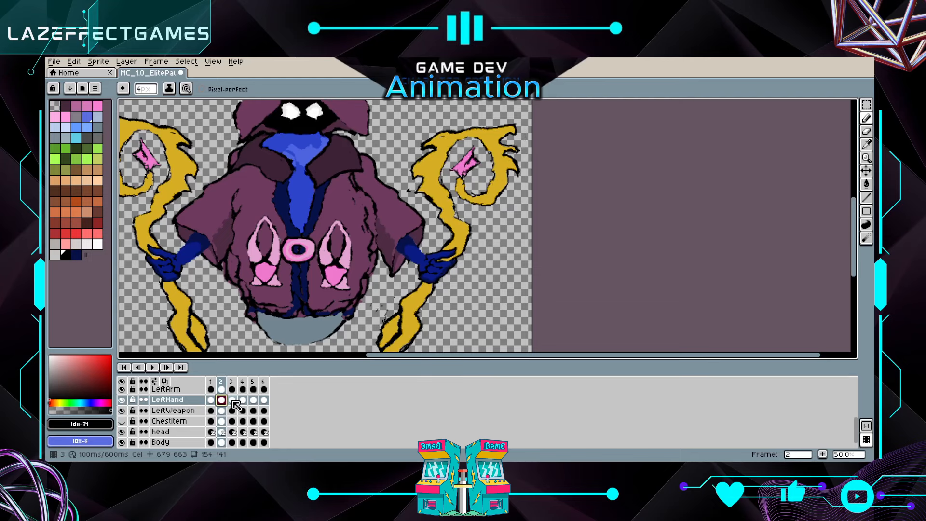
click(253, 401)
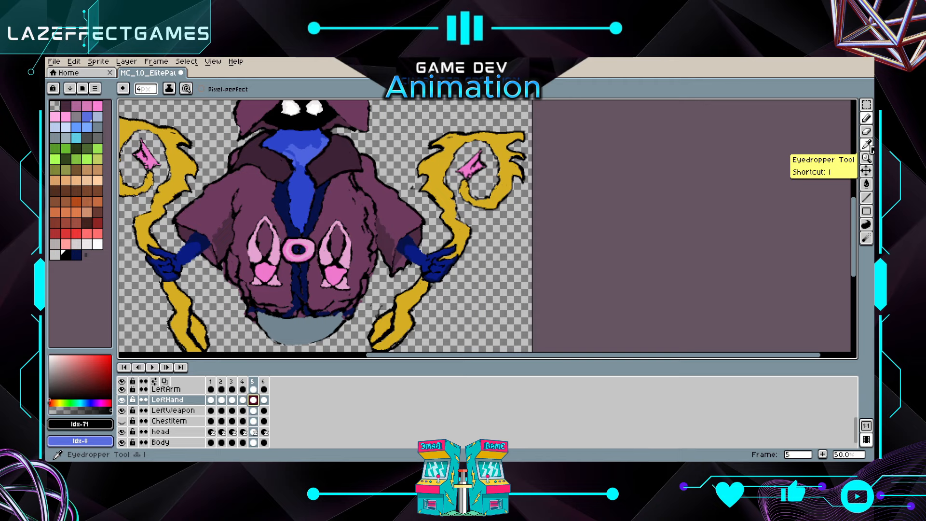
click(867, 120)
click(867, 105)
click(831, 111)
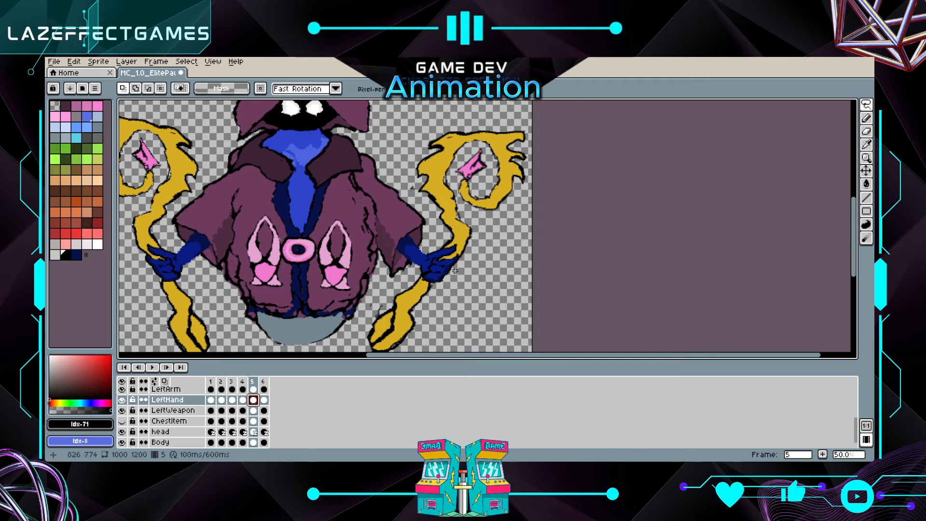
drag(451, 287, 405, 284)
mouse_move(421, 237)
mouse_down()
mouse_move(468, 299)
mouse_move(414, 322)
mouse_move(381, 262)
mouse_move(442, 205)
mouse_move(463, 321)
mouse_up()
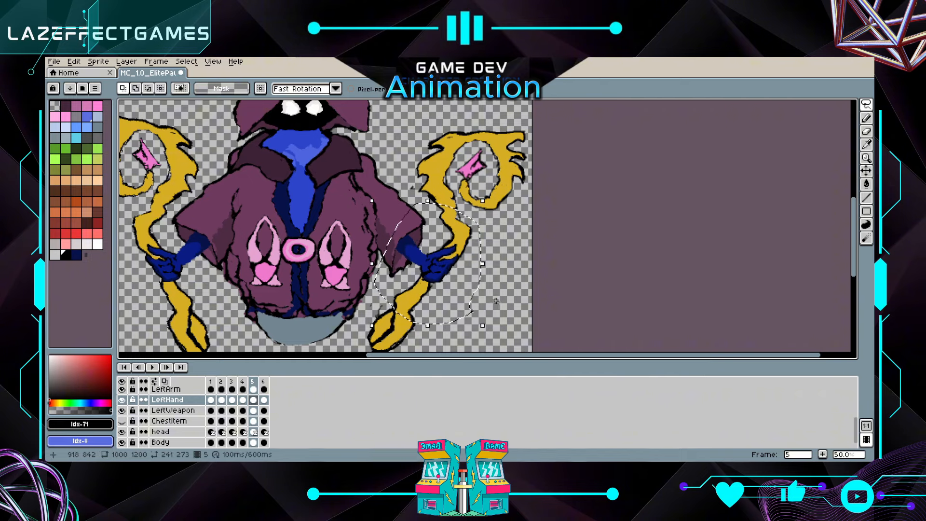
Erase the left hand in frame 6 and paste the copied frame 5 hand in its place
click(264, 400)
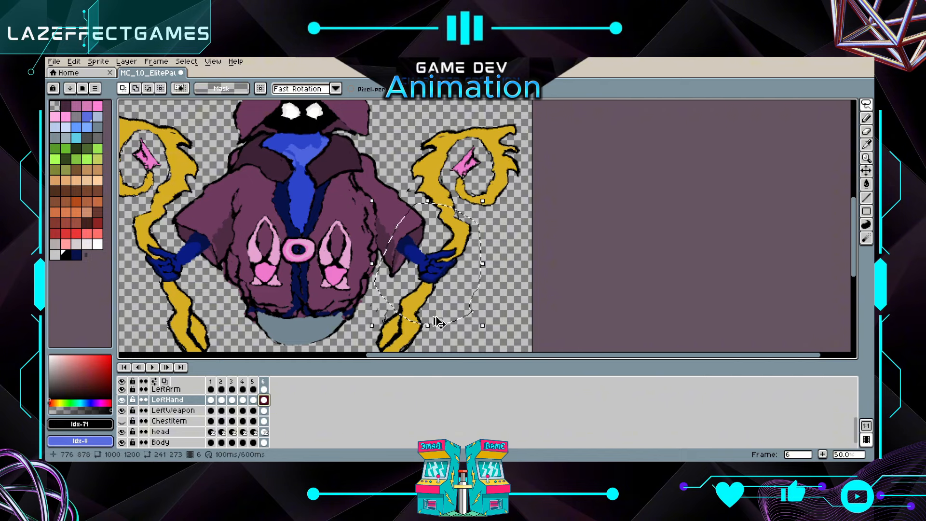
click(867, 131)
drag(451, 260, 432, 256)
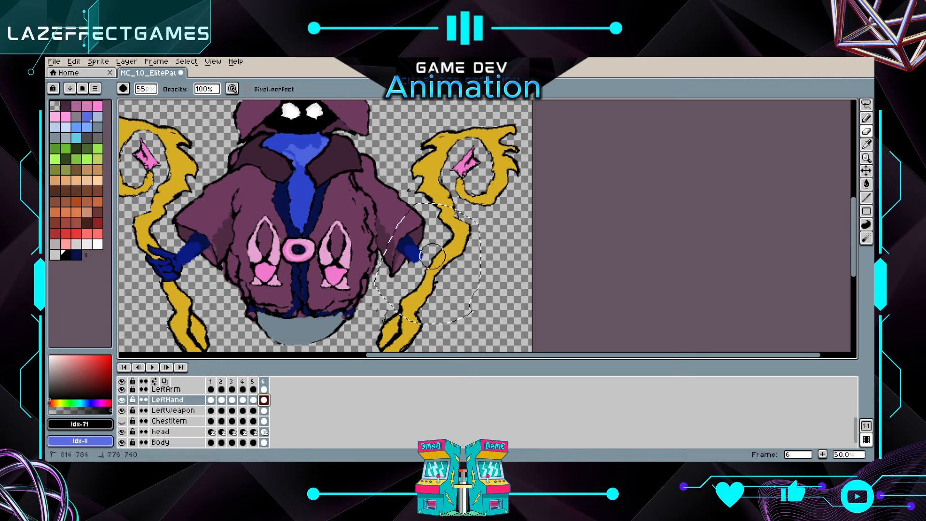
key(ctrl+v)
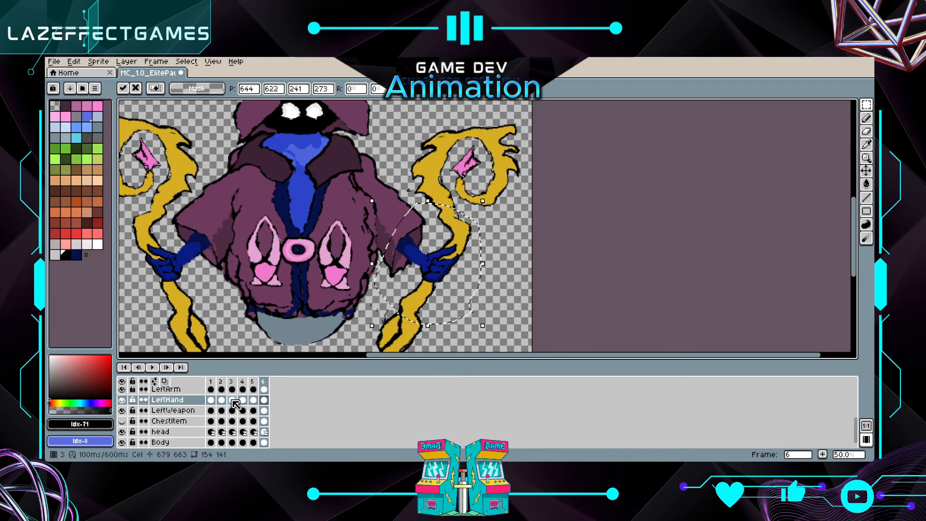
click(211, 400)
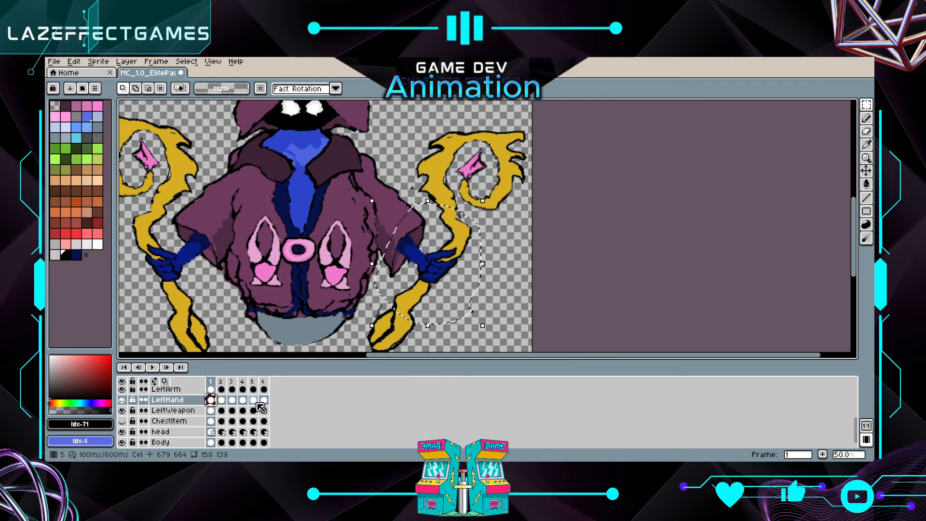
click(253, 400)
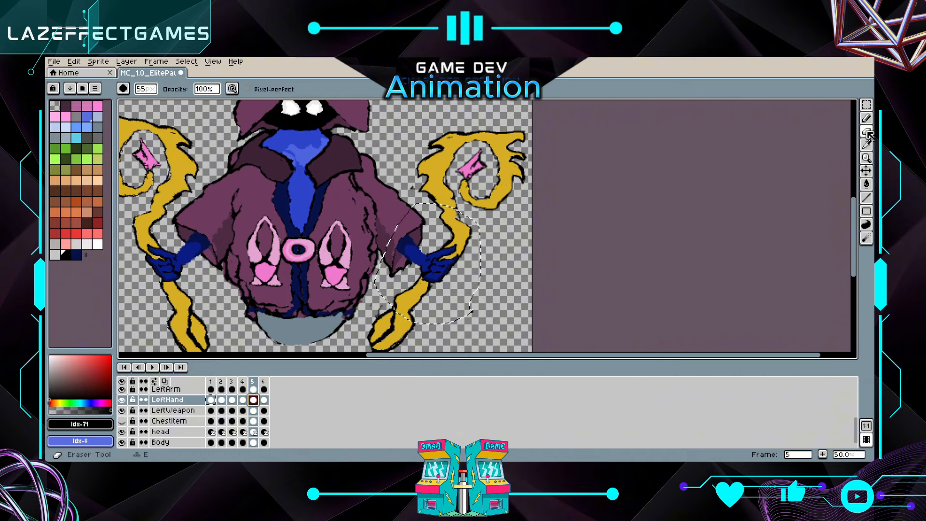
key(e)
drag(444, 255, 436, 273)
key(ctrl+z)
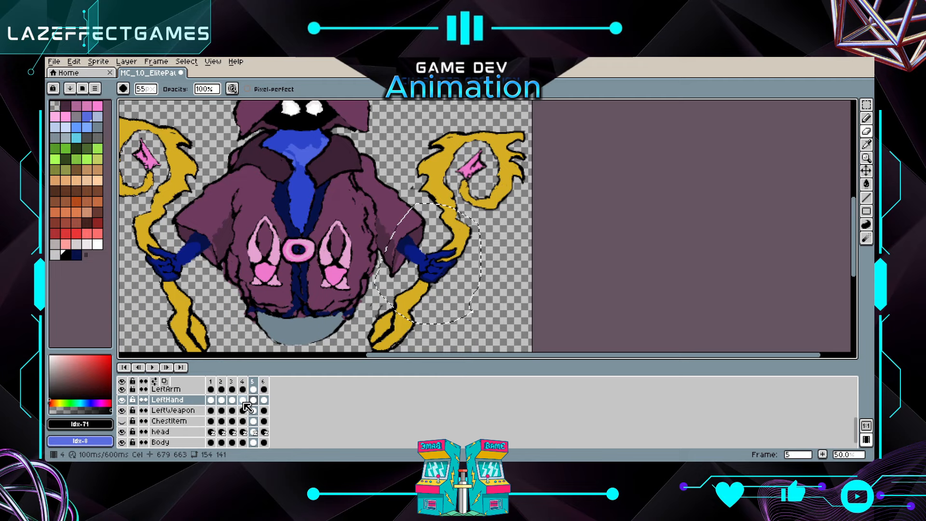
Copy the LeftHand cel from frame 6 and use it to replace the left hand in frame 3
click(264, 400)
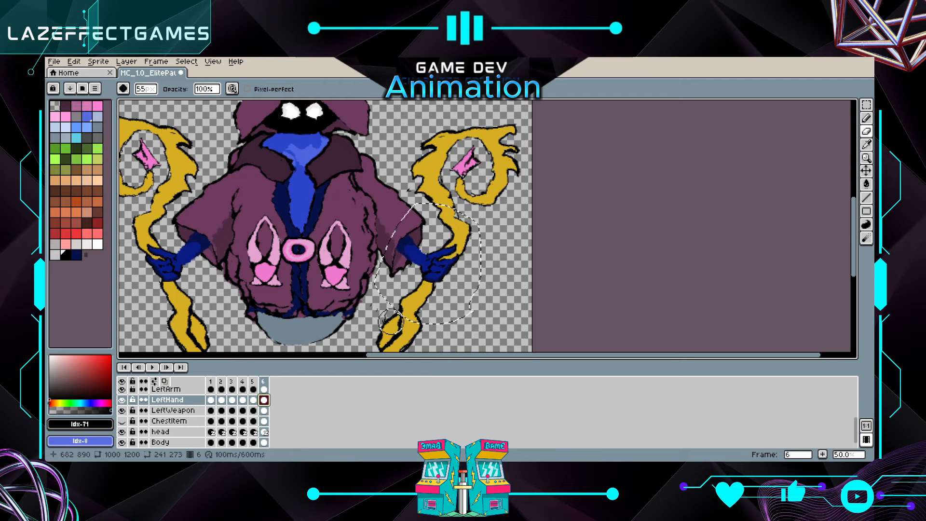
key(v)
key(b)
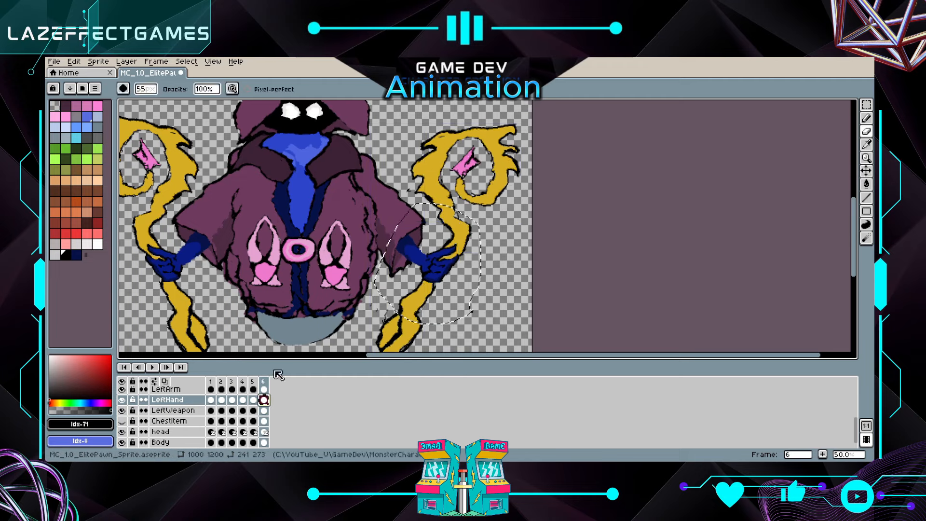
click(233, 400)
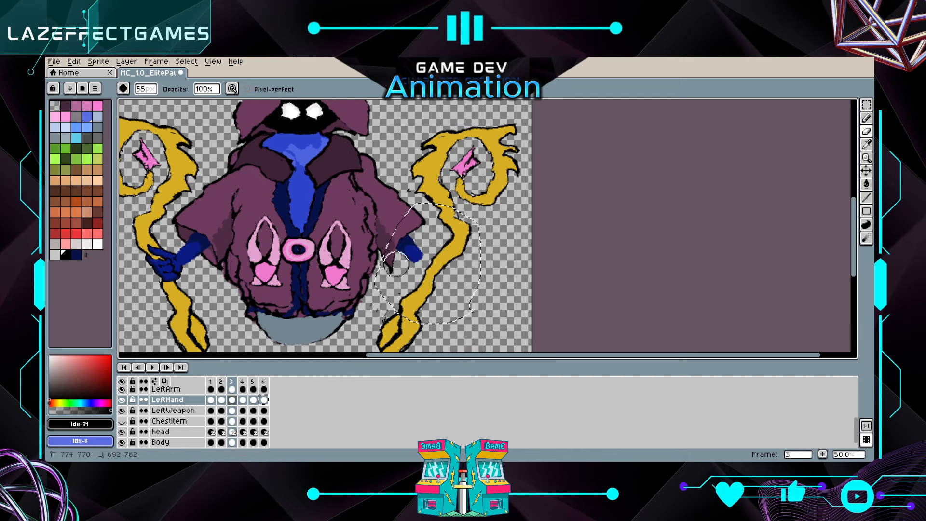
key(v)
key(b)
Replace the LeftHand cel in frame 2 with the copied cel and play the animation to check it
key(comma)
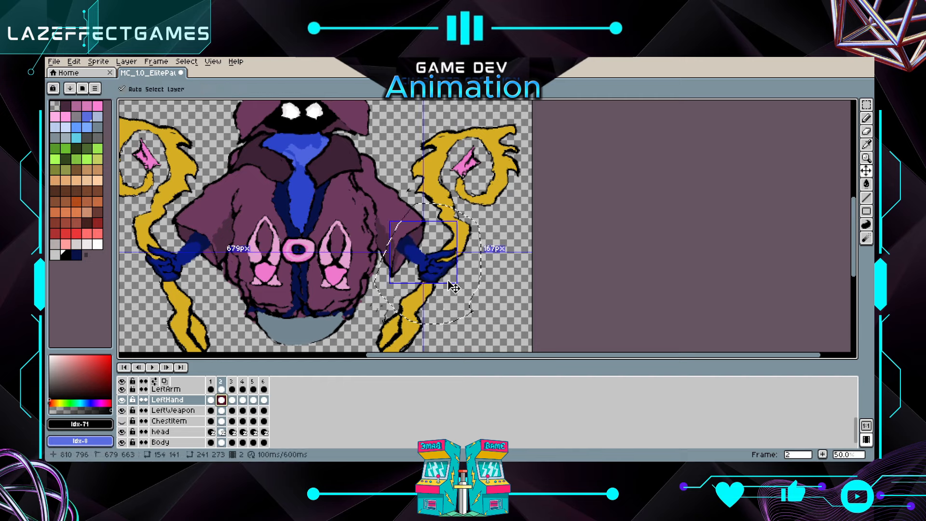
key(v)
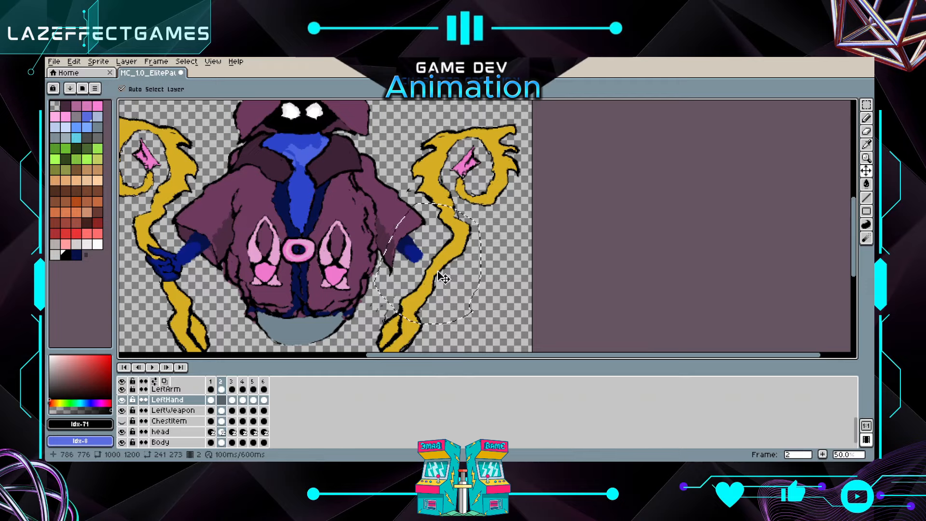
key(b)
click(156, 369)
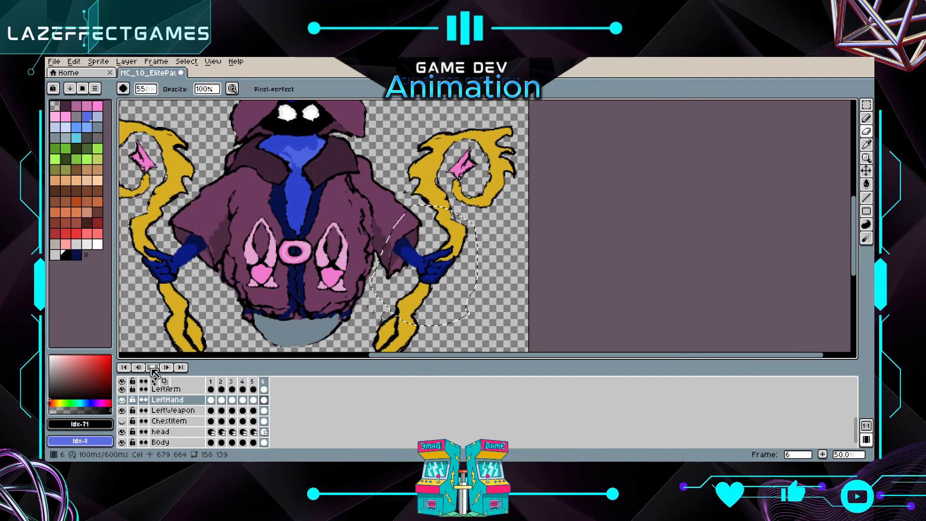
Activate the LeftArm layer in frame 1 and clear the lasso selection around the left hand
click(169, 388)
click(216, 394)
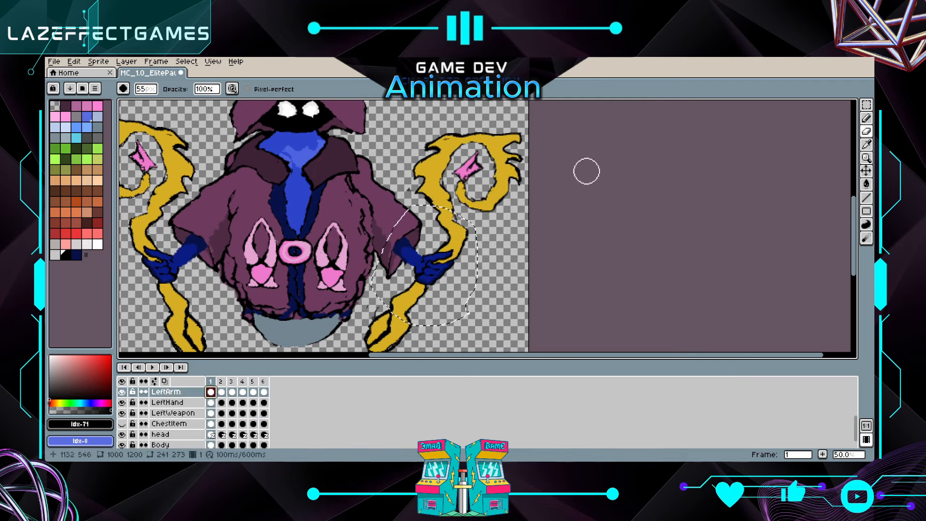
key(q)
click(442, 117)
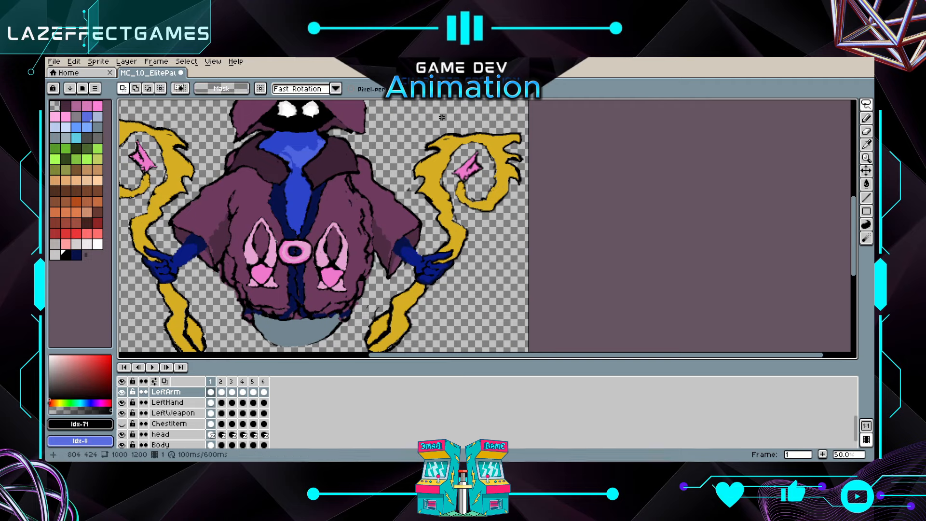
scroll(412, 248, up, 1)
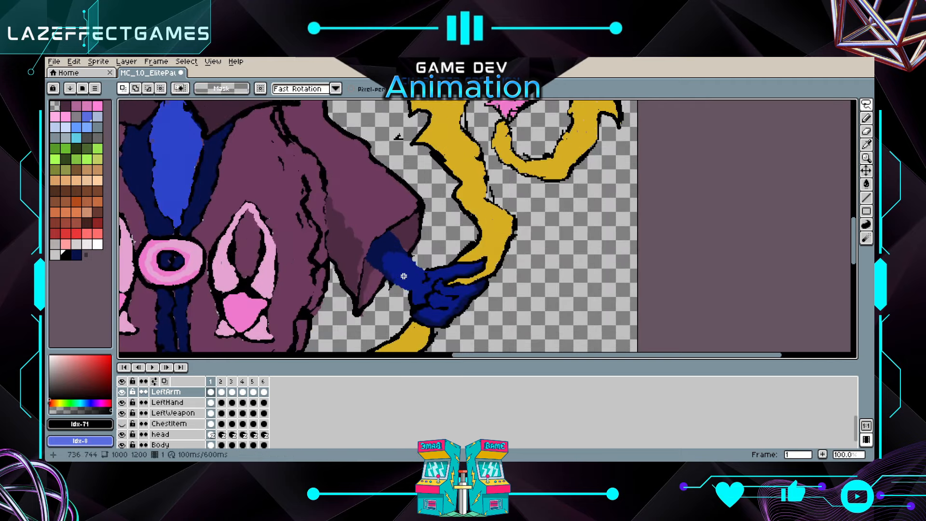
Draw a new black 4 px outline along the left sleeve's cuff, outer edge and shoulder on frame 2's LeftArm layer
click(223, 392)
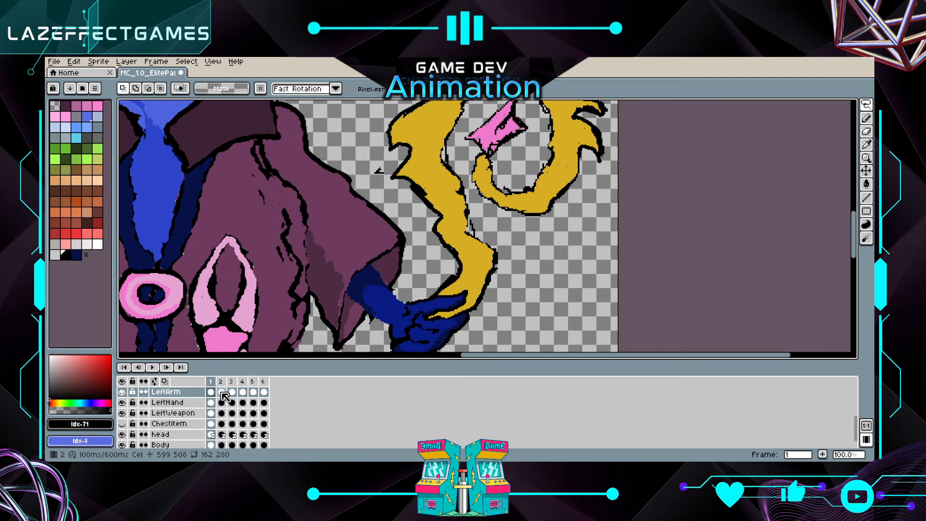
click(223, 393)
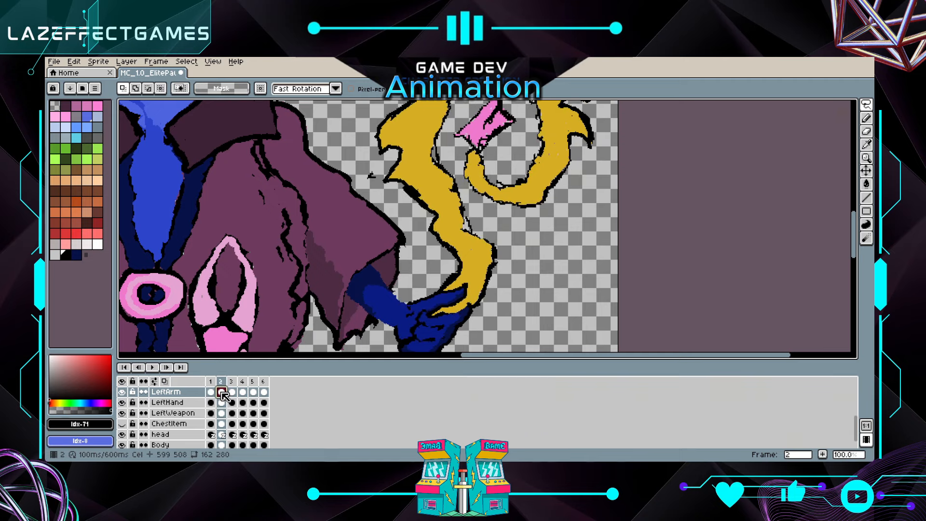
click(867, 133)
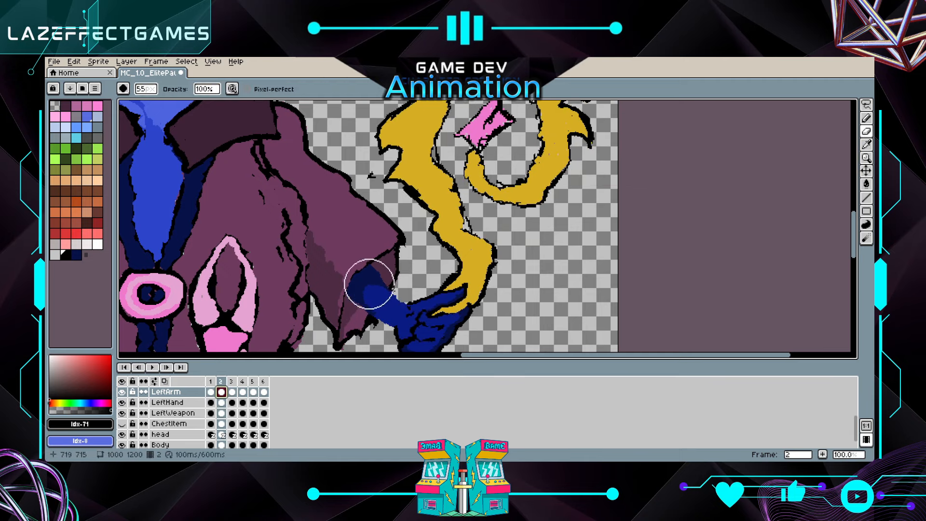
click(146, 90)
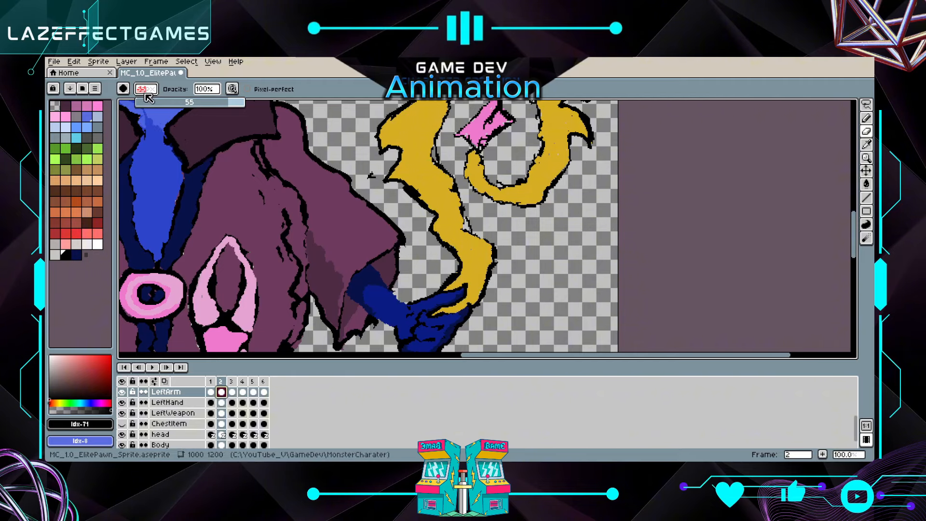
click(67, 255)
click(867, 119)
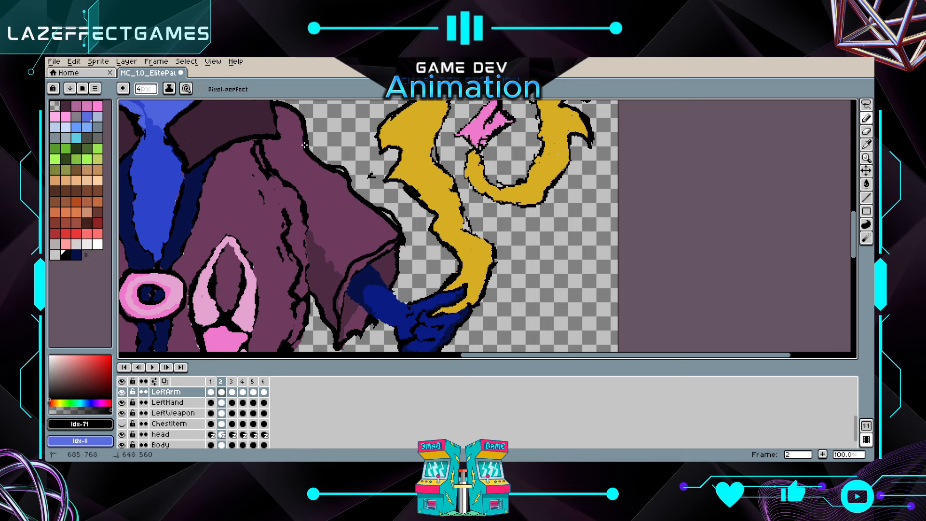
mouse_move(304, 145)
mouse_down()
mouse_move(301, 128)
mouse_move(354, 226)
mouse_move(345, 206)
mouse_up()
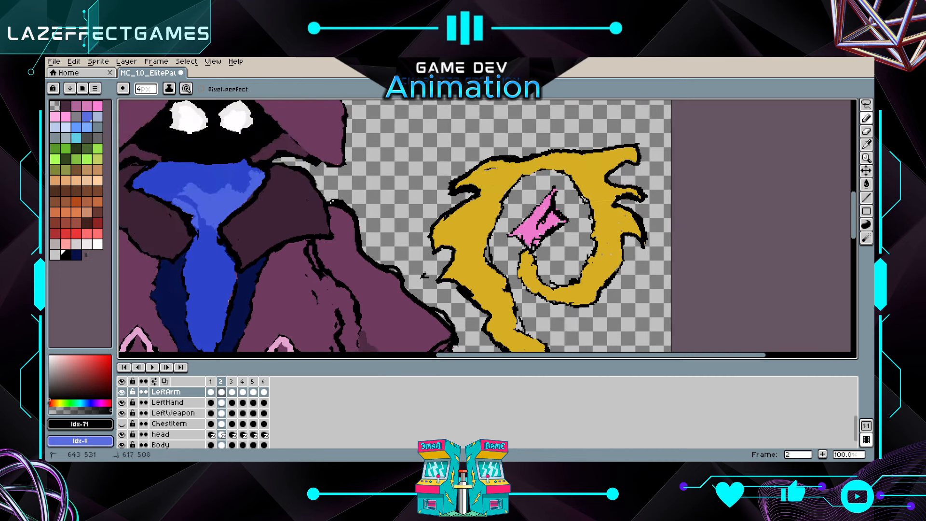
Erase the strip between the old and new cuff outlines of the left sleeve in frame 2 with a 3 px eraser
scroll(412, 255, down, 5)
scroll(413, 254, right, 4)
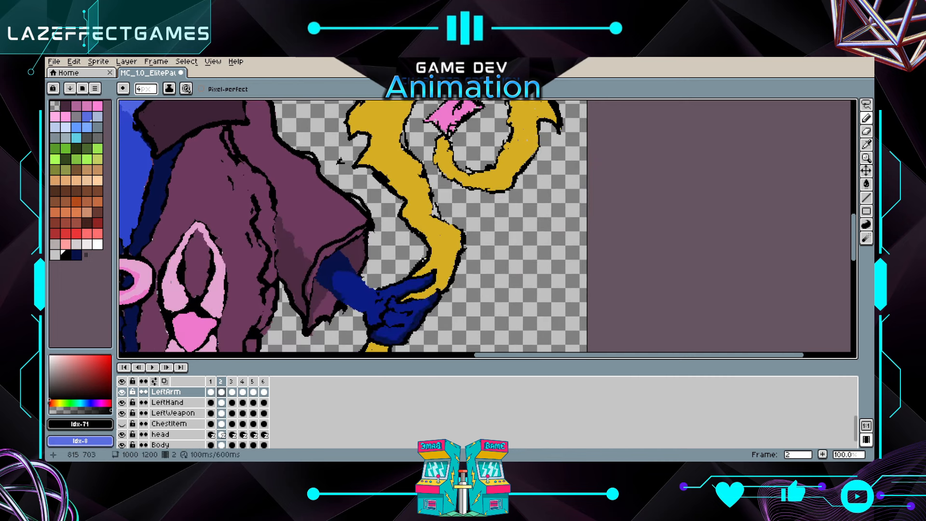
click(867, 131)
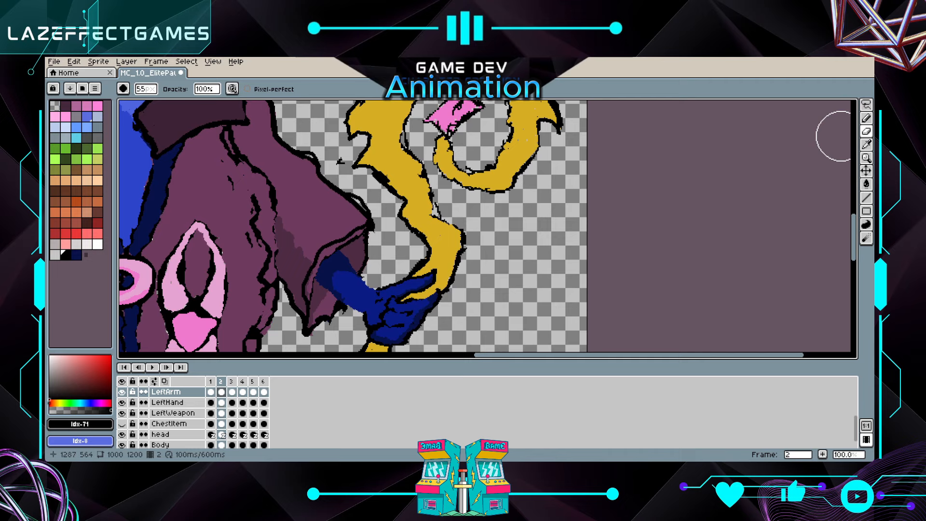
click(145, 88)
click(143, 104)
scroll(385, 238, up, 1)
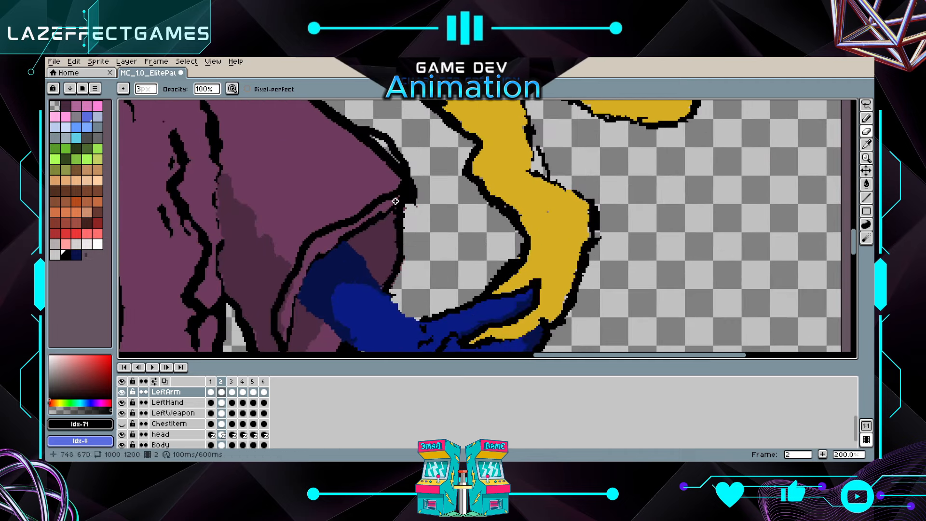
mouse_move(396, 202)
mouse_down()
mouse_move(379, 217)
mouse_move(337, 235)
mouse_up()
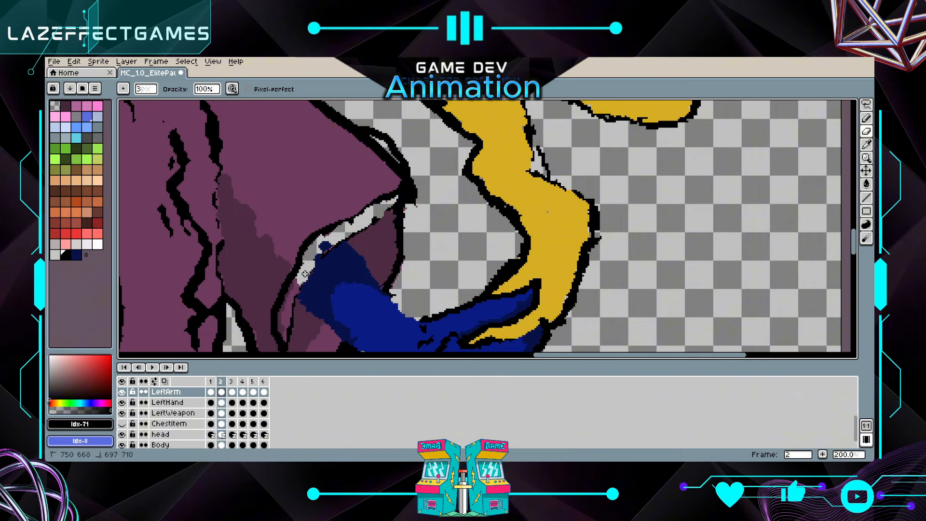
drag(315, 263, 299, 280)
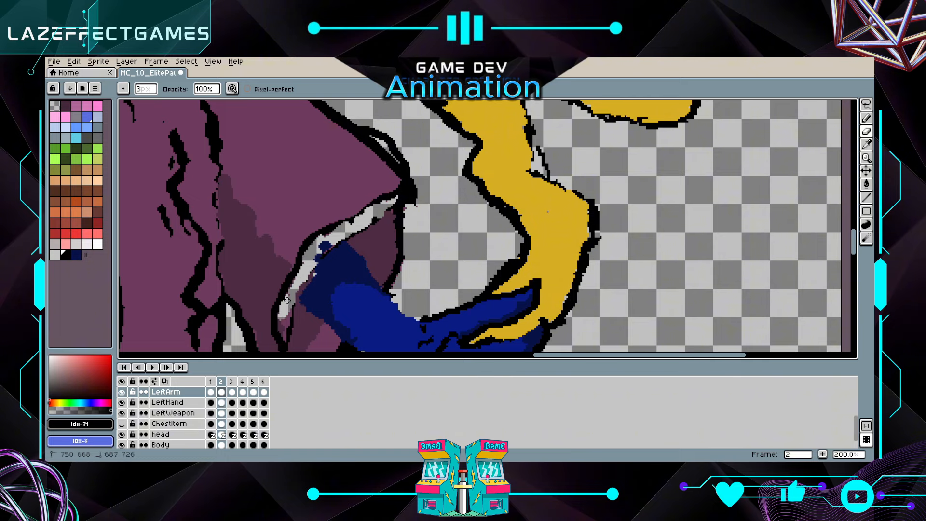
scroll(287, 304, down, 1)
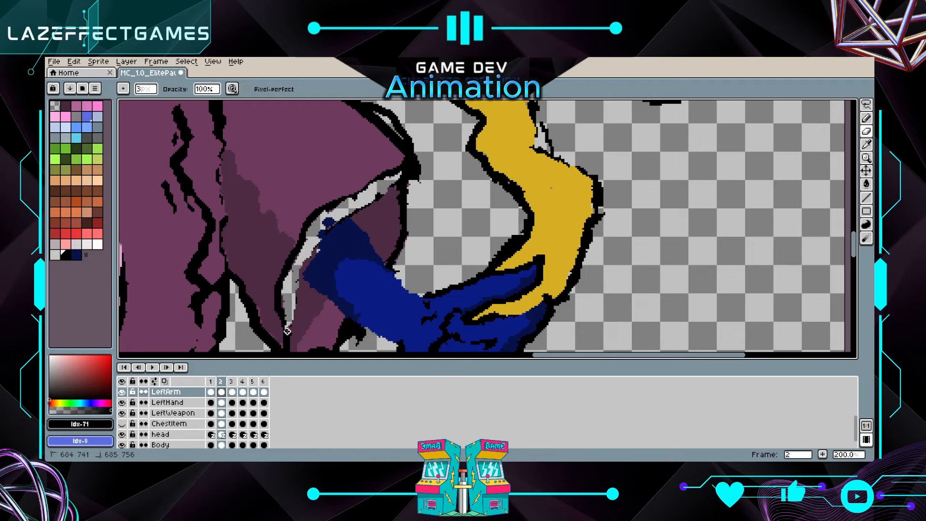
scroll(276, 294, down, 1)
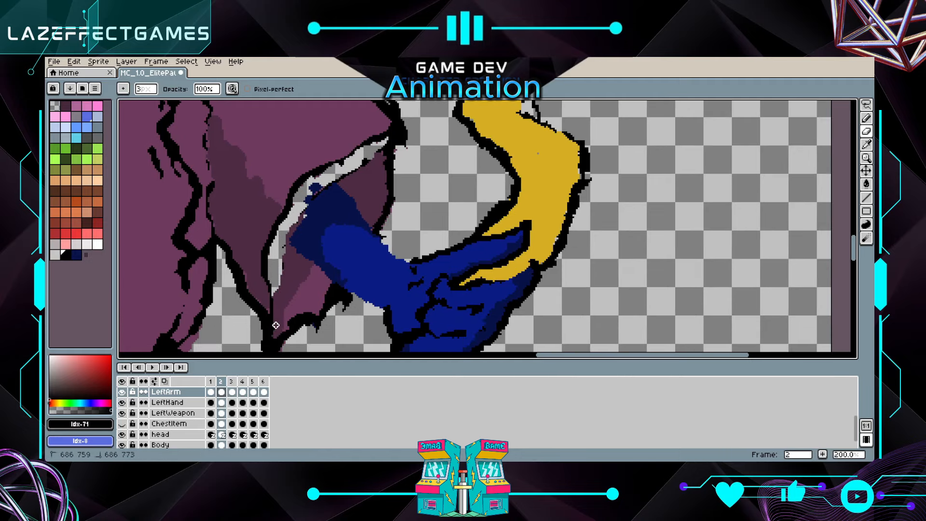
scroll(290, 328, up, 2)
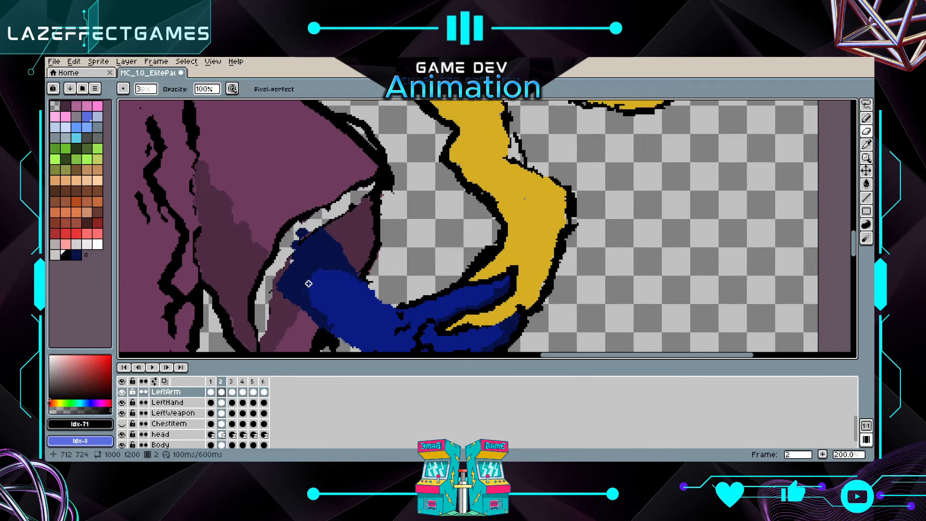
drag(316, 263, 341, 298)
scroll(364, 306, down, 2)
scroll(369, 308, up, 1)
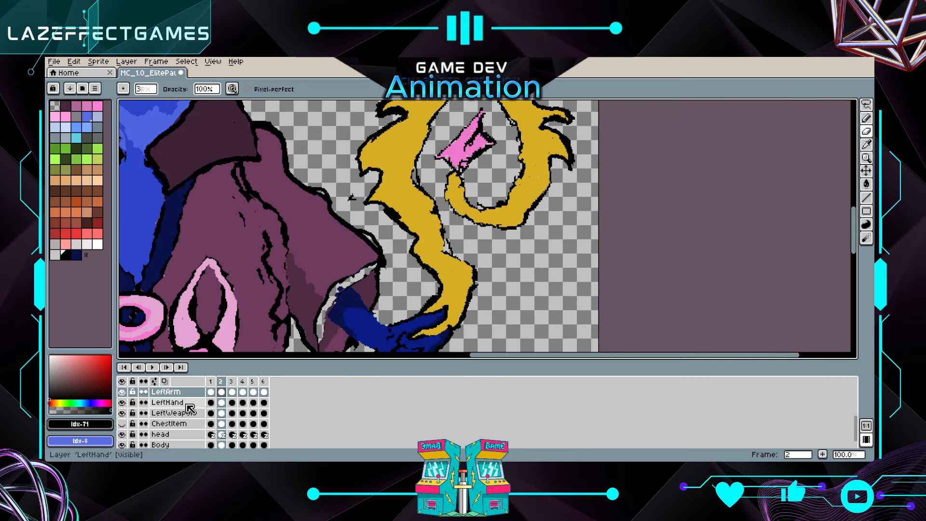
Sample the sleeve's purple and paint over the old outline inside the left sleeve's upper edge and shoulder in frame 2
key(v)
click(867, 118)
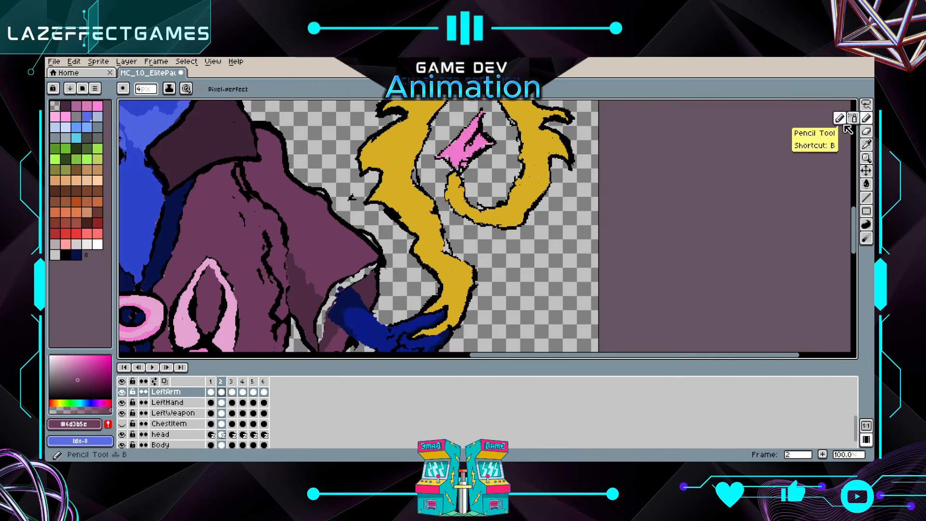
scroll(440, 254, up, 2)
mouse_move(247, 245)
mouse_down()
mouse_move(230, 222)
mouse_move(376, 299)
mouse_up()
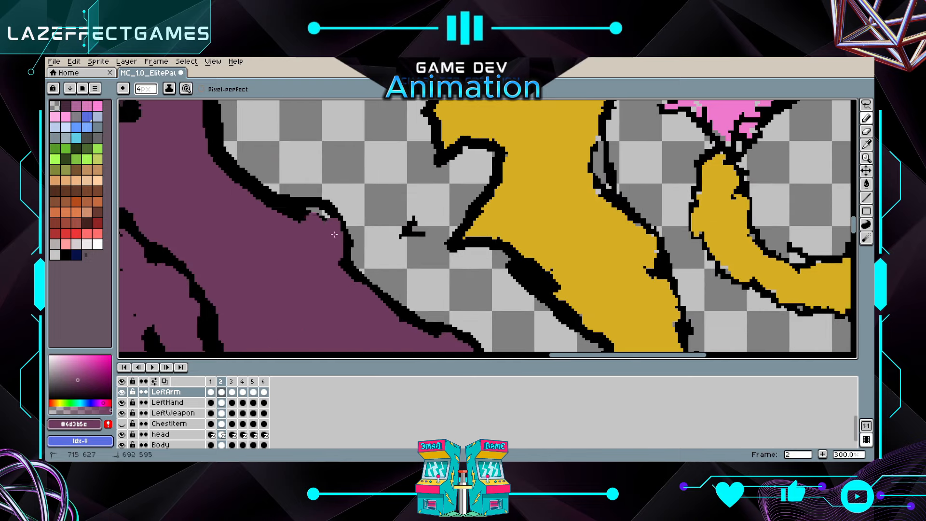
drag(299, 213, 315, 310)
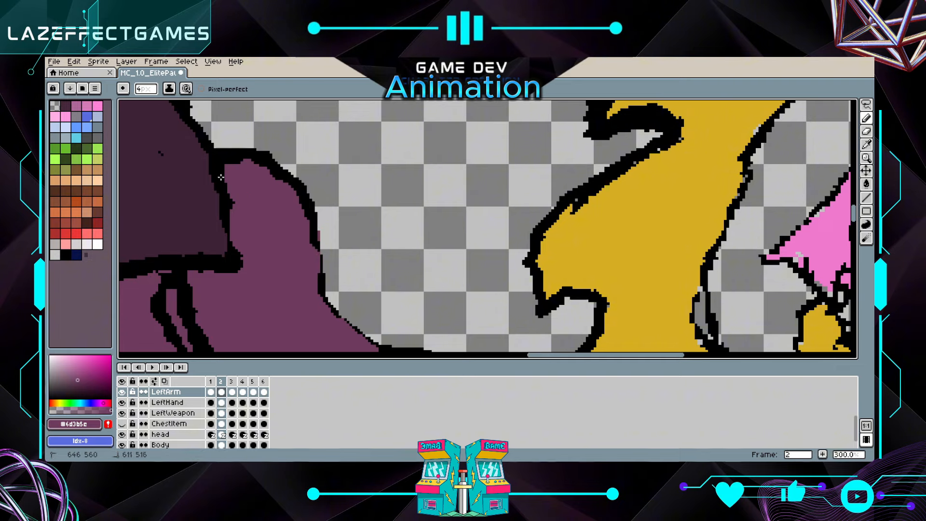
scroll(281, 305, down, 1)
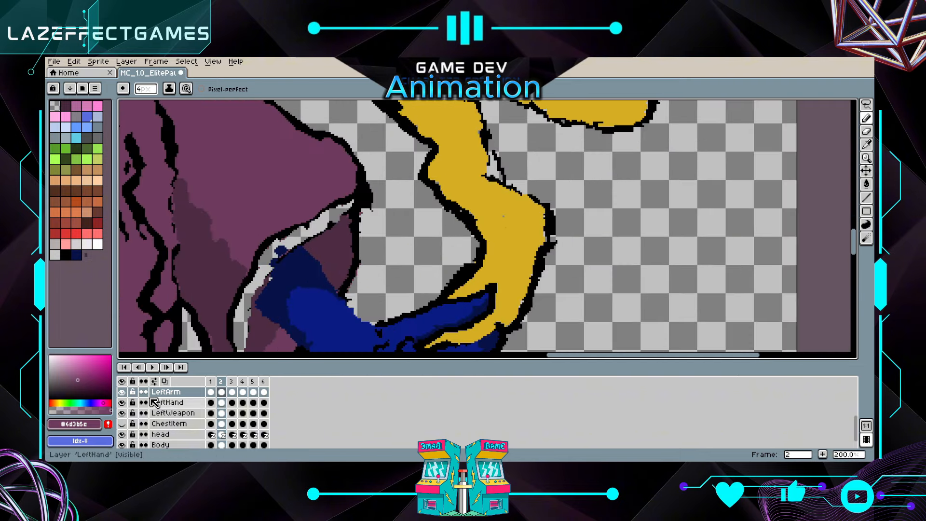
Try moving the right staff upward on frame 4's RightWeapon layer
click(154, 403)
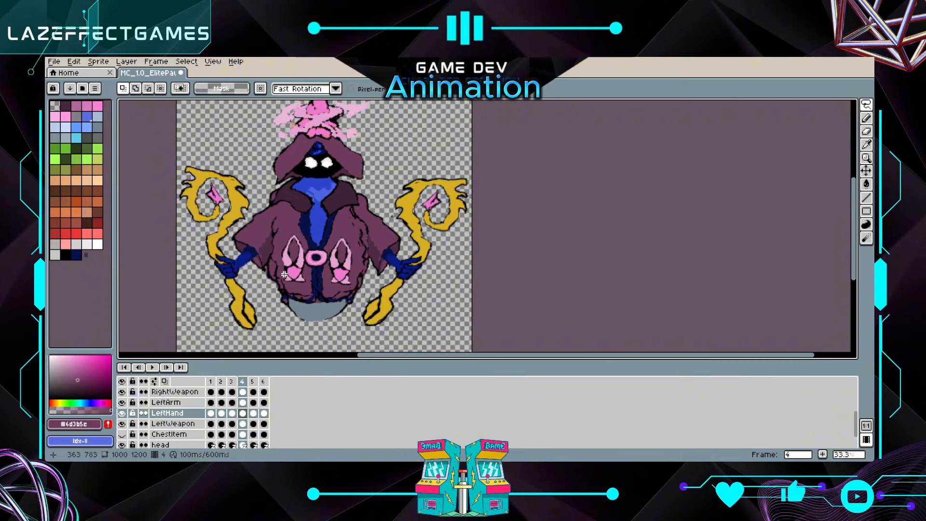
drag(284, 273, 309, 281)
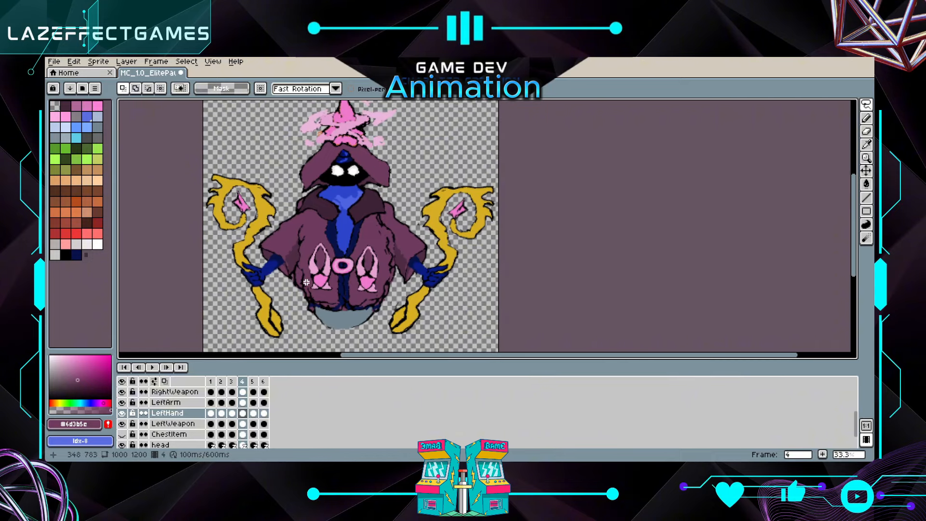
scroll(187, 416, up, 1)
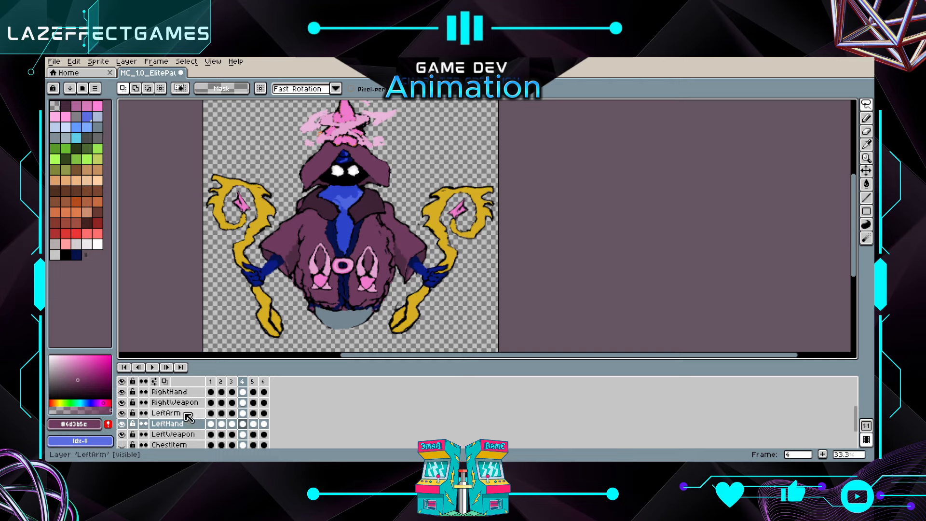
click(193, 405)
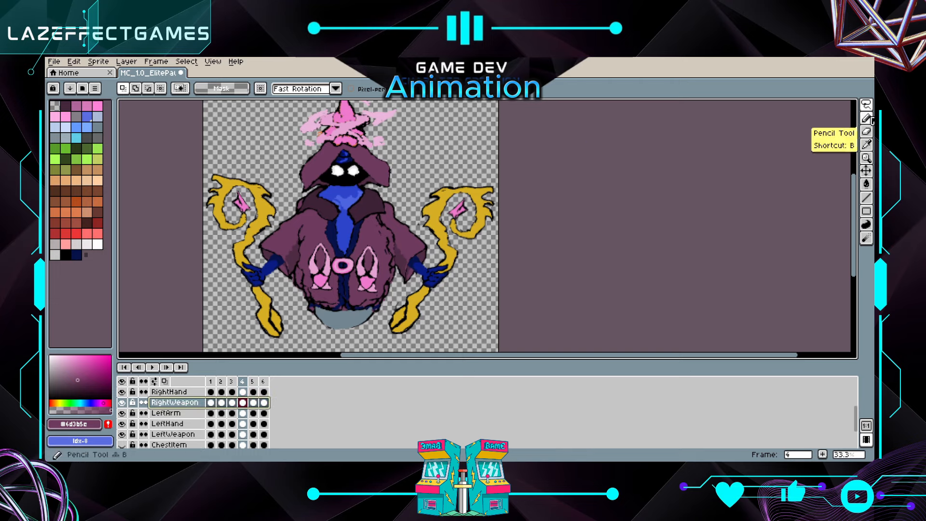
click(867, 170)
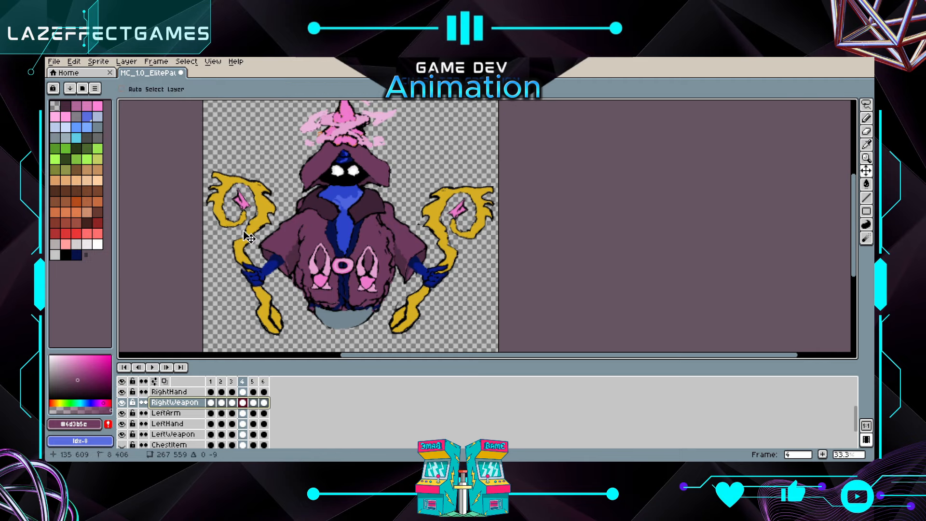
drag(249, 237, 249, 226)
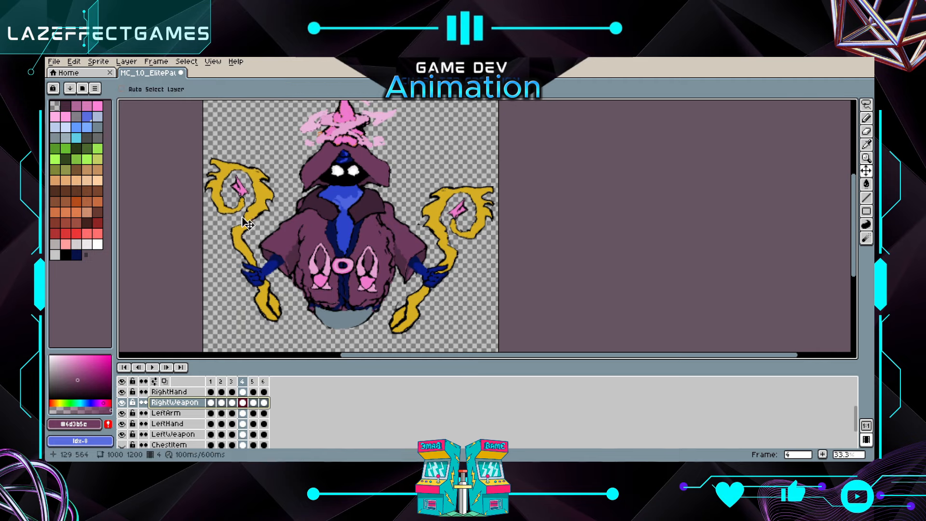
Lasso the right staff in frame 4, rotate it by -8.1° and shift it slightly upward
click(867, 104)
click(832, 106)
mouse_move(212, 146)
mouse_down()
mouse_move(292, 165)
mouse_move(279, 318)
mouse_up()
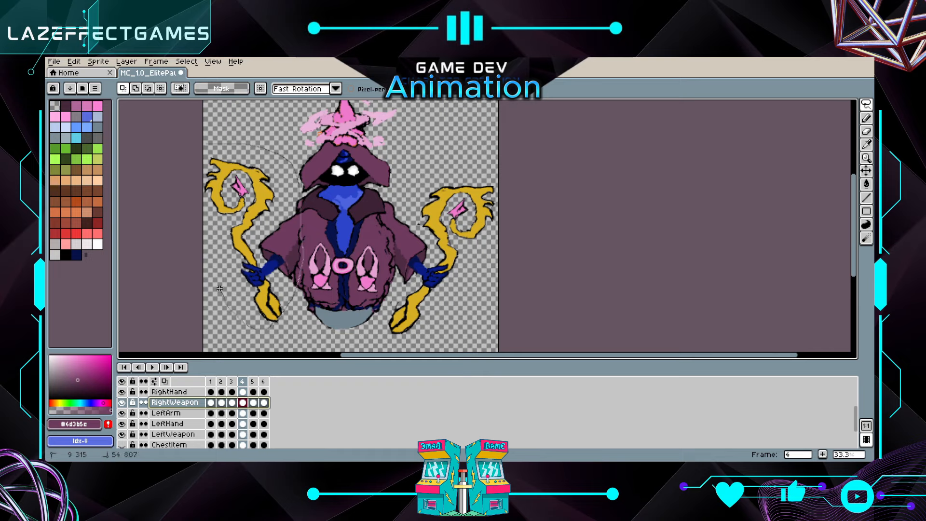
drag(230, 140, 230, 140)
drag(314, 338, 304, 347)
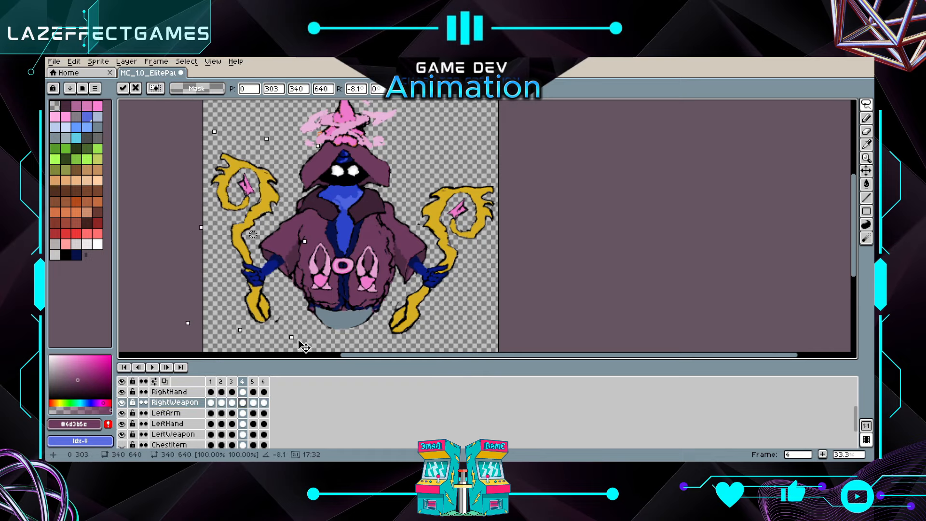
drag(250, 253, 249, 241)
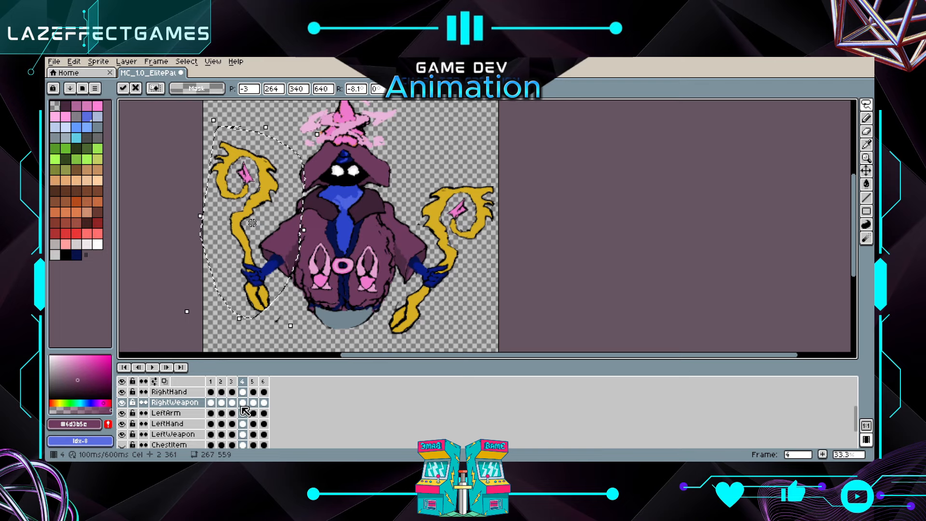
Undo the right staff's rotation, selection and upward move in frame 4
key(ctrl+z)
key(ctrl+z)
key(ctrl+z)
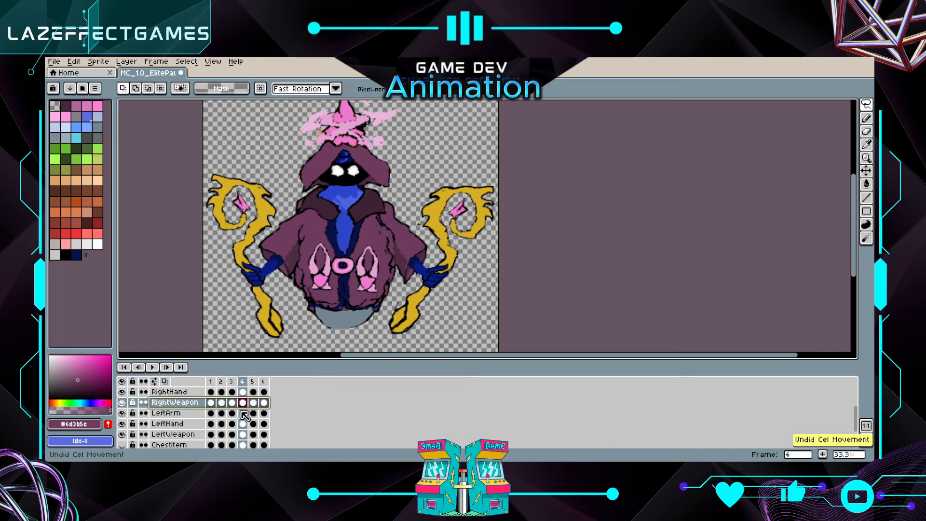
Erase frame 1's right staff on the RightWeapon layer with a 53 px eraser and paste the copied raised staff in its place
key(Left)
key(Left)
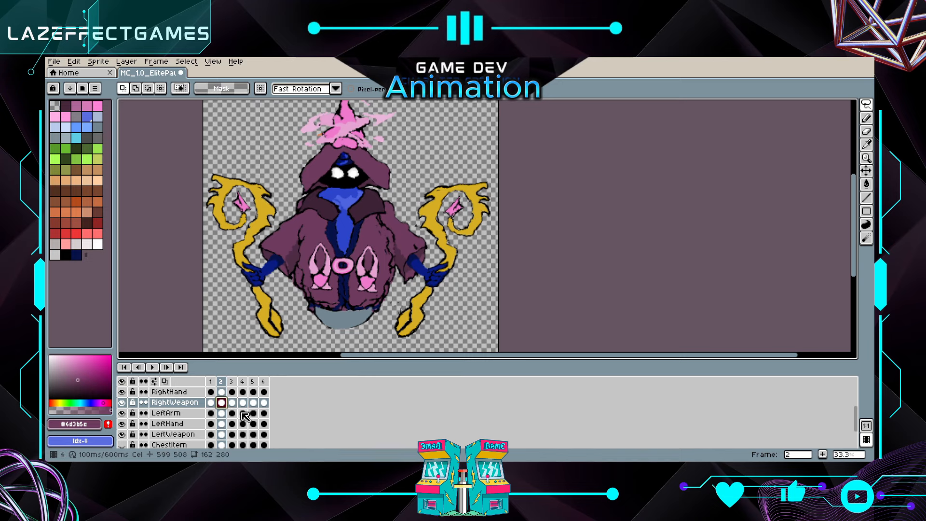
click(211, 402)
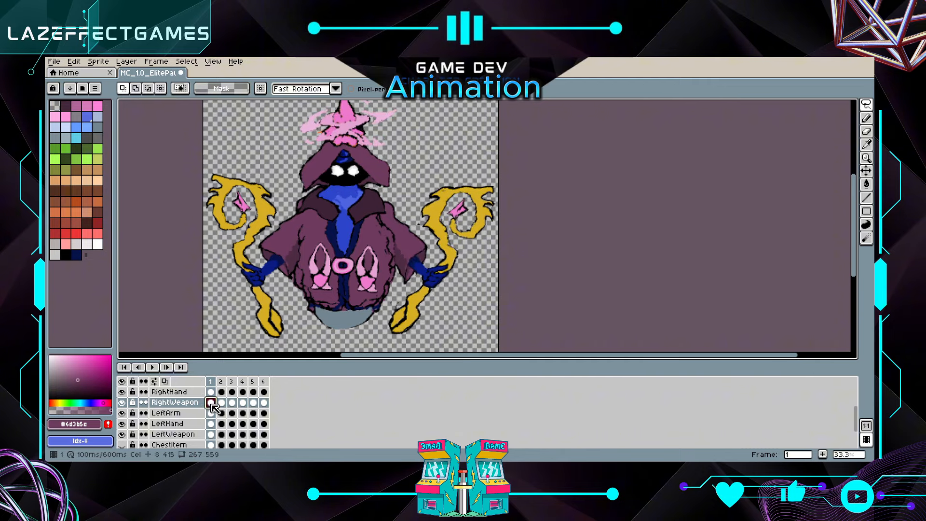
click(867, 132)
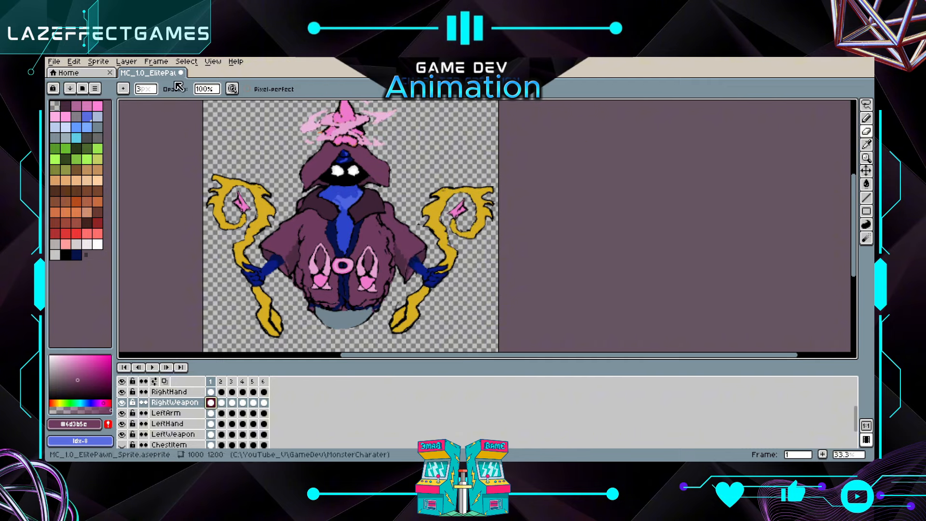
drag(146, 89, 183, 97)
mouse_move(282, 338)
mouse_down()
mouse_move(251, 233)
mouse_move(277, 193)
mouse_move(284, 202)
mouse_move(269, 185)
mouse_move(238, 188)
mouse_move(240, 178)
mouse_move(270, 331)
mouse_up()
key(ctrl)
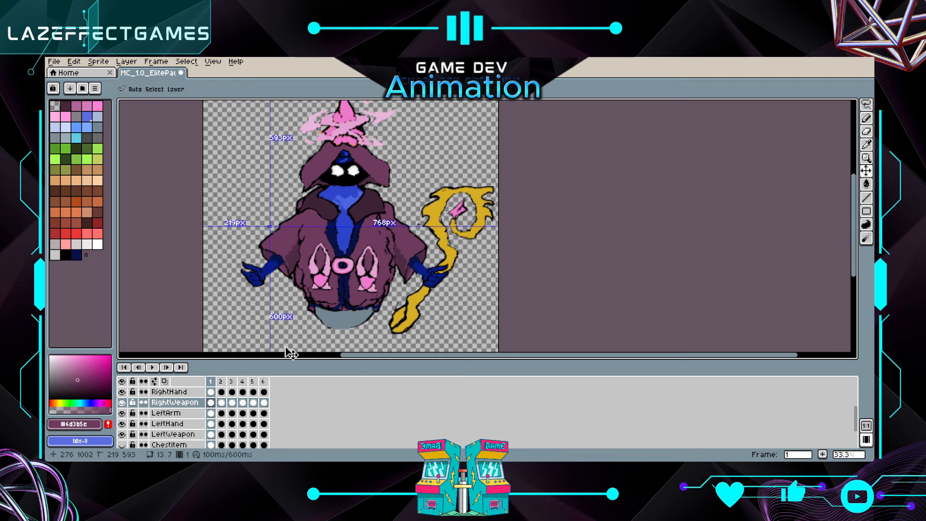
key(ctrl+v)
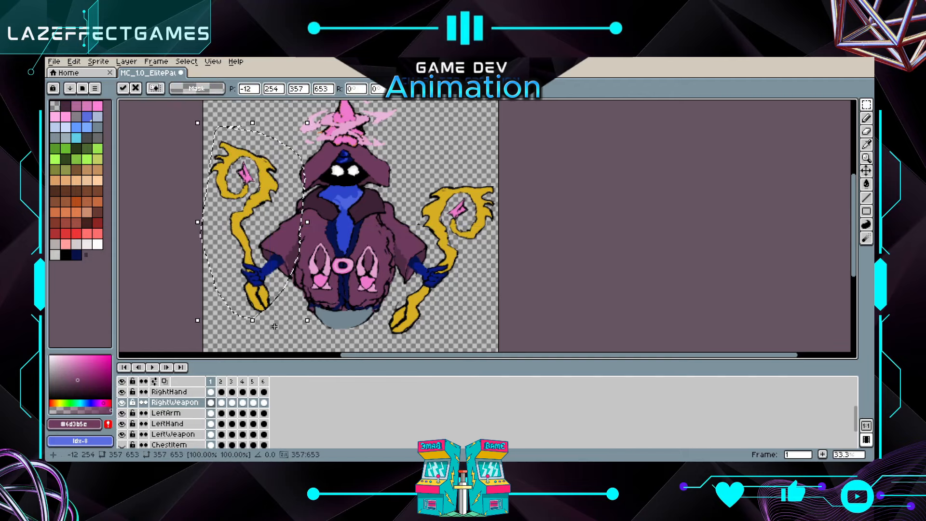
click(220, 402)
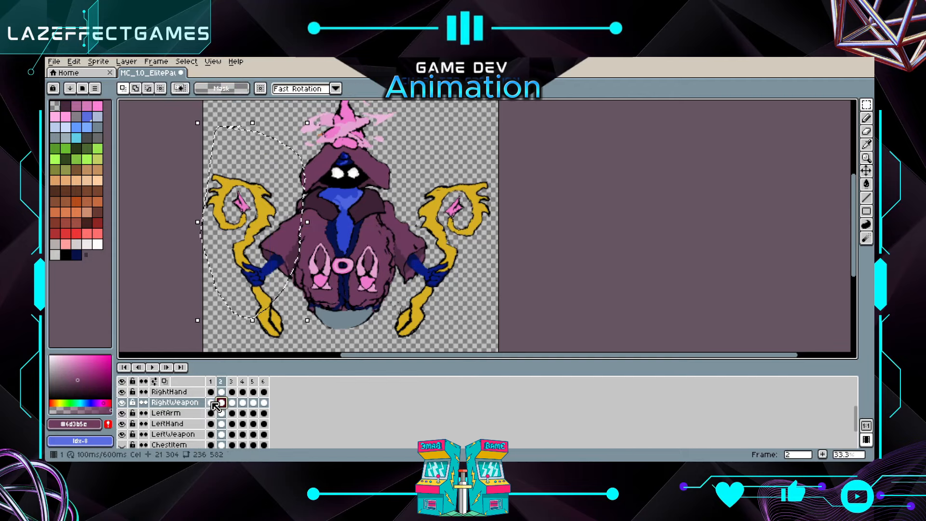
click(211, 403)
click(222, 403)
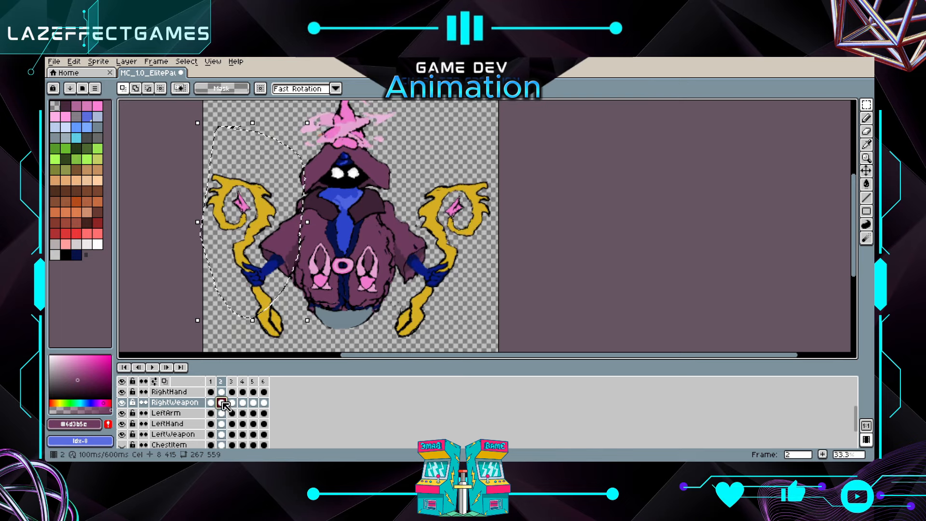
click(211, 402)
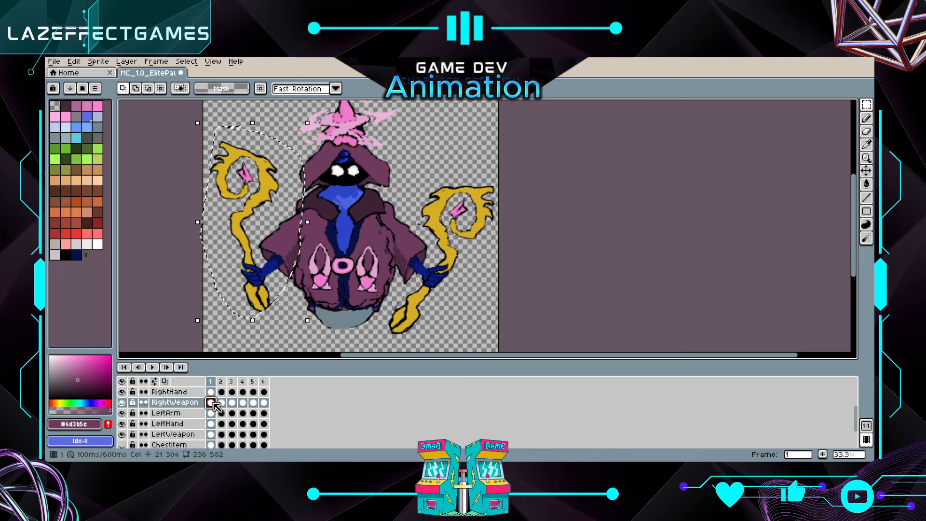
Replace frame 4's right staff on the RightWeapon layer by clearing the selection, erasing the old staff and pasting the raised copy
click(243, 403)
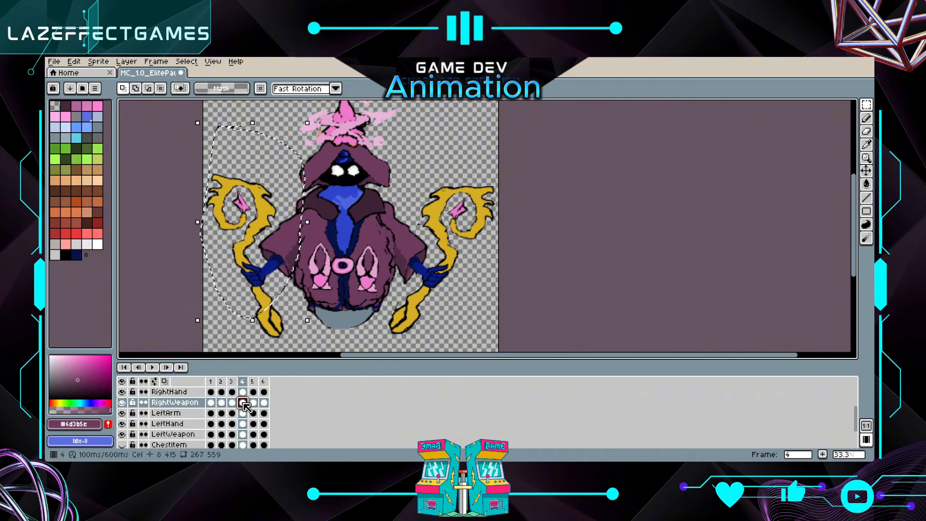
key(b)
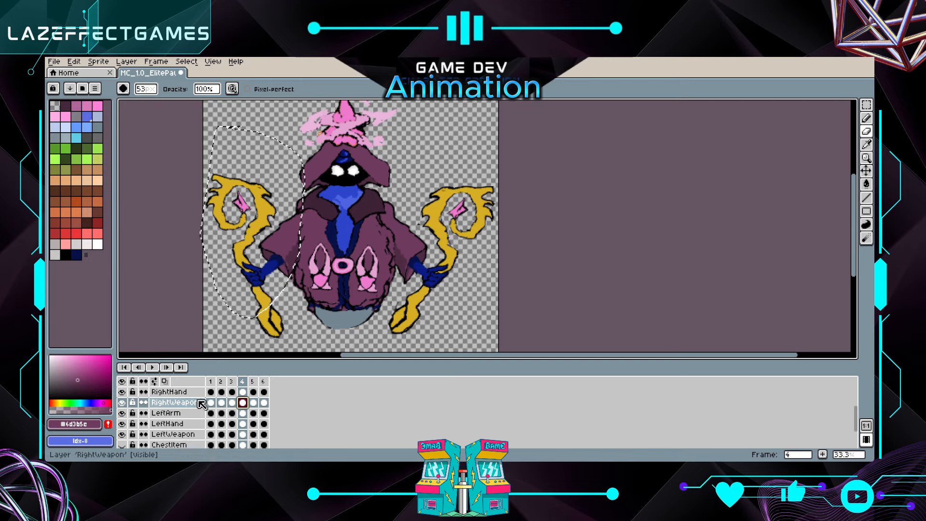
click(867, 104)
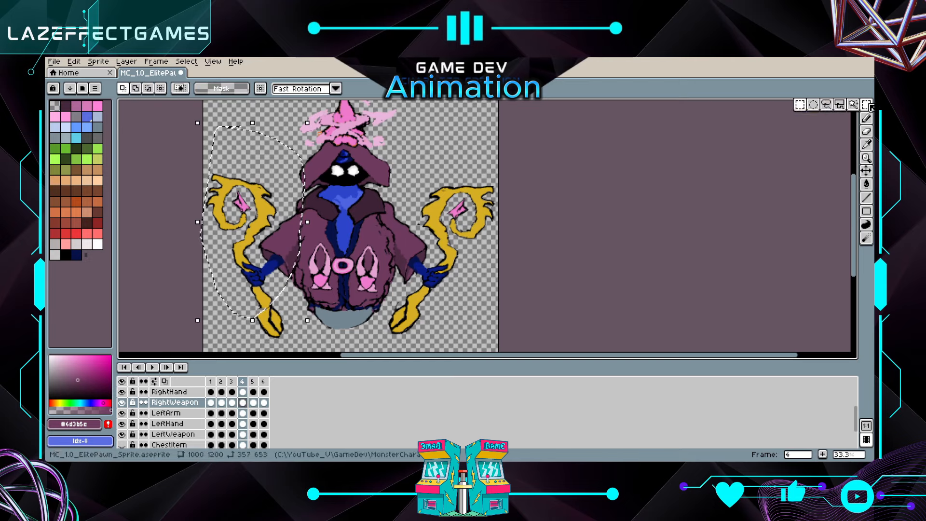
click(826, 105)
key(ctrl+d)
click(866, 131)
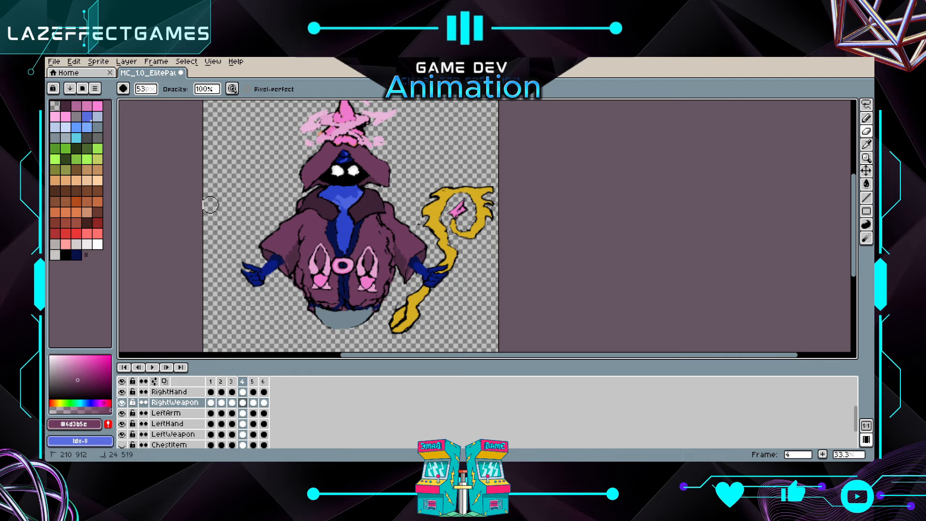
key(ctrl+v)
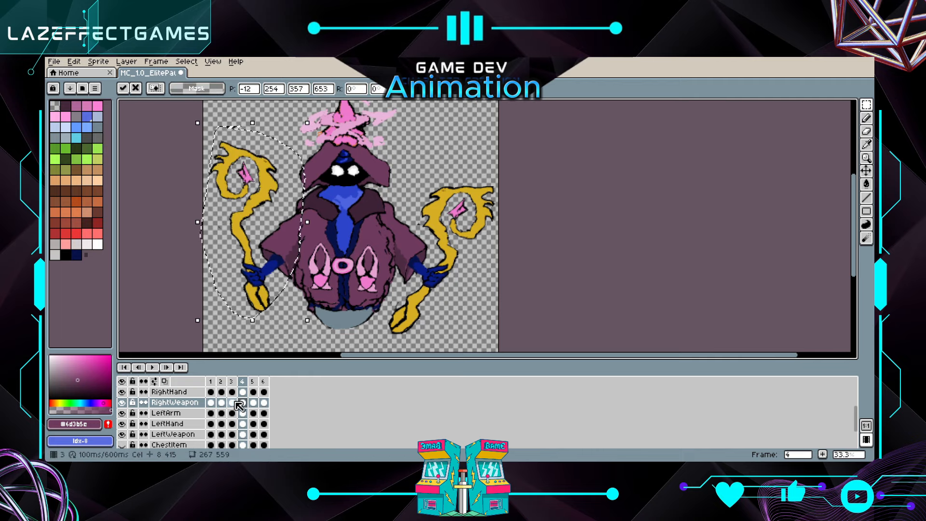
Erase the old right staff in frame 5 and paste the raised staff copy there
click(253, 402)
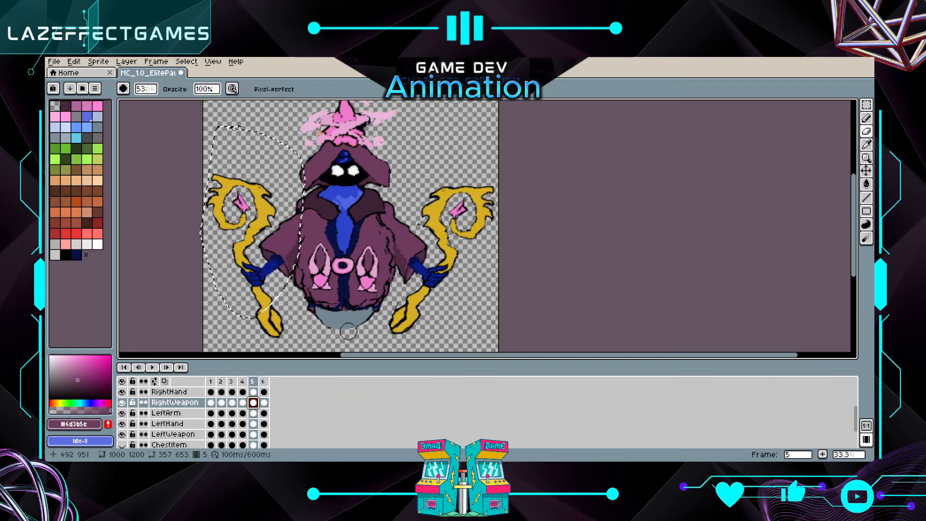
click(867, 105)
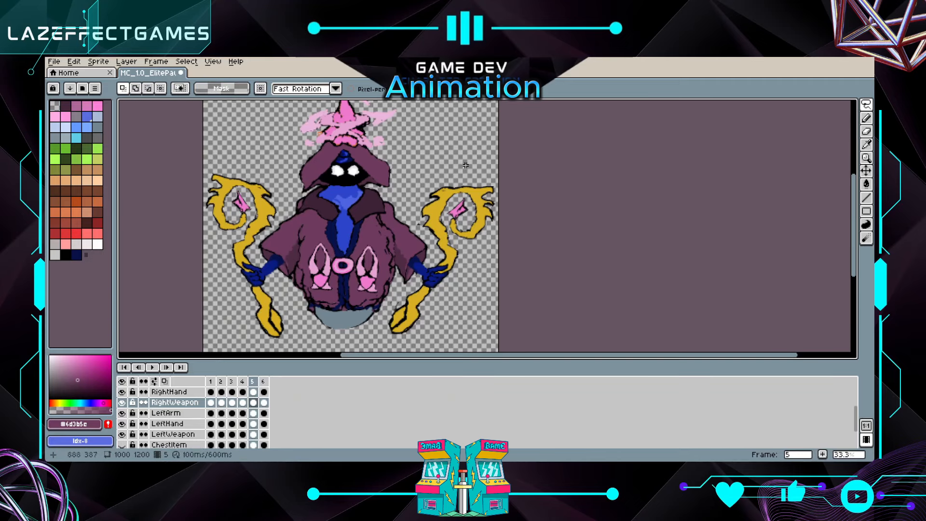
click(867, 132)
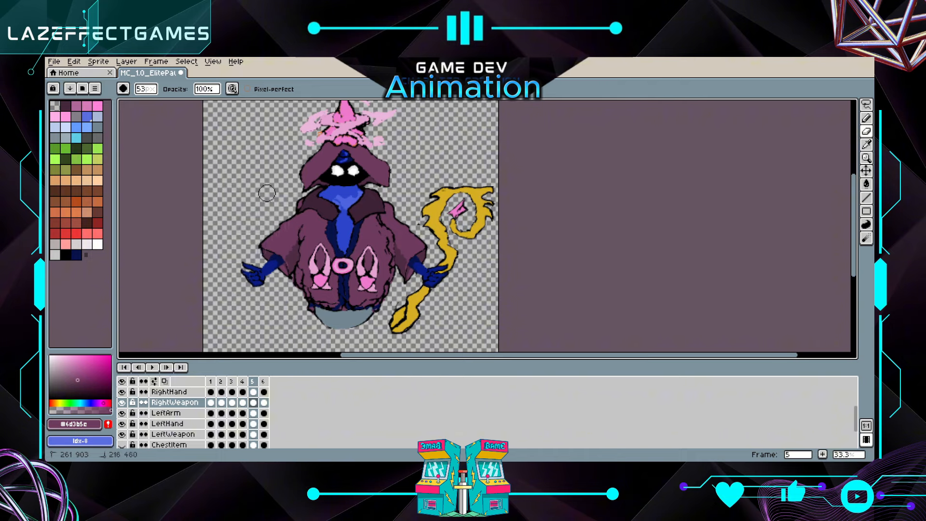
key(ctrl+v)
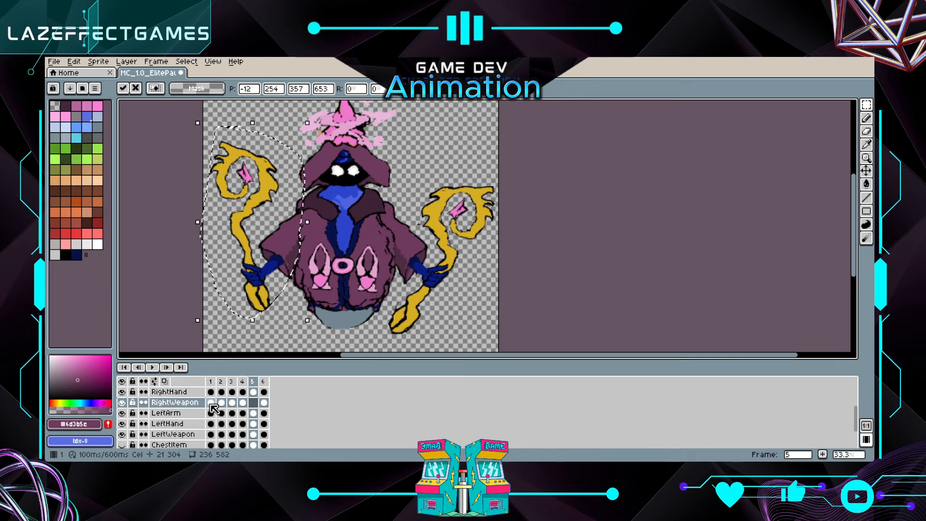
click(211, 402)
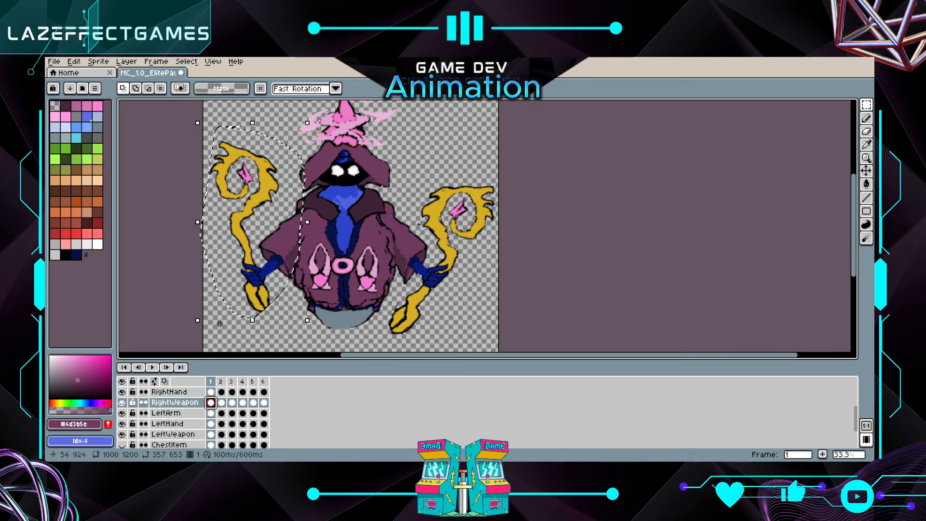
Select the area around the right hand in frame 1 and move the hand on the RightHand layer up along the raised staff
mouse_move(869, 112)
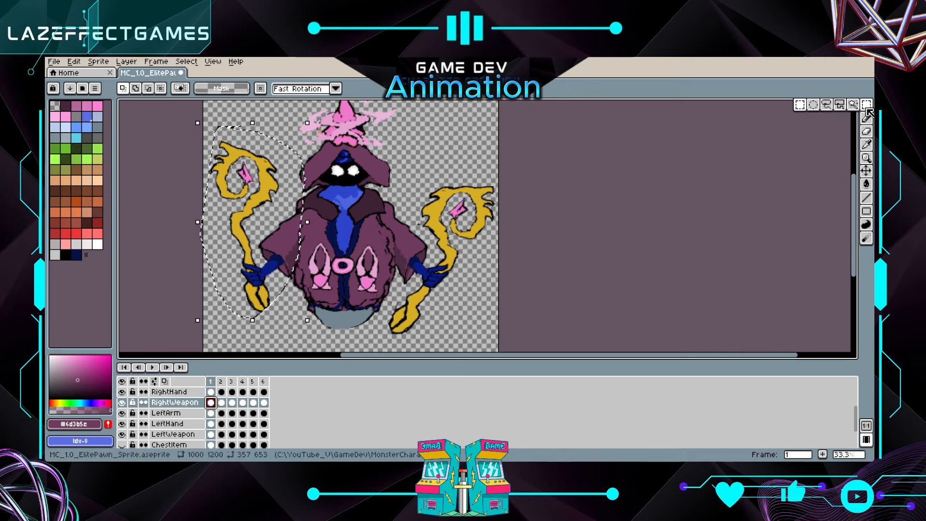
key(ctrl+d)
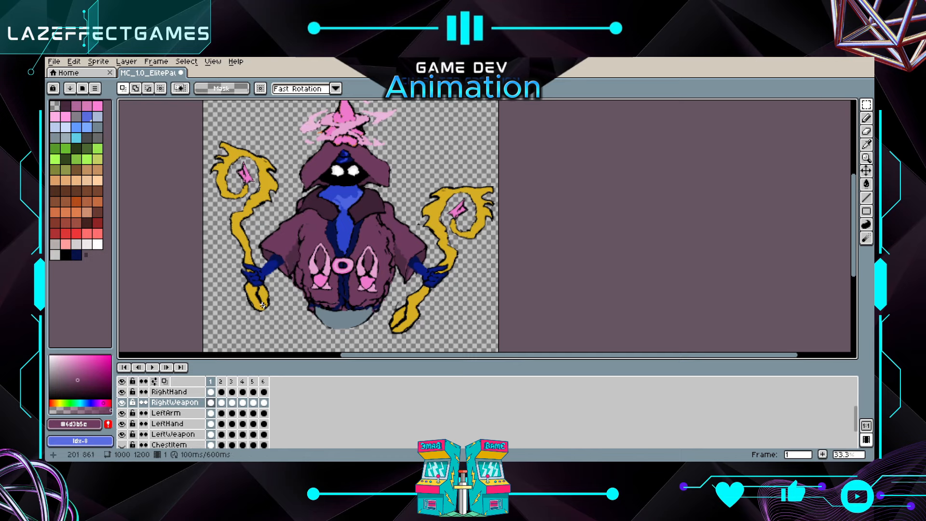
drag(272, 292, 240, 285)
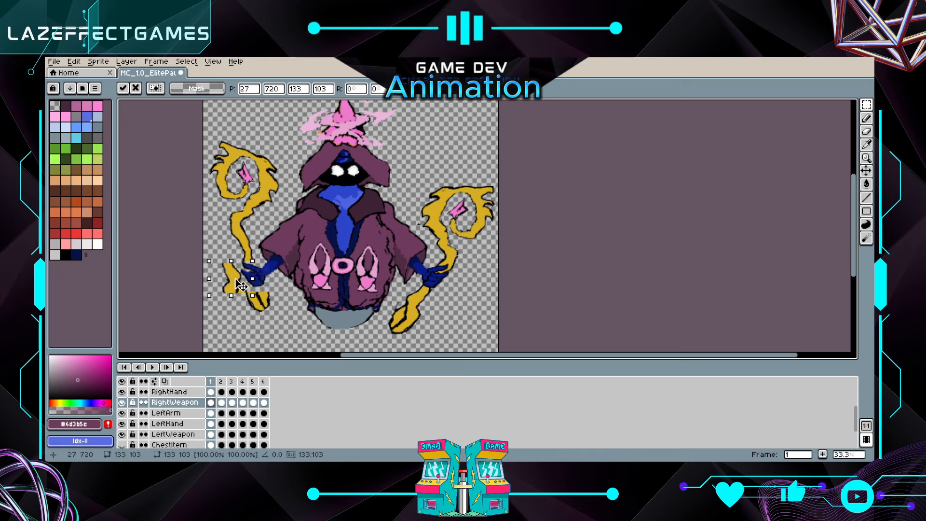
key(ctrl+z)
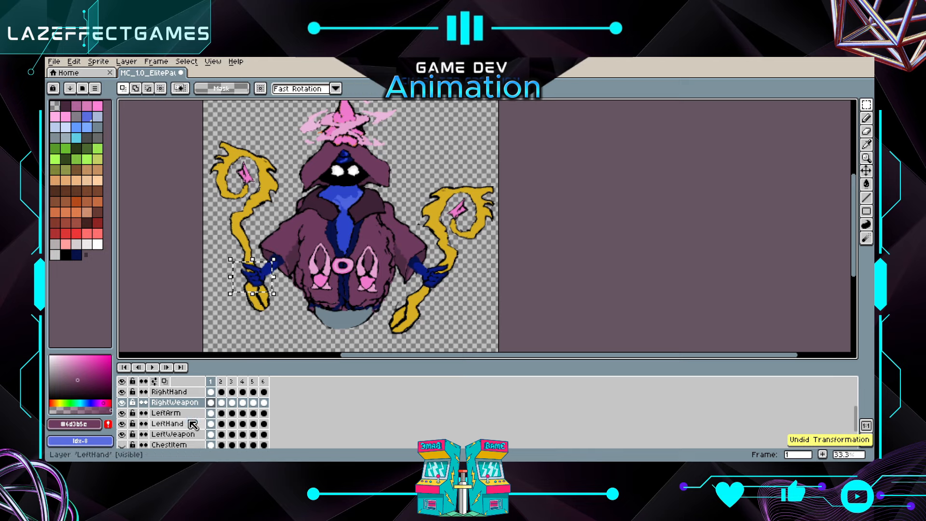
scroll(214, 407, up, 1)
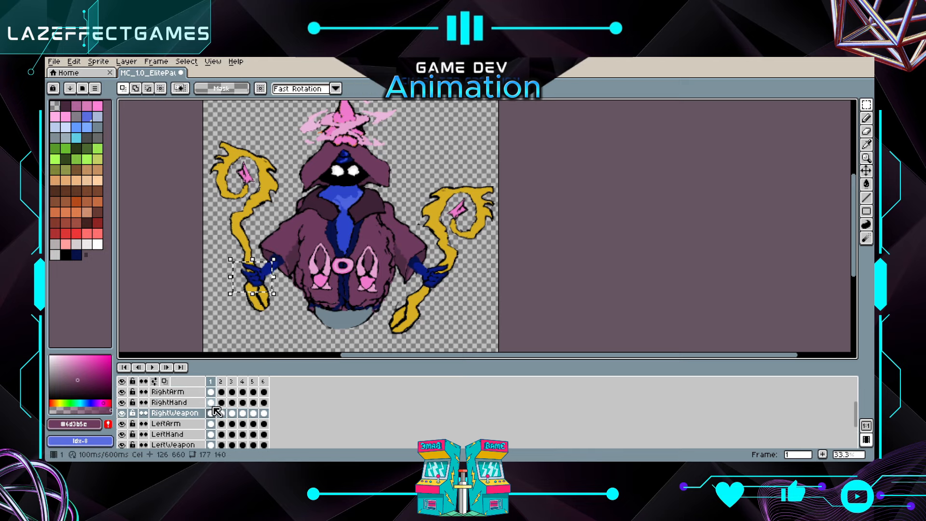
click(211, 403)
drag(263, 284, 249, 246)
key(Return)
Draw a black outline around the raised right hand and along the forearm's upper and lower edges in frame 1
scroll(250, 246, up, 5)
drag(271, 299, 269, 300)
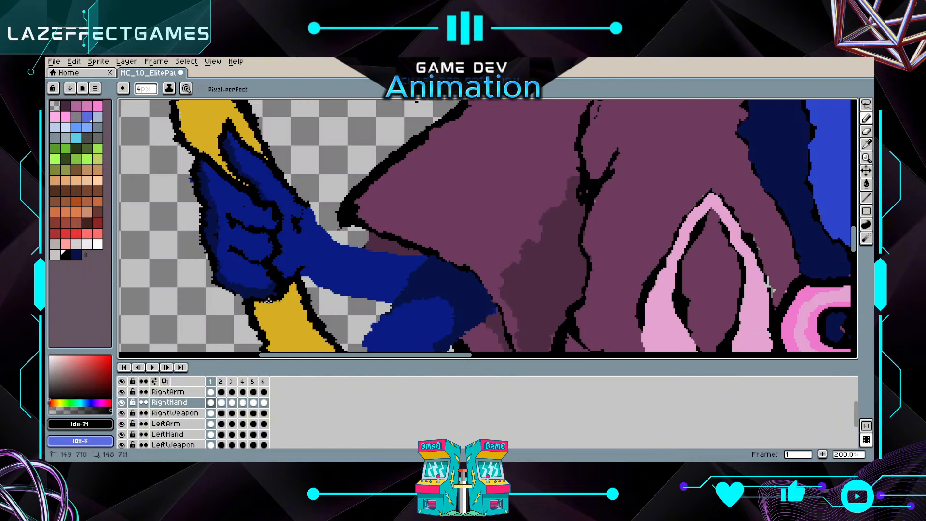
drag(192, 175, 197, 187)
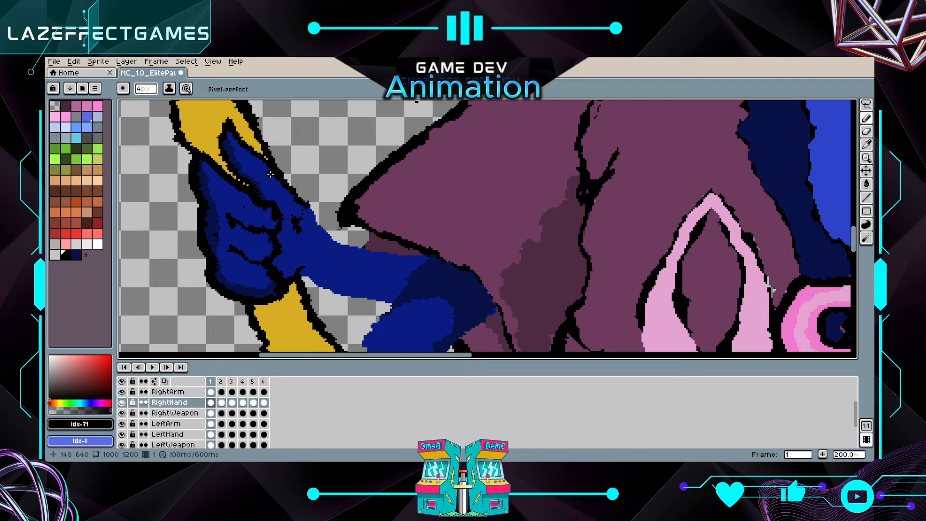
mouse_move(307, 206)
mouse_down()
mouse_move(345, 245)
mouse_move(420, 259)
mouse_up()
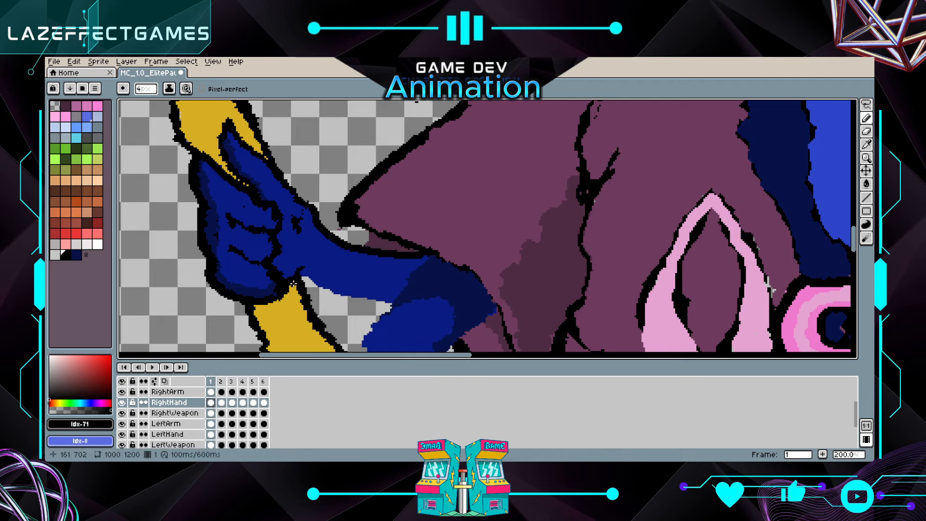
drag(304, 275, 376, 303)
scroll(375, 303, down, 1)
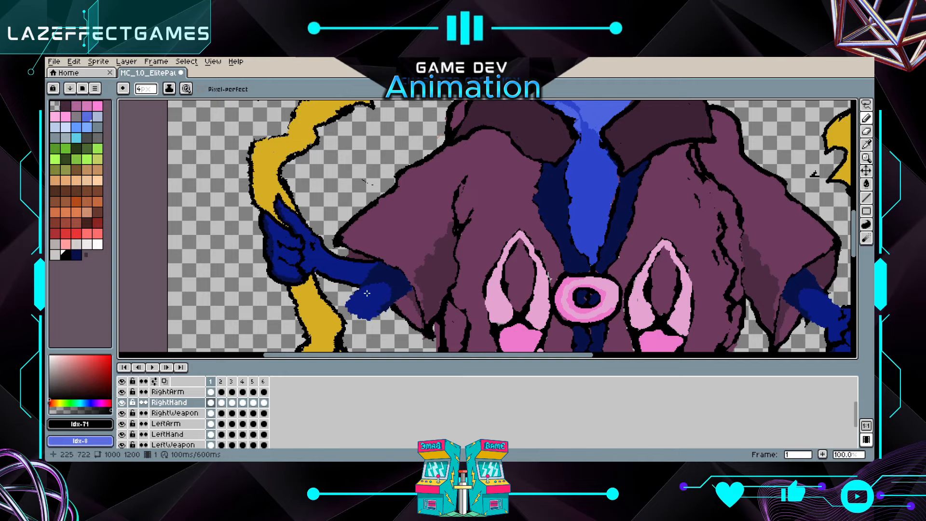
Sample the dark blue inside the right sleeve opening and shade the forearm near the sleeve in frame 1
scroll(367, 292, up, 1)
click(867, 144)
click(453, 261)
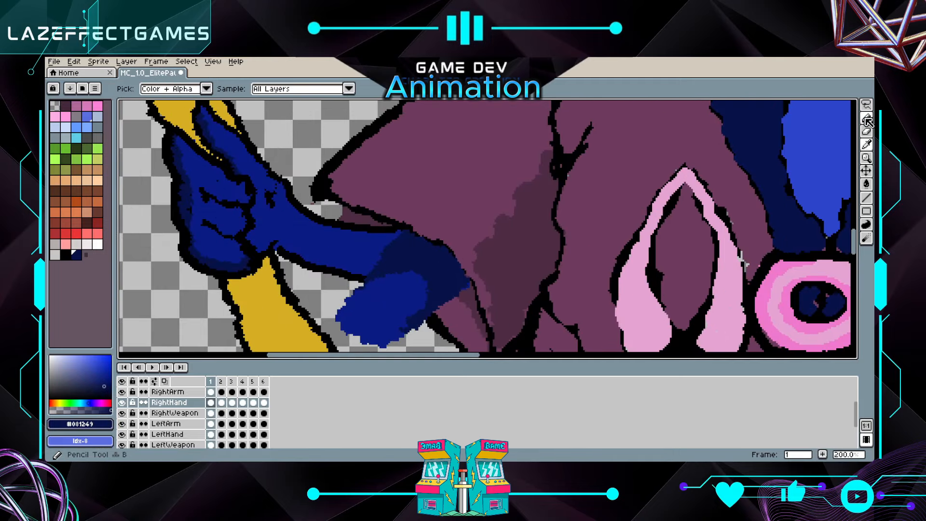
click(867, 118)
mouse_move(352, 249)
mouse_down()
mouse_move(374, 240)
mouse_move(335, 233)
mouse_up()
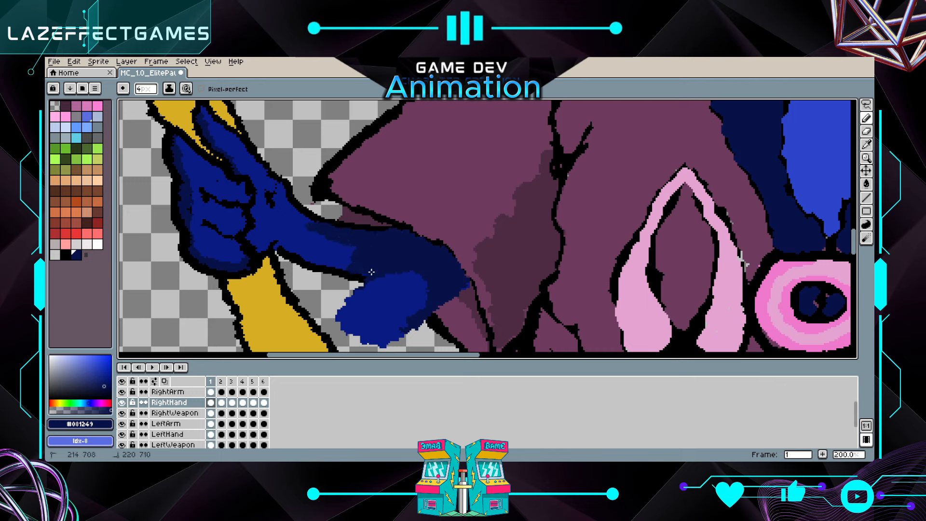
scroll(372, 271, down, 2)
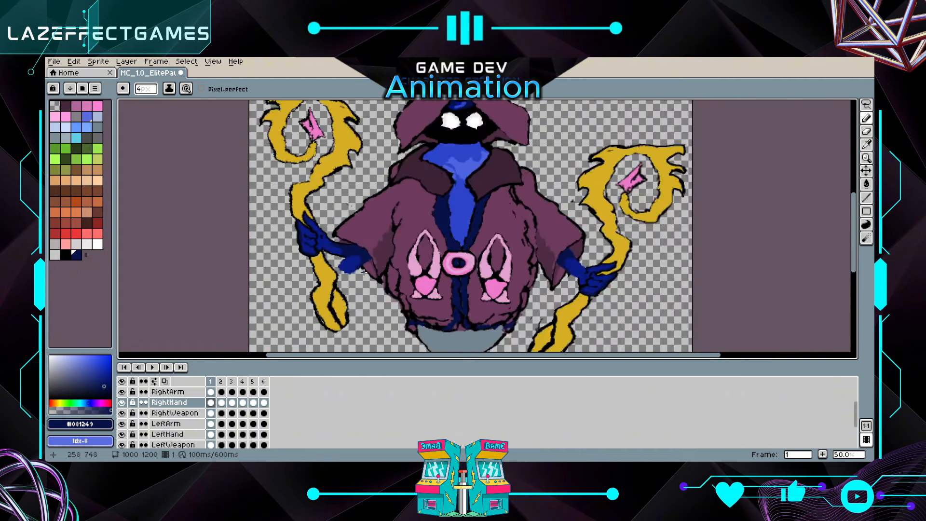
scroll(338, 261, up, 2)
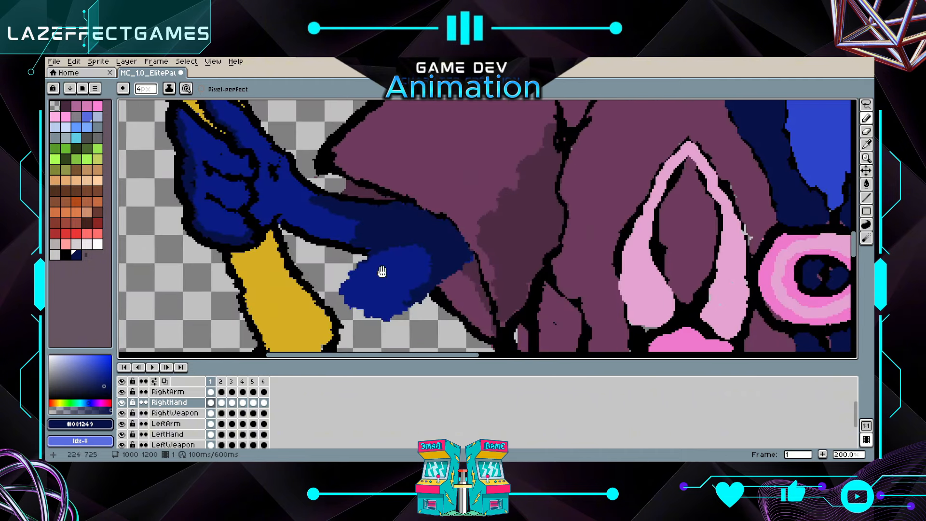
Erase the old forearm on frame 1's RightArm layer and the raised forearm's lower edge on the RightHand layer
key(e)
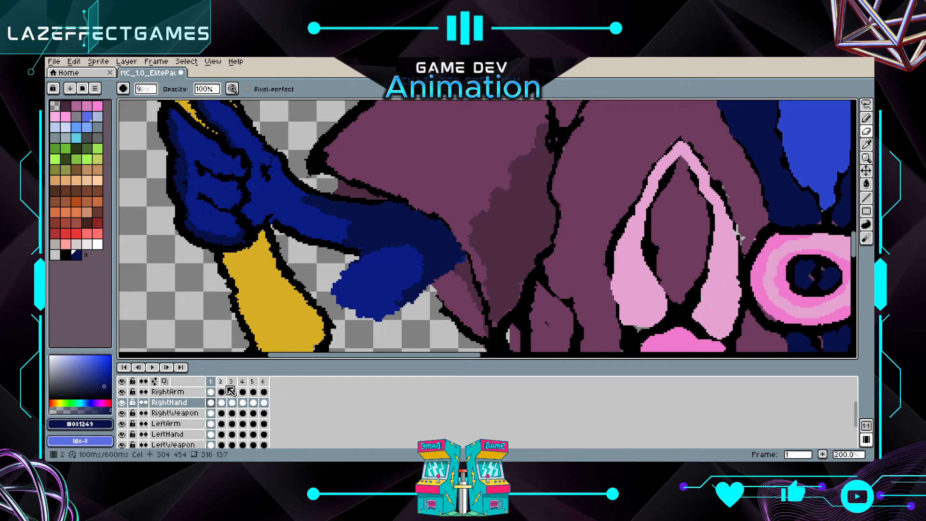
click(221, 402)
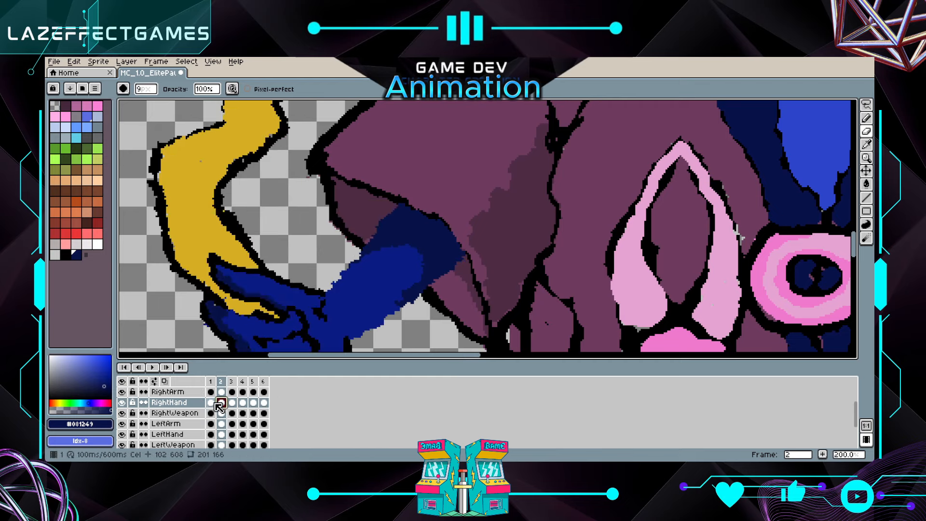
click(211, 392)
mouse_move(374, 282)
mouse_down()
mouse_move(354, 307)
mouse_move(408, 294)
mouse_move(374, 277)
mouse_move(378, 268)
mouse_move(399, 262)
mouse_move(390, 274)
mouse_move(410, 278)
mouse_move(438, 273)
mouse_move(446, 255)
mouse_move(420, 248)
mouse_move(445, 242)
mouse_move(401, 211)
mouse_move(385, 249)
mouse_up()
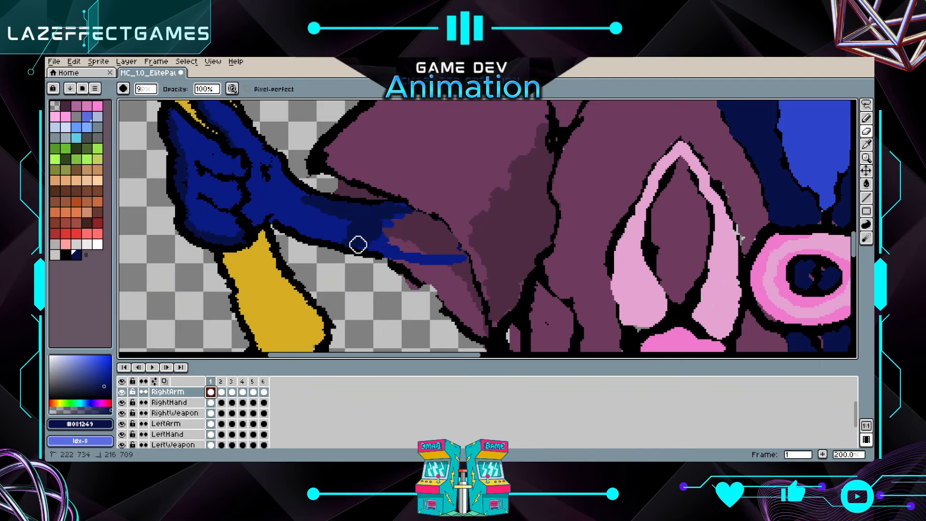
click(212, 403)
mouse_move(466, 263)
mouse_down()
mouse_move(320, 241)
mouse_move(357, 252)
mouse_up()
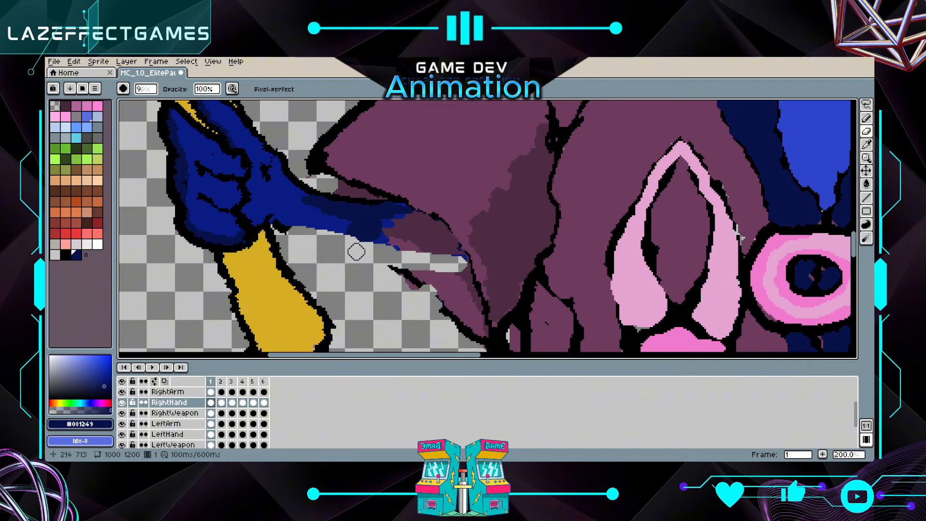
Sample the forearm's blue #091c82 and paint the raised forearm's lower edge and gaps toward the sleeve on frame 1's RightHand layer
click(867, 144)
click(337, 220)
click(867, 118)
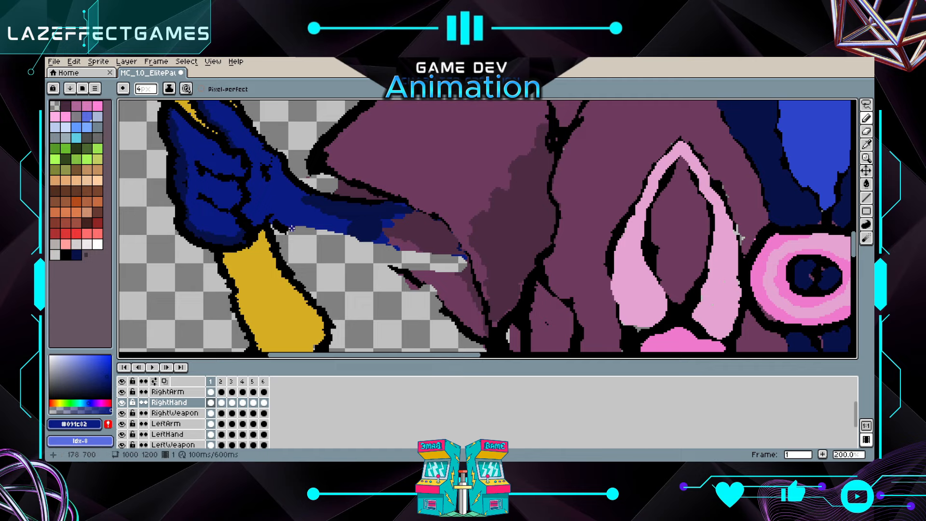
drag(345, 246, 288, 228)
mouse_move(353, 246)
mouse_down()
mouse_move(468, 258)
mouse_move(436, 258)
mouse_move(447, 237)
mouse_up()
scroll(439, 281, down, 1)
mouse_move(439, 281)
mouse_down()
mouse_move(355, 271)
mouse_move(348, 298)
mouse_up()
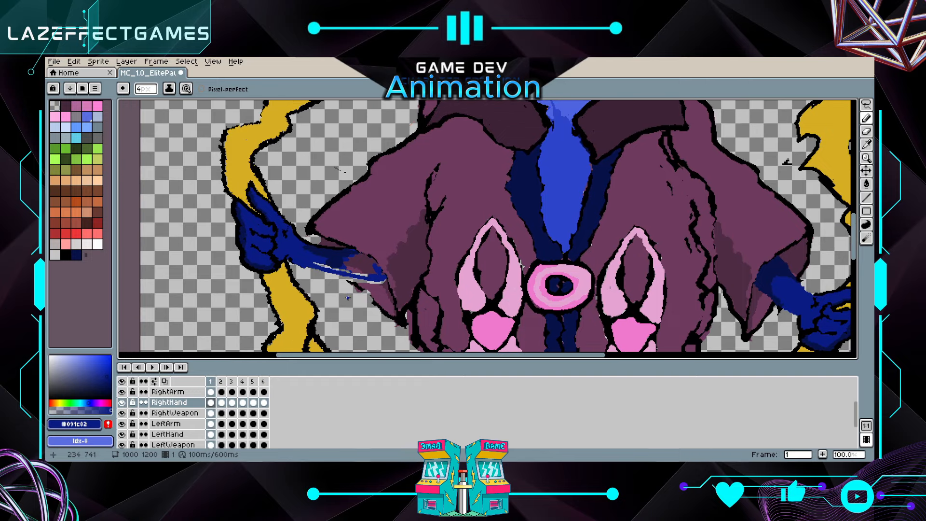
scroll(346, 289, up, 1)
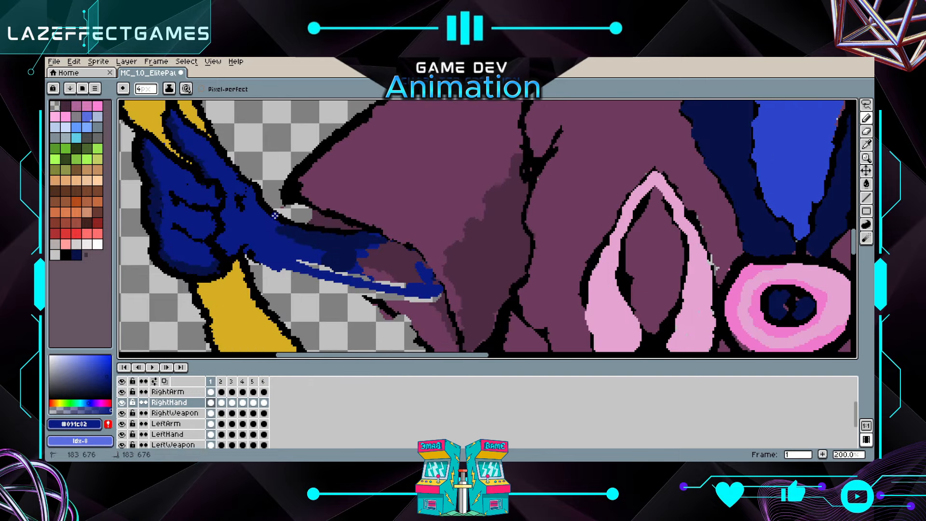
mouse_move(290, 228)
mouse_down()
mouse_move(265, 208)
mouse_move(394, 249)
mouse_move(251, 219)
mouse_up()
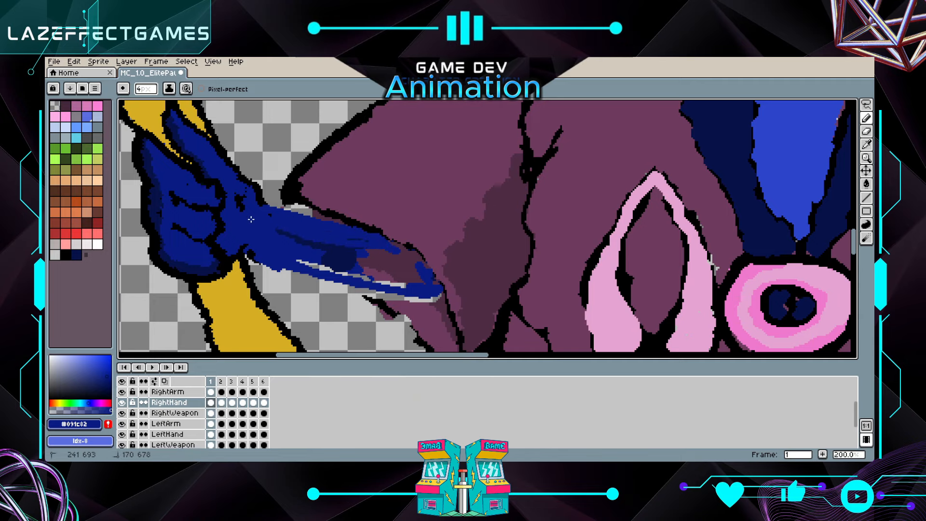
key(ctrl+z)
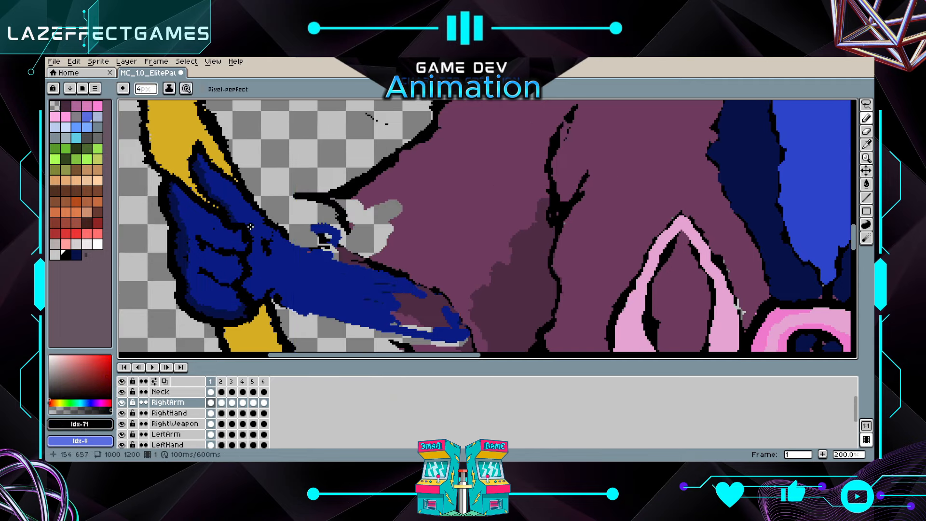
Draw a black outline for the right sleeve's edge above the forearm on frame 1's RightArm layer
drag(418, 279, 473, 330)
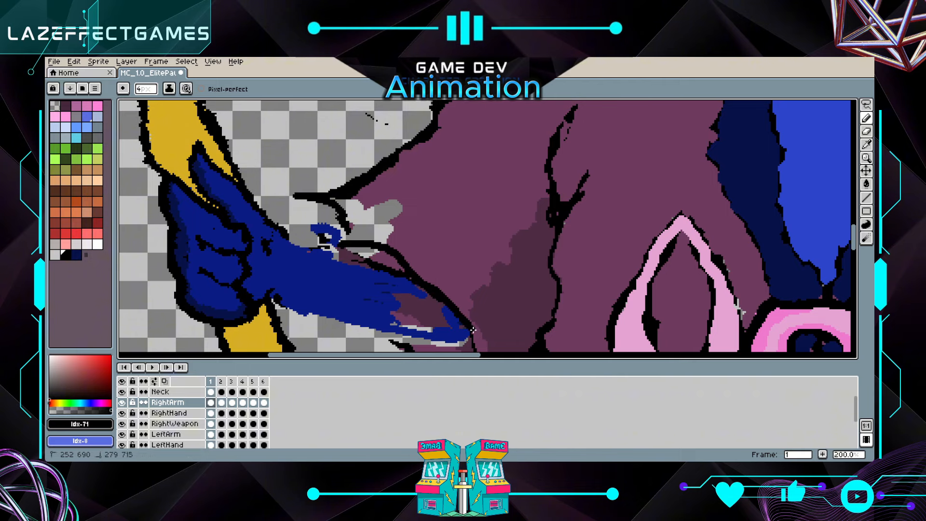
mouse_move(349, 247)
mouse_down()
mouse_move(317, 208)
mouse_move(346, 240)
mouse_move(323, 221)
mouse_move(392, 167)
mouse_up()
drag(409, 278, 429, 263)
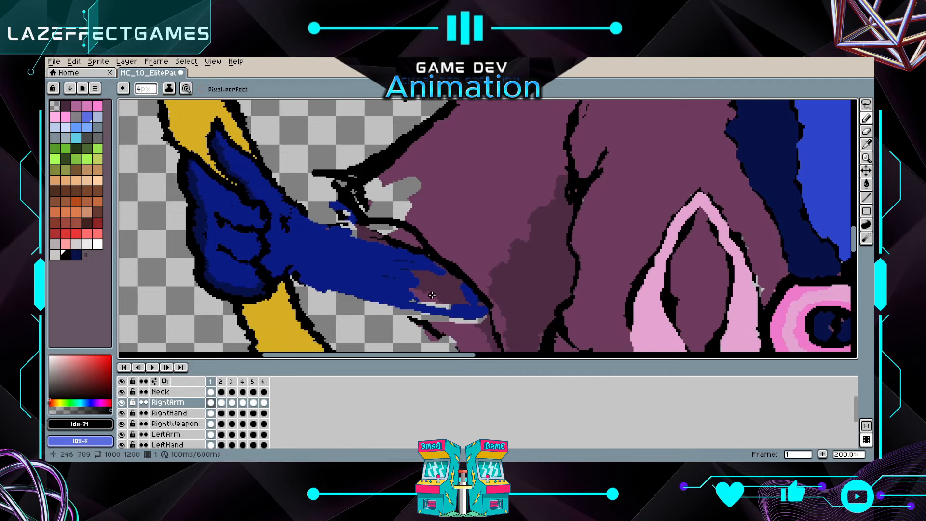
Sample the blue #091c82 and fill the forearm up to the new sleeve outline on frame 1's RightArm layer
key(i)
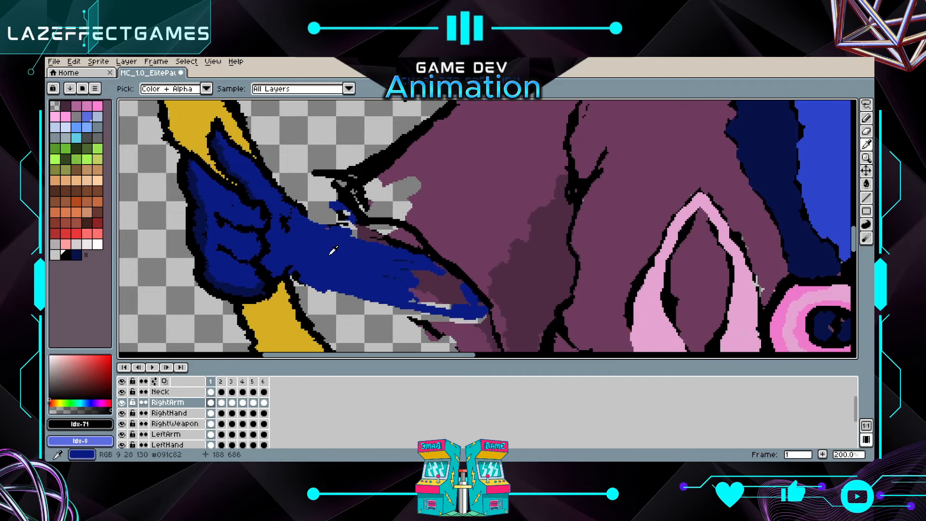
click(333, 251)
key(b)
mouse_move(405, 231)
mouse_down()
mouse_move(310, 221)
mouse_move(406, 230)
mouse_move(384, 230)
mouse_move(418, 245)
mouse_move(441, 292)
mouse_up()
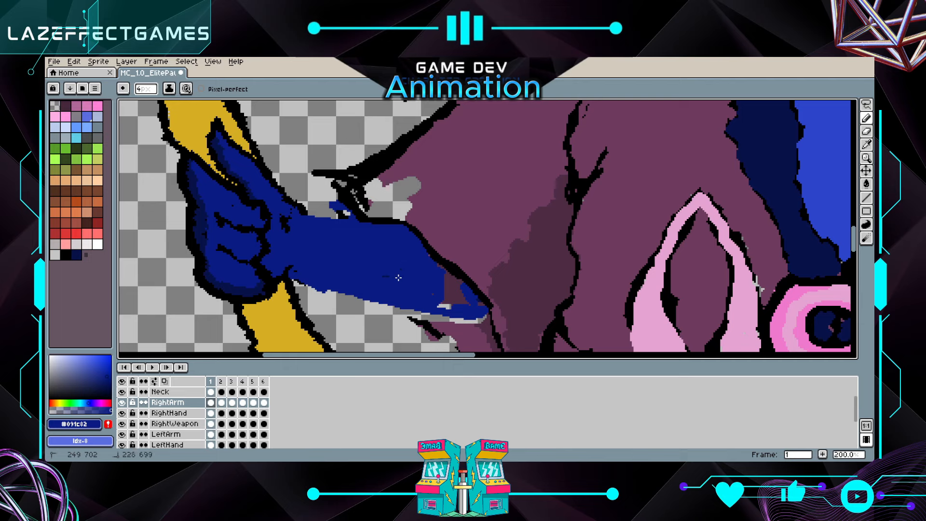
drag(303, 245, 322, 230)
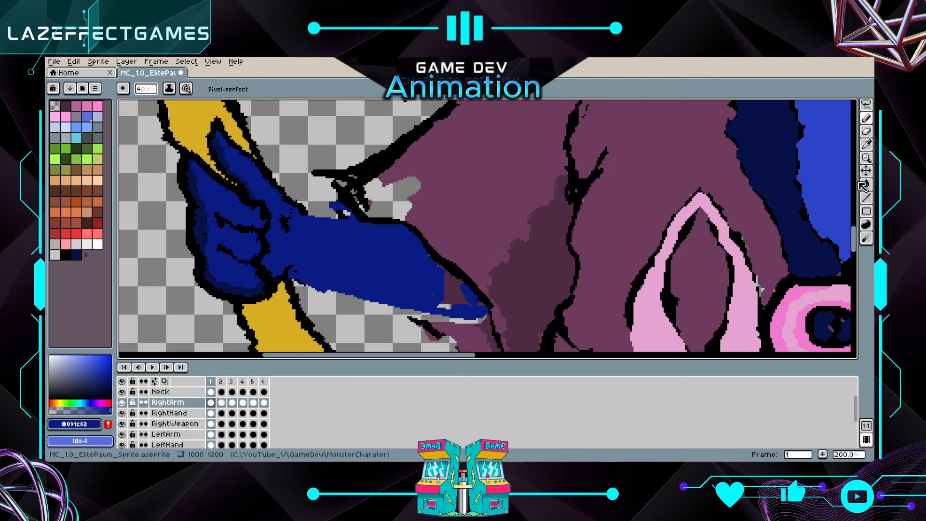
Draw black fold lines in the right sleeve and repaint its missing area with the sampled robe purple #6d3b5e in frame 1
click(68, 259)
drag(440, 230, 441, 244)
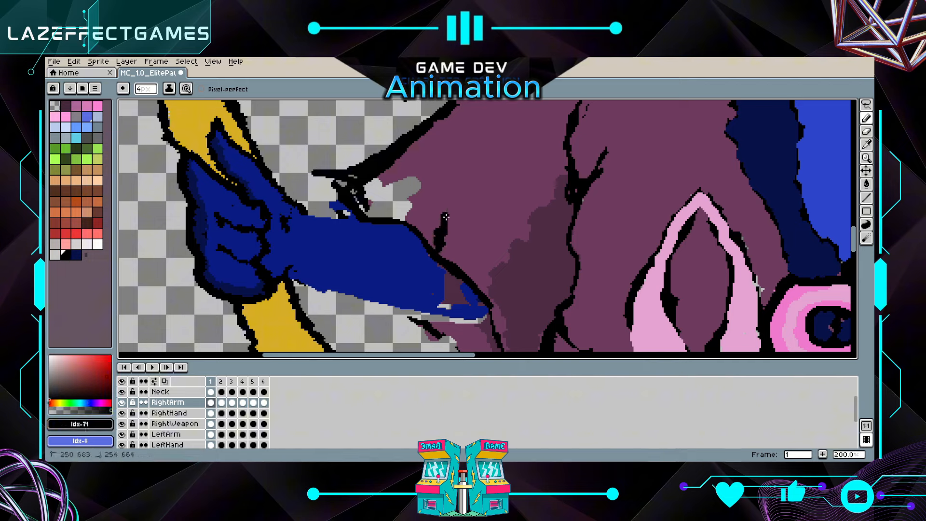
click(866, 144)
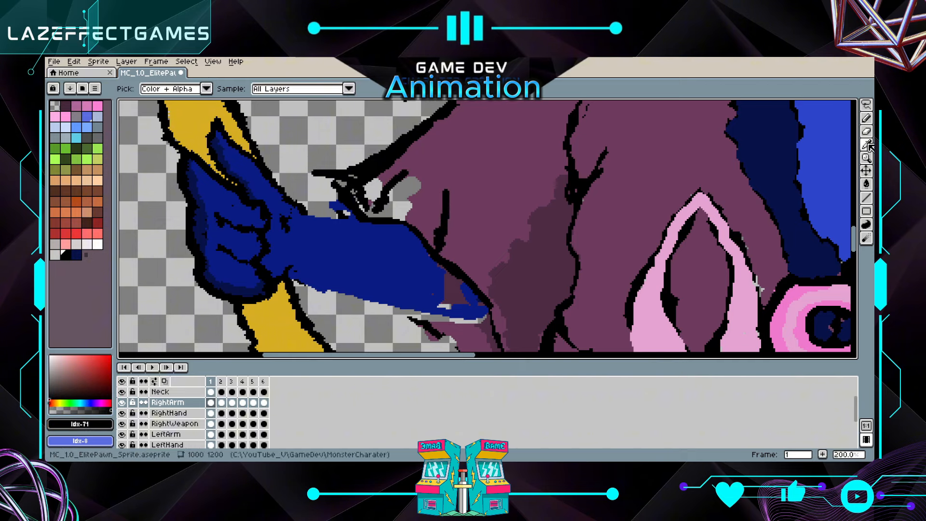
click(699, 159)
click(867, 119)
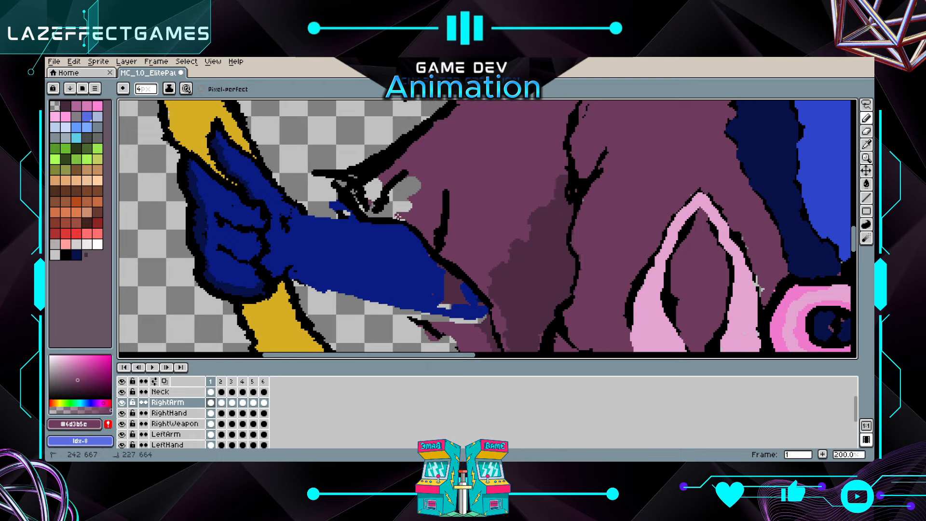
drag(370, 214, 390, 210)
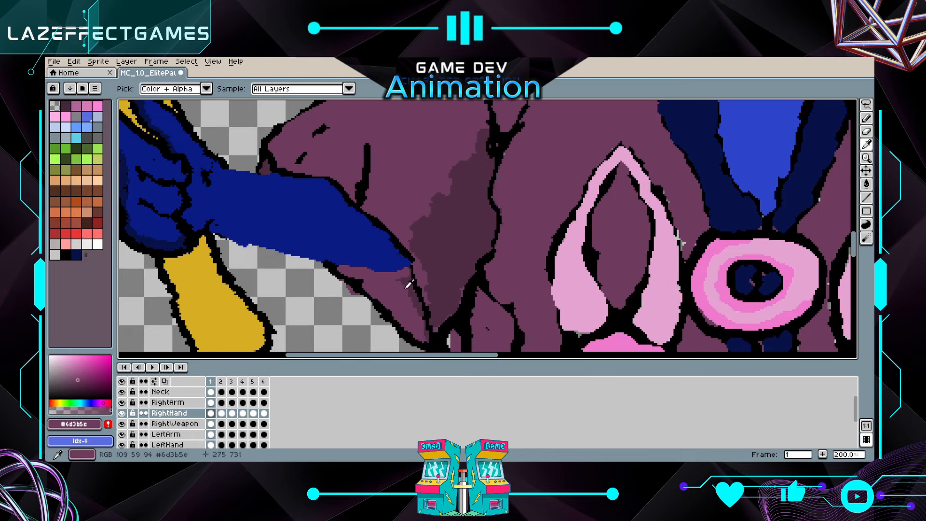
Shade the sleeve interior below the forearm dark purple and the forearm's upper and sleeve-side edges dark blue in frame 1
alt+click(406, 287)
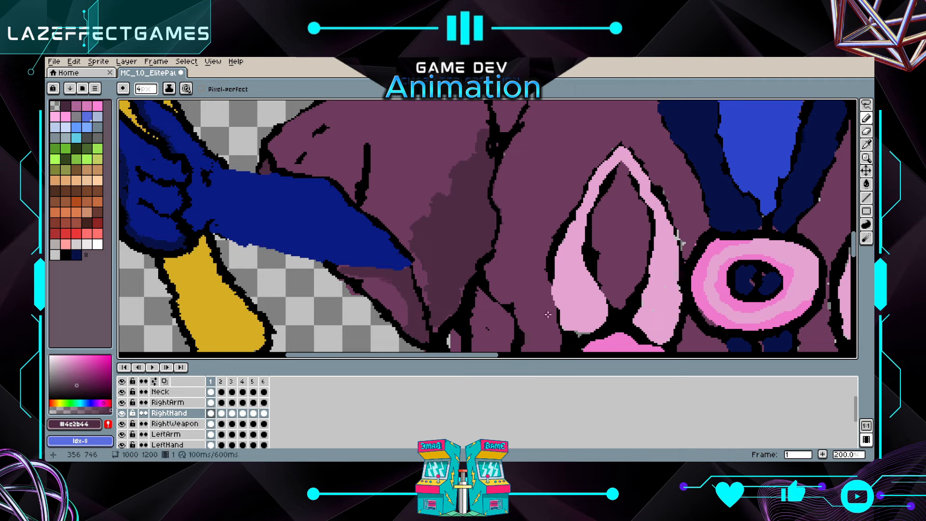
click(867, 145)
click(220, 223)
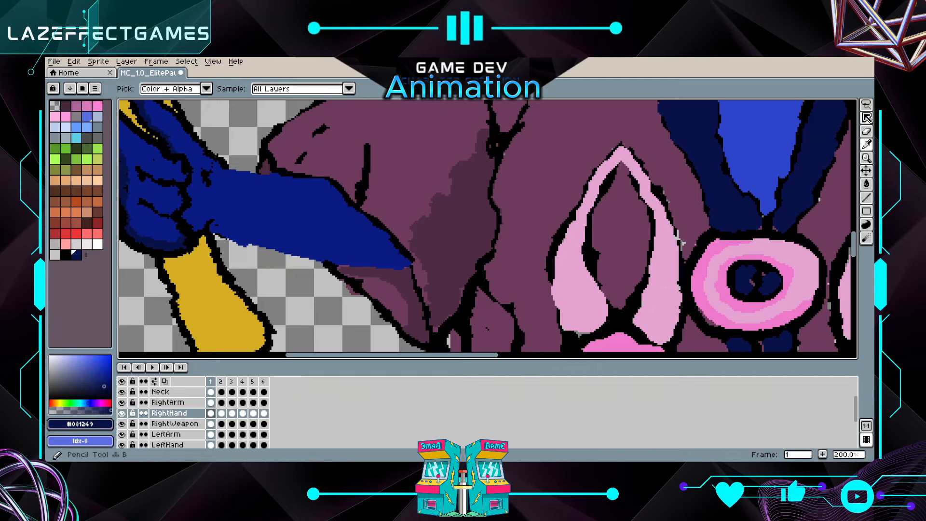
click(868, 118)
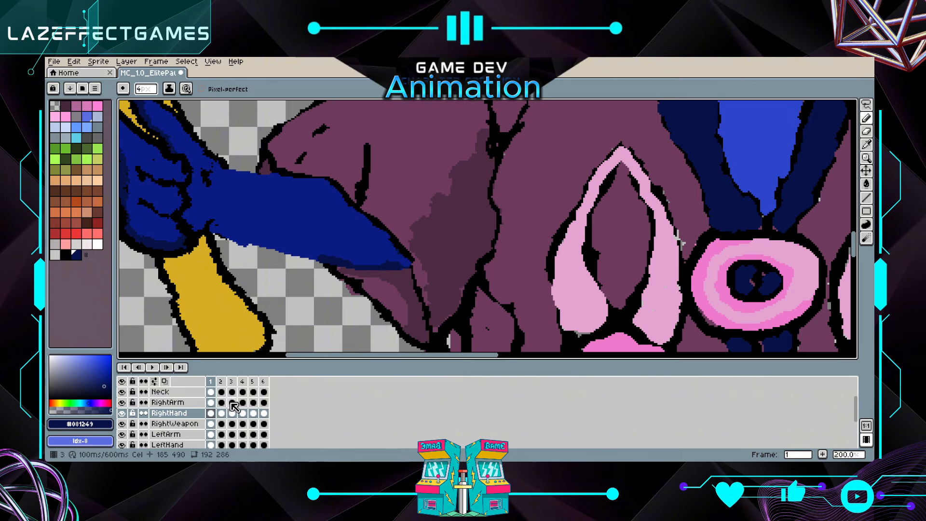
key(Up)
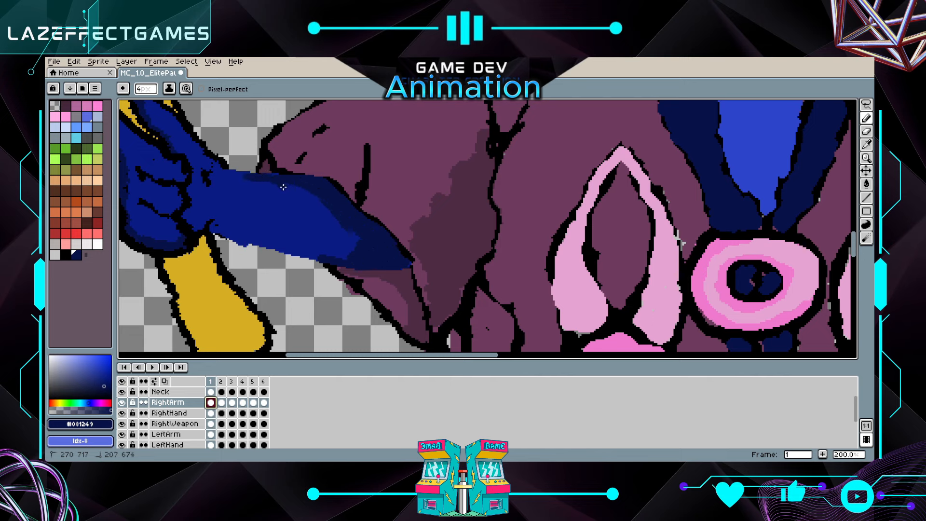
Erase the stray black outline below the right sleeve's tip on frame 1's RightArm and RightHand layers
scroll(372, 301, down, 3)
scroll(372, 301, up, 1)
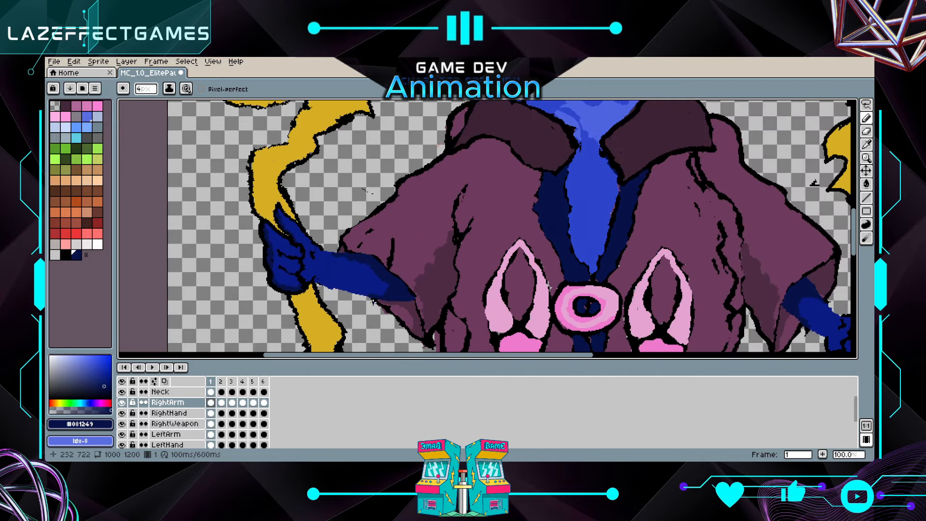
scroll(385, 307, down, 2)
scroll(374, 306, up, 4)
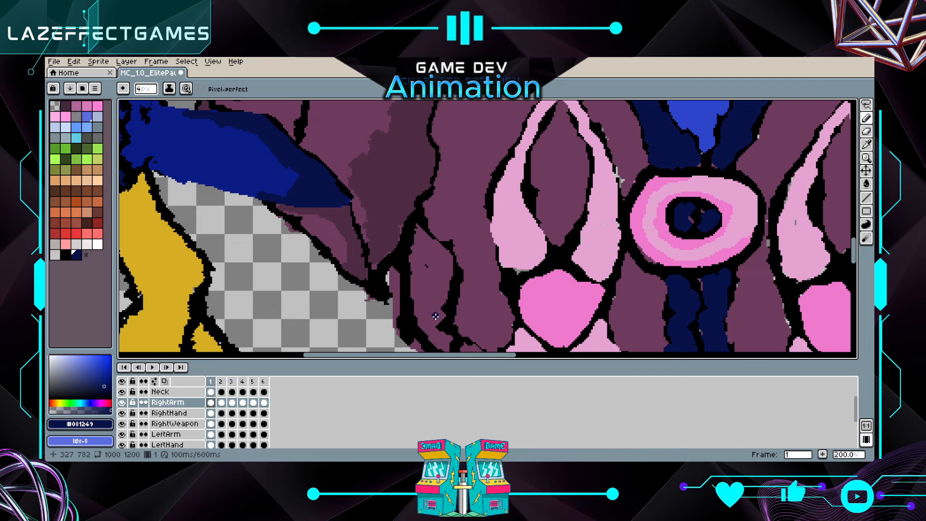
key(b)
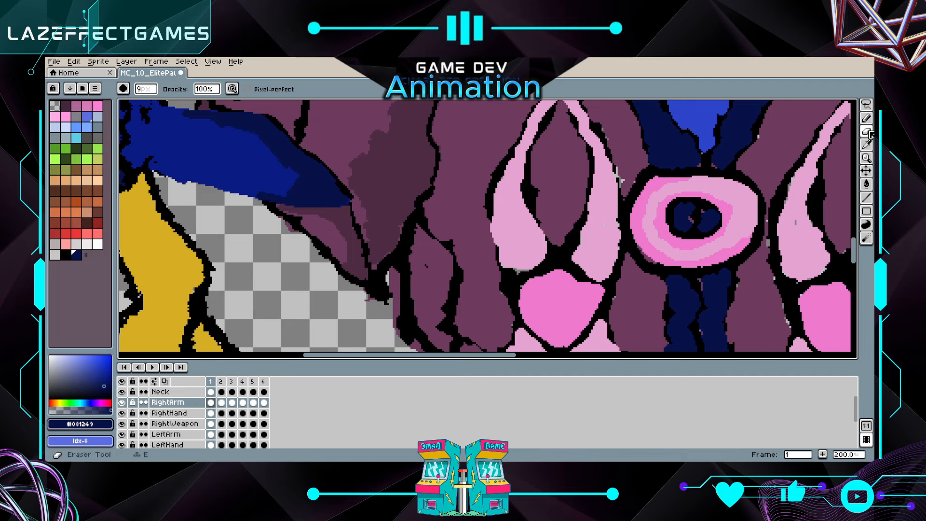
click(211, 413)
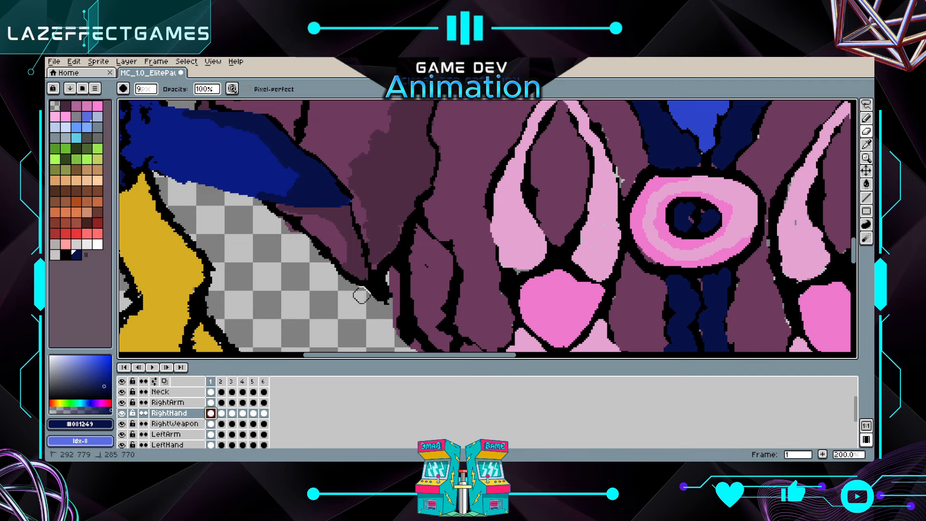
click(211, 403)
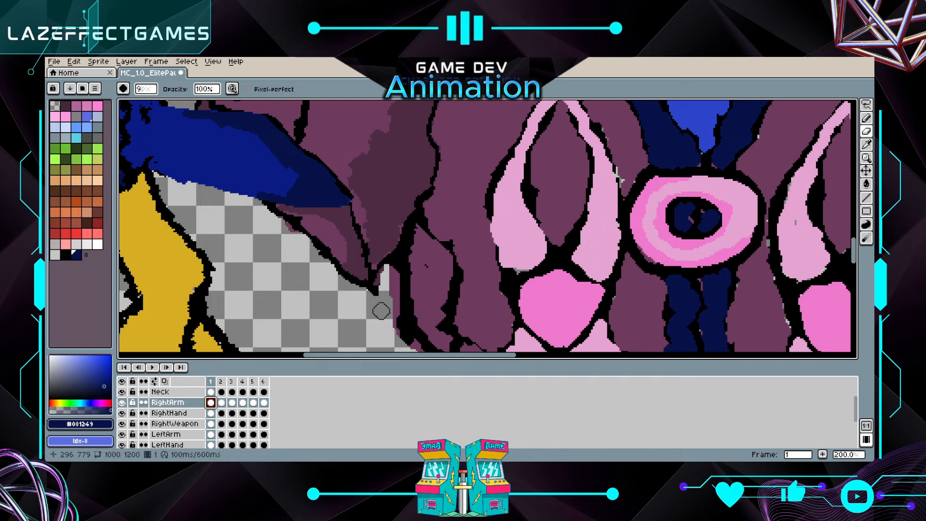
click(211, 413)
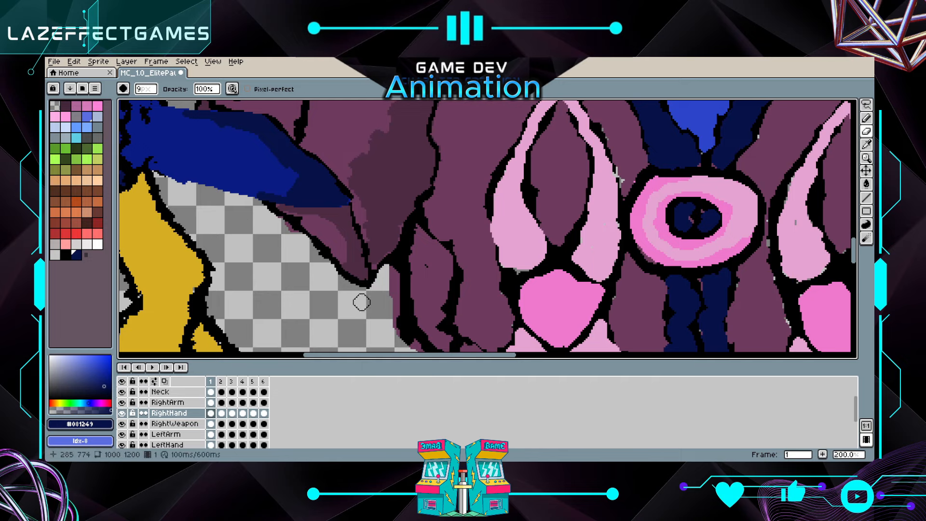
Sample black and draw a short fold mark beside the right sleeve's dark shading on frame 1's RightArm layer
scroll(361, 303, down, 1)
click(211, 403)
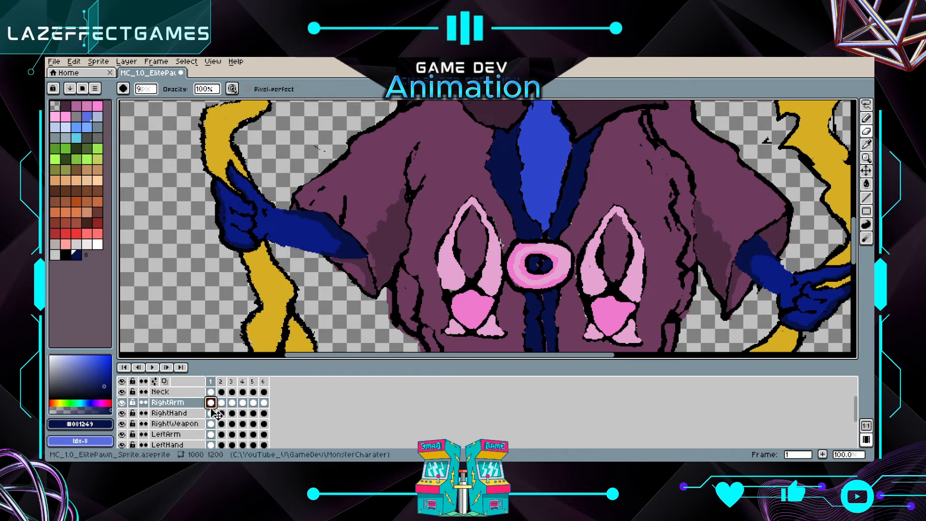
click(213, 413)
scroll(354, 289, down, 3)
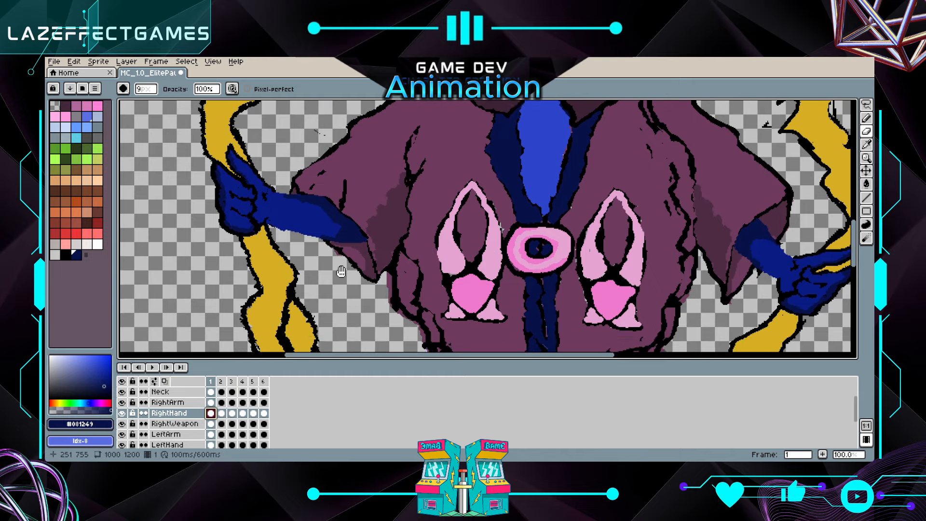
scroll(354, 290, up, 5)
drag(355, 299, 318, 304)
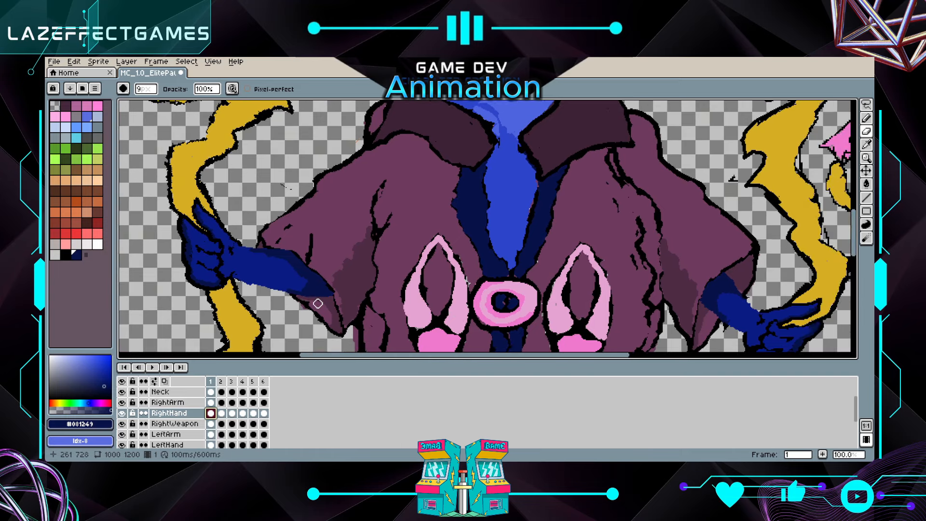
click(211, 403)
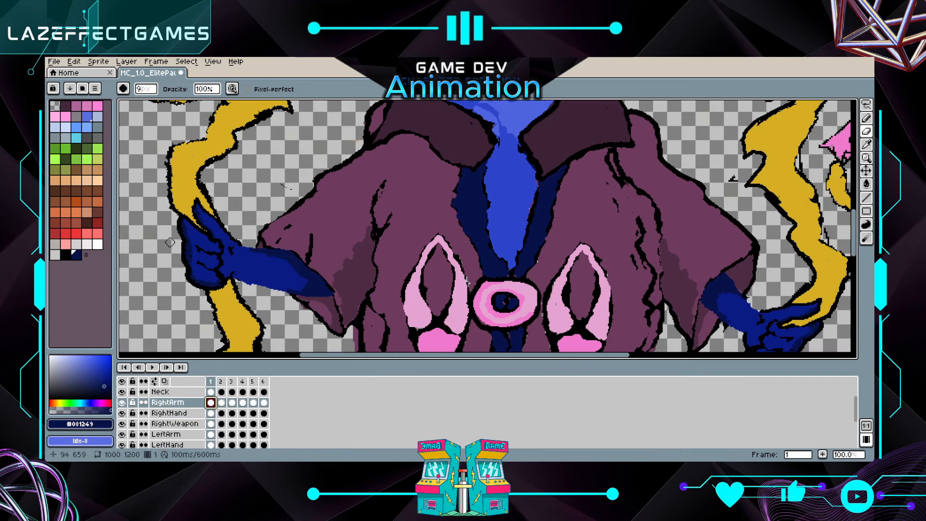
alt+click(309, 238)
click(867, 131)
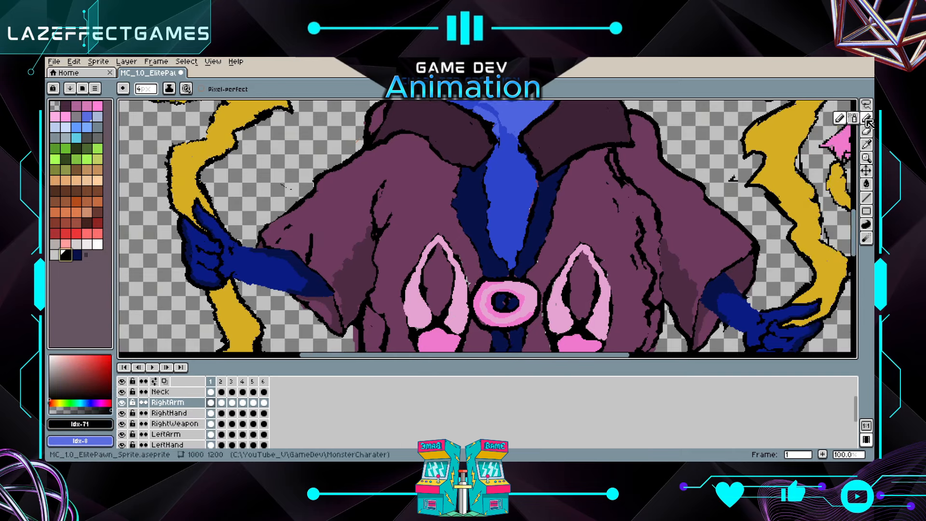
drag(372, 280, 369, 283)
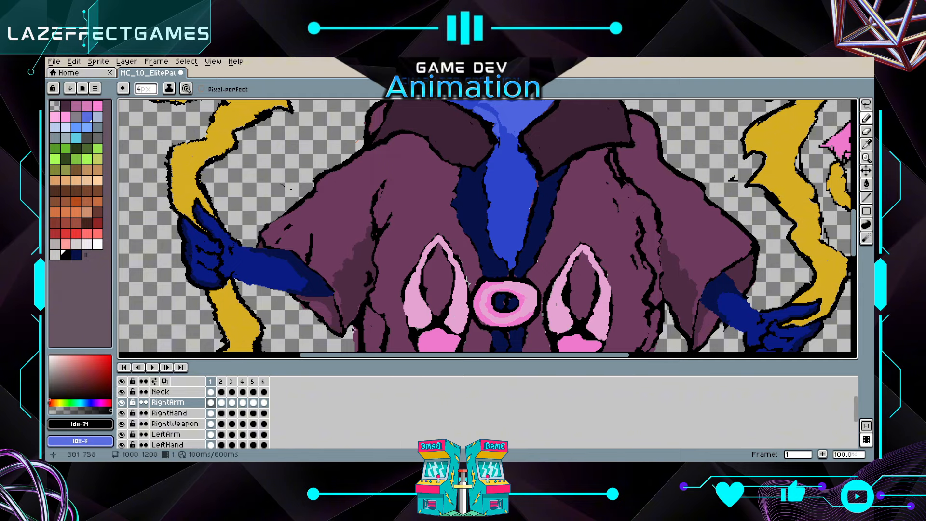
scroll(300, 337, down, 3)
scroll(307, 335, up, 3)
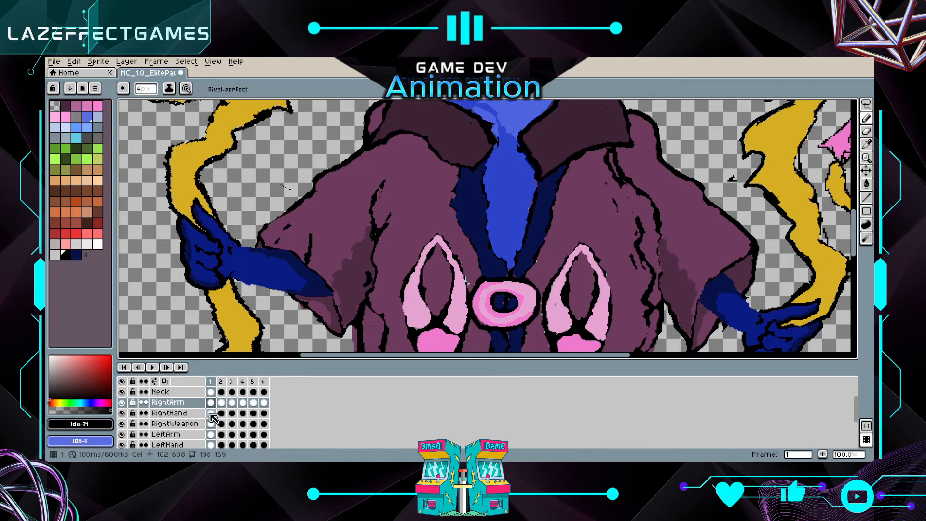
Sample the forearm's dark blue and shade the right forearm's lower edge on frame 1's RightArm layer
key(alt+Down)
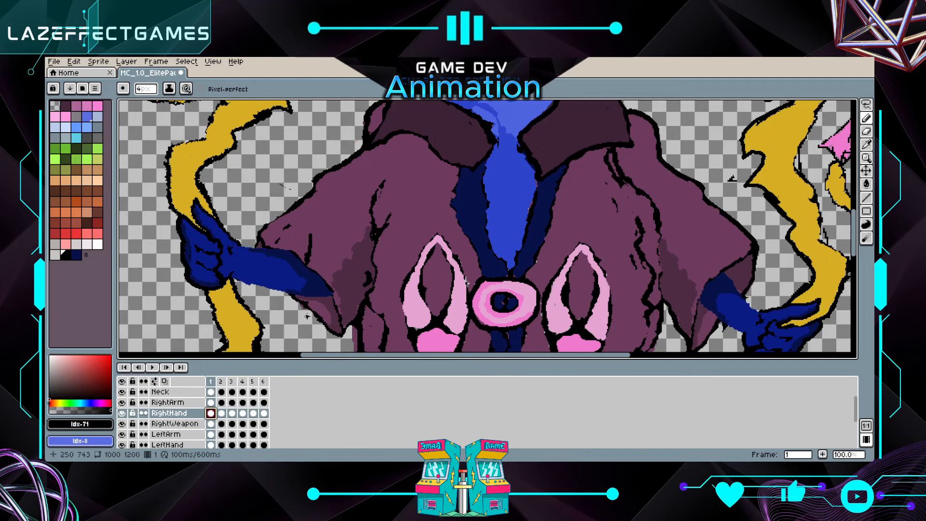
click(866, 144)
click(316, 280)
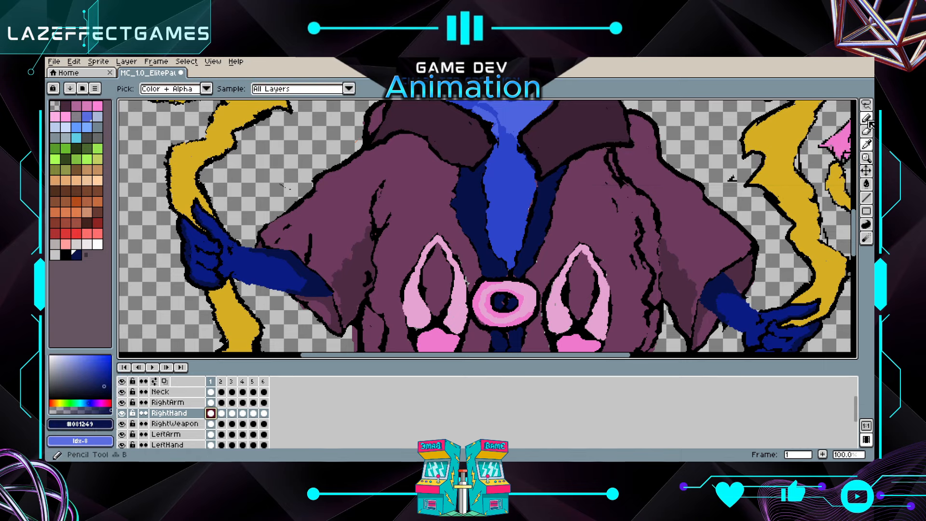
key(b)
scroll(293, 261, up, 1)
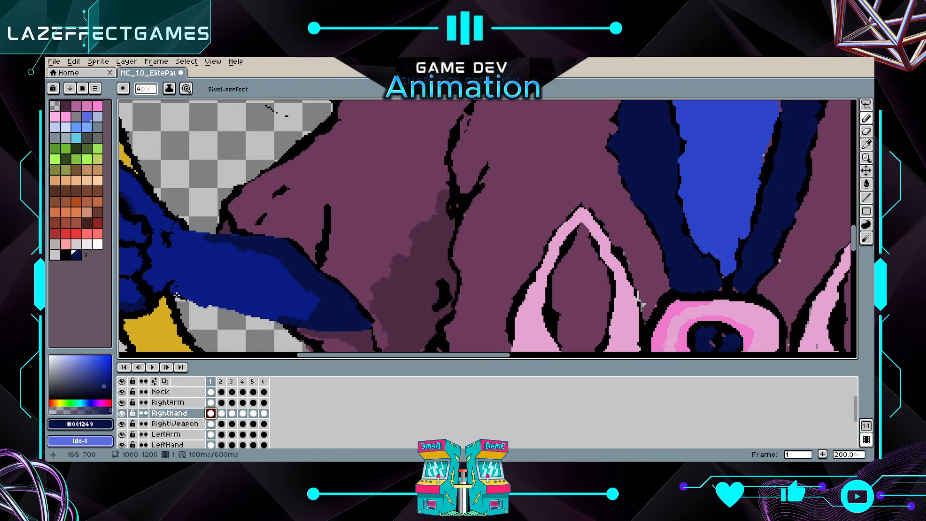
click(211, 402)
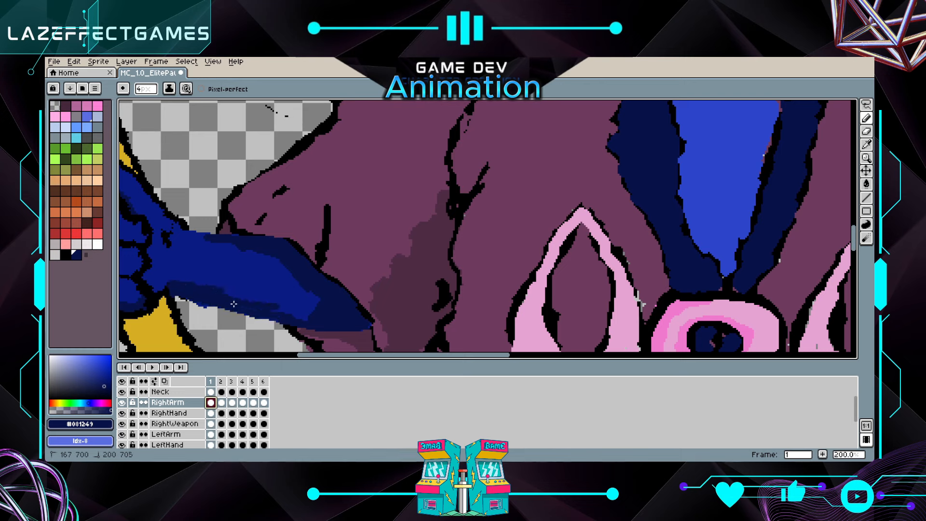
Outline the right forearm's lower edge and its upper edge near the wrist in black on frame 1's RightArm layer
click(66, 255)
drag(368, 329, 367, 329)
drag(309, 327, 226, 312)
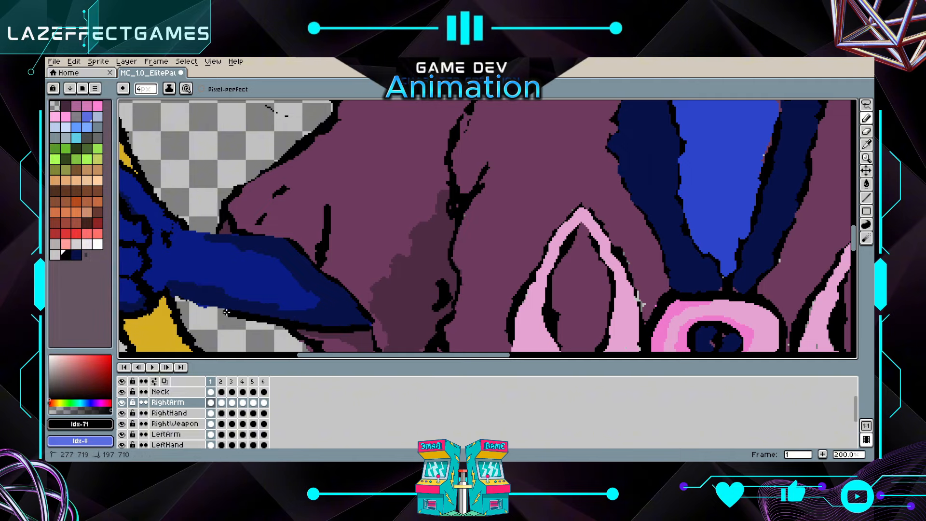
drag(173, 294, 172, 294)
drag(186, 229, 239, 235)
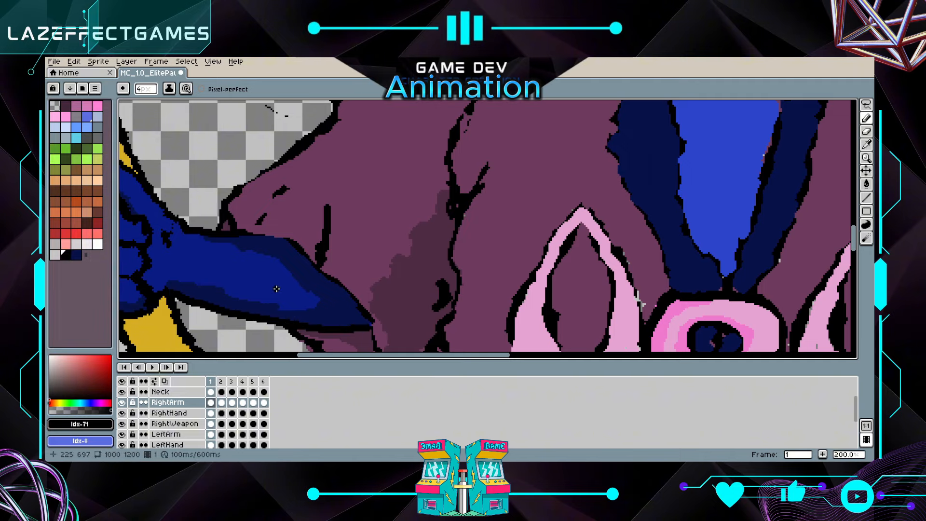
Review the repainted arm on the full figure, select frame 1's RightHand and RightArm cels, and play back the animation
scroll(301, 302, down, 1)
scroll(314, 315, down, 1)
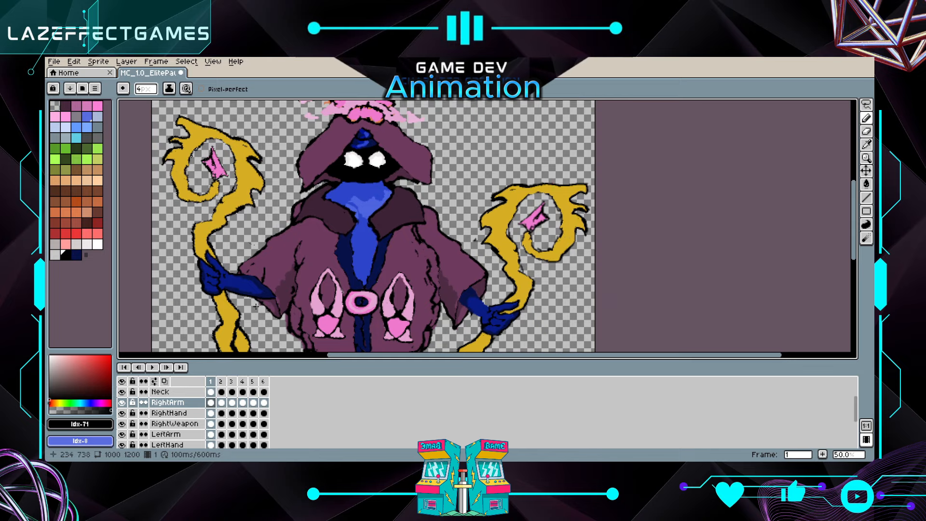
drag(256, 307, 252, 281)
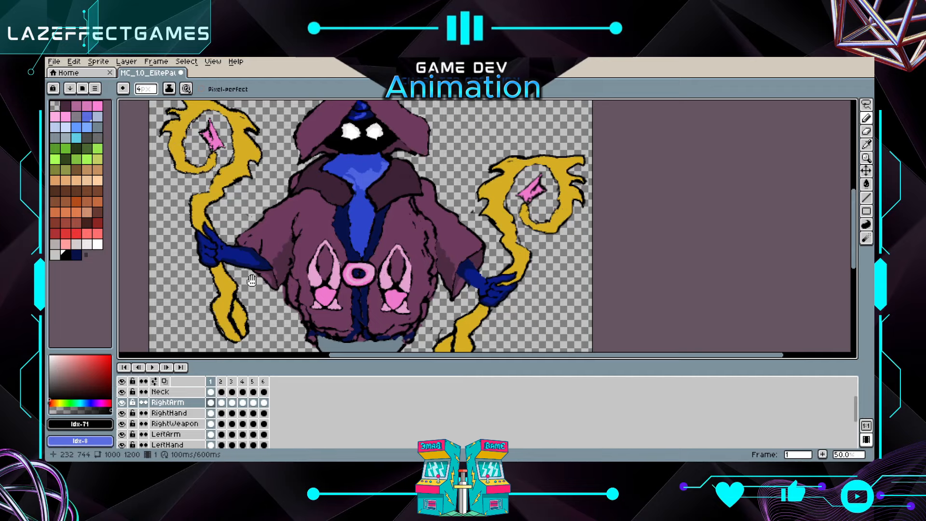
mouse_move(252, 280)
mouse_down()
mouse_move(245, 302)
mouse_move(237, 273)
mouse_up()
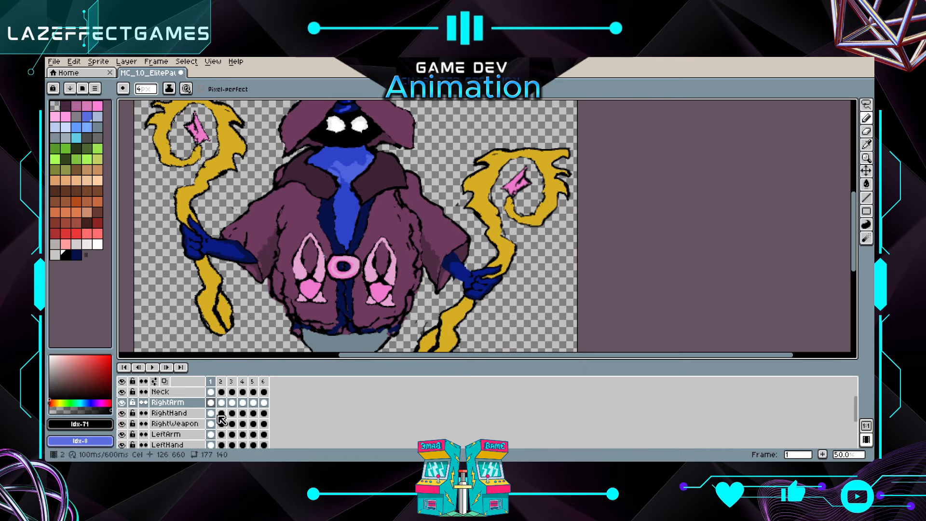
click(211, 413)
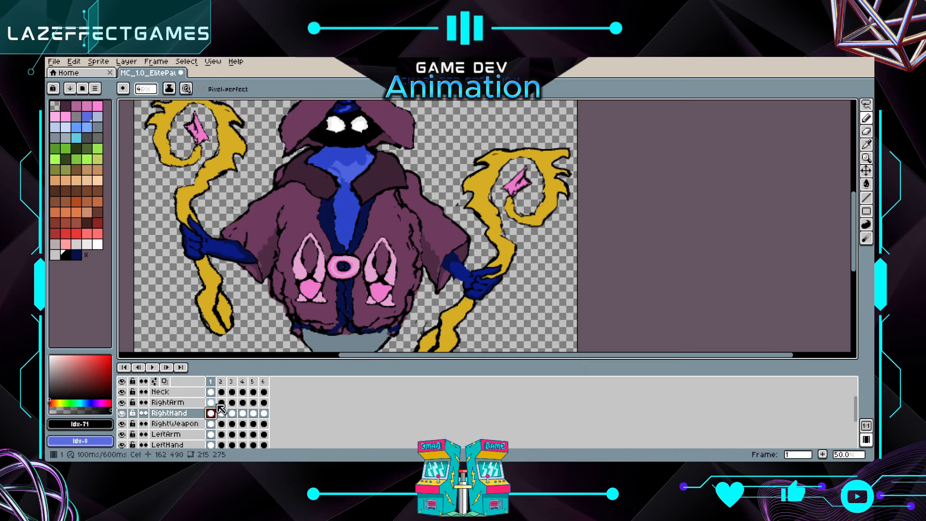
ctrl+click(215, 405)
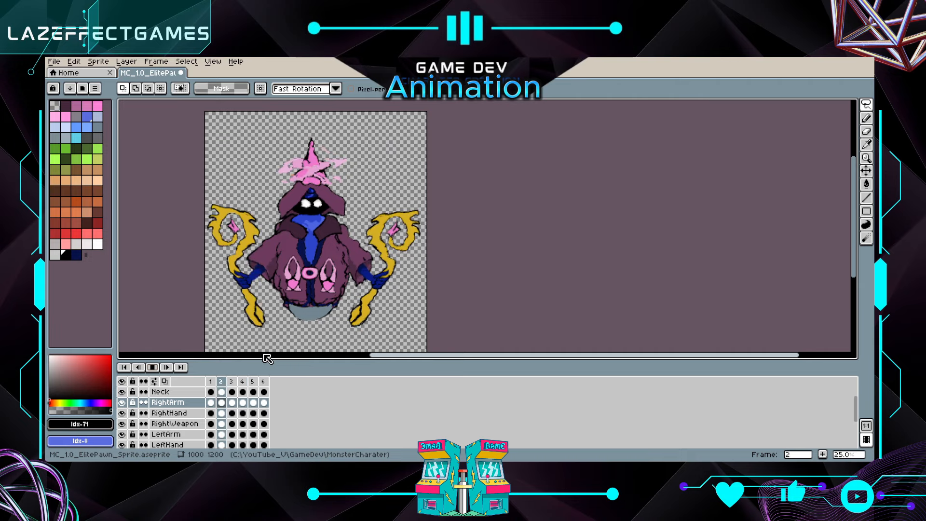
click(152, 368)
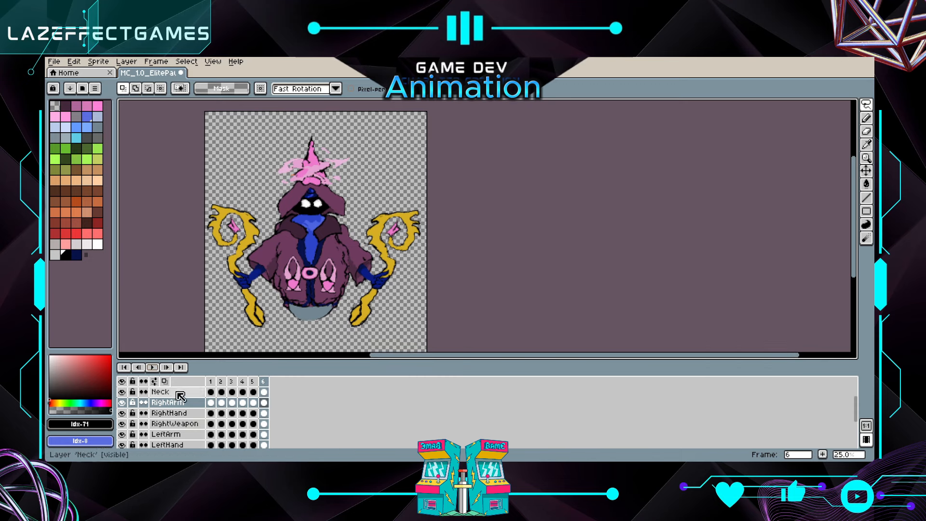
Lasso the collar and upper body area on the Neck layer and shift the neck slightly upward in frame 2
click(176, 392)
scroll(318, 252, up, 1)
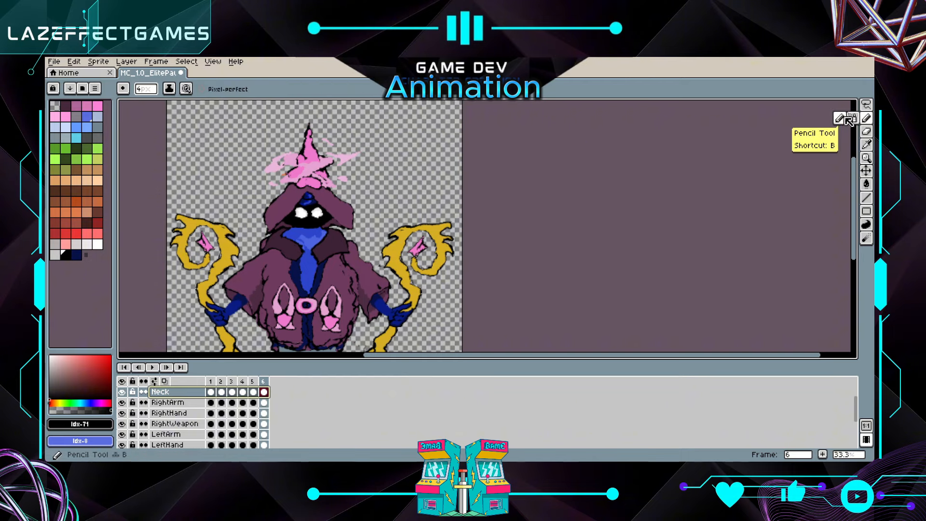
click(838, 111)
mouse_move(372, 282)
mouse_down()
mouse_move(255, 244)
mouse_move(360, 200)
mouse_move(373, 281)
mouse_move(405, 309)
mouse_move(227, 294)
mouse_move(377, 165)
mouse_move(403, 224)
mouse_up()
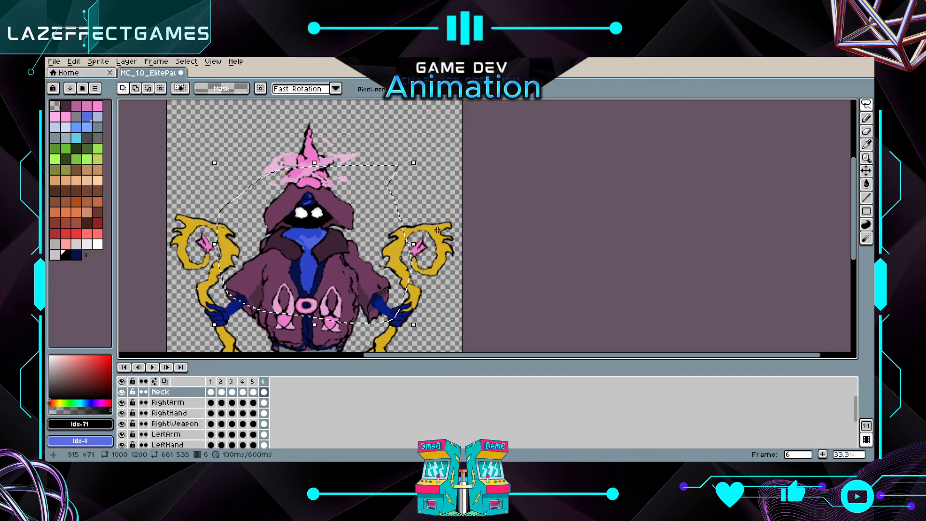
click(220, 392)
click(308, 263)
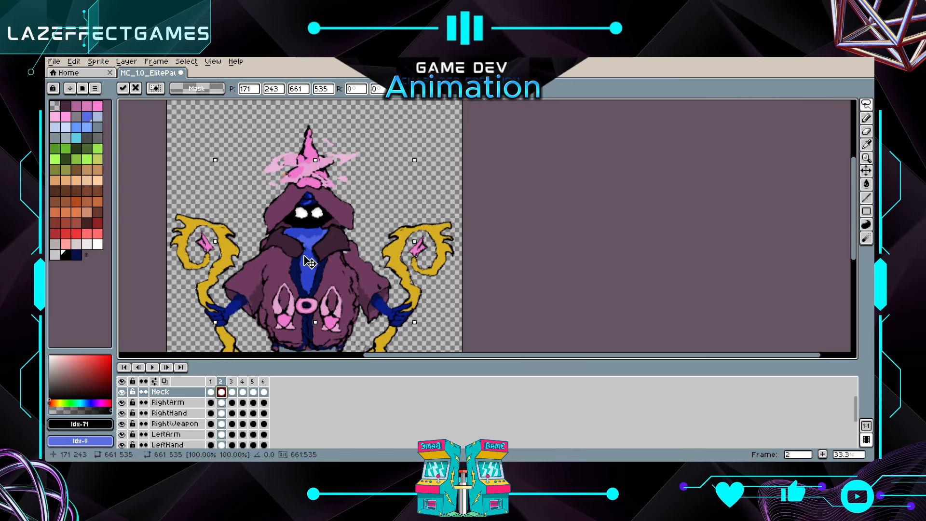
key(Return)
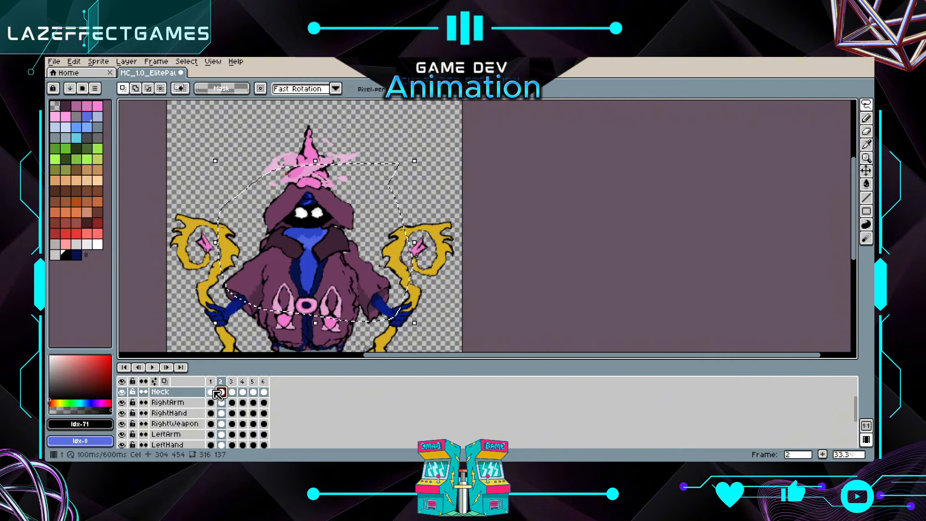
Compare the neck and collar's position on the Neck layer across frames 1, 2, 3 and 6
click(211, 392)
click(221, 392)
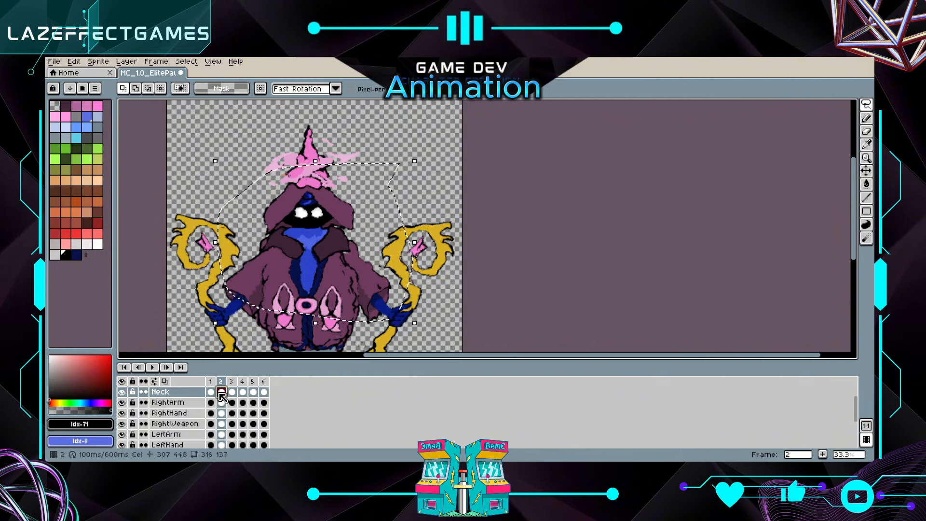
click(211, 392)
click(221, 392)
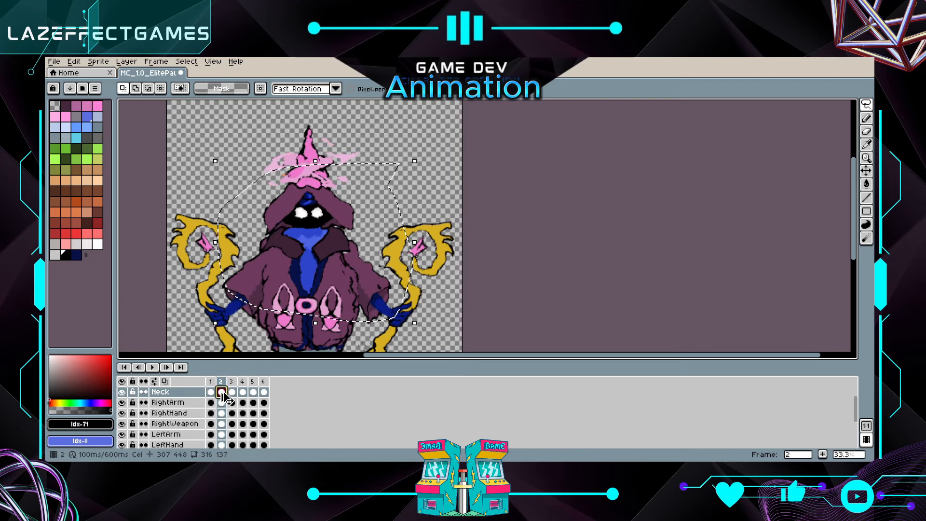
click(232, 392)
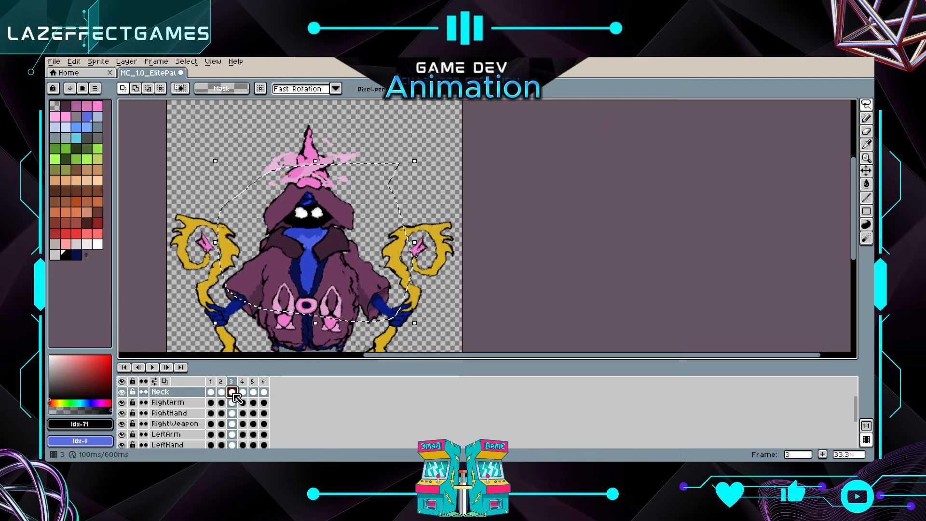
click(265, 393)
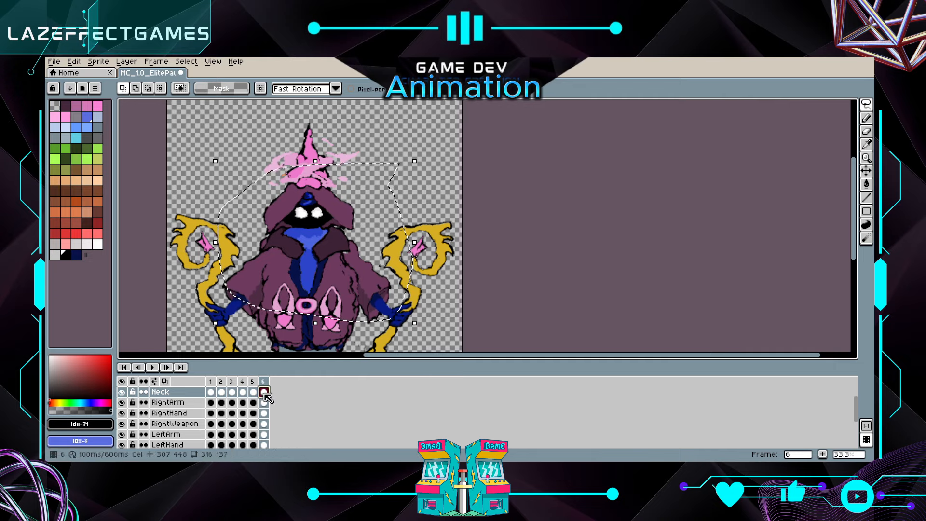
Play back the animation with the whole figure in view to check the collar's movement
scroll(349, 263, up, 1)
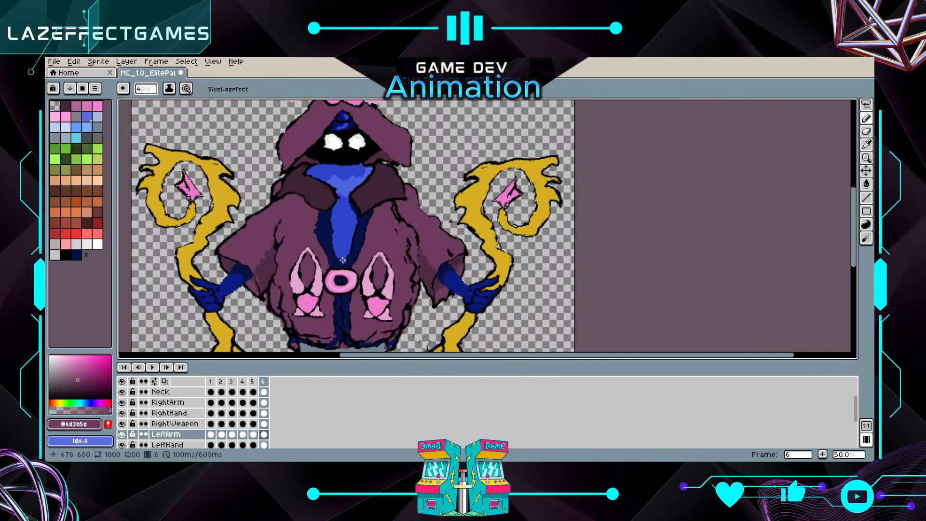
scroll(342, 260, down, 2)
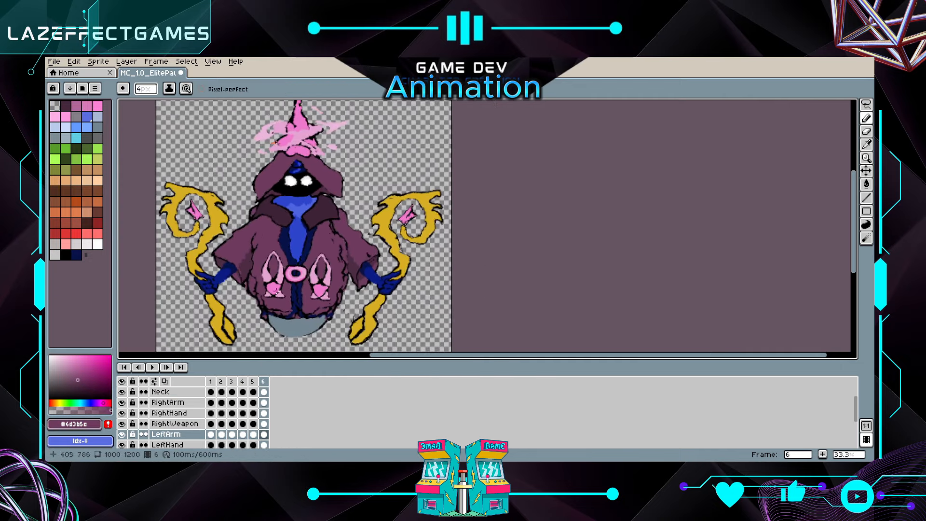
key(Return)
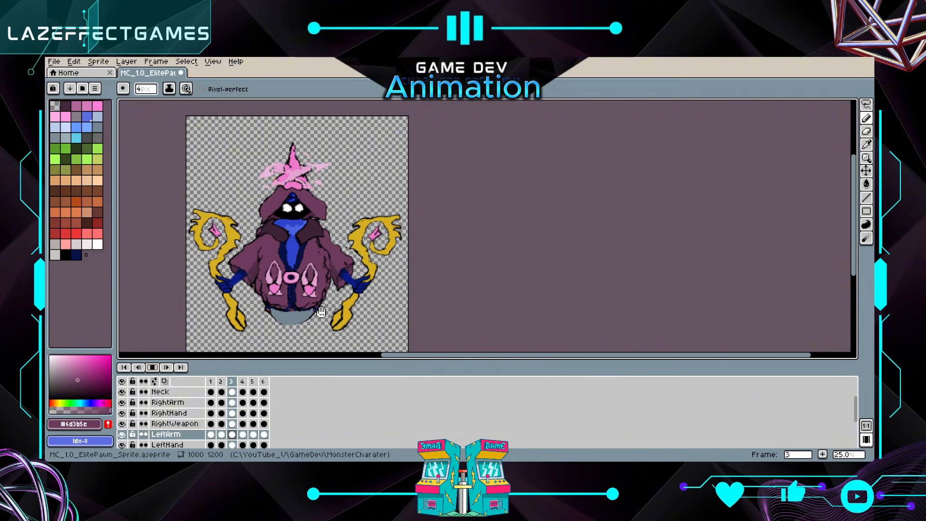
click(171, 439)
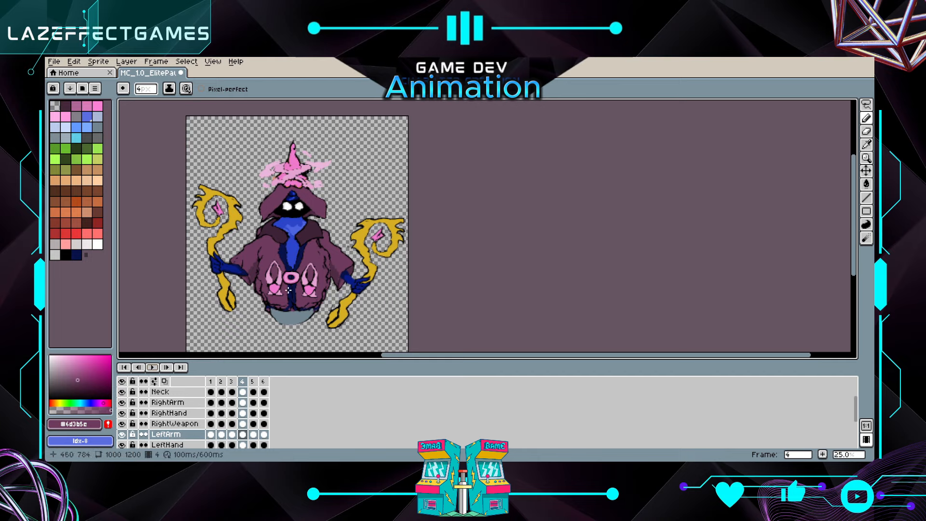
Lasso the torso on the Body layer in frame 1 and stretch it horizontally to about 102% of its width
key(plus)
scroll(198, 434, down, 3)
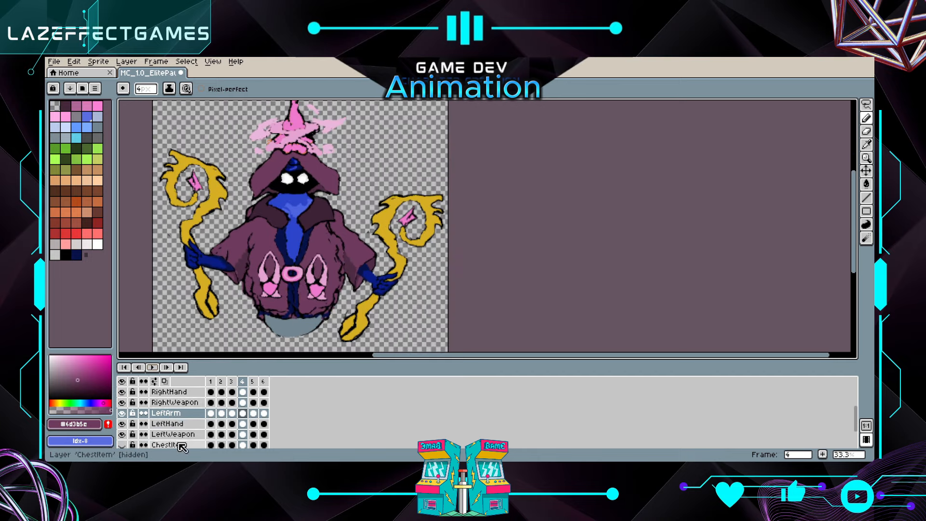
click(211, 433)
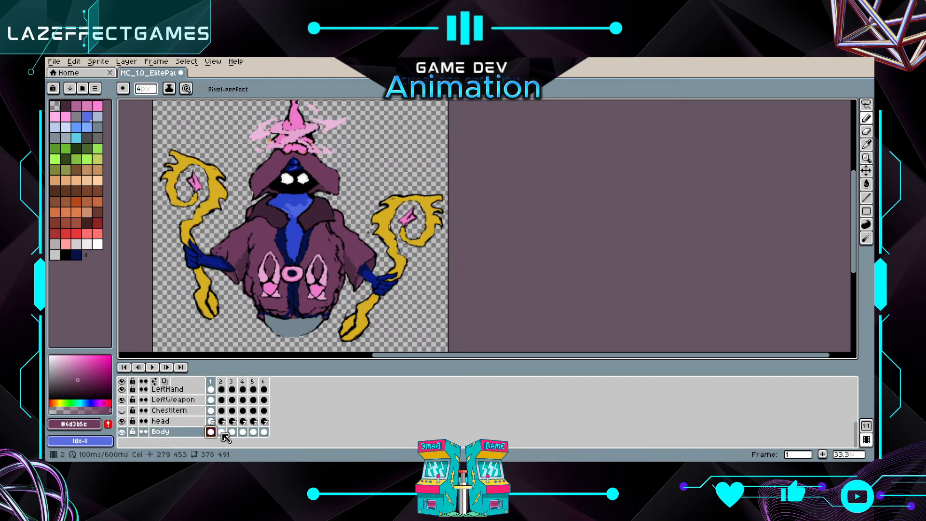
click(867, 105)
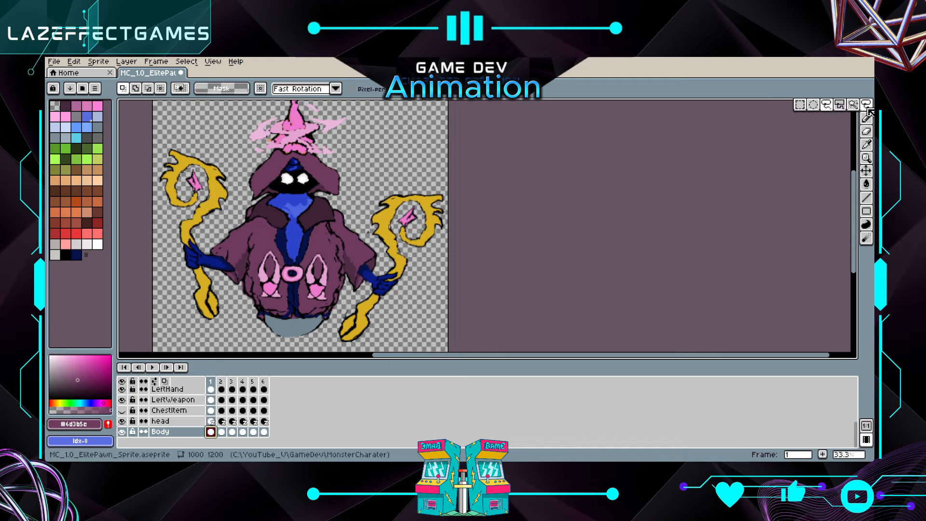
drag(403, 314, 281, 334)
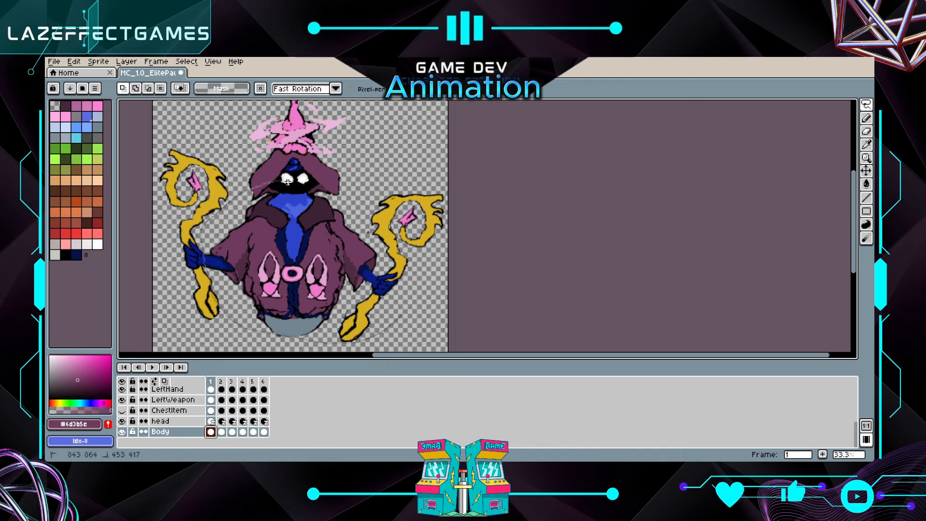
drag(395, 299, 397, 311)
click(229, 340)
drag(255, 310, 259, 314)
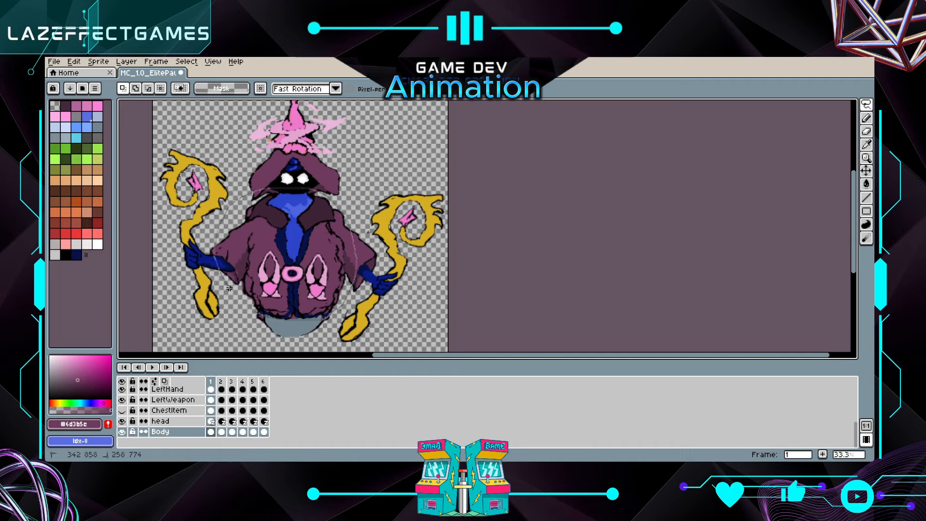
mouse_move(260, 314)
mouse_down()
mouse_move(338, 309)
mouse_move(251, 191)
mouse_move(215, 226)
mouse_move(215, 260)
mouse_up()
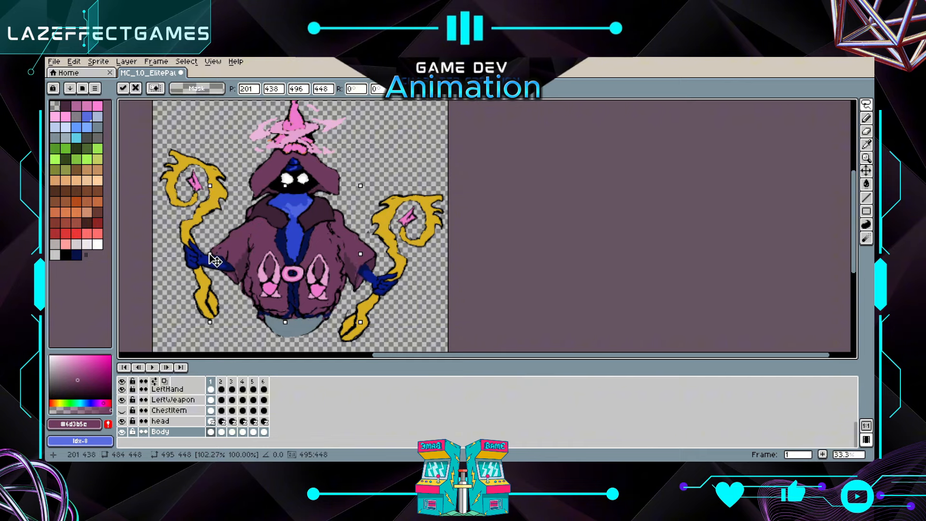
Compare the Body cels of frames 1, 2, 4 and 5, and clear the torso selection
click(221, 432)
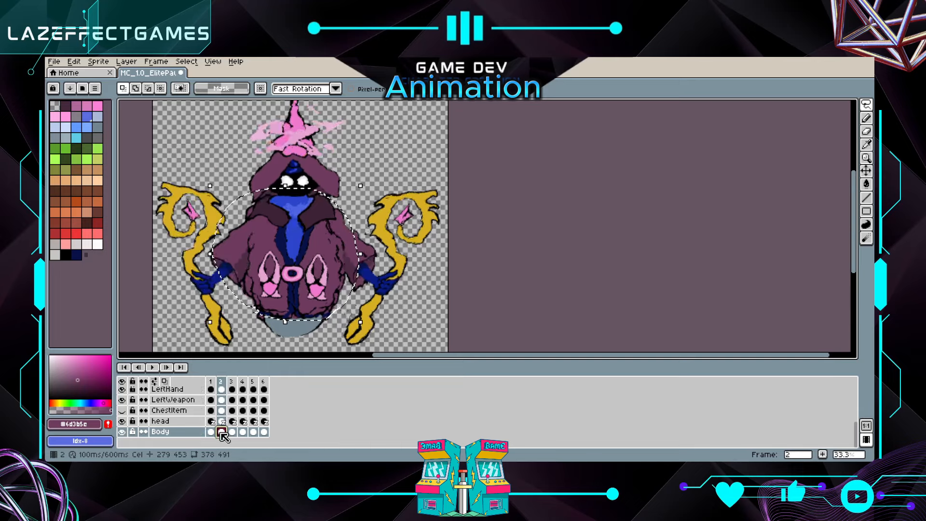
click(213, 432)
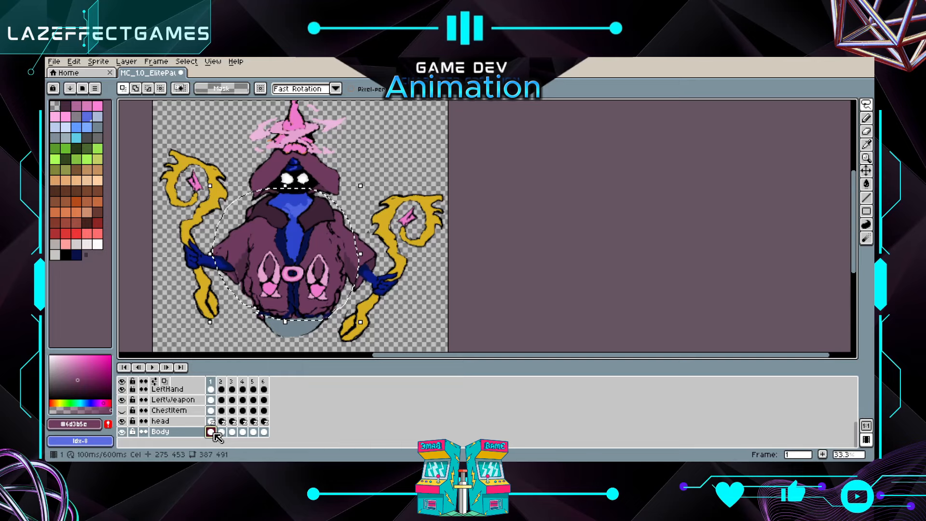
click(243, 432)
click(253, 431)
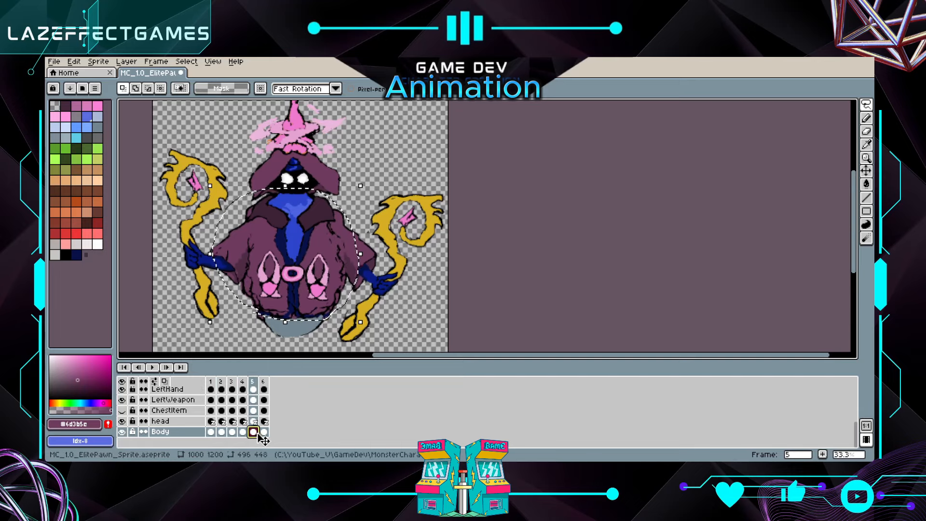
click(186, 130)
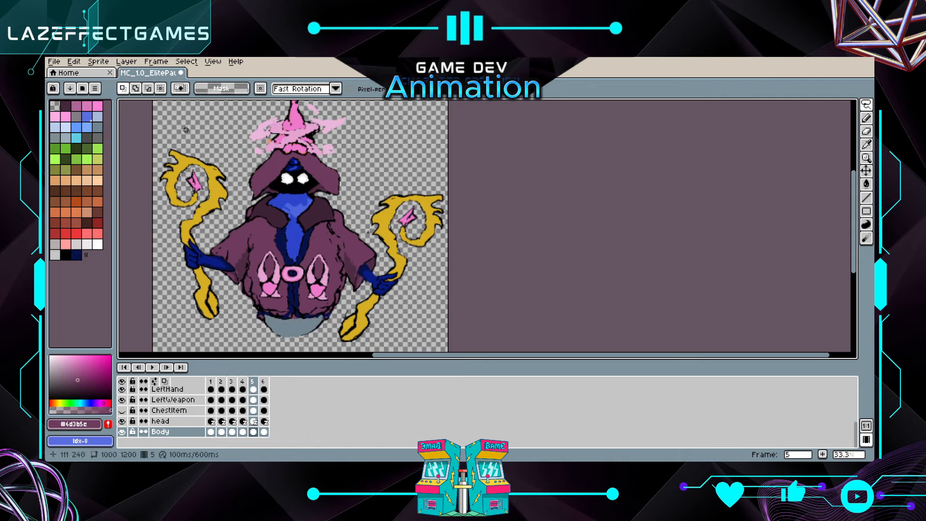
Play back the animation to check the torso's widening, and compare the Body cels of frames 1 and 2
click(152, 367)
scroll(178, 299, down, 1)
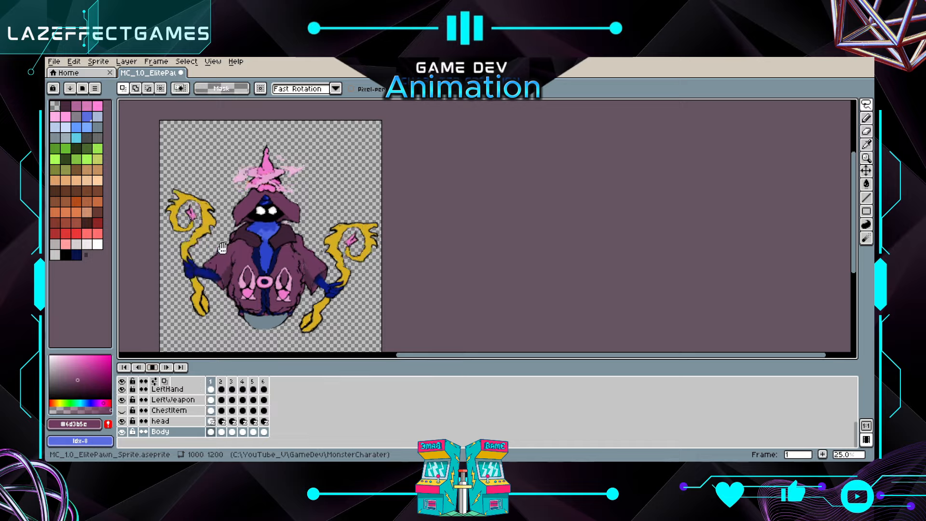
scroll(224, 247, up, 1)
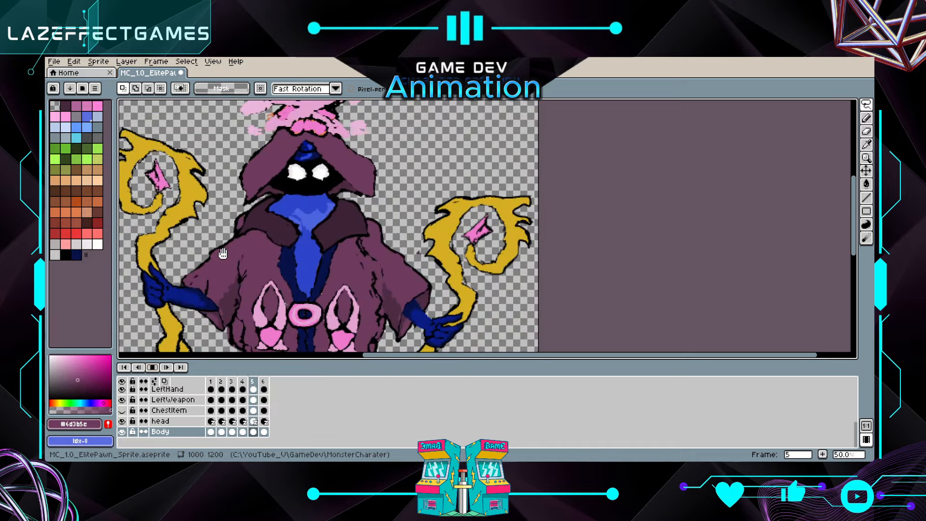
click(153, 368)
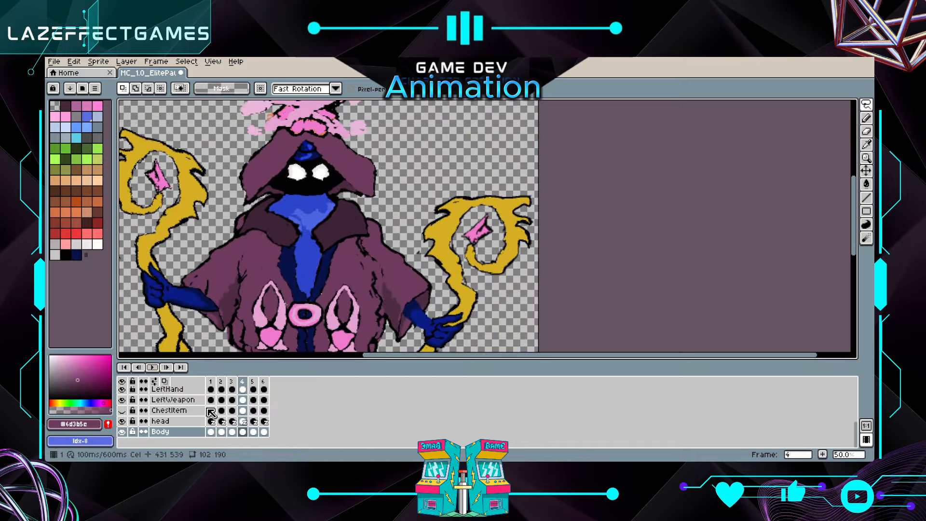
click(154, 369)
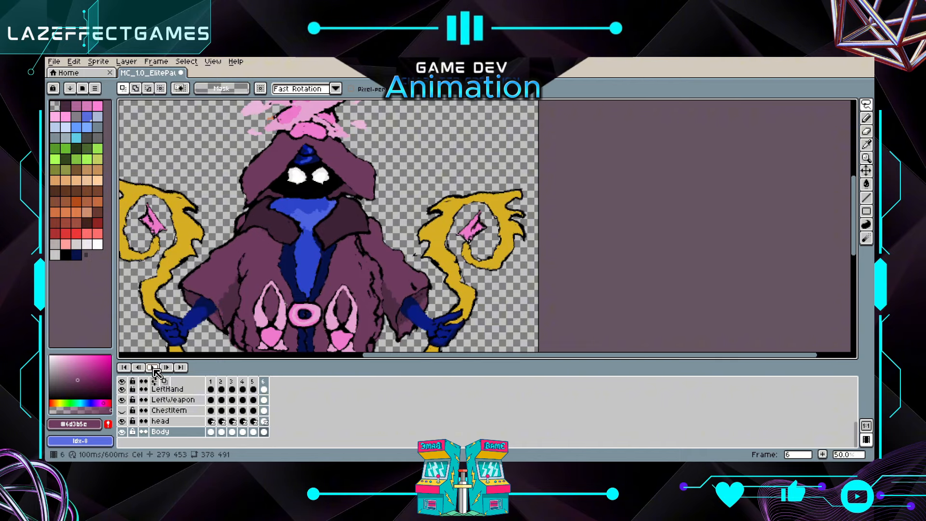
click(211, 432)
click(222, 432)
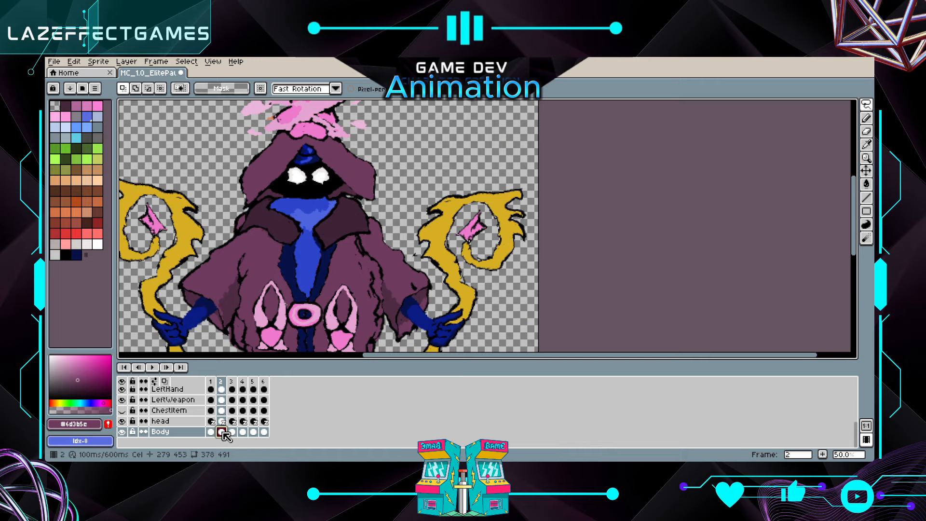
Lasso the shoulder tip beside the collar on the RightArm layer in frame 1 and nudge it slightly inward to position 304, 493
click(211, 432)
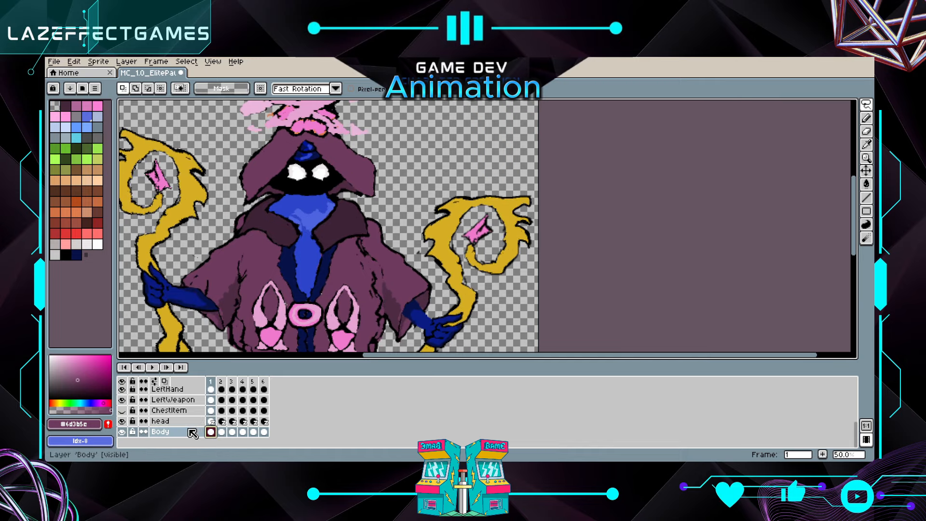
scroll(195, 420, up, 4)
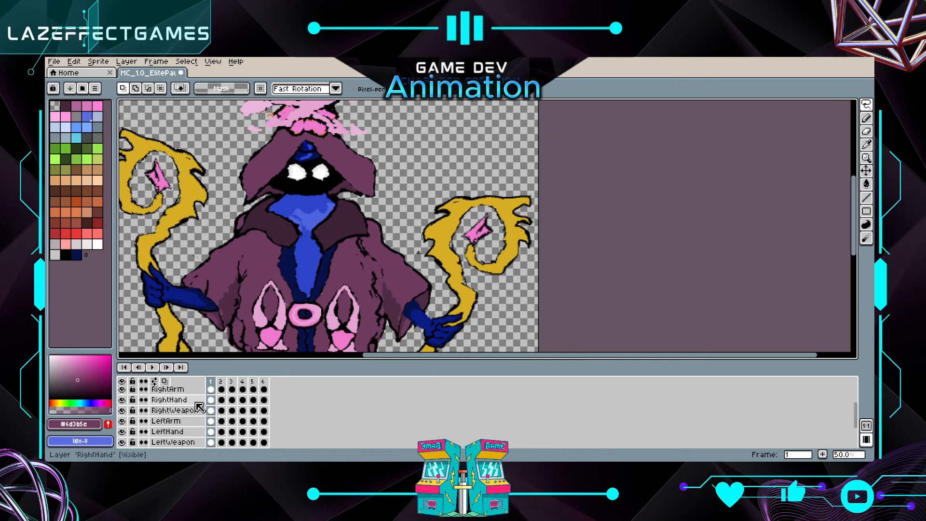
scroll(200, 407, up, 1)
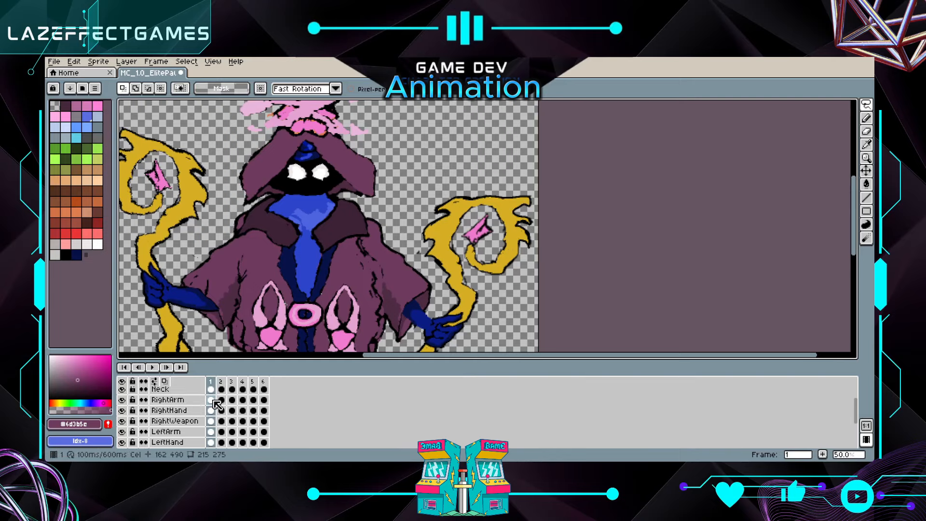
click(212, 400)
scroll(220, 241, up, 2)
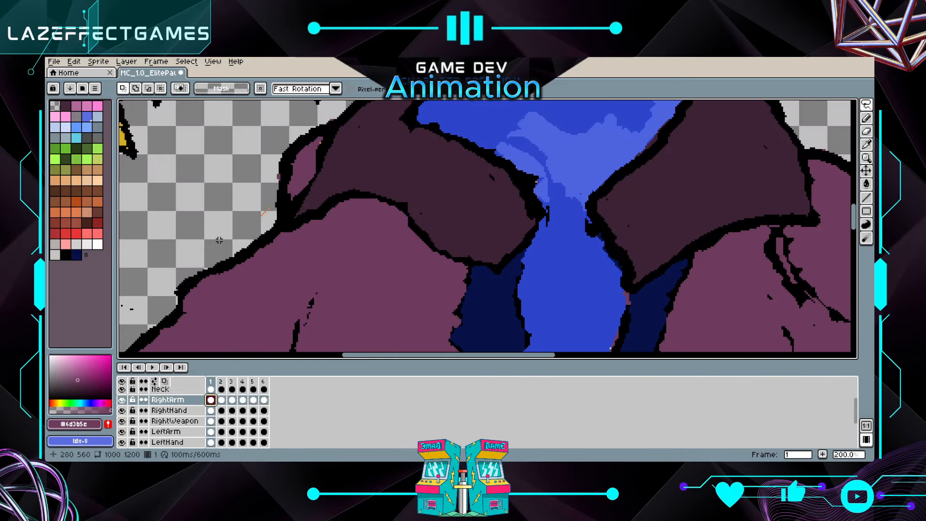
scroll(220, 240, down, 1)
key(q)
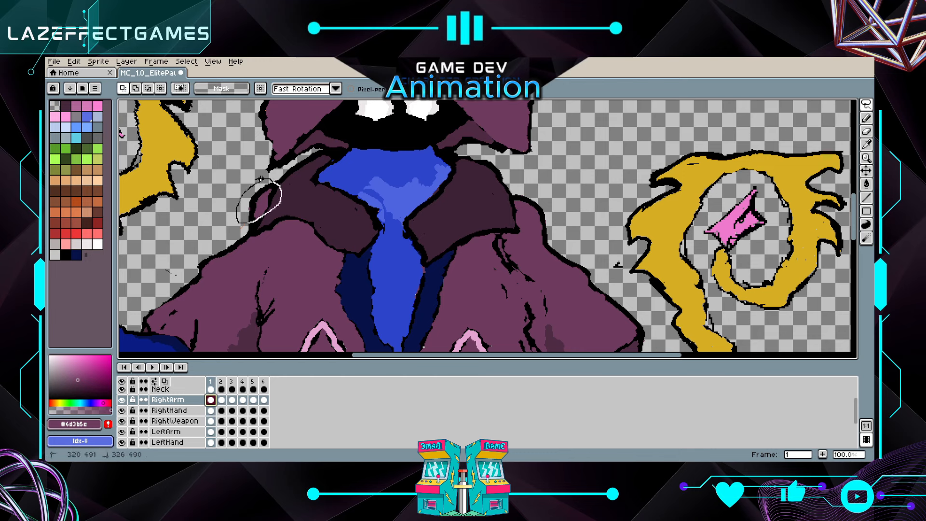
drag(260, 179, 262, 181)
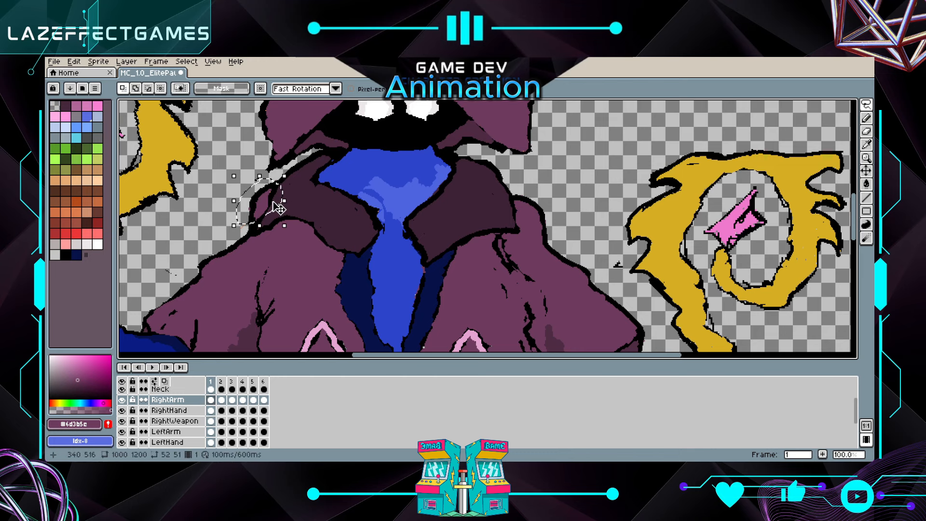
drag(272, 213, 278, 215)
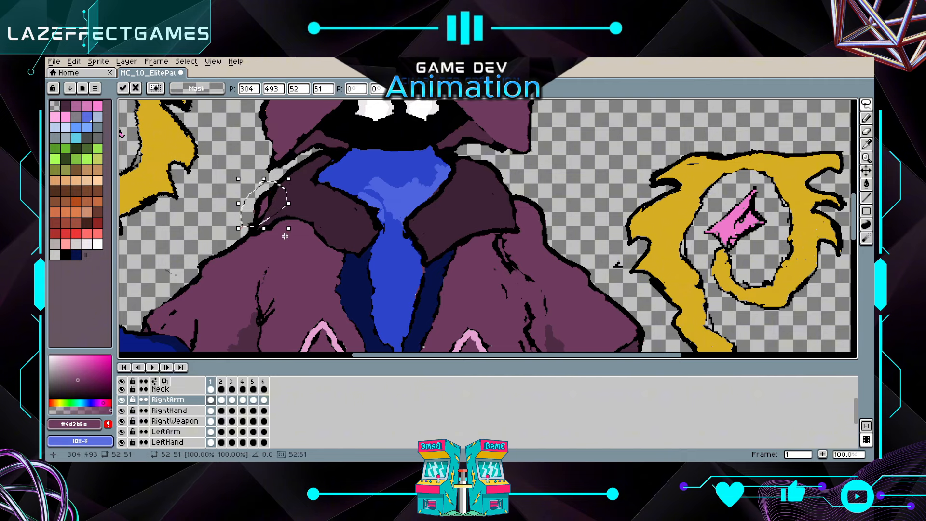
Compare the RightArm cels of frames 4 and 5, and play back the animation with the whole figure in view
click(242, 401)
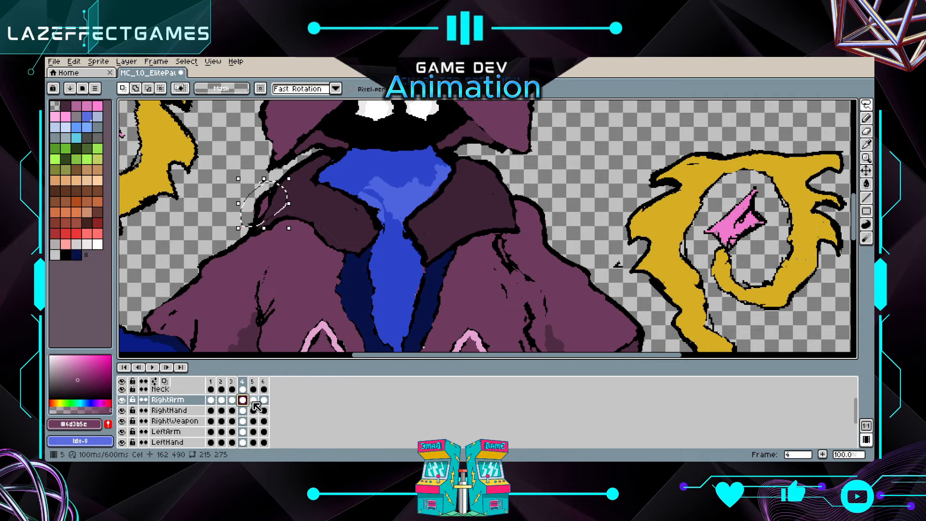
click(253, 402)
scroll(316, 129, down, 1)
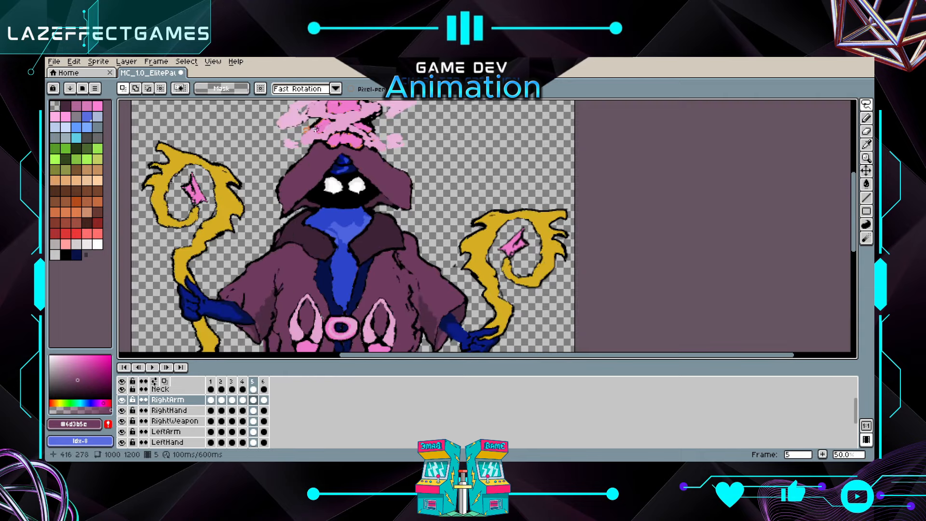
scroll(172, 307, down, 1)
key(Return)
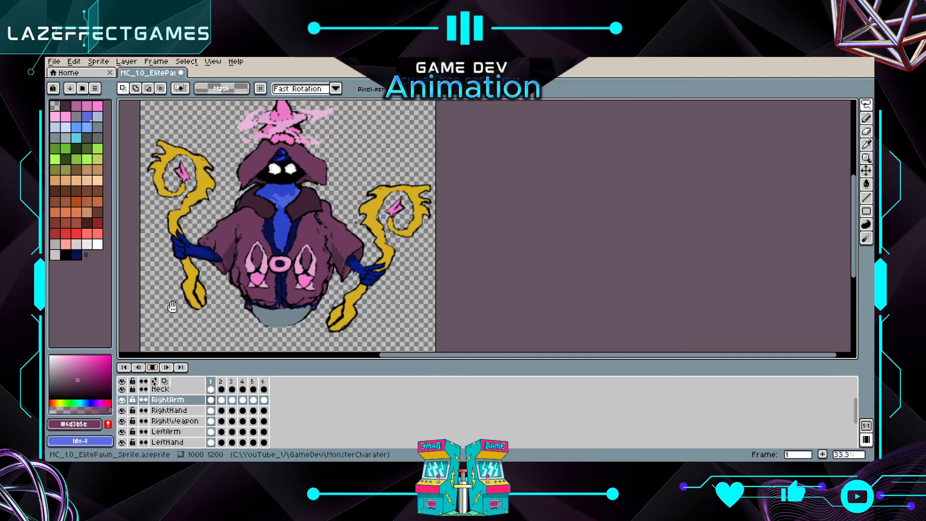
scroll(273, 295, down, 1)
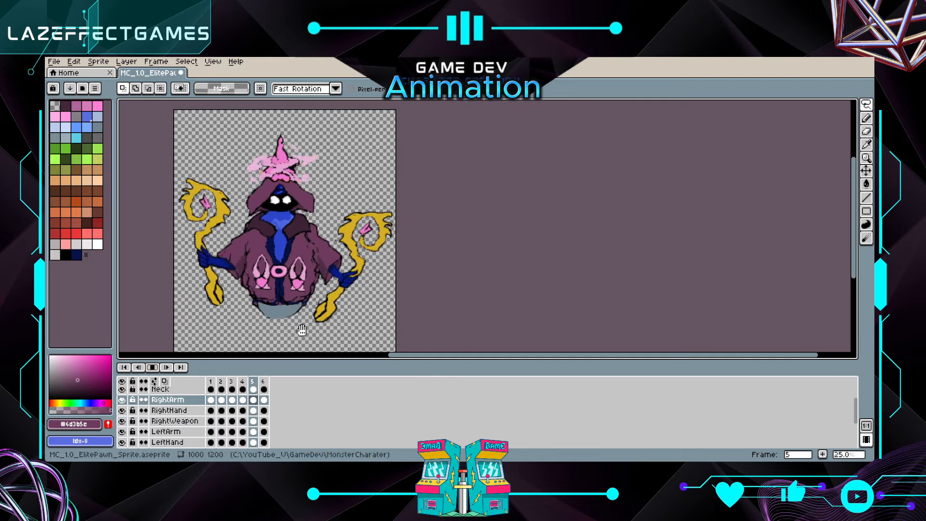
key(Return)
Paint a light grey highlight near the left edge of the grey base on the Body layer in frame 1
scroll(184, 434, down, 3)
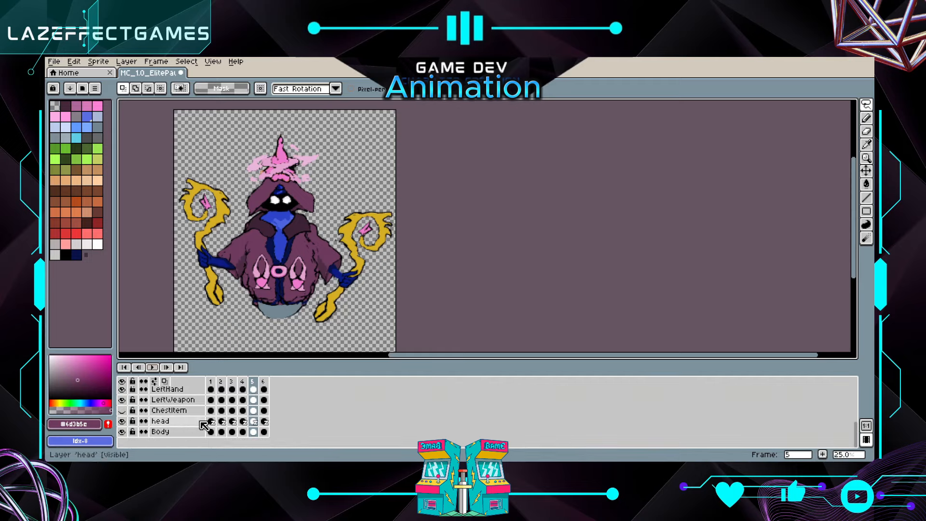
click(210, 432)
scroll(256, 325, up, 3)
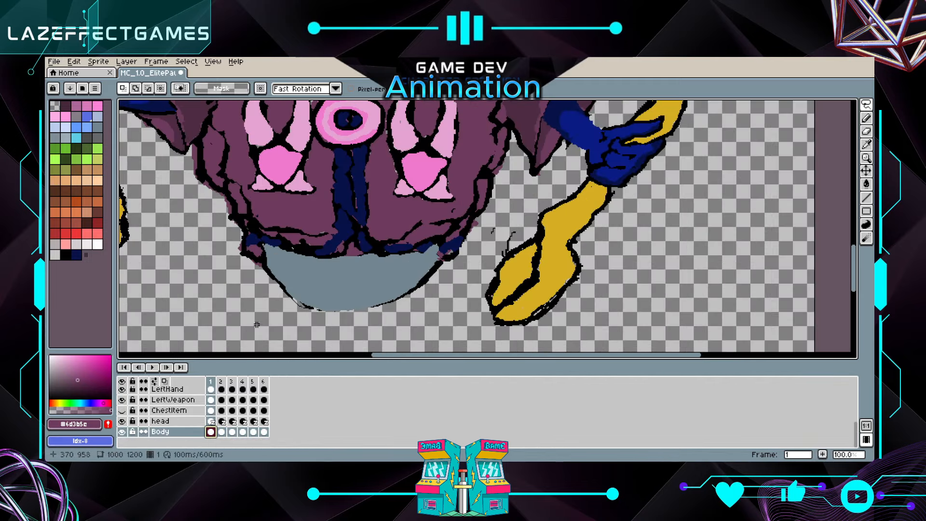
drag(289, 316, 252, 327)
click(99, 245)
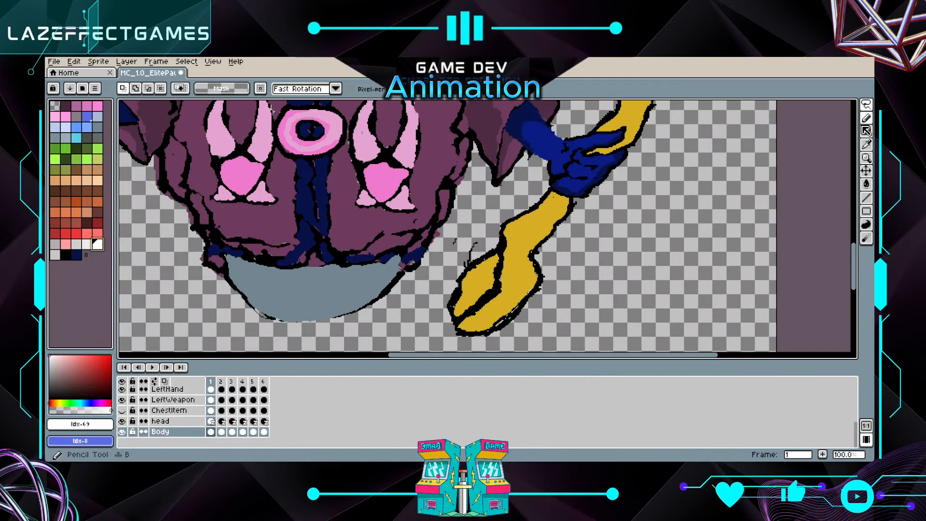
key(e)
click(276, 314)
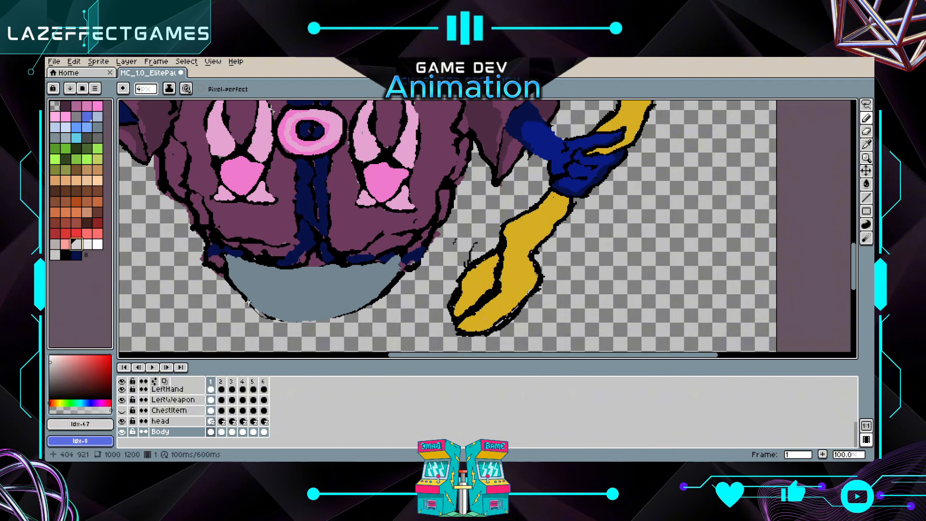
click(275, 311)
key(v)
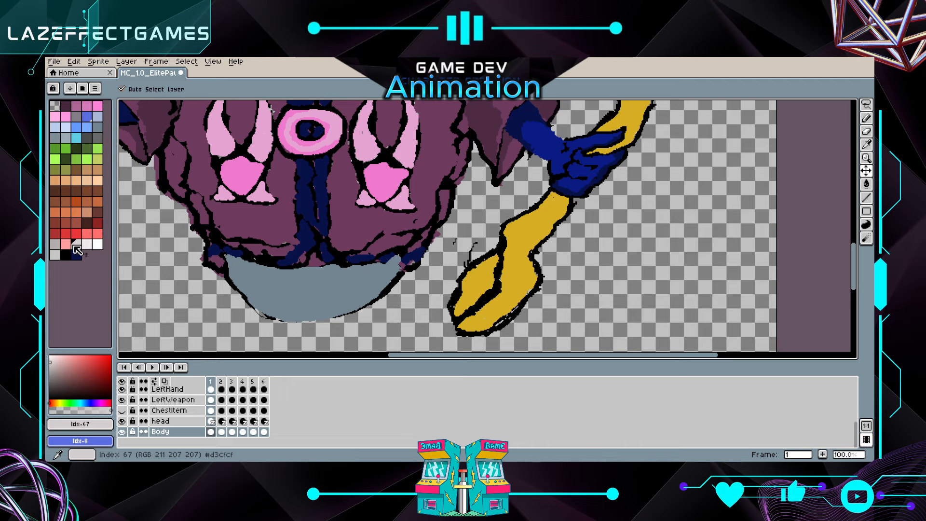
click(51, 359)
click(52, 366)
key(b)
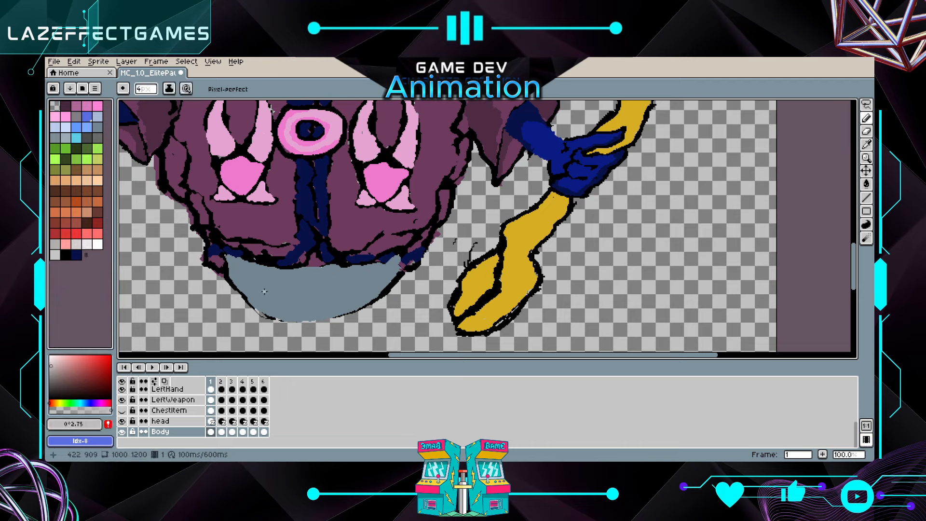
click(245, 282)
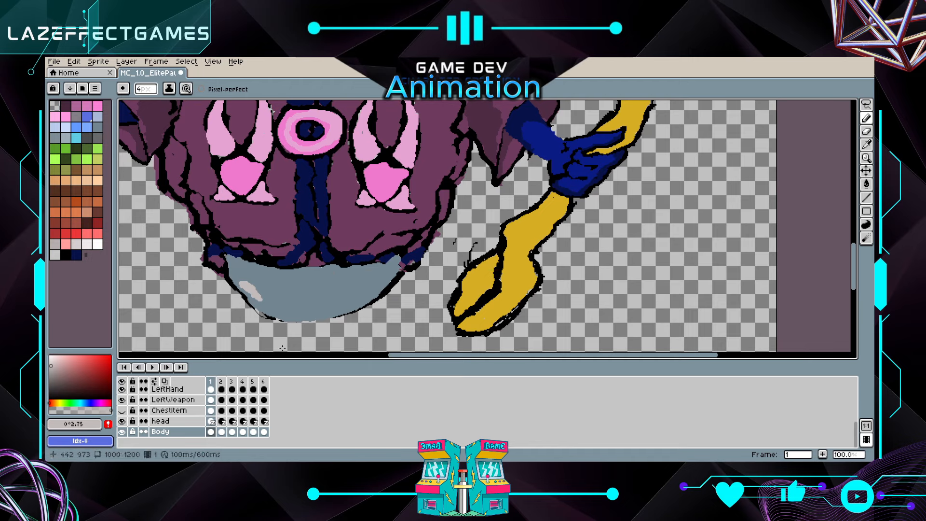
Paint a second light grey highlight nearer the base's middle in frame 1, lasso and copy it, and cover it with base colour #728691
click(221, 432)
click(211, 431)
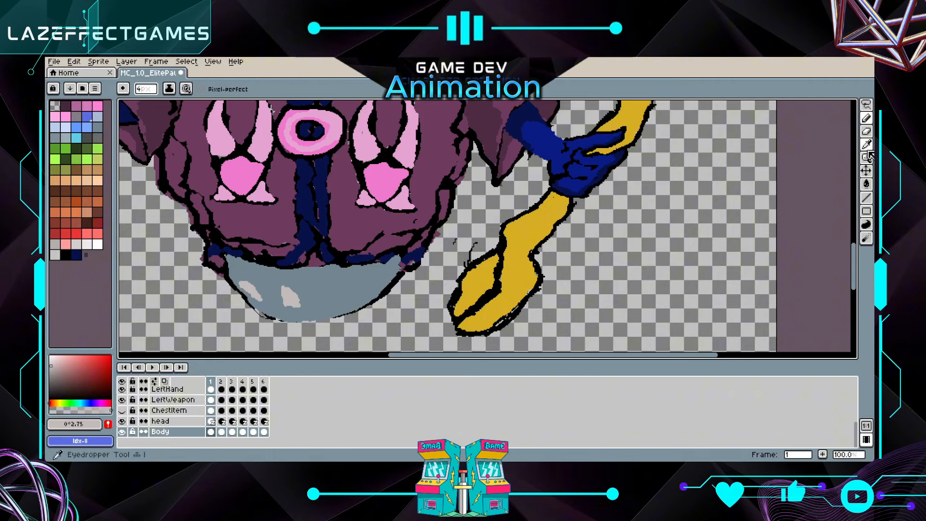
key(m)
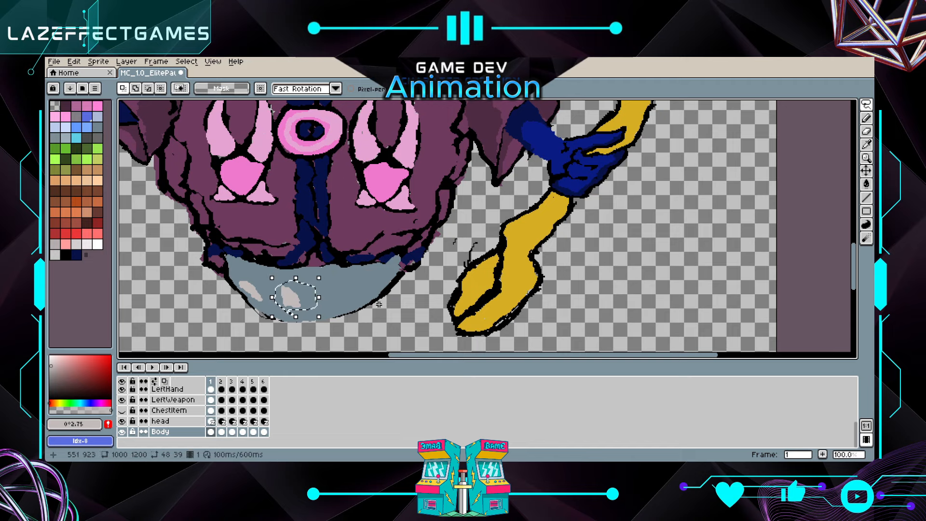
key(i)
click(338, 309)
key(b)
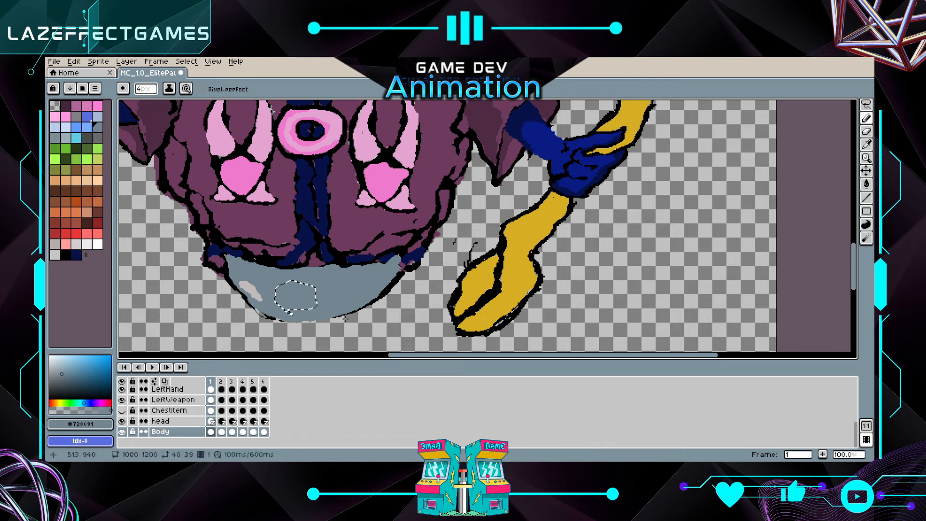
Paste the copied light grey highlight onto the base in the Body cels of frames 2, 3 and 6
click(221, 432)
key(m)
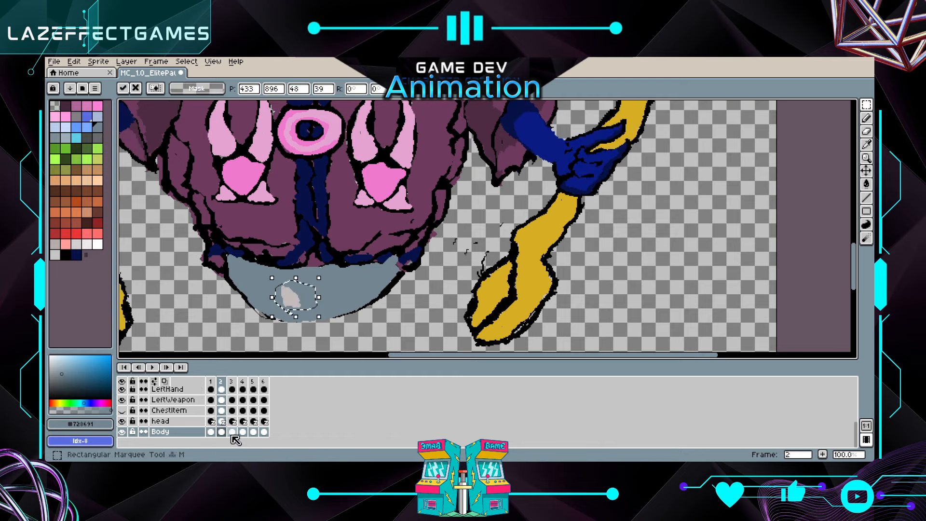
click(232, 432)
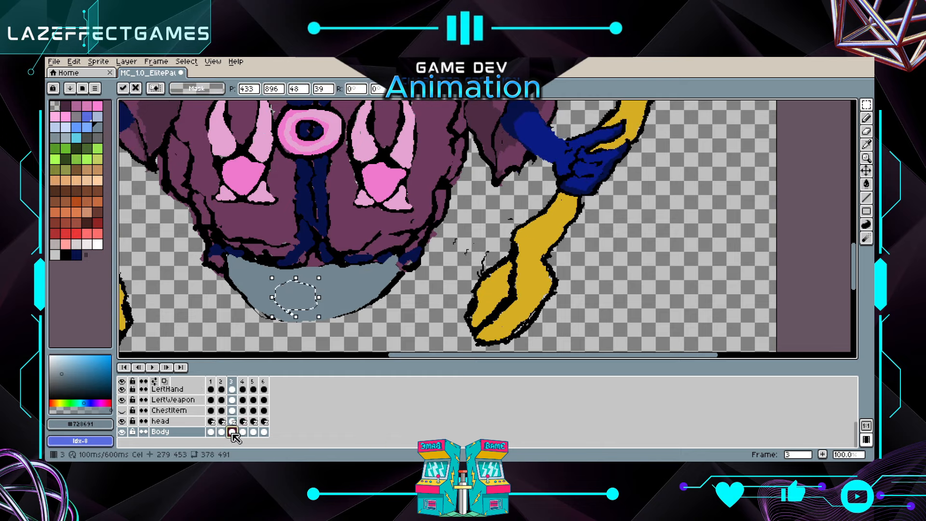
click(264, 433)
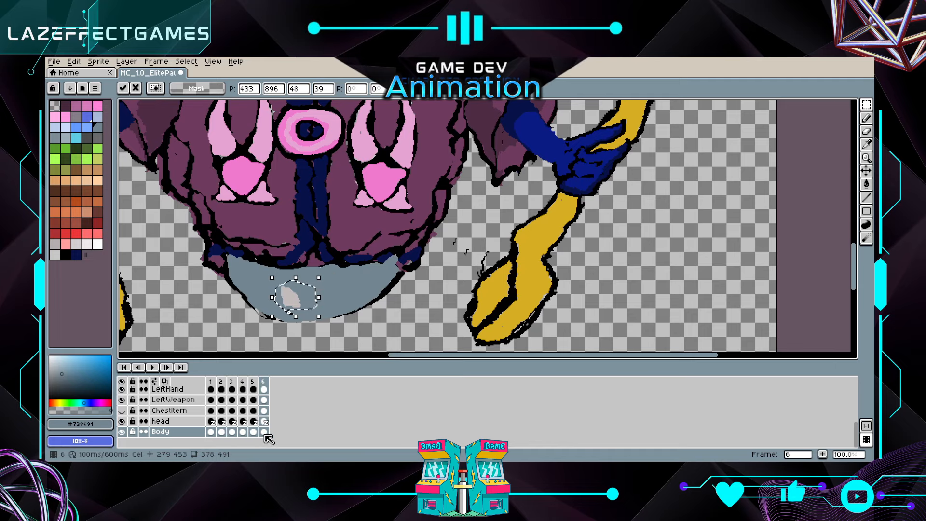
Mix a lighter blue-grey from the base colour and, in frame 1, repaint the base's left highlight and add a matching right one
click(211, 432)
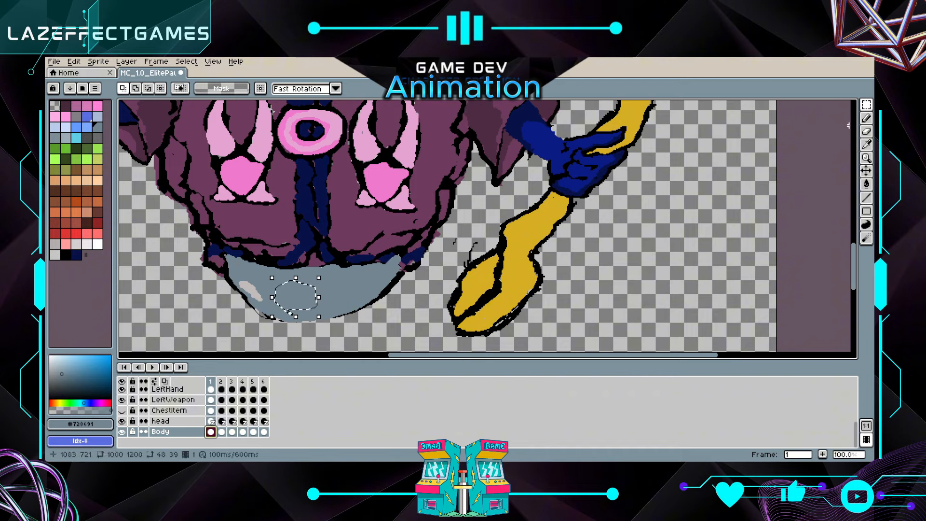
click(867, 120)
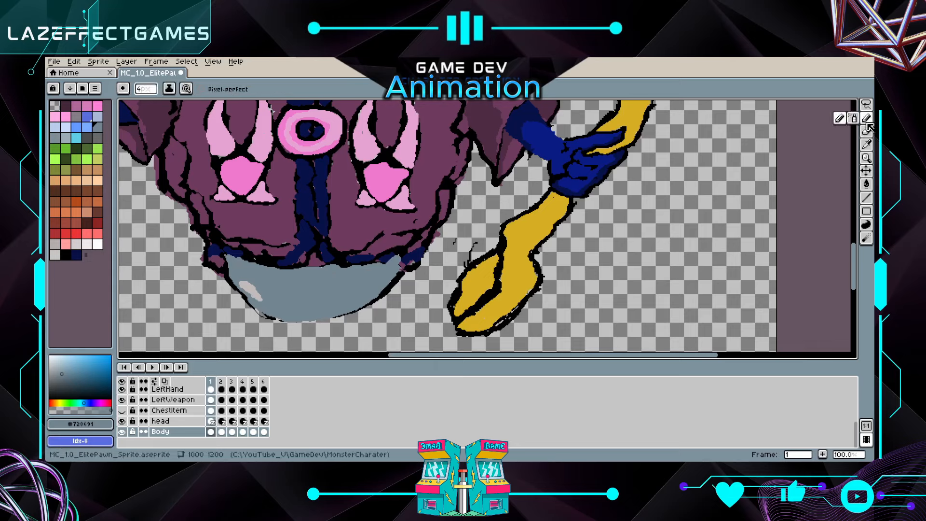
click(867, 144)
click(723, 183)
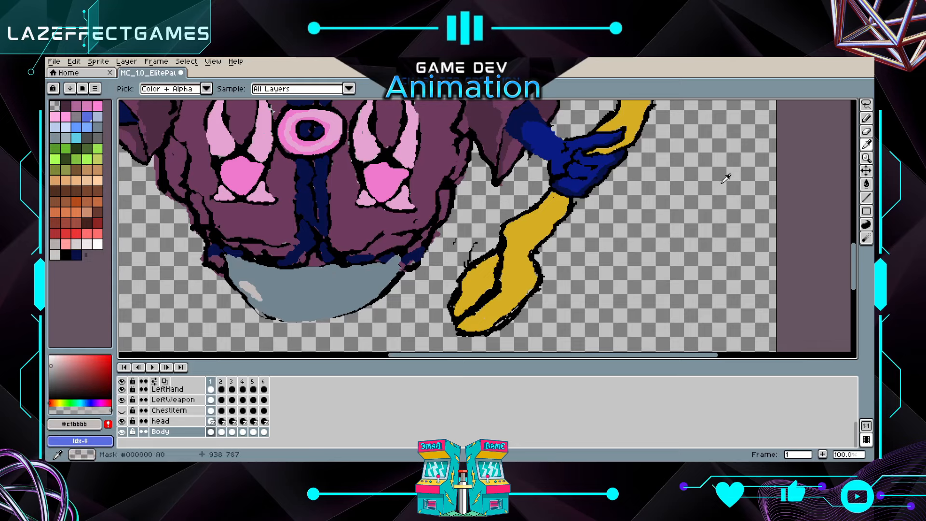
click(84, 403)
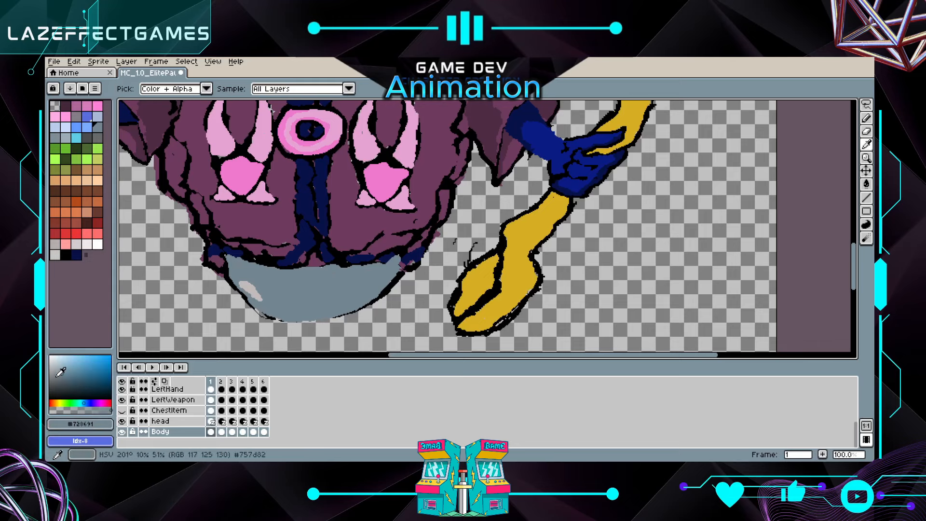
click(60, 375)
click(64, 368)
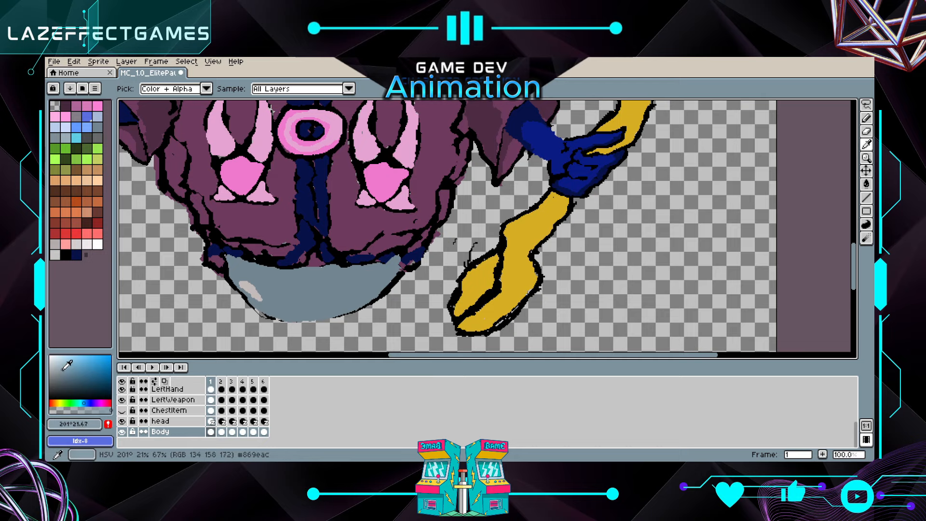
click(867, 118)
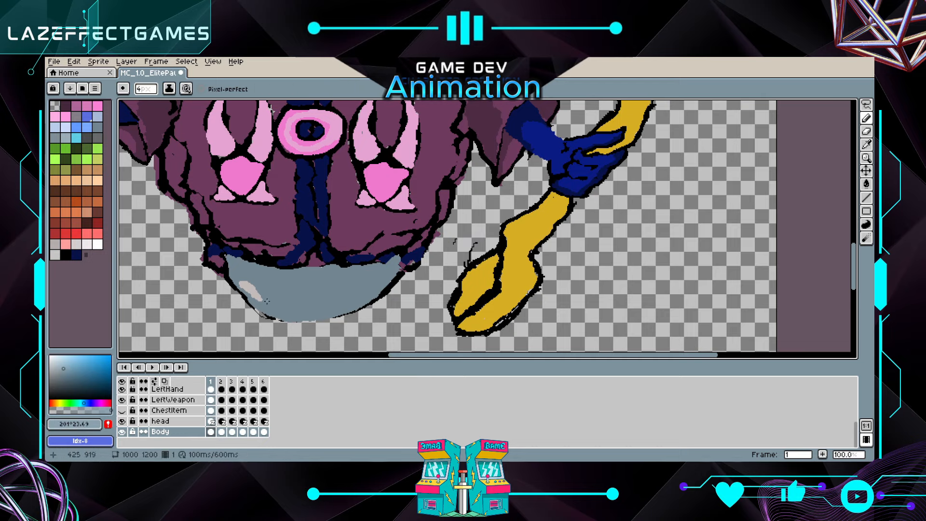
scroll(257, 300, up, 1)
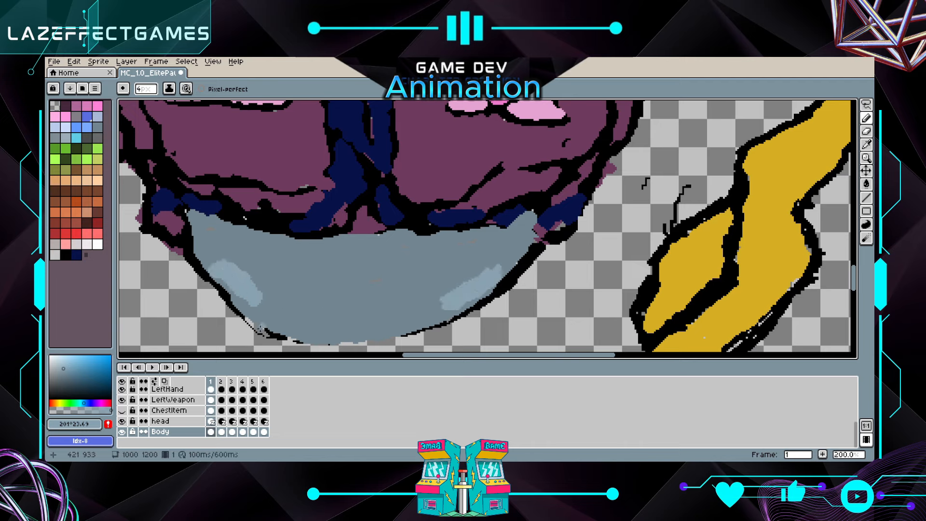
Repaint the base's highlight in the lighter blue-grey on the Body layer in frame 2, lasso it, and check the cels of frames 3 and 1
click(222, 432)
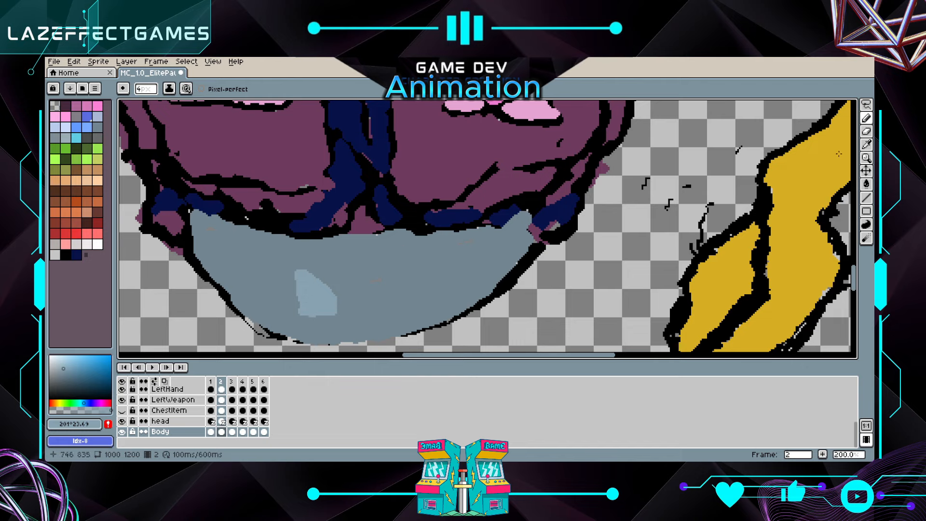
click(867, 104)
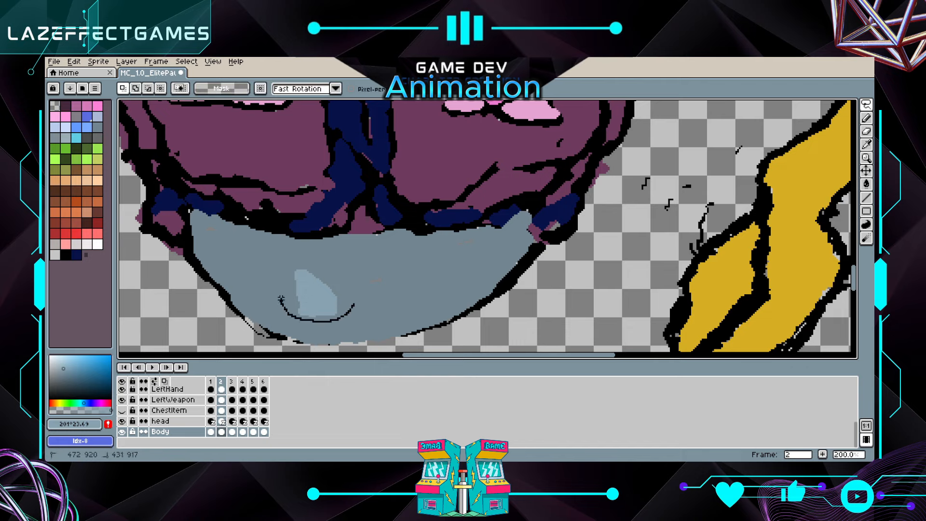
drag(281, 299, 285, 309)
click(232, 432)
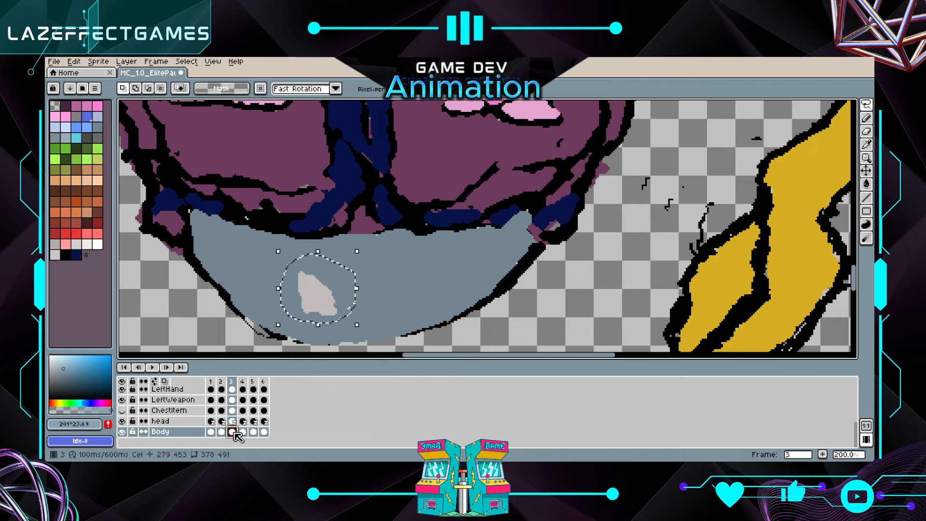
click(211, 432)
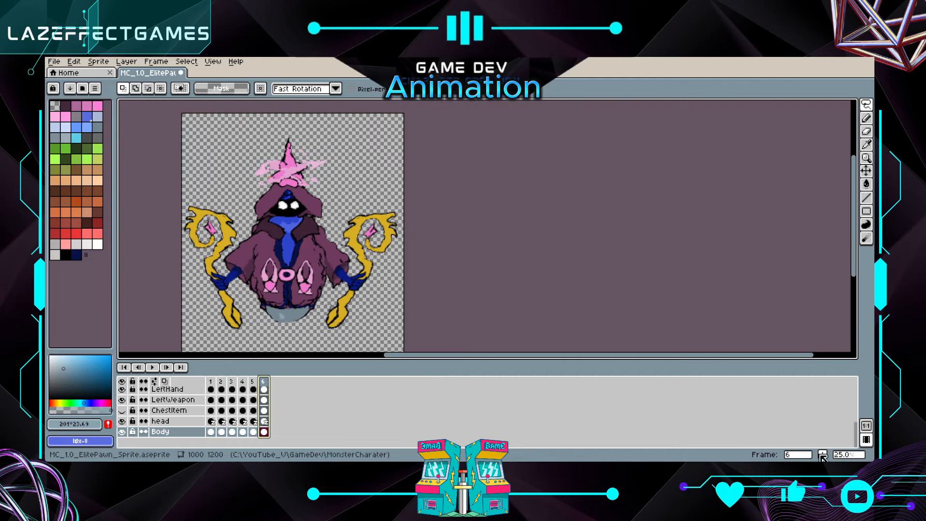
Duplicate frame 6 and frame 1 once each to hold those poses longer, and play the animation to check the timing
click(823, 454)
click(210, 381)
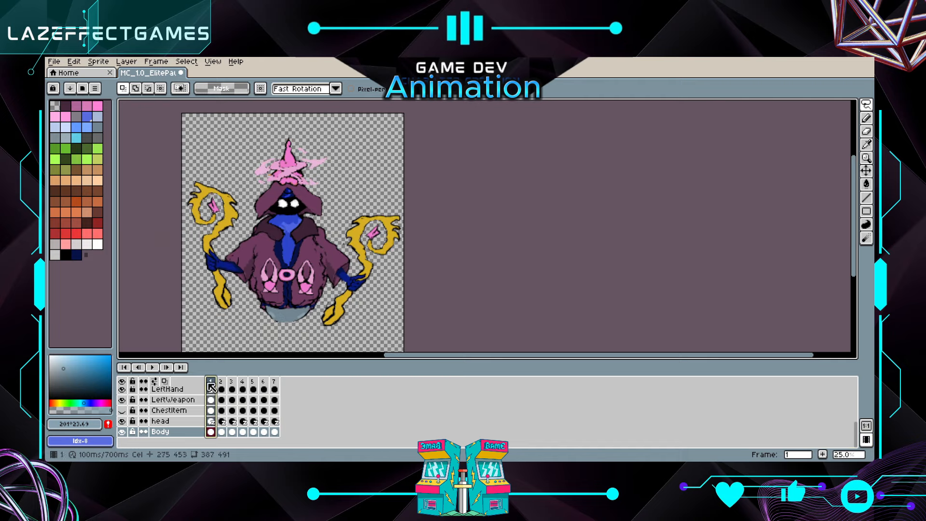
click(823, 454)
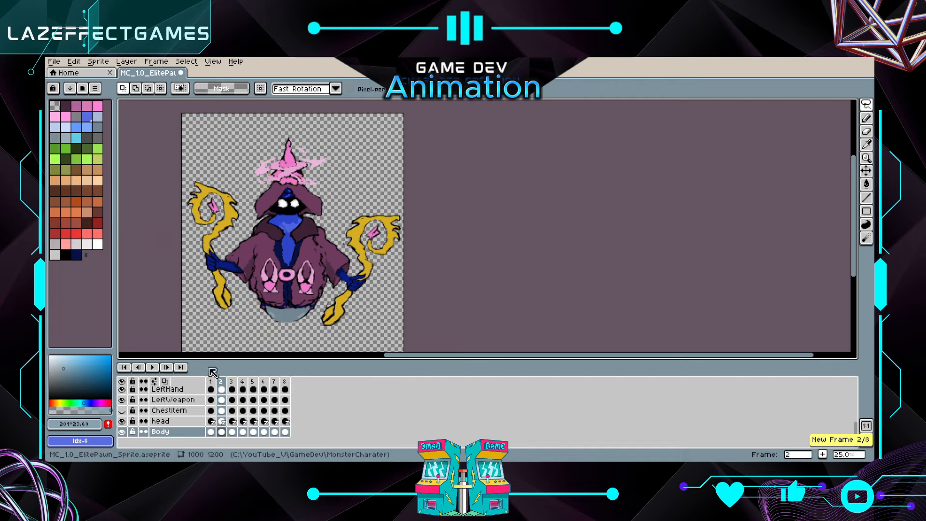
click(153, 367)
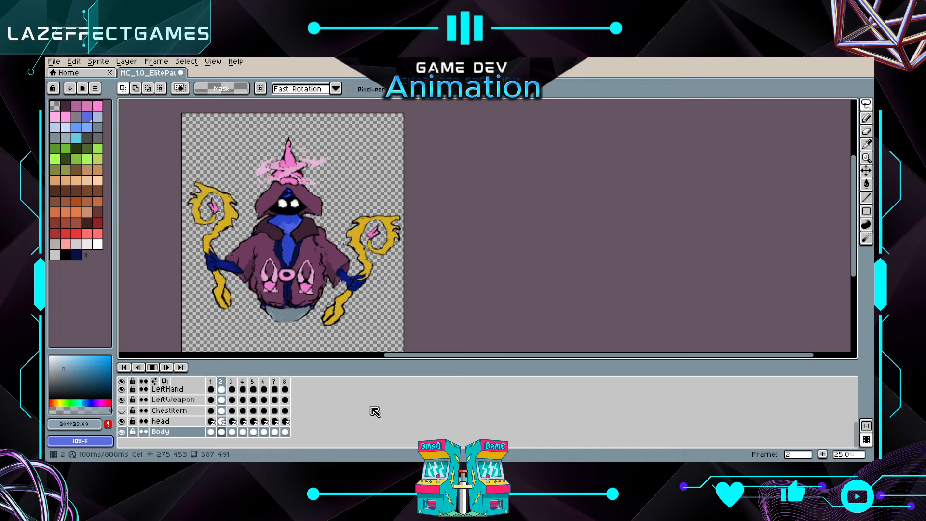
click(153, 368)
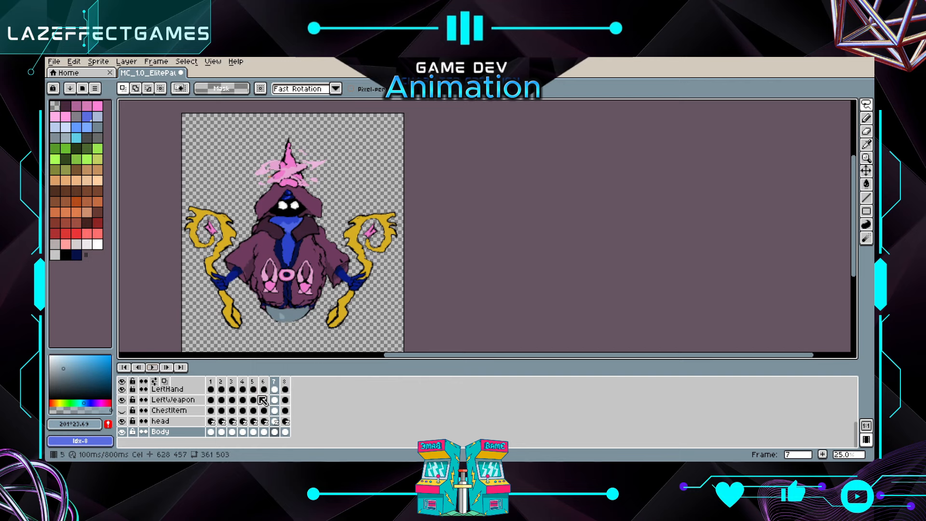
Add five duplicates of the last frame, frame 8, to lengthen the hold at the animation's end
click(285, 382)
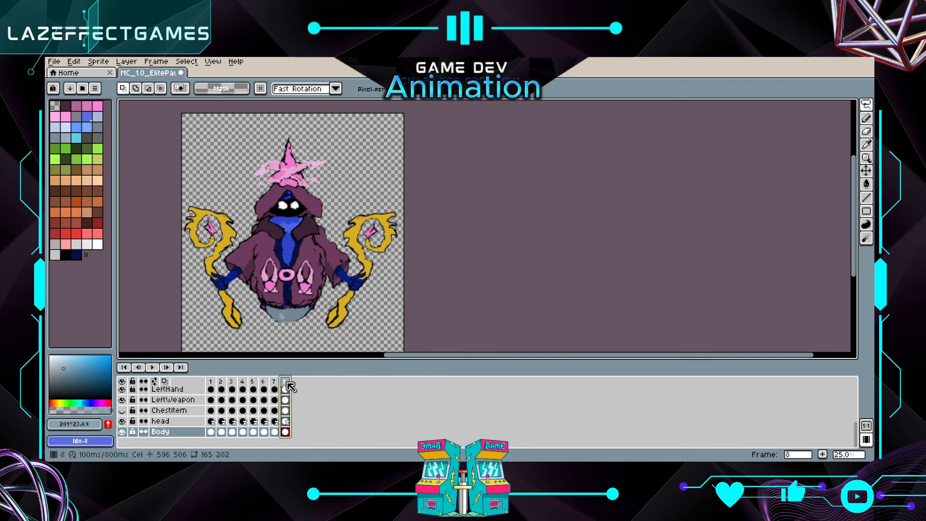
click(823, 455)
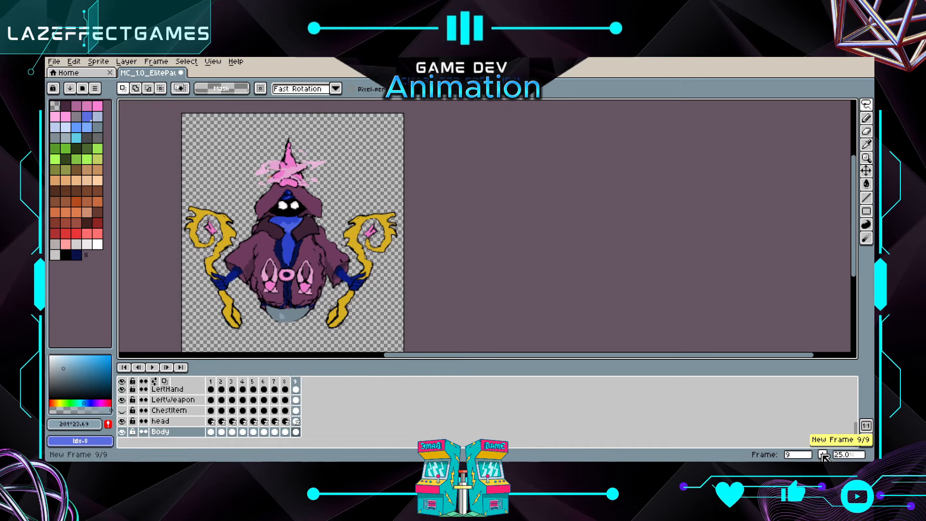
click(823, 456)
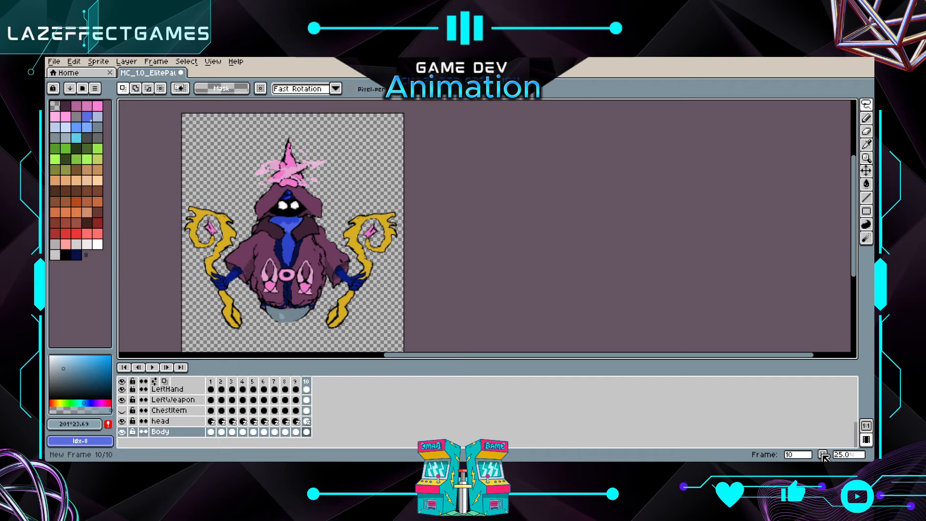
click(823, 456)
click(824, 455)
click(823, 456)
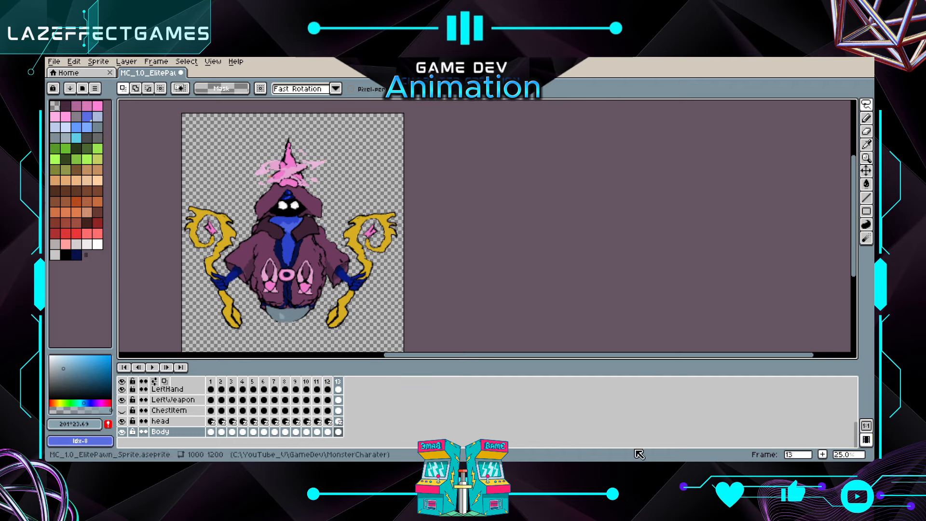
Add five duplicates of frame 6 directly after it to hold that pose longer
click(265, 383)
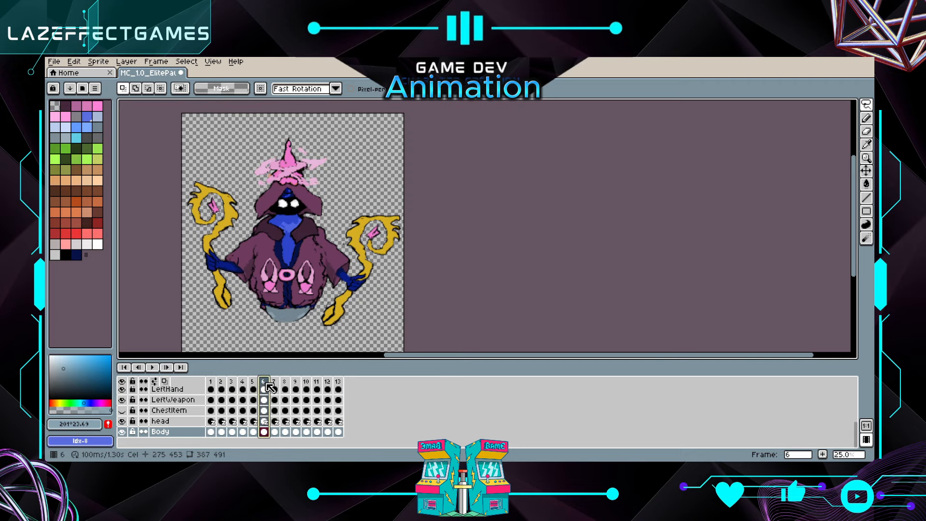
click(823, 455)
click(823, 454)
click(823, 454)
click(824, 455)
click(823, 454)
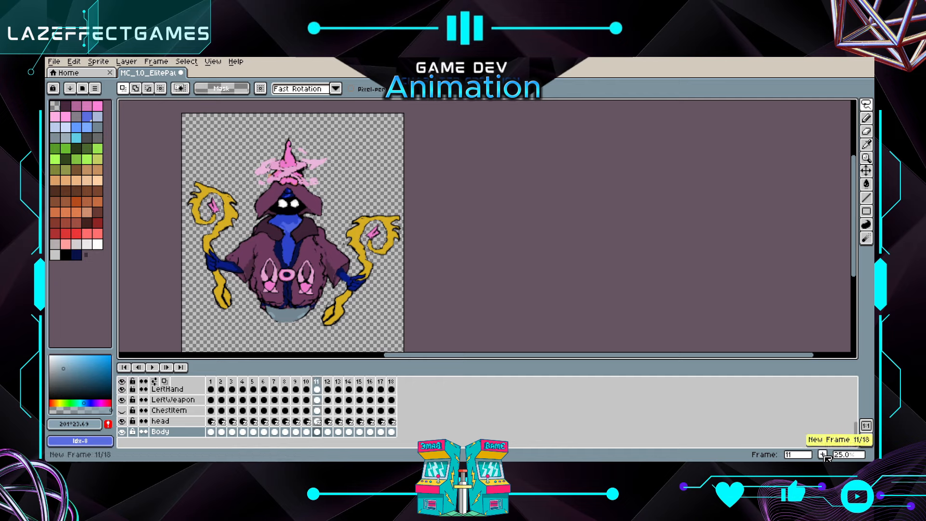
Add five duplicates of frame 4 directly after it to hold that pose longer
click(242, 384)
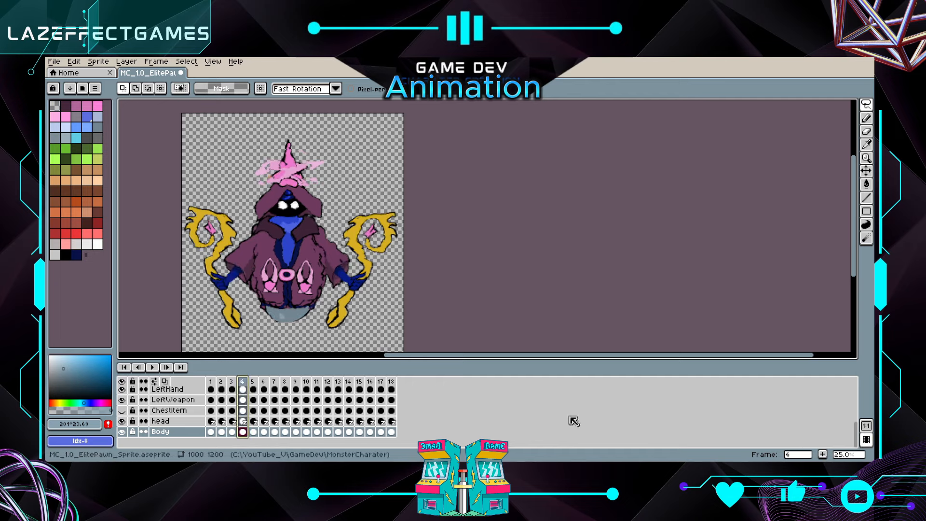
click(824, 455)
click(823, 455)
click(823, 455)
click(823, 455)
click(823, 455)
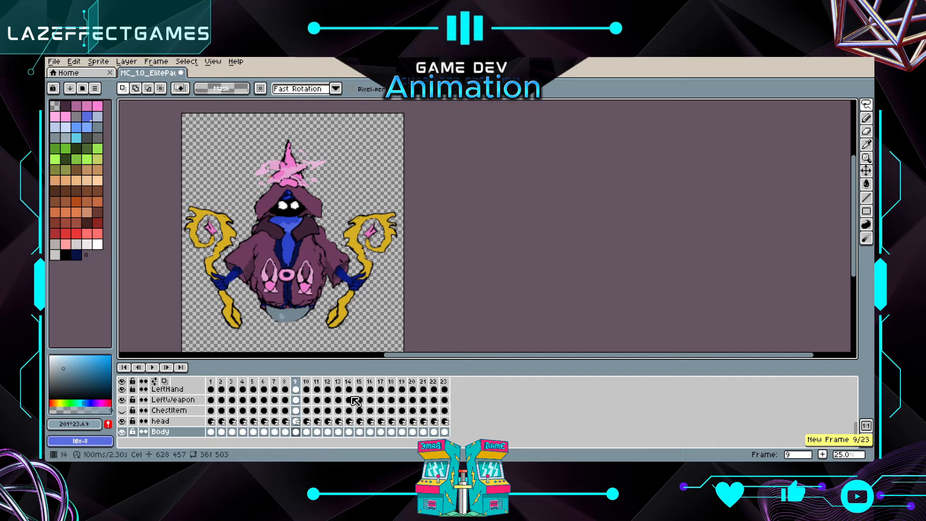
Add five duplicates of frame 1 directly after it and play the lengthened animation
click(212, 383)
click(823, 454)
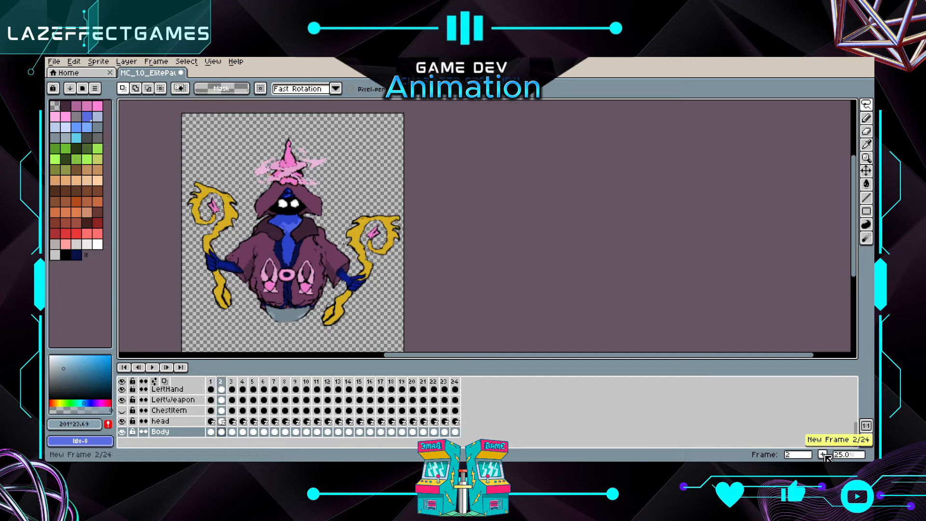
click(823, 454)
click(824, 455)
click(823, 455)
click(823, 455)
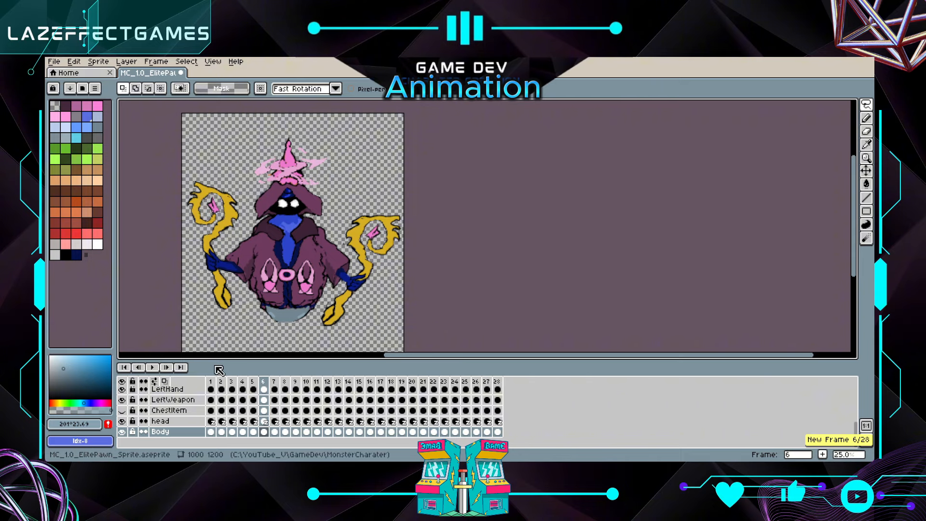
click(152, 367)
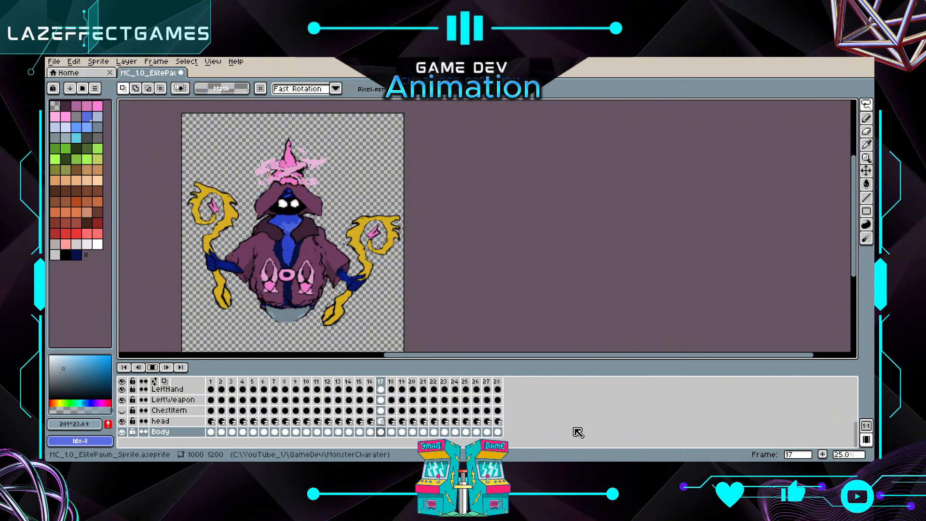